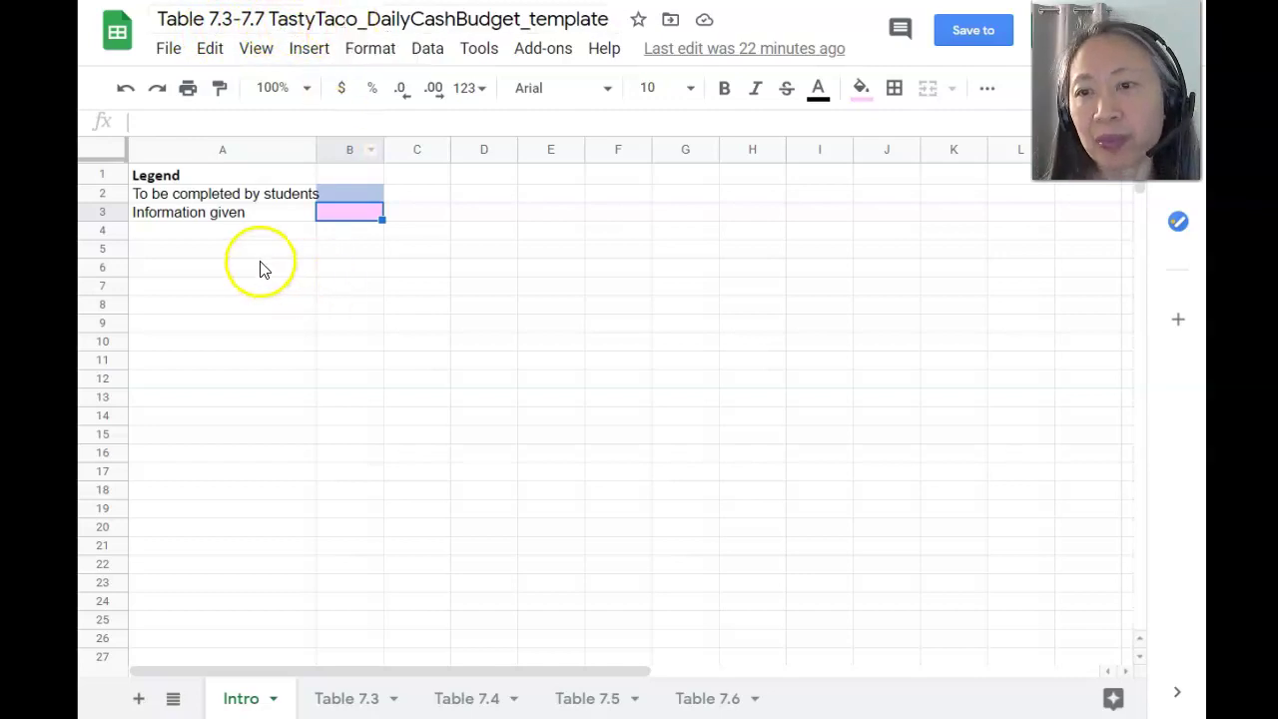
# Examine the colour legend on the Intro sheet and the sales forecasting assumptions in Table 7.3
pyautogui.click(373, 193)
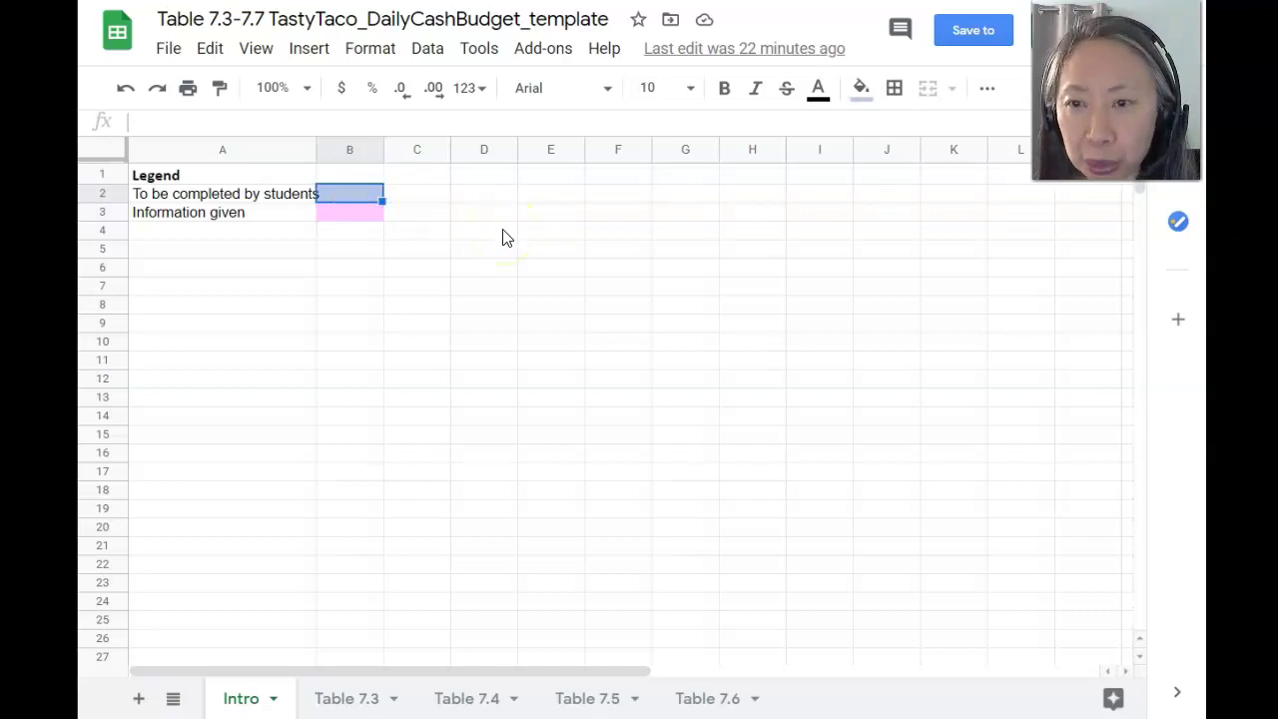
pyautogui.click(348, 198)
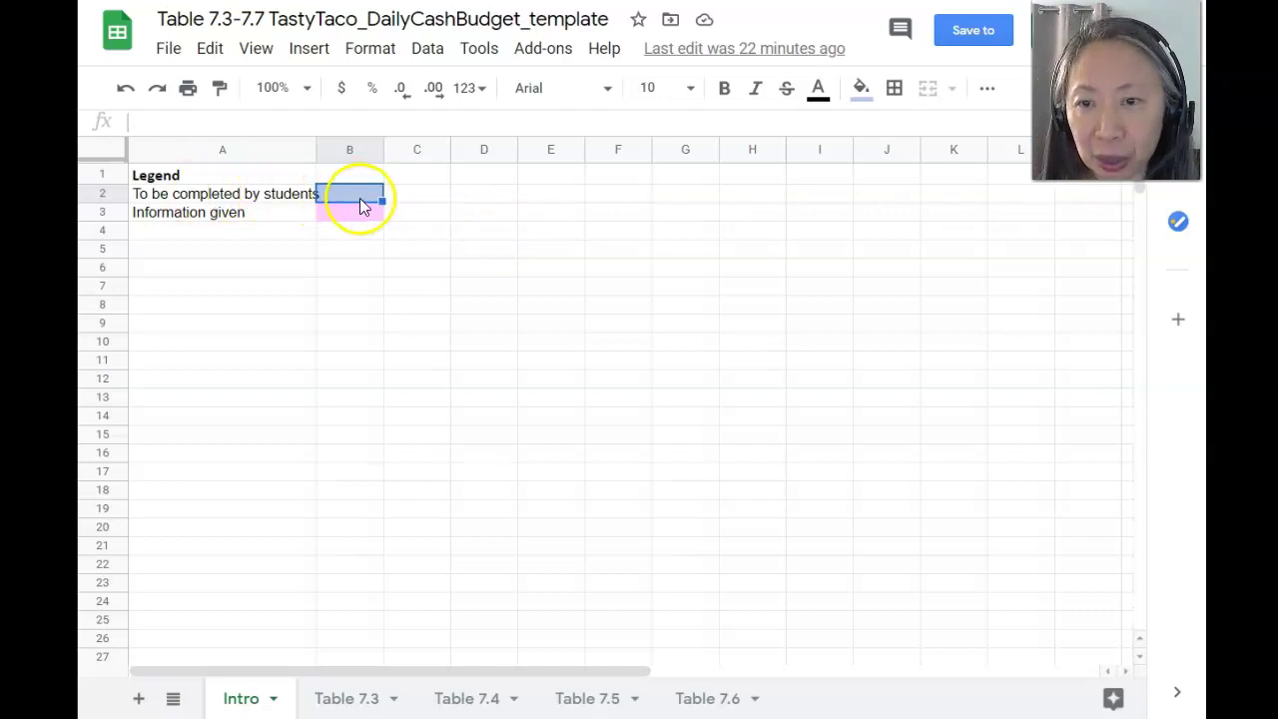
pyautogui.click(354, 213)
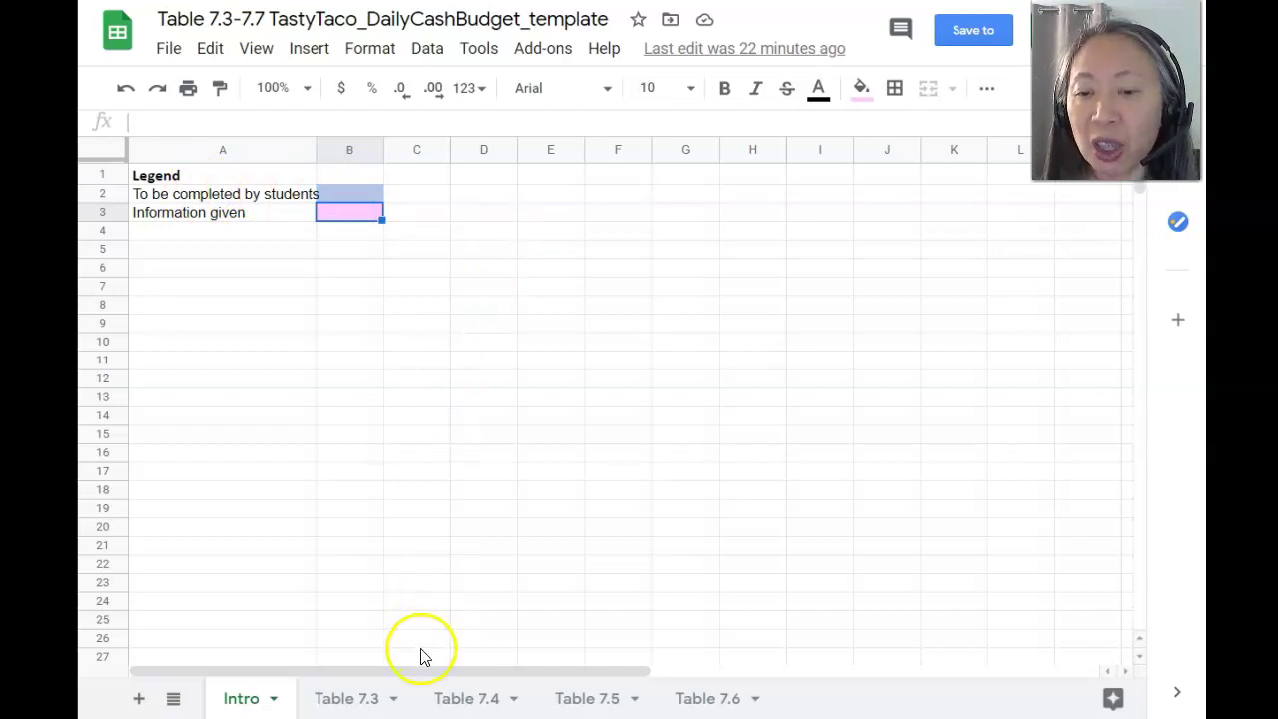
pyautogui.click(350, 699)
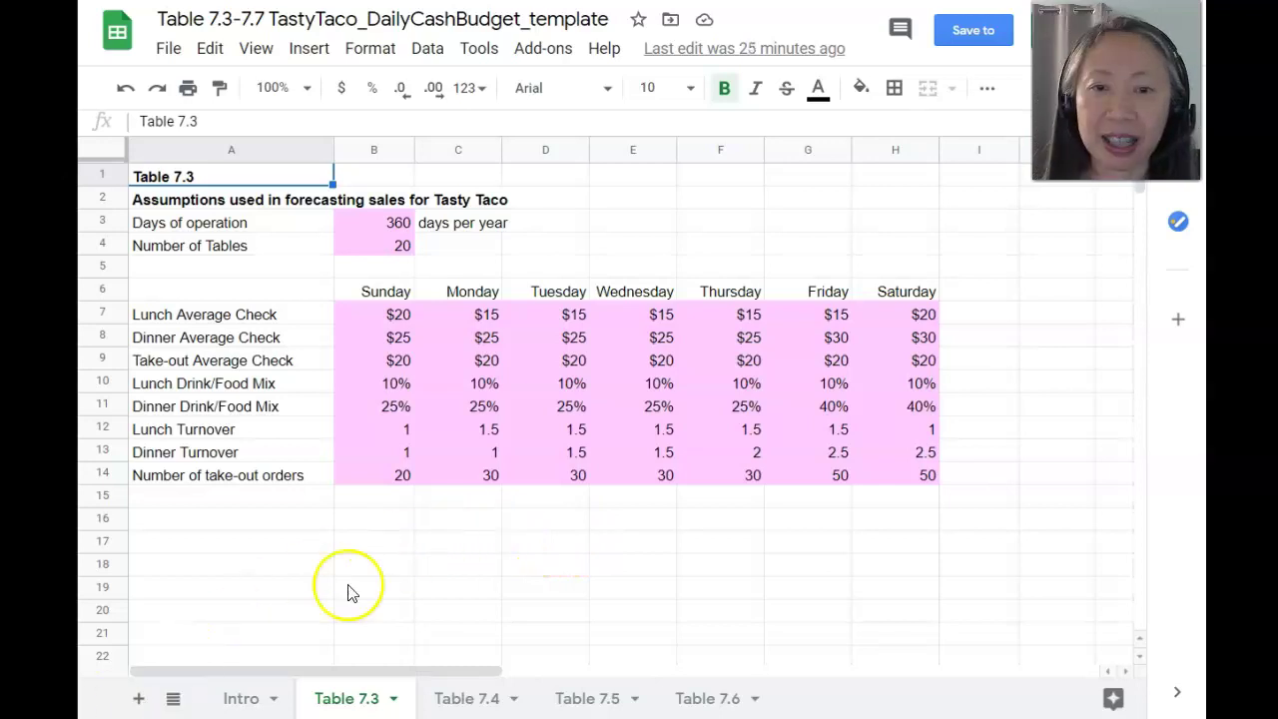
# Build Sunday's projected lunch food sales formula in Table 7.4 cell B4 as ='Table 7.3'!B4*'Table 7.3'!B7*'Table 7.3'!B12*(1-'Table 7.3'!B10)
pyautogui.click(469, 699)
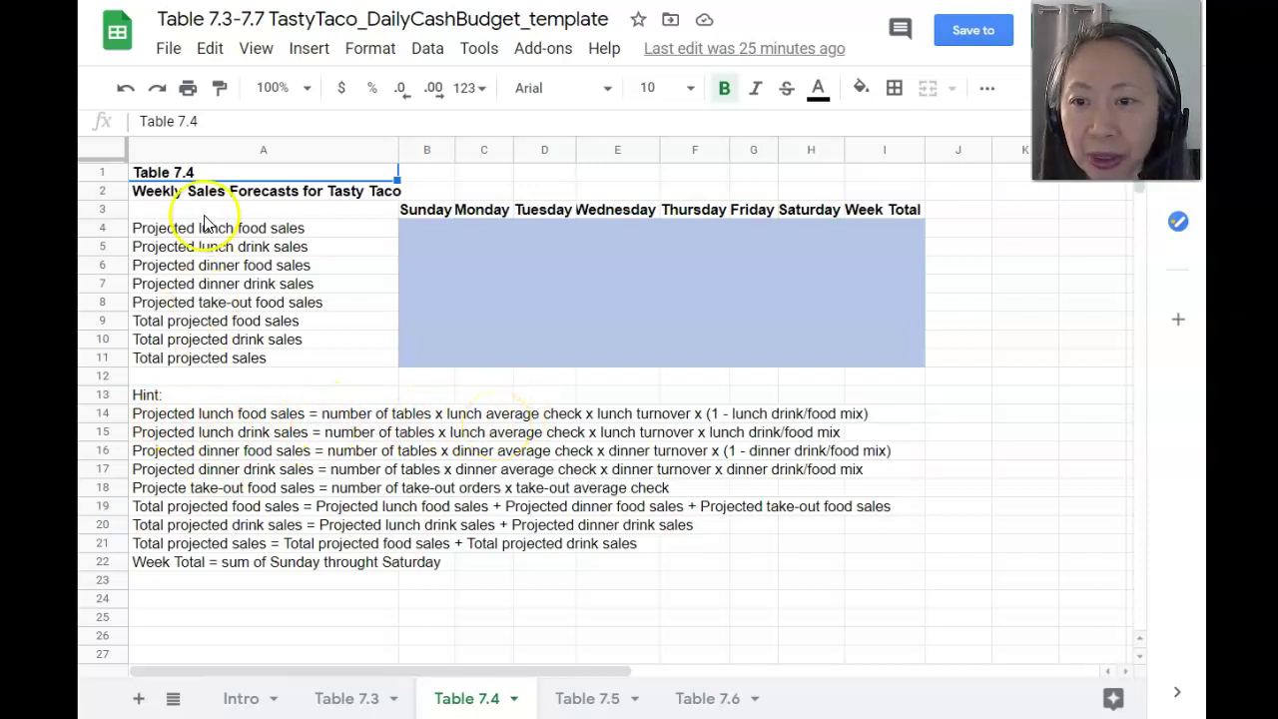
pyautogui.click(424, 229)
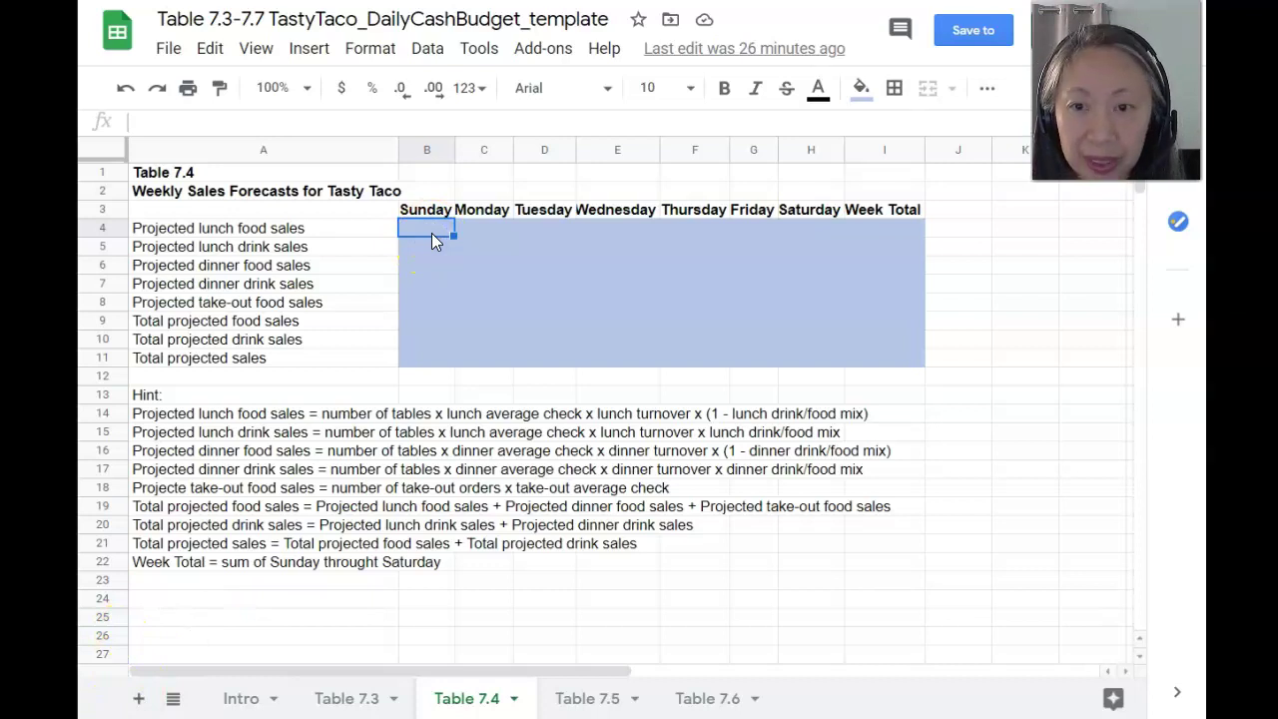
pyautogui.write('=')
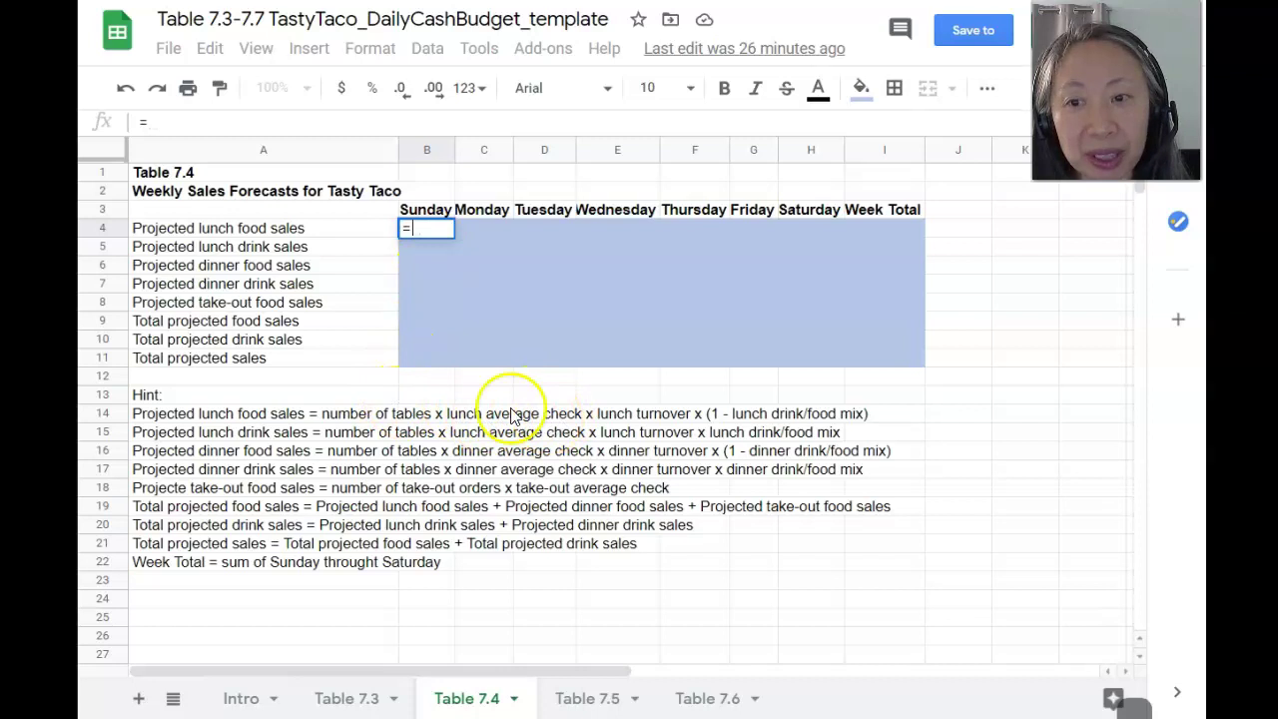
pyautogui.click(343, 699)
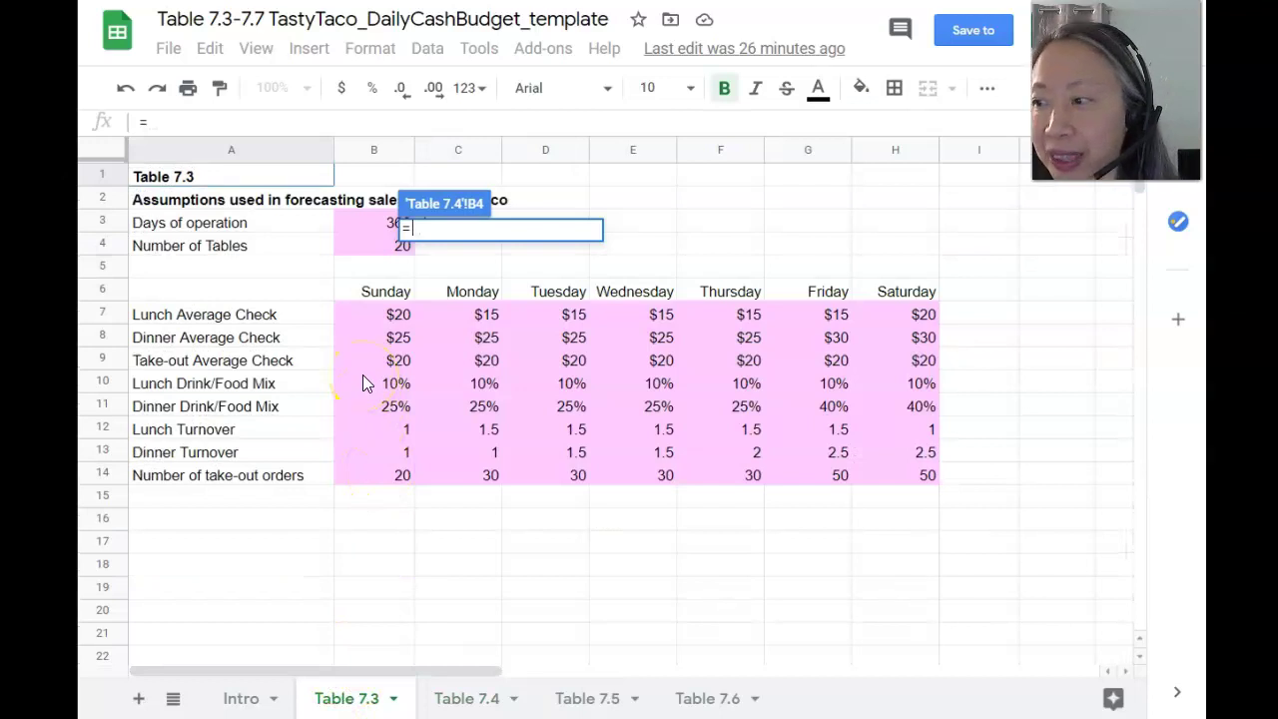
pyautogui.click(362, 252)
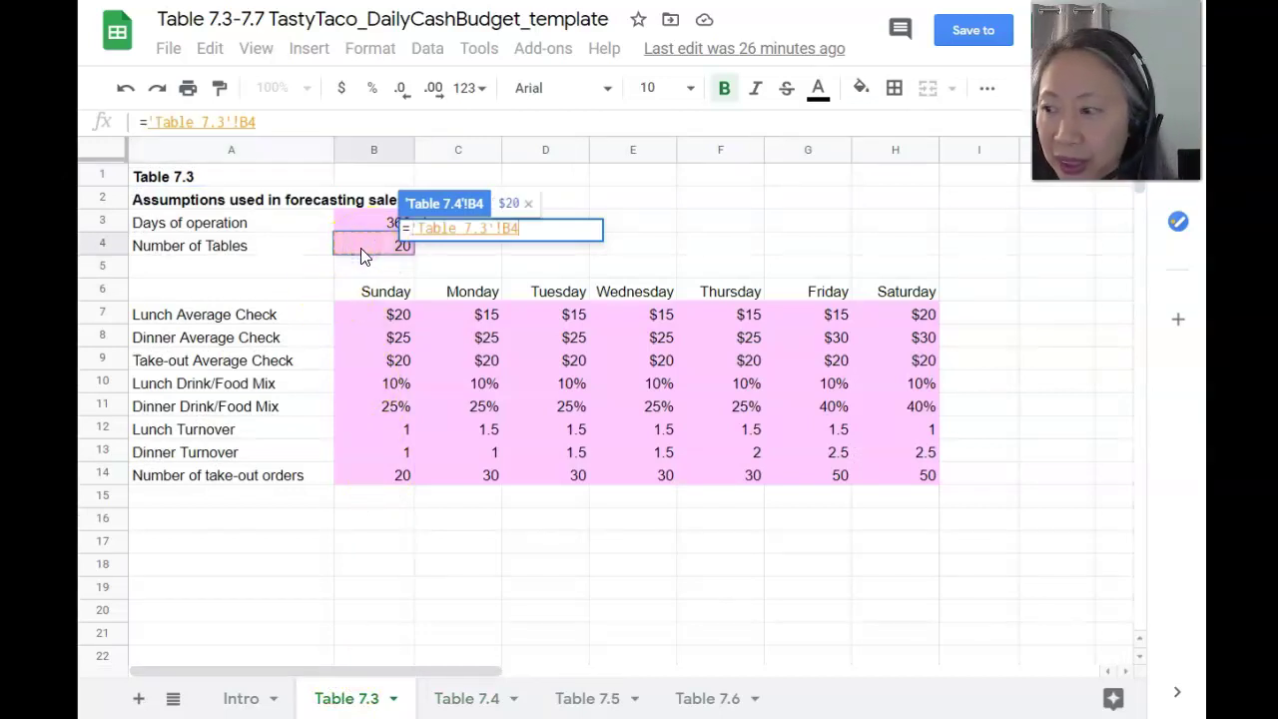
pyautogui.write('*')
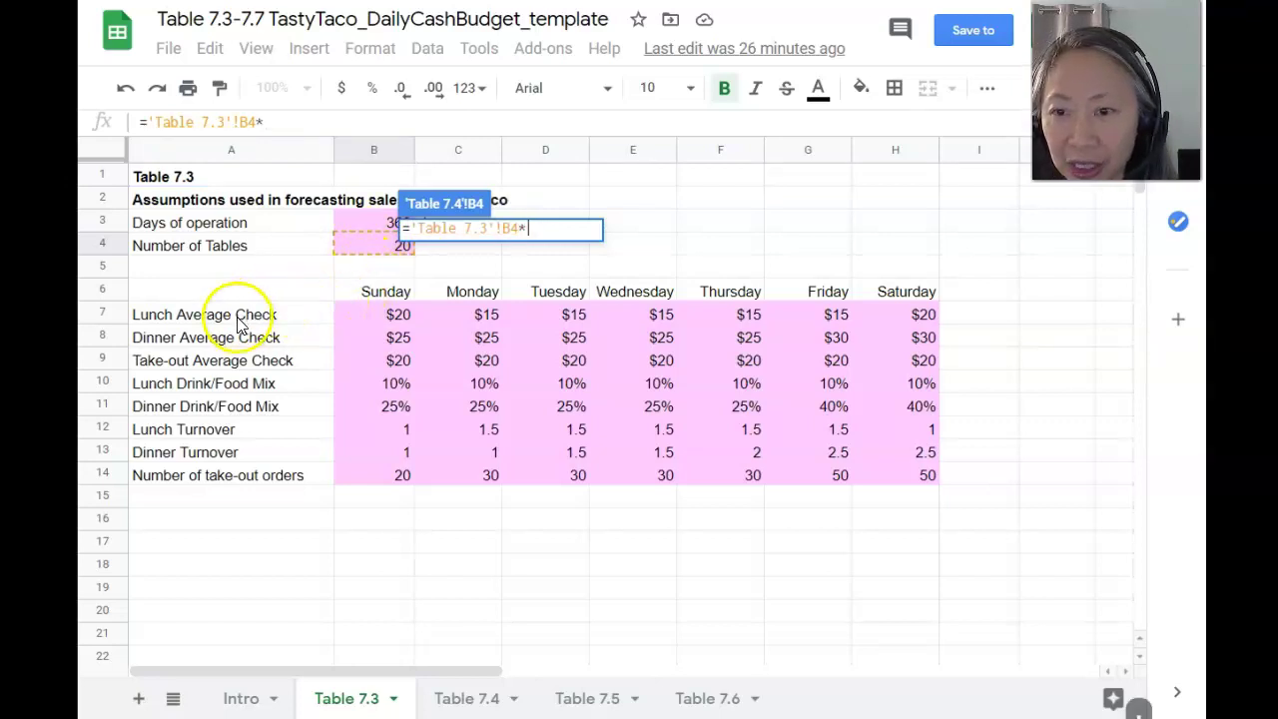
pyautogui.click(370, 320)
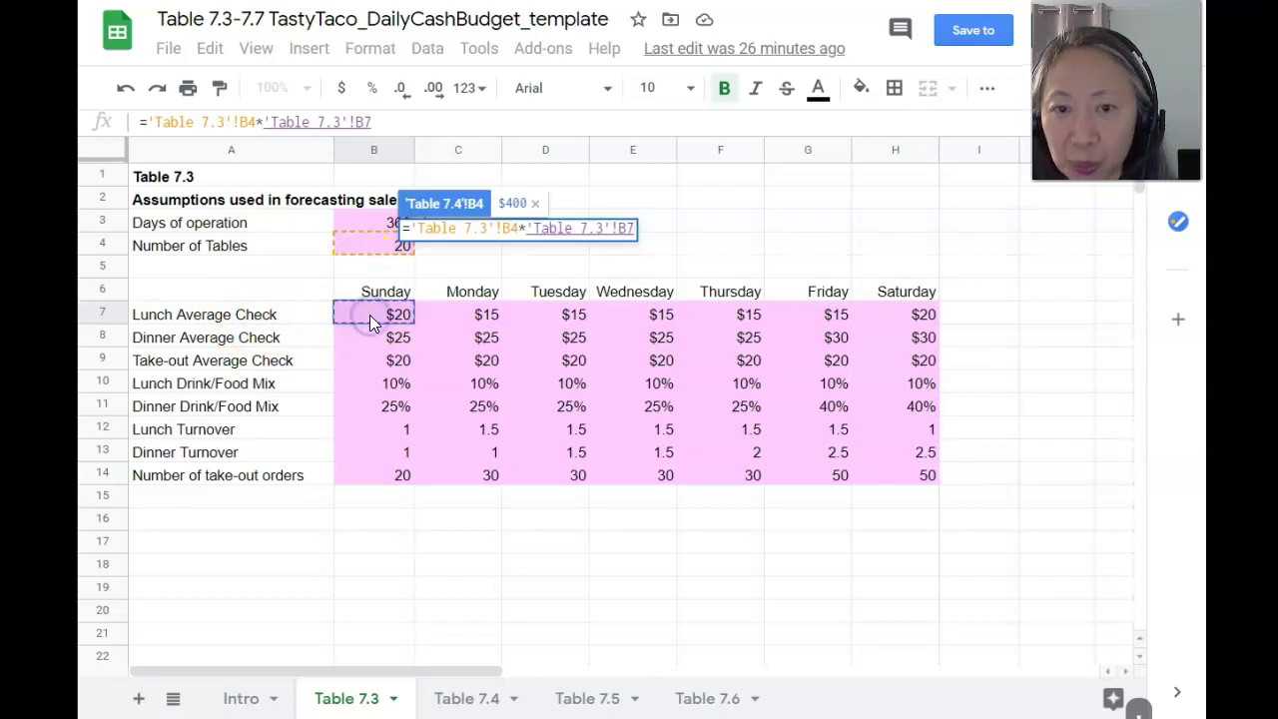
pyautogui.write('*')
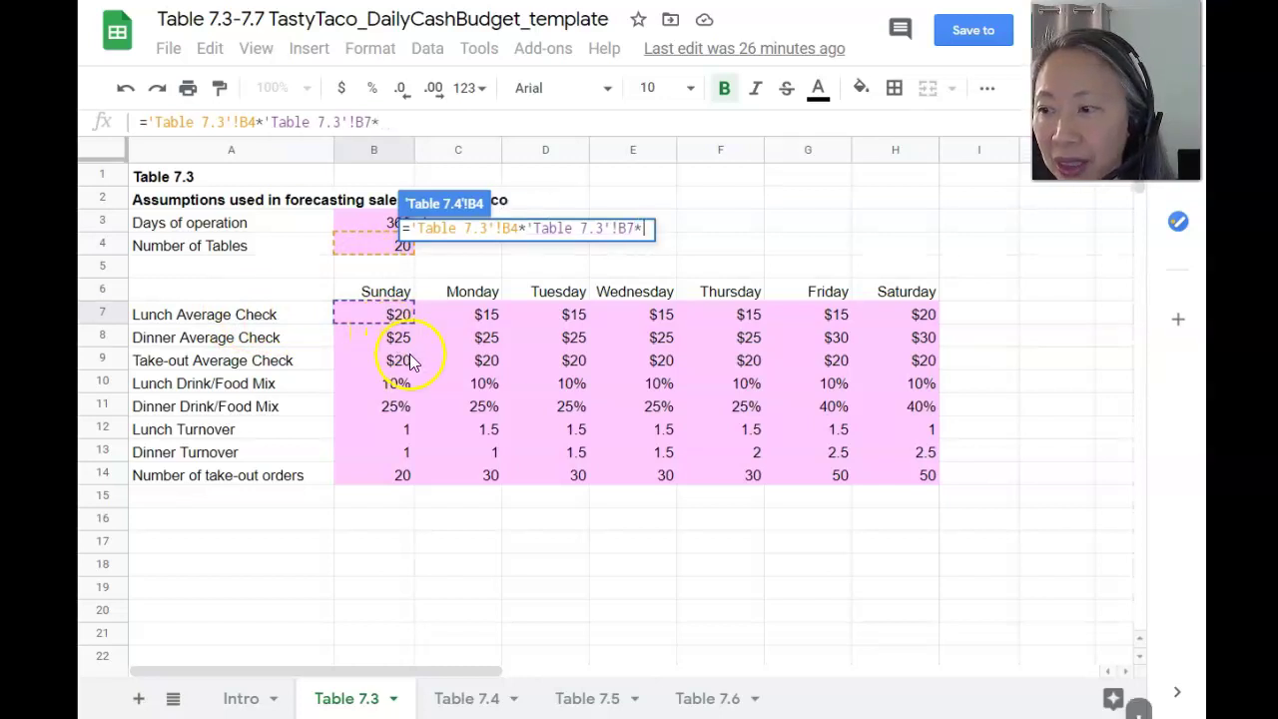
pyautogui.click(388, 440)
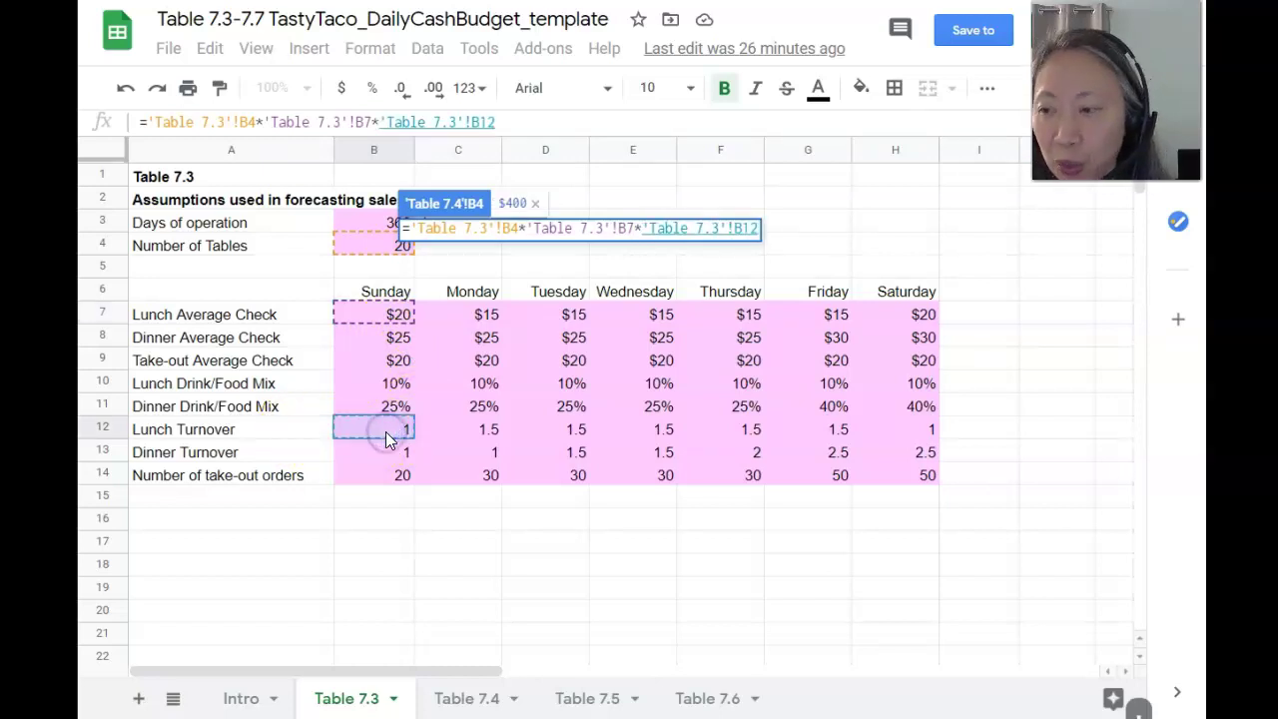
pyautogui.write('*')
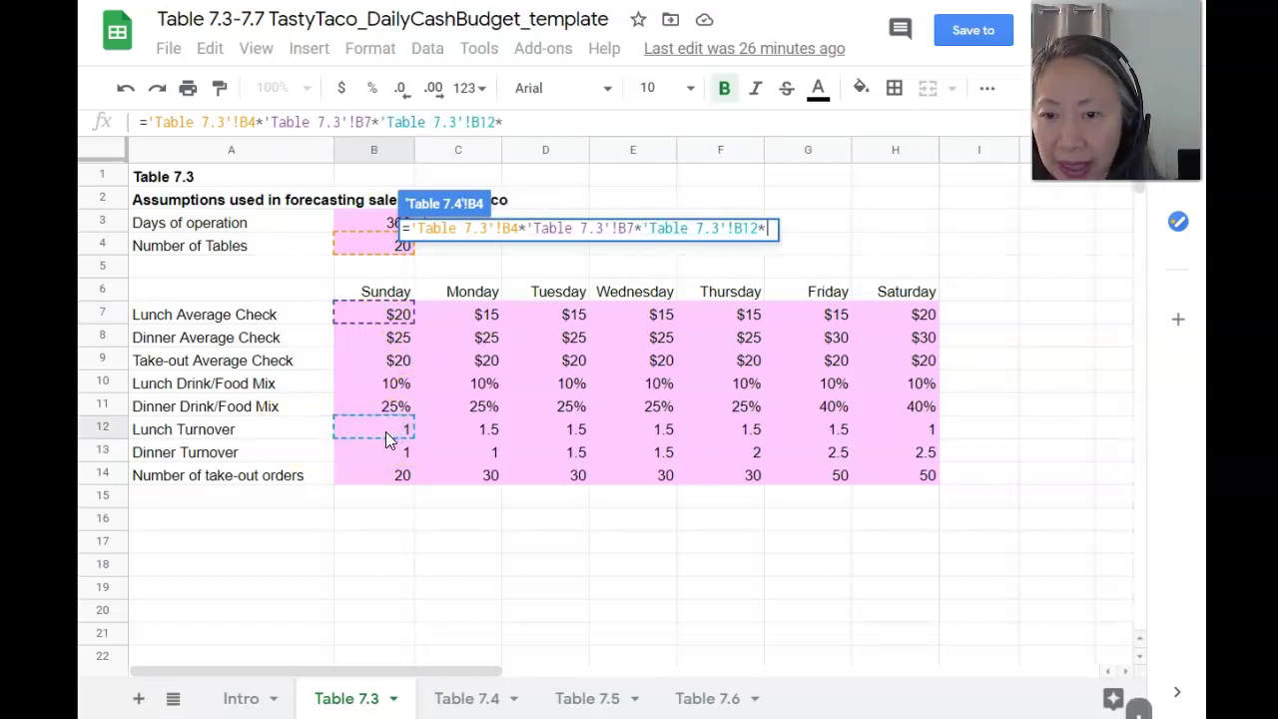
pyautogui.write('(1-')
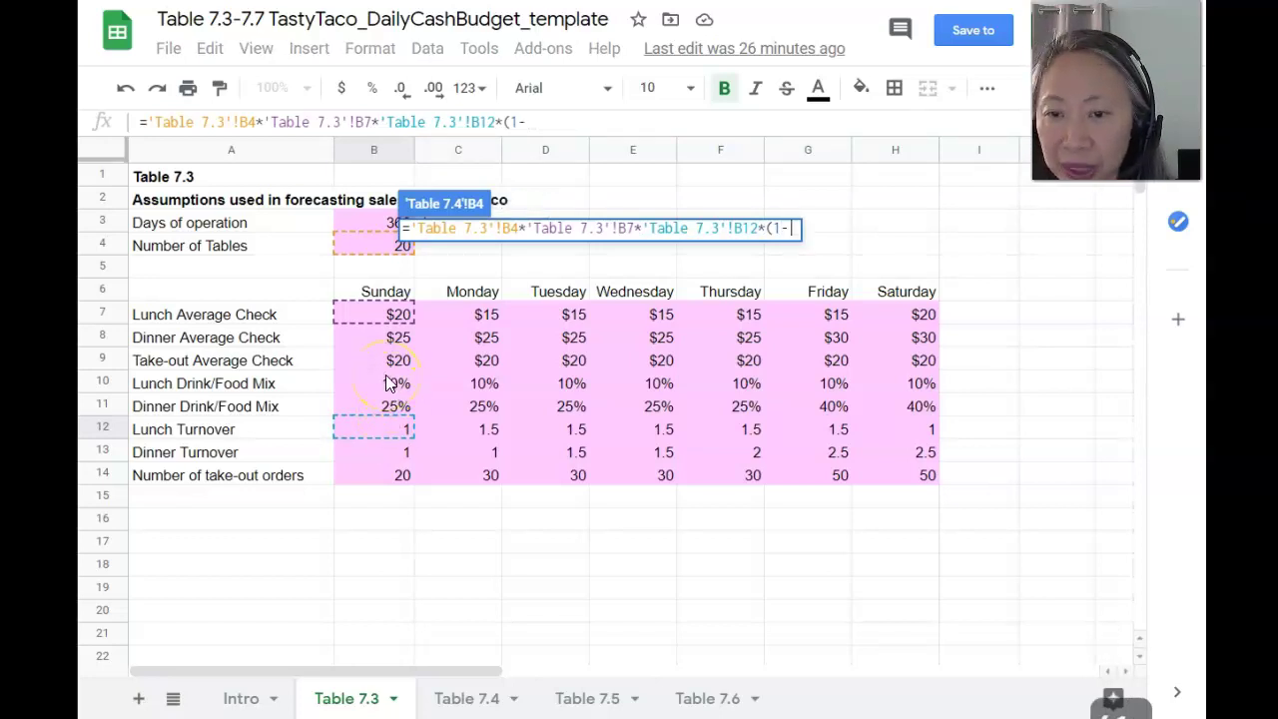
pyautogui.click(387, 387)
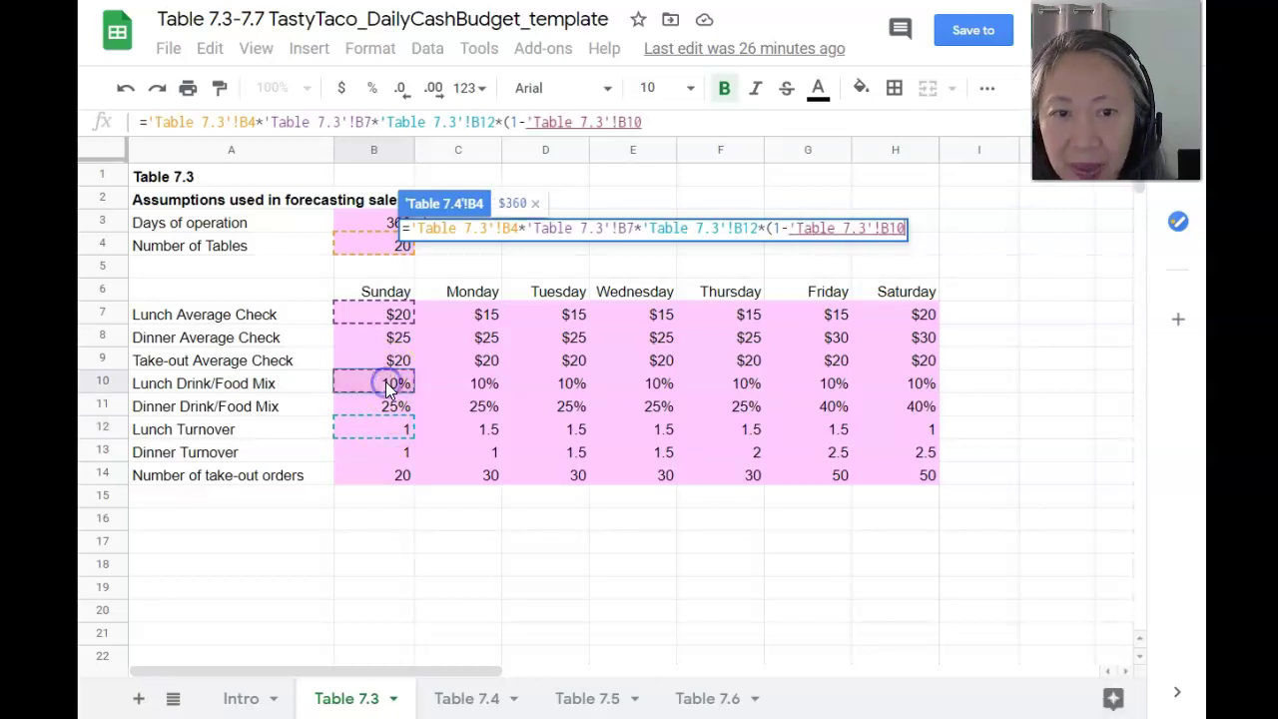
pyautogui.write(')')
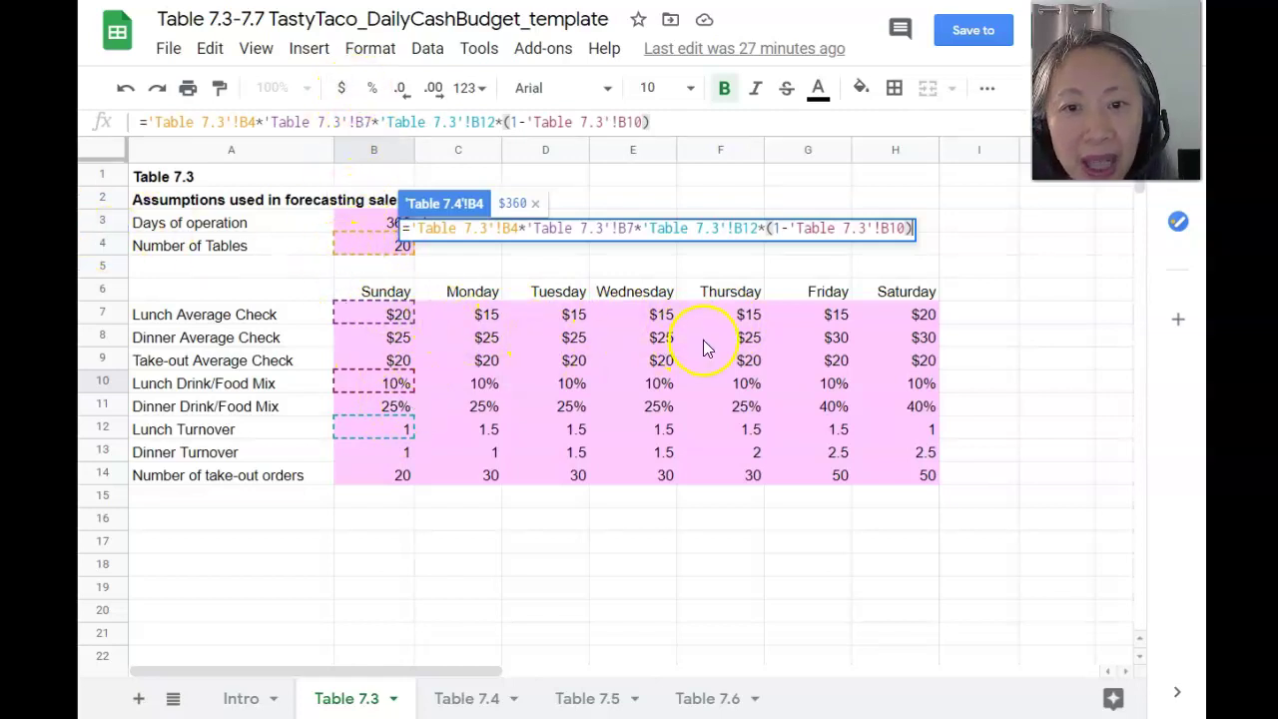
# Make the number-of-tables reference in the lunch food sales formula absolute as 'Table 7.3'!$B$4 and commit the formula
pyautogui.click(511, 228)
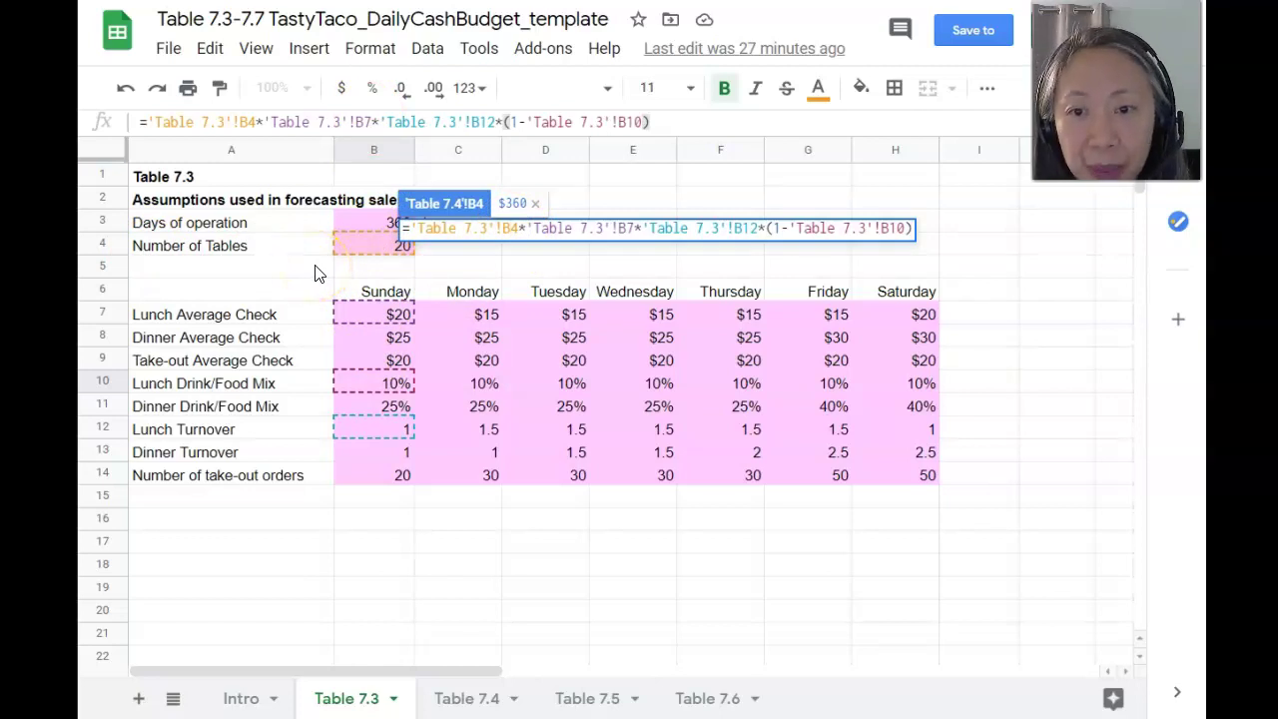
pyautogui.doubleClick(509, 228)
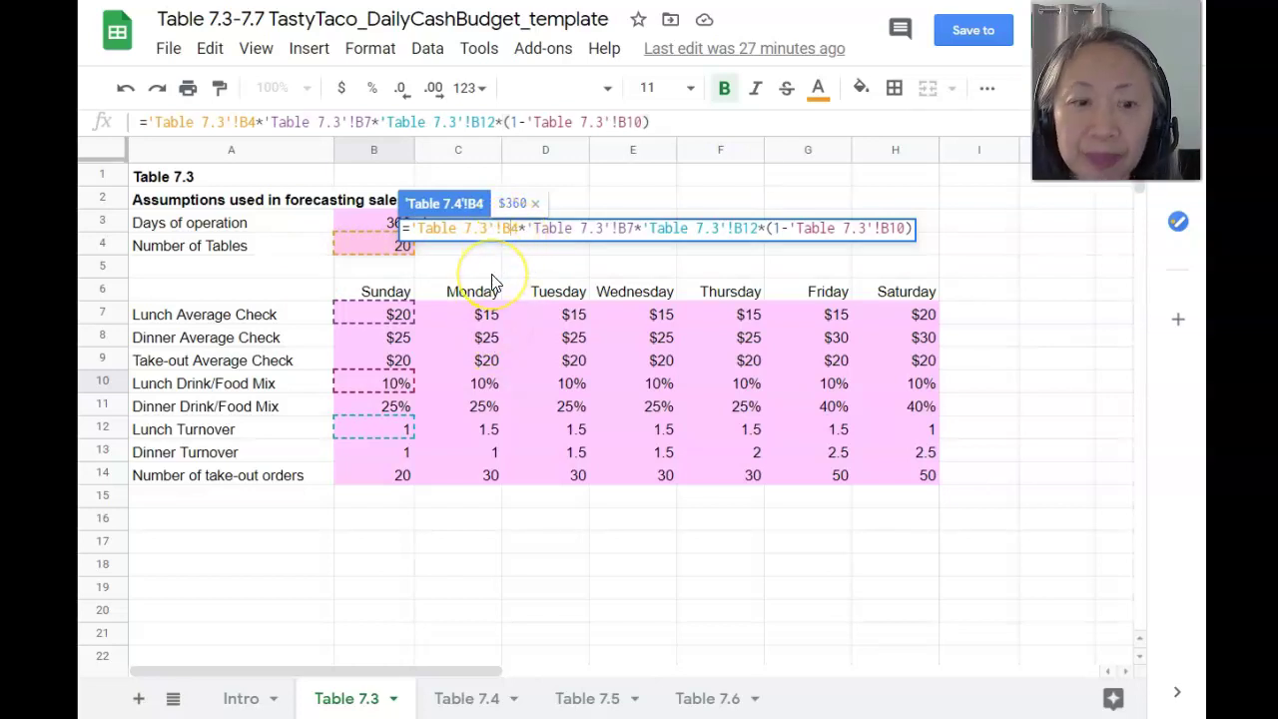
pyautogui.press('F4')
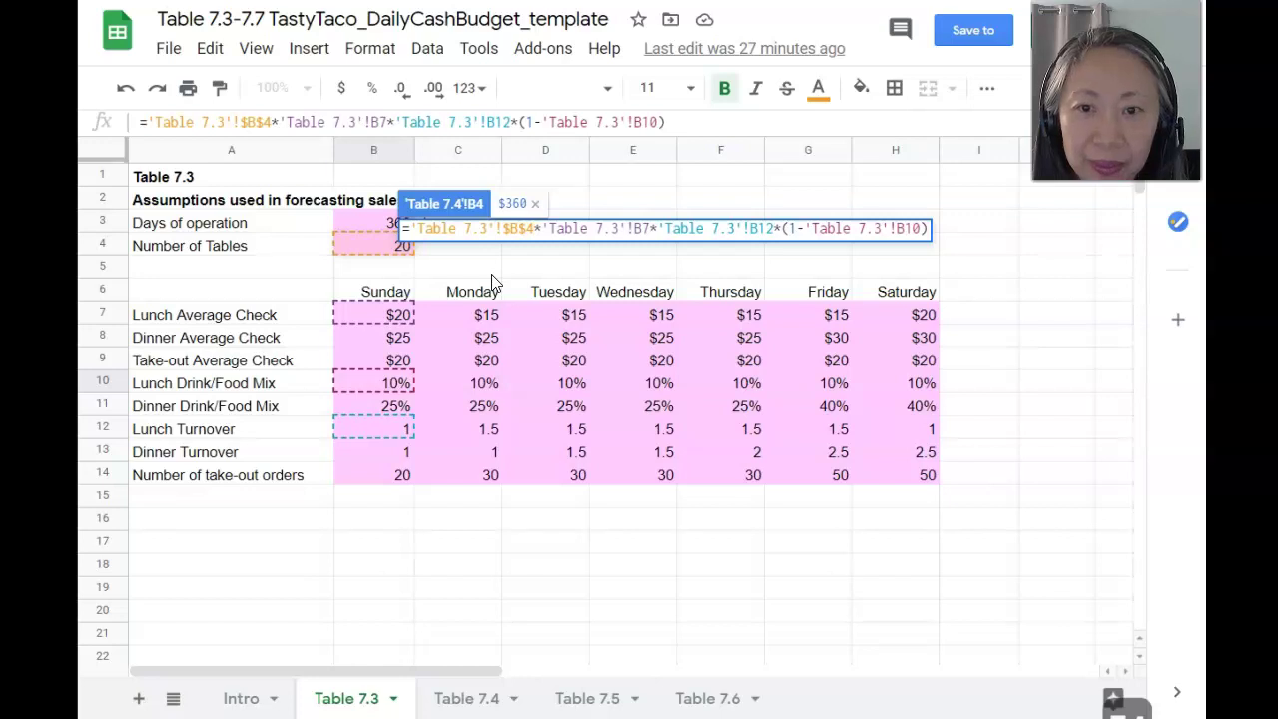
pyautogui.click(532, 254)
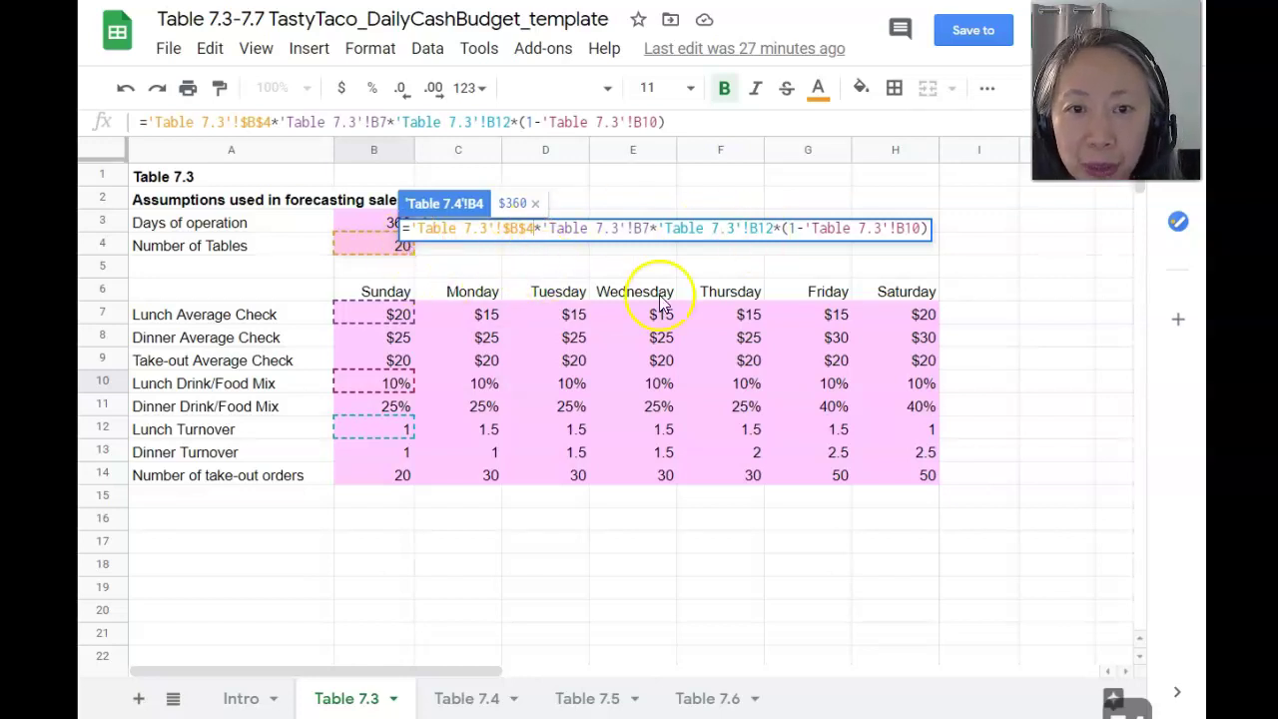
pyautogui.press('Return')
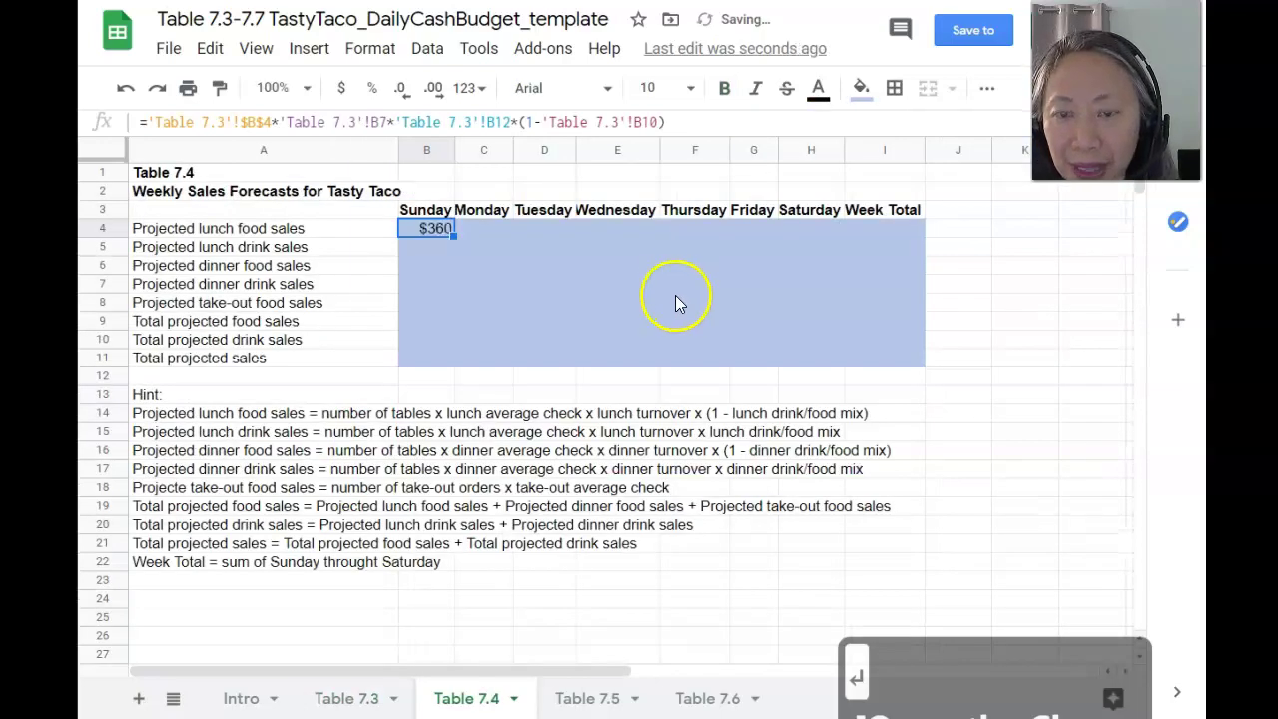
# Dismiss the autofill suggestion and enter Sunday's projected lunch drink sales in B5 as ='Table 7.3'!$B$4*'Table 7.3'!B7*'Table 7.3'!B12*'Table 7.3'!B10
pyautogui.click(424, 263)
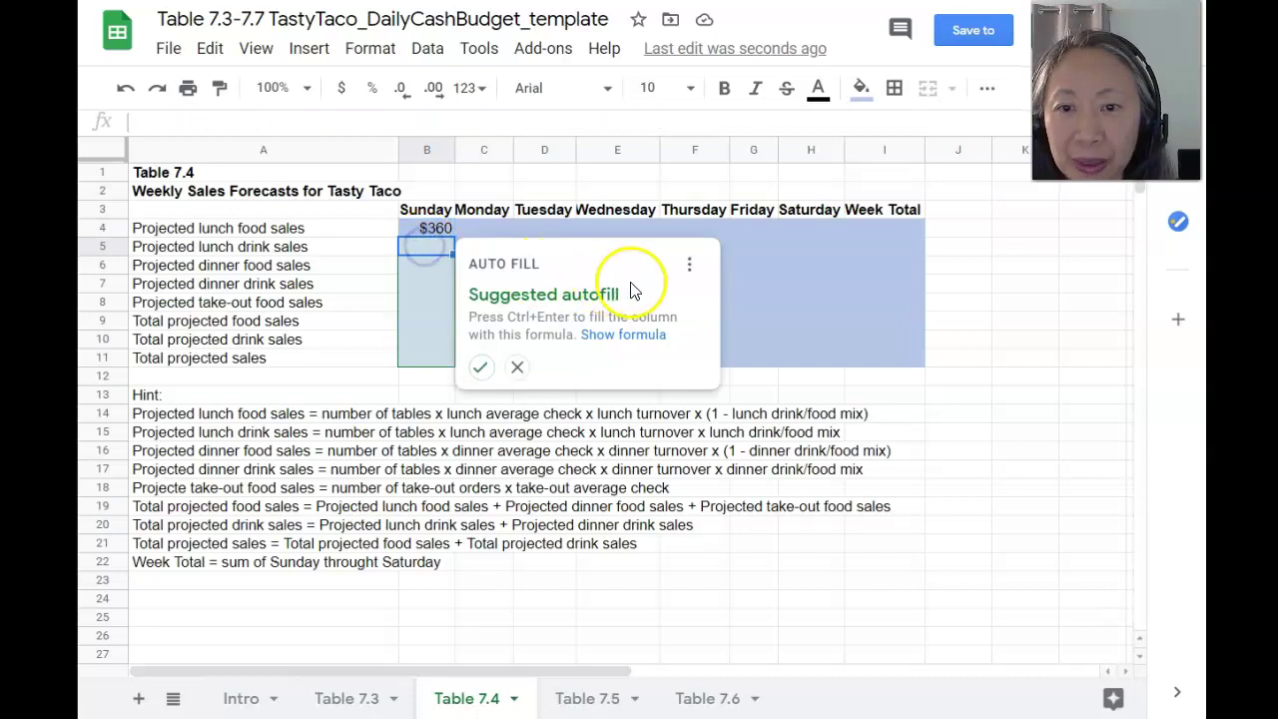
pyautogui.click(518, 367)
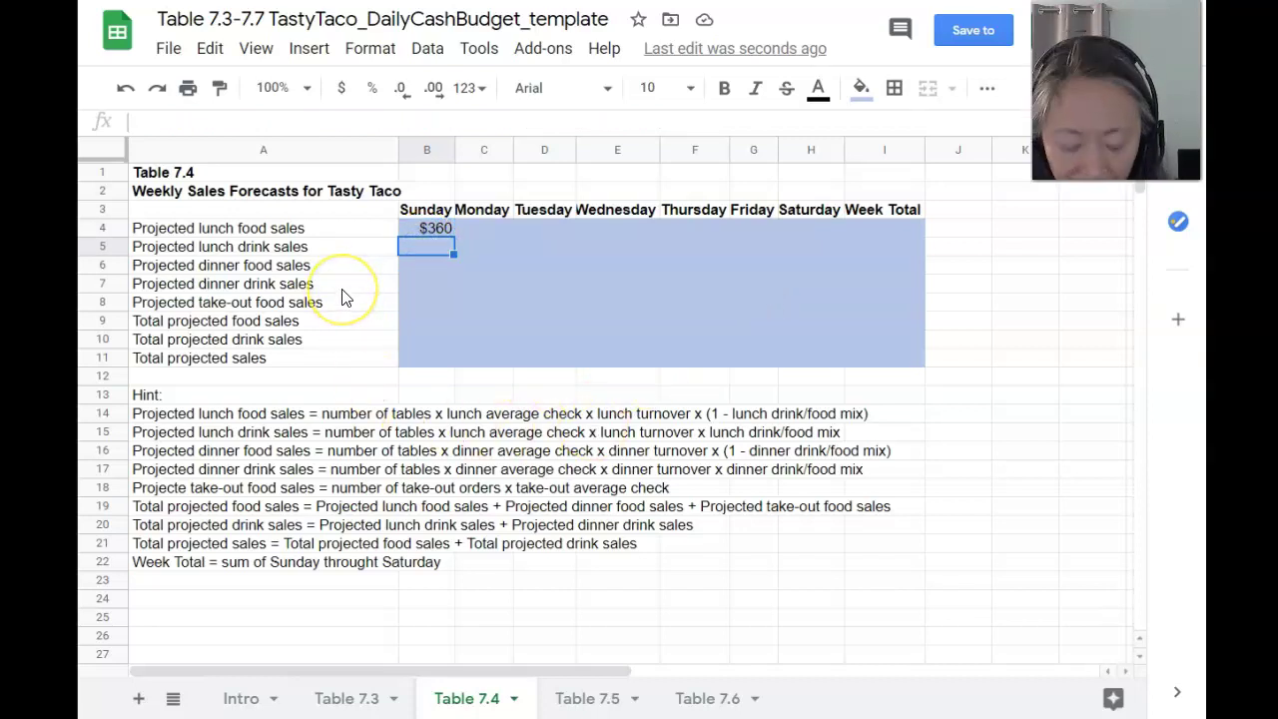
pyautogui.write('=')
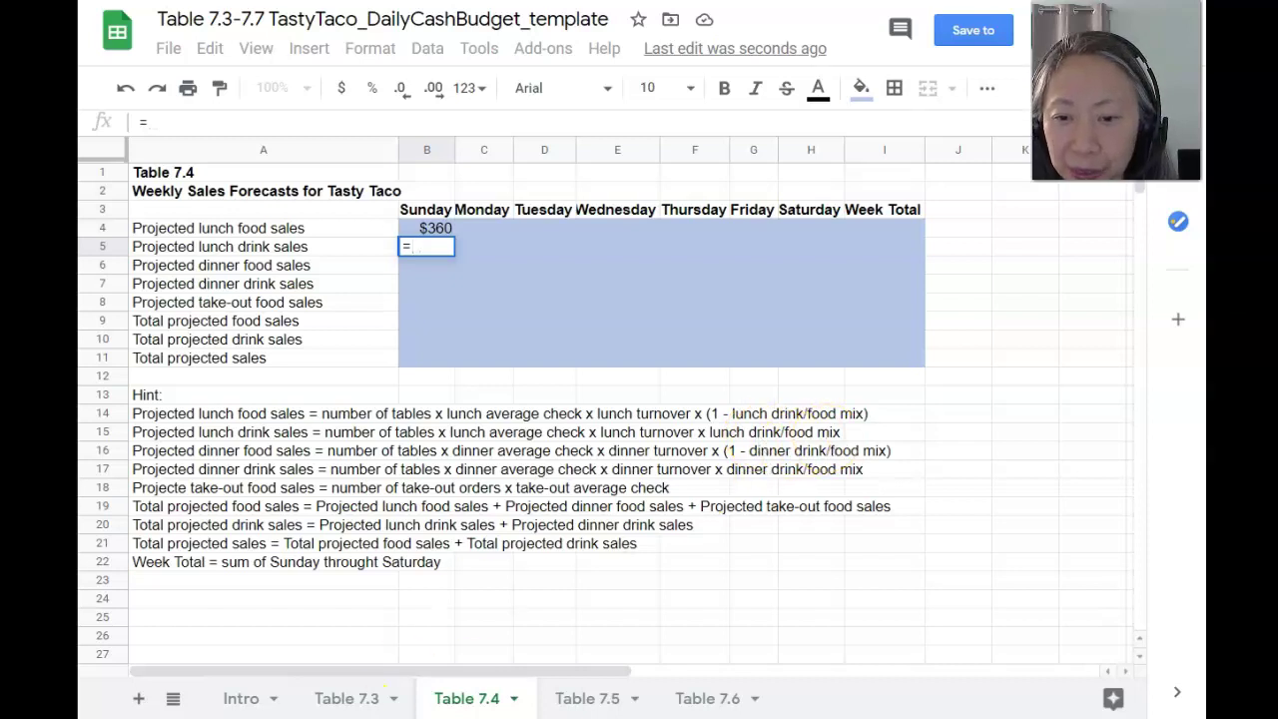
pyautogui.click(348, 703)
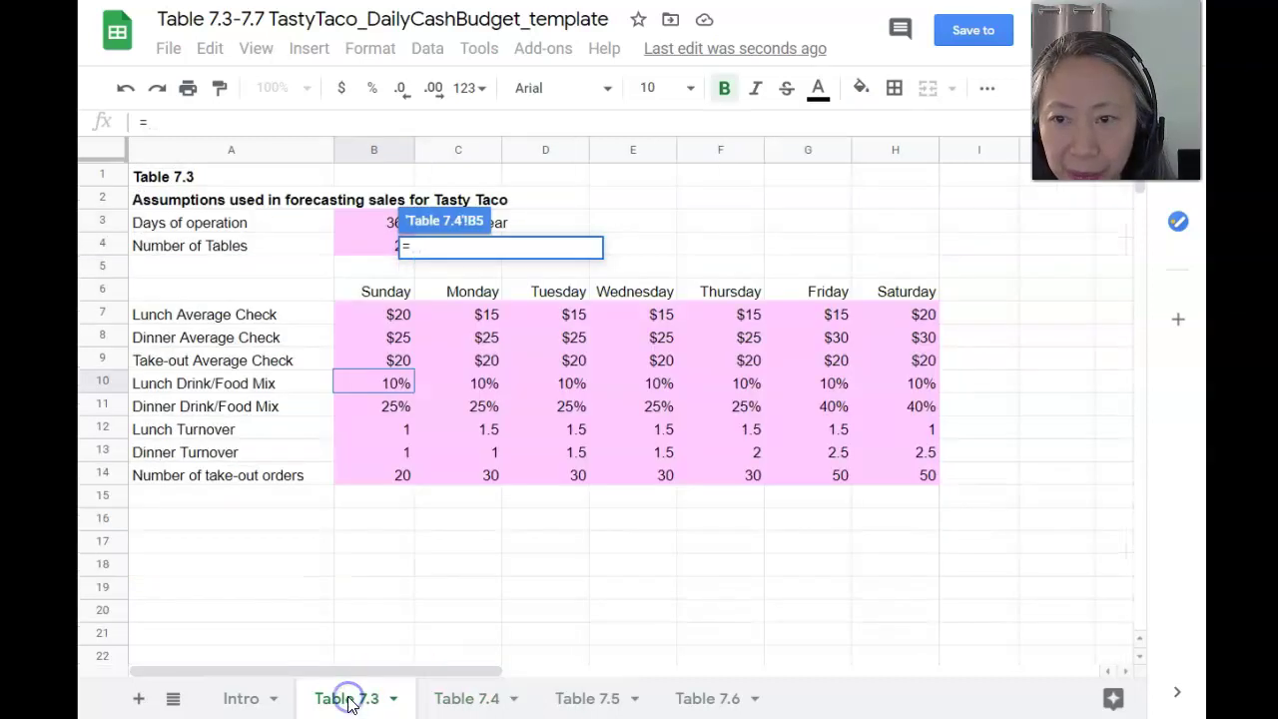
pyautogui.click(367, 247)
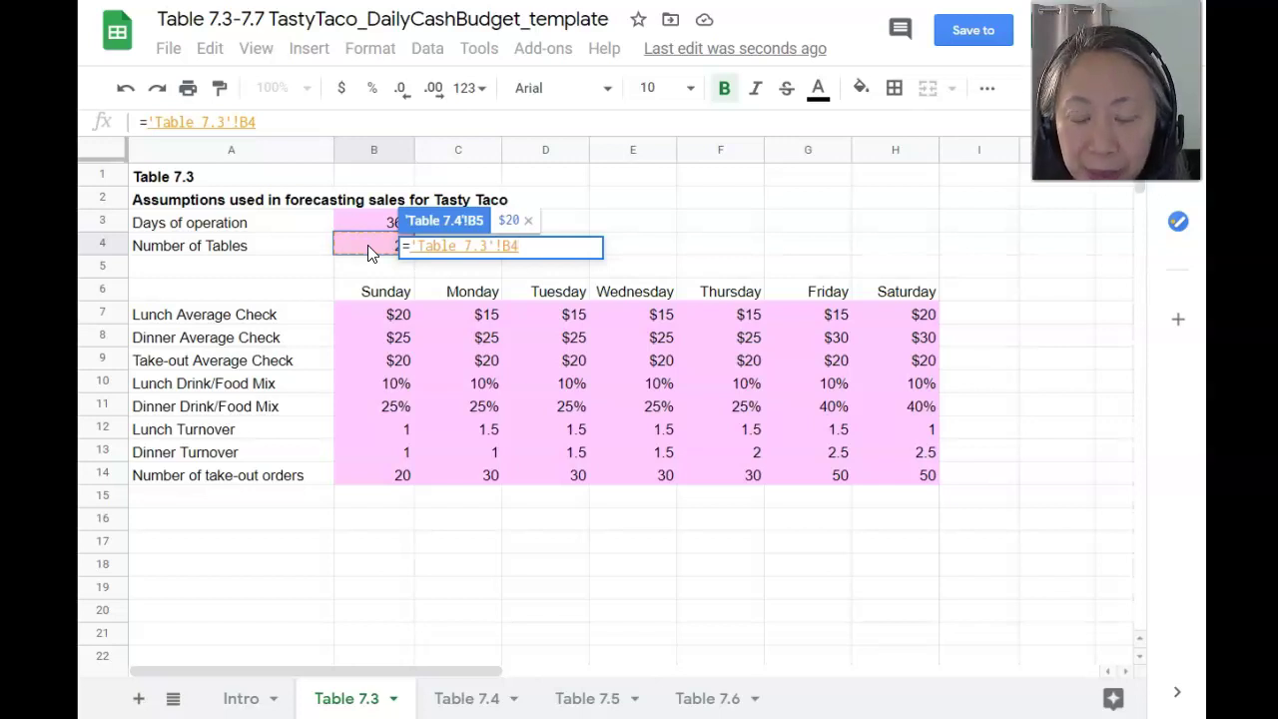
pyautogui.press('F4')
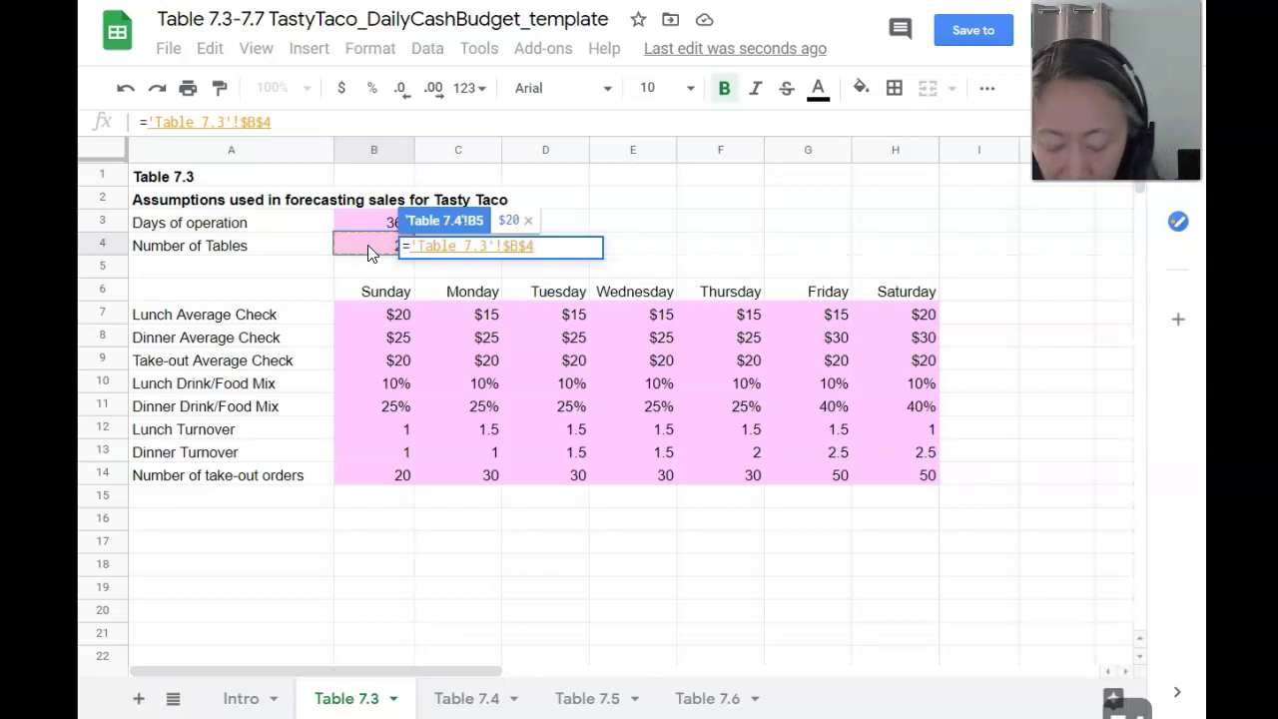
pyautogui.write('*')
pyautogui.click(380, 322)
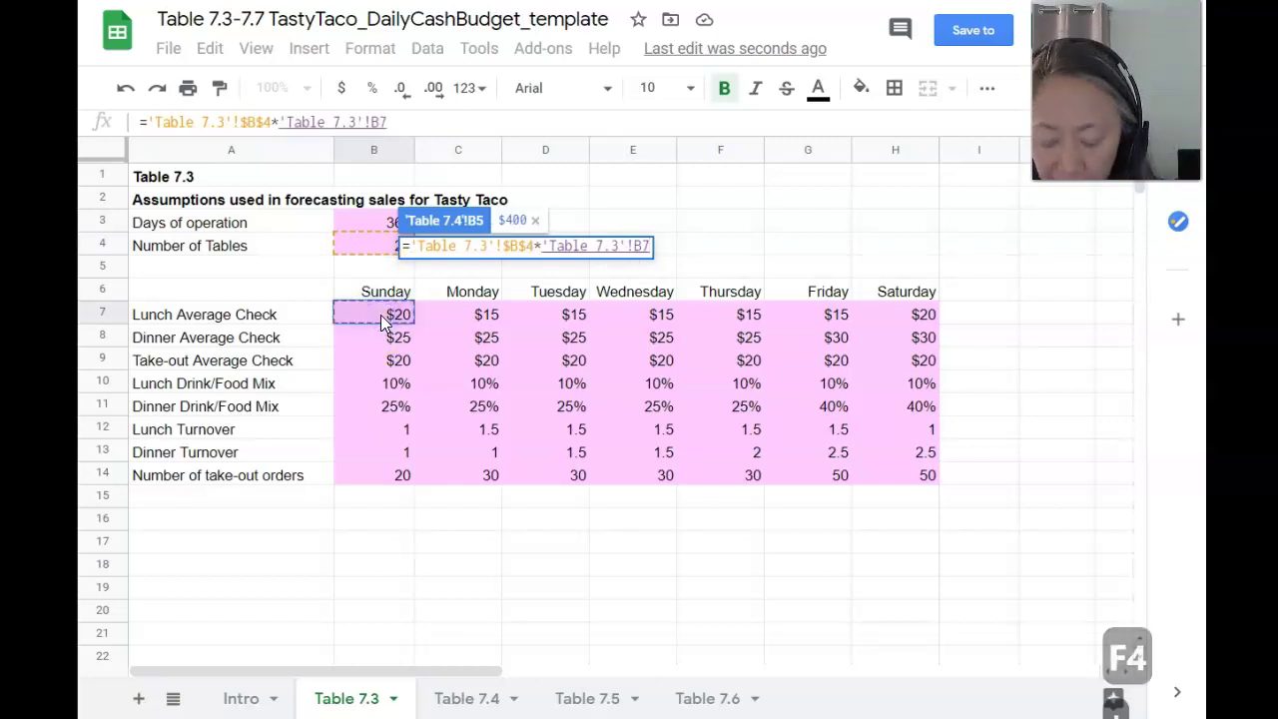
pyautogui.write('*')
pyautogui.click(394, 430)
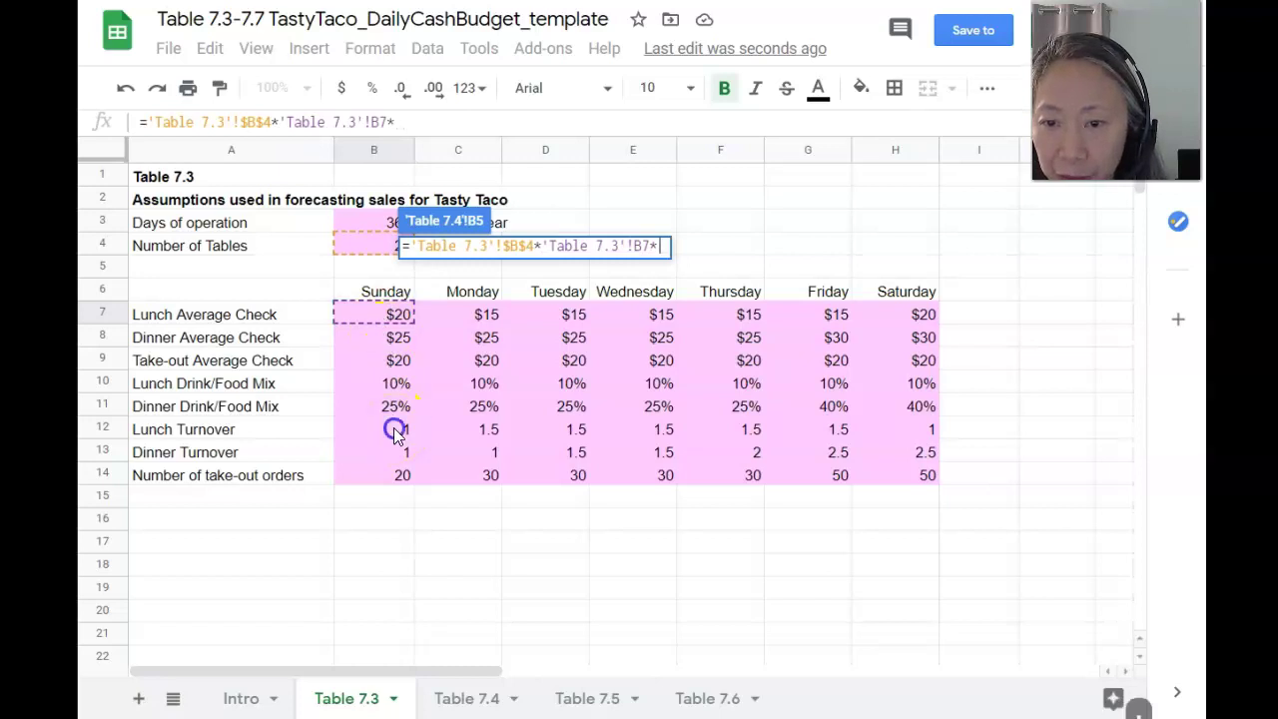
pyautogui.write('*')
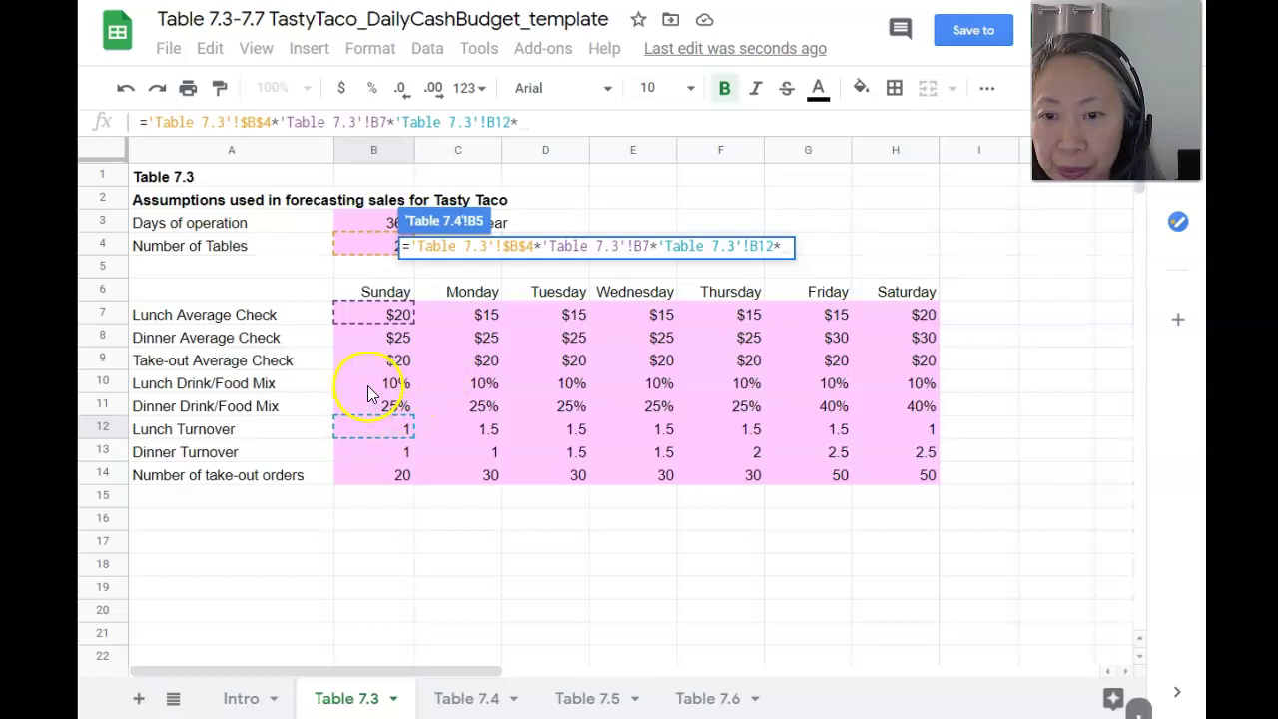
pyautogui.click(368, 389)
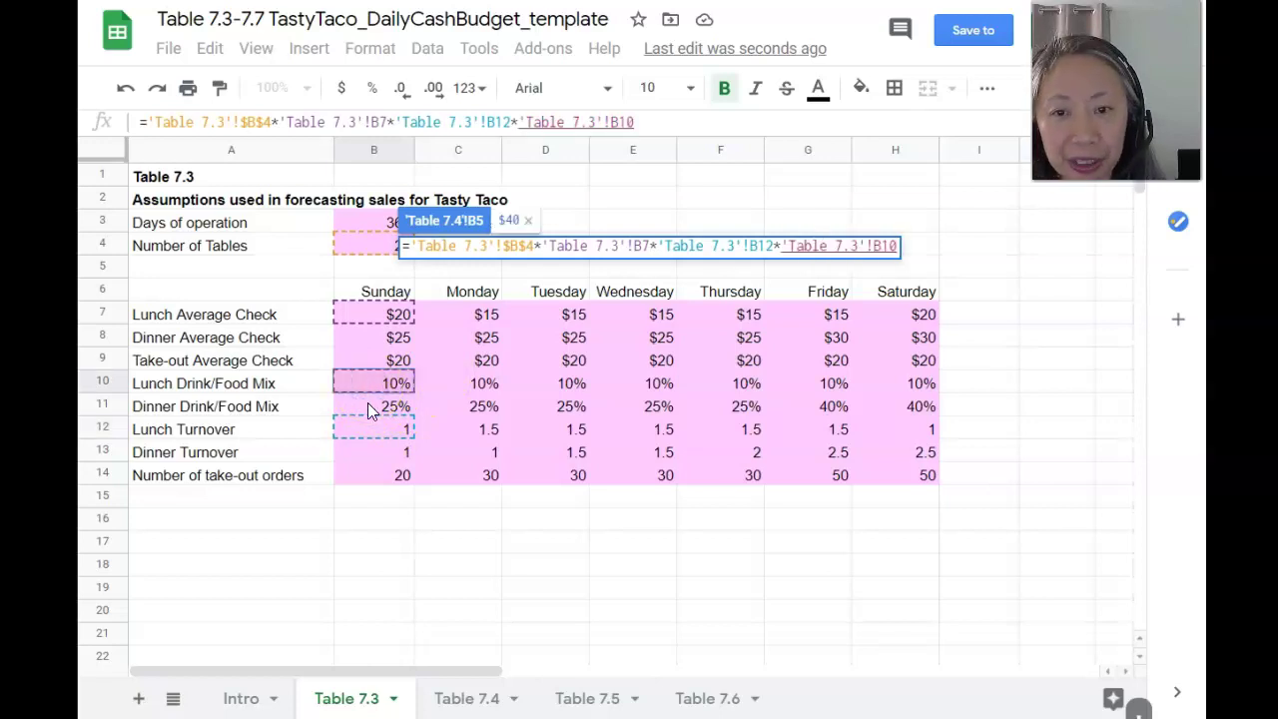
pyautogui.press('Return')
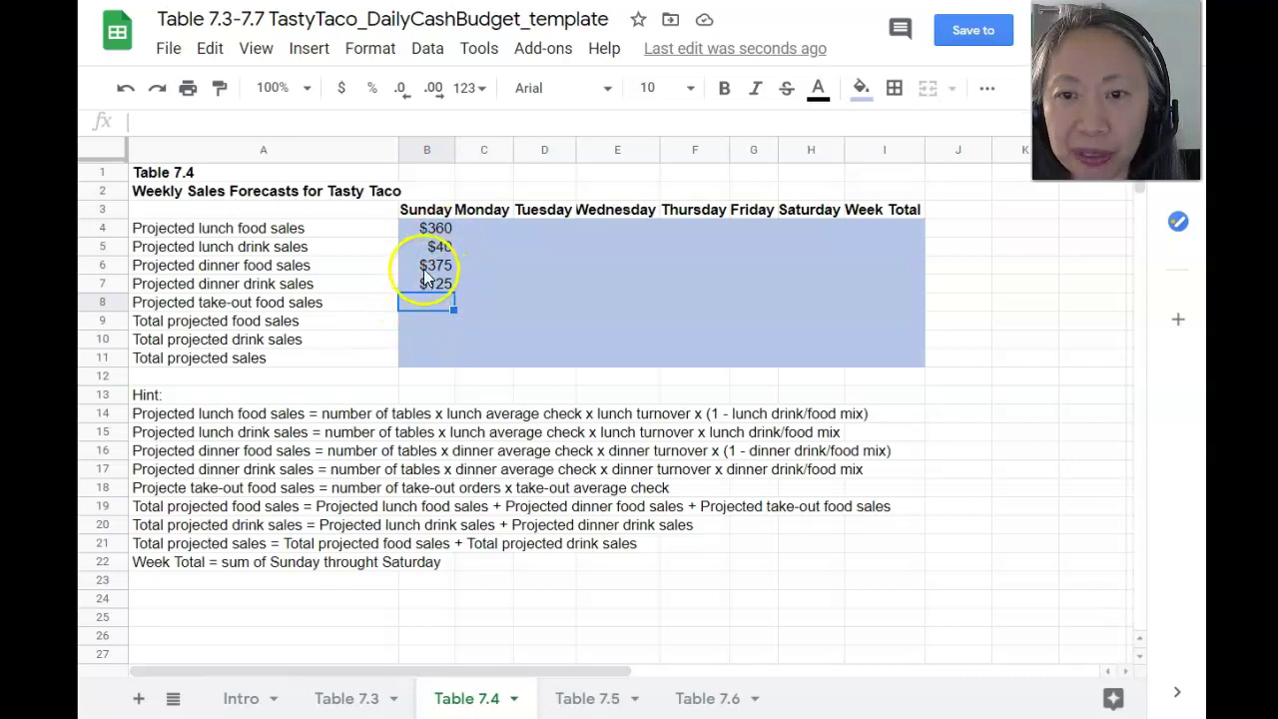
# Review the formulas for Sunday's projected dinner food sales in B6 and dinner drink sales in B7
pyautogui.click(437, 267)
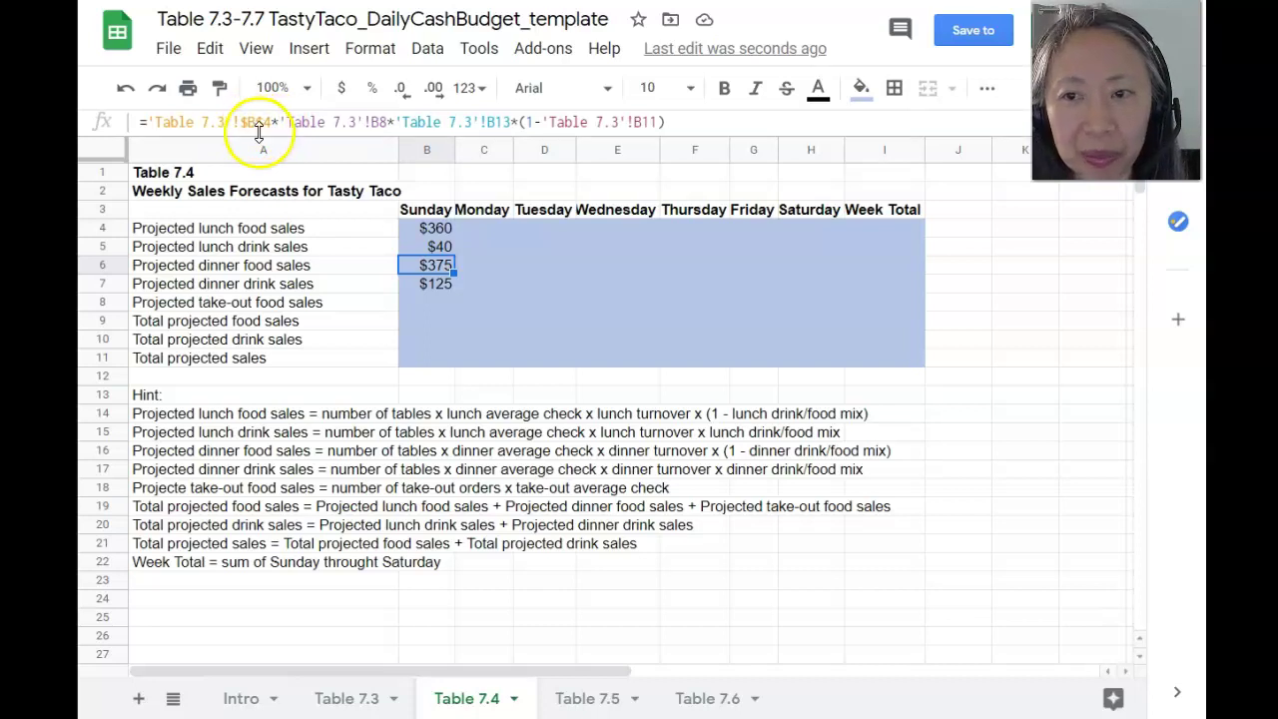
pyautogui.click(430, 282)
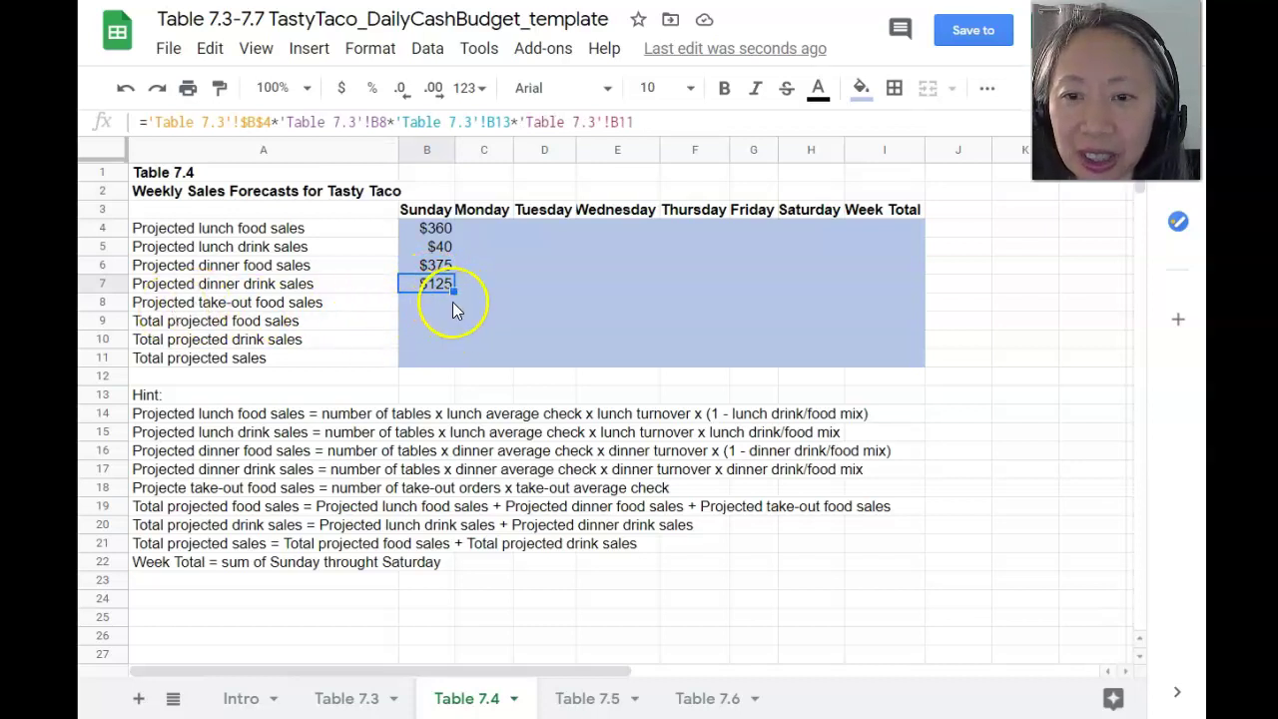
# Enter Sunday's projected take-out food sales in Table 7.4 cell B8 as ='Table 7.3'!B14*'Table 7.3'!B9
pyautogui.click(430, 304)
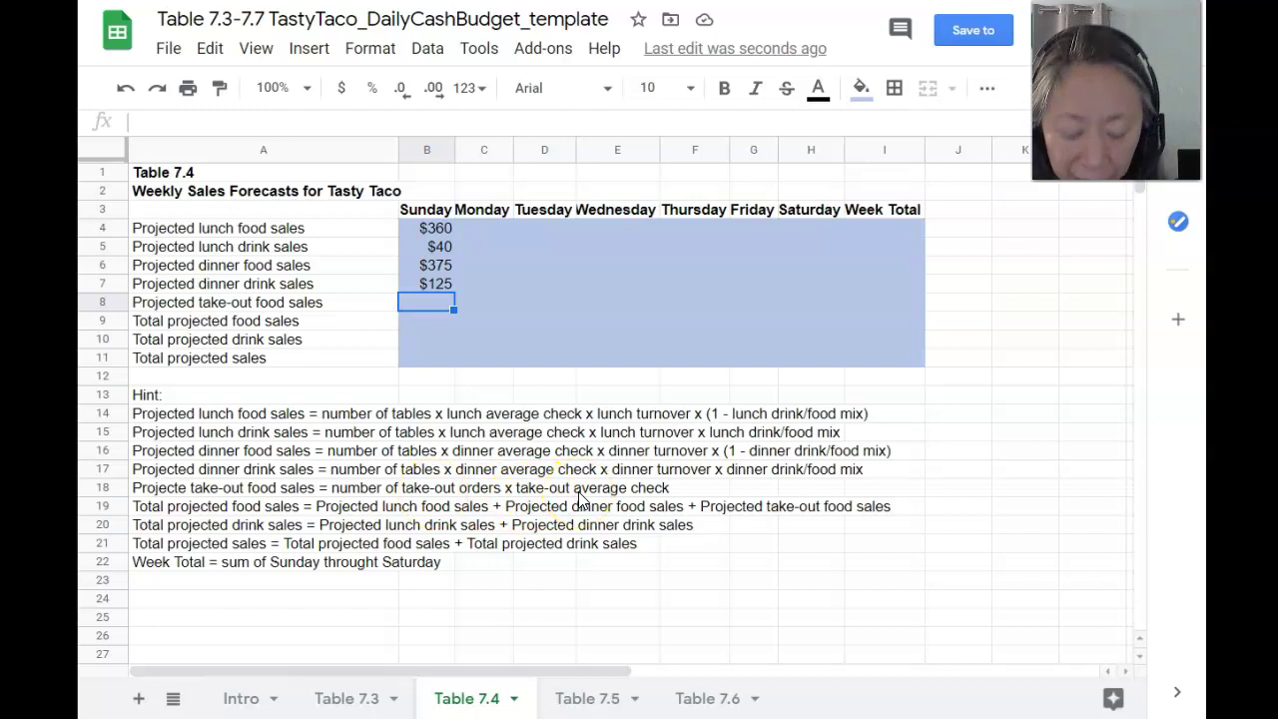
pyautogui.write('=')
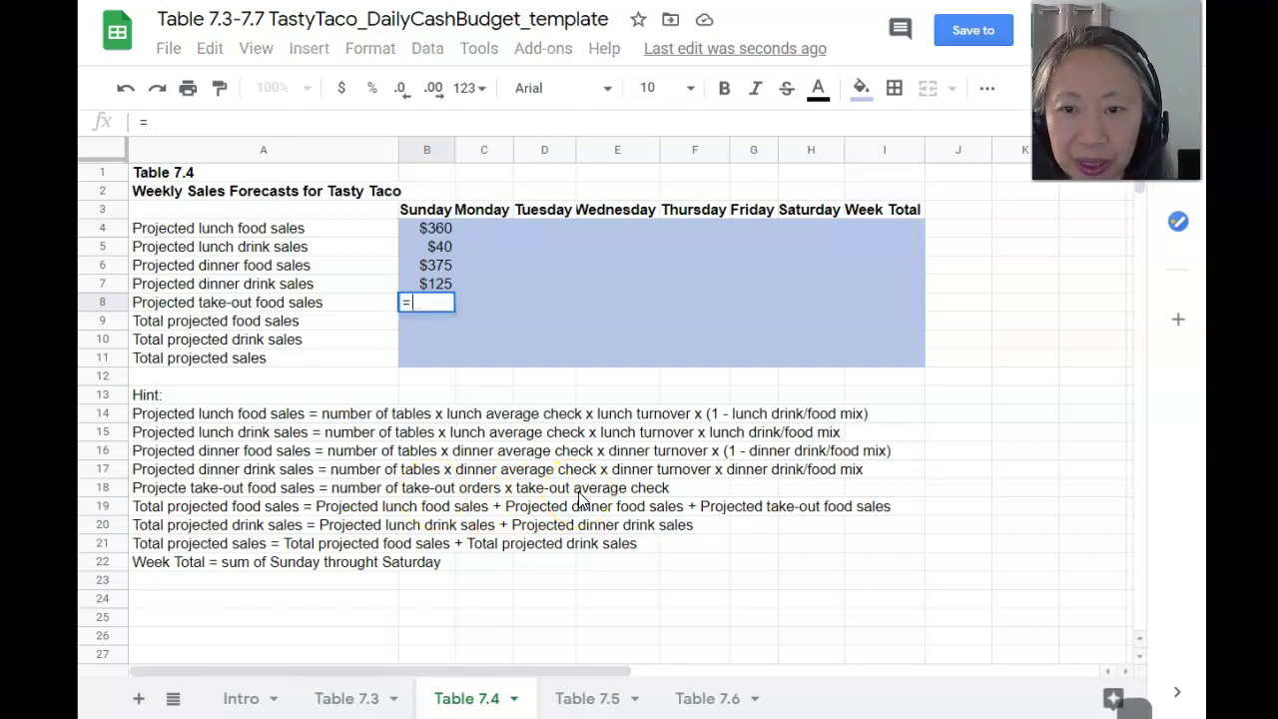
pyautogui.click(360, 699)
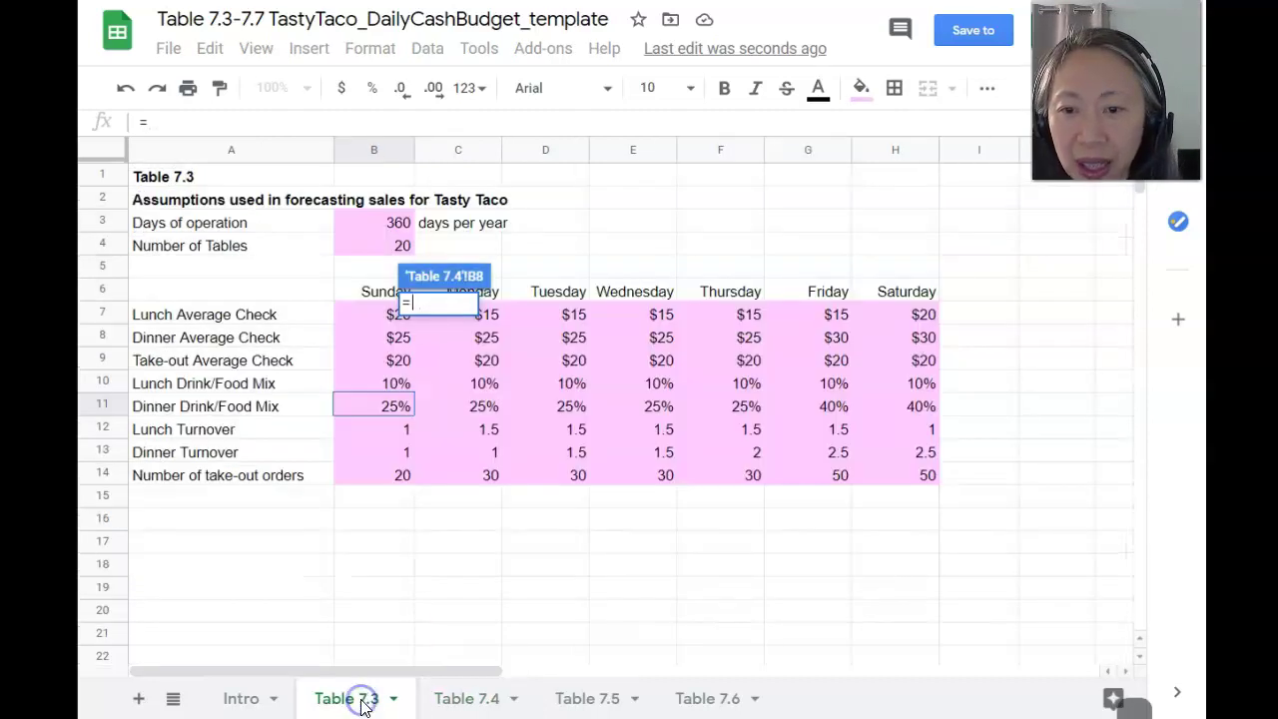
pyautogui.click(365, 484)
pyautogui.write('*')
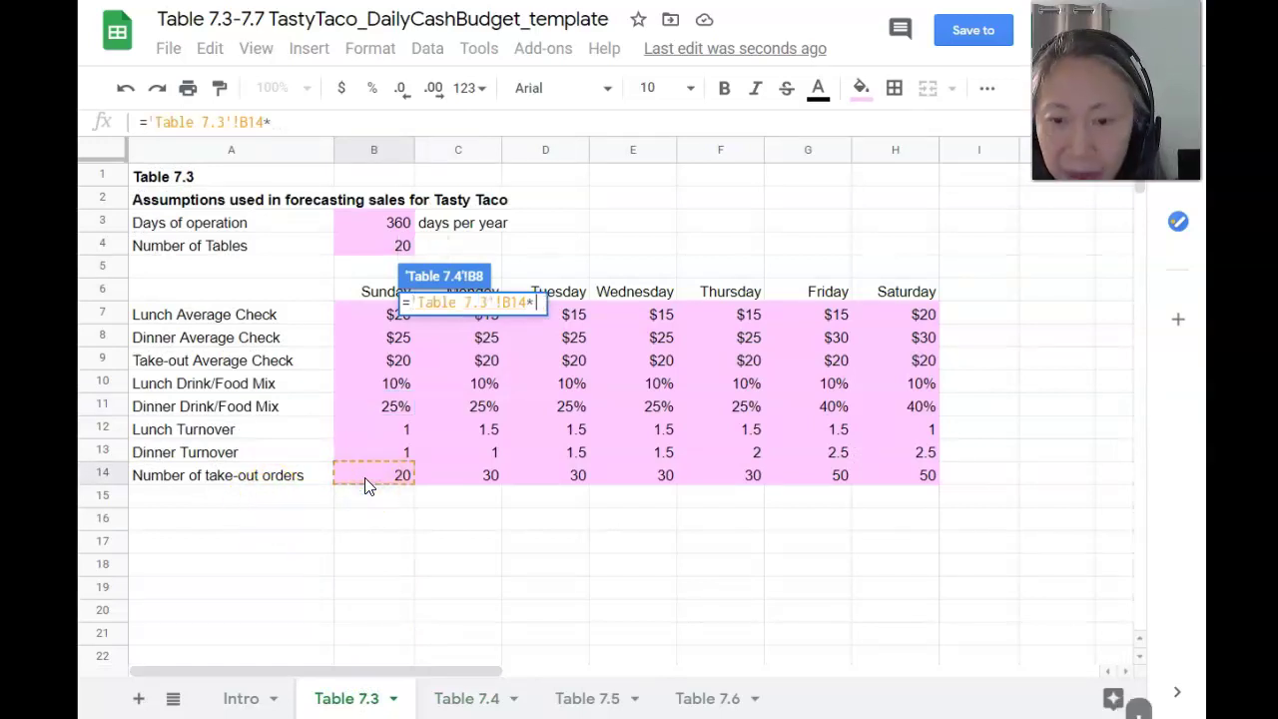
pyautogui.click(384, 362)
pyautogui.press('Return')
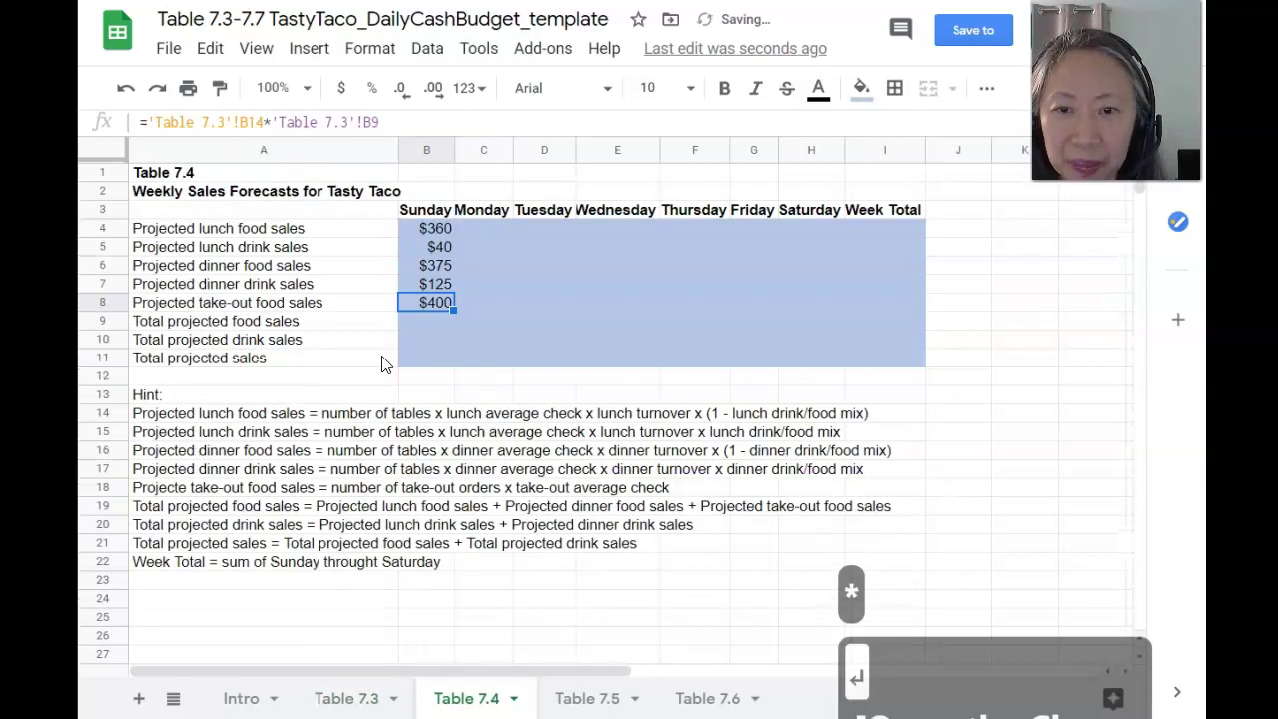
# Enter Sunday's total projected food sales in B9 as =B4+B6+B8
pyautogui.click(423, 319)
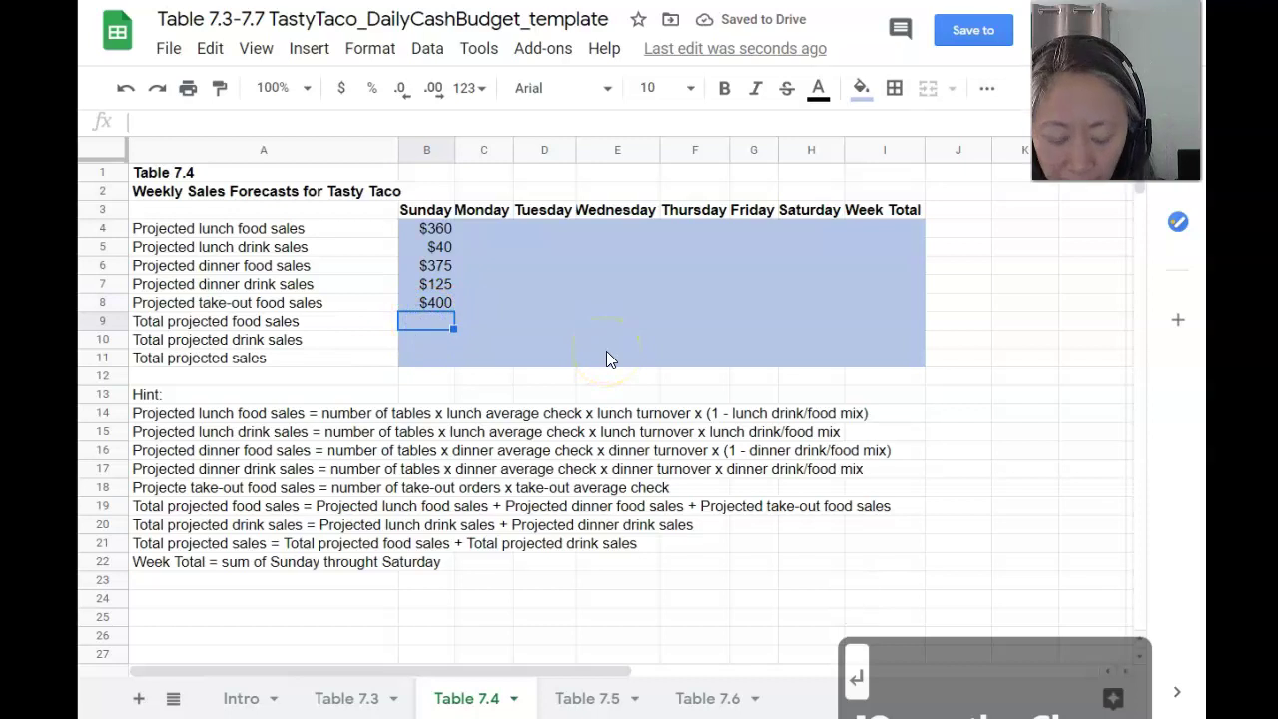
pyautogui.write('=')
pyautogui.press('Up')
pyautogui.press('Up')
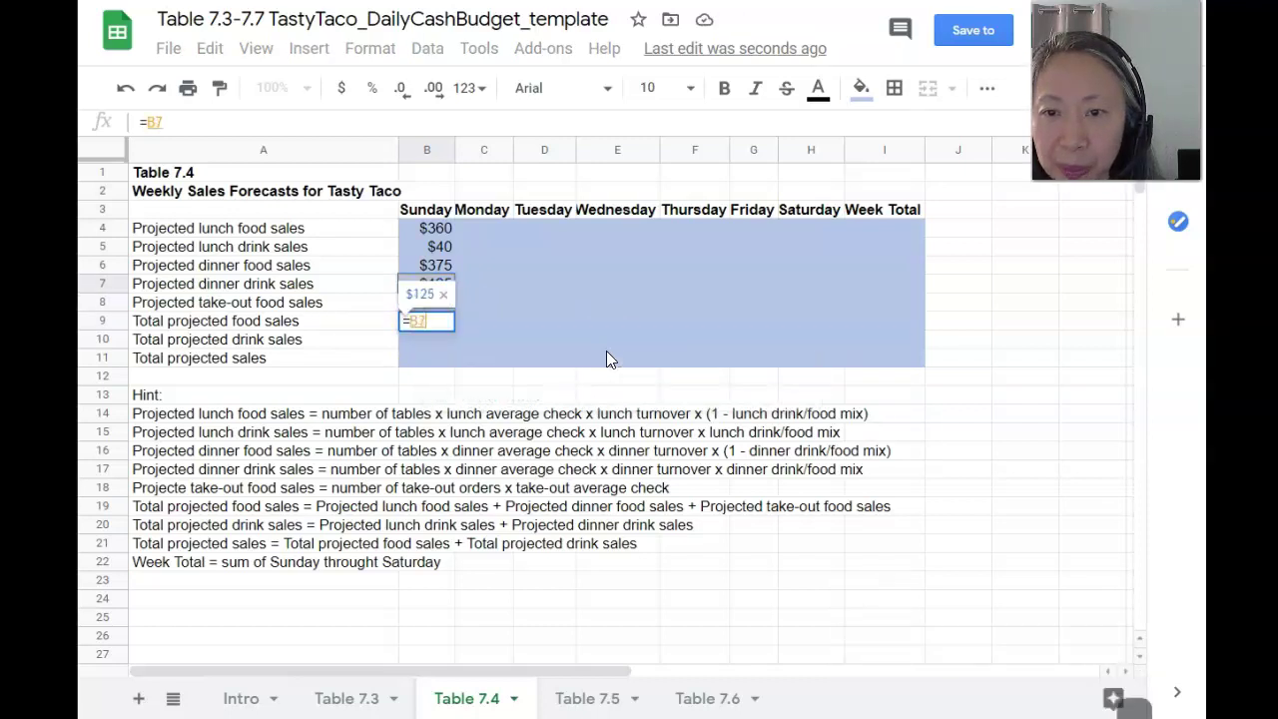
pyautogui.press('Up')
pyautogui.press('Up')
pyautogui.press('Up')
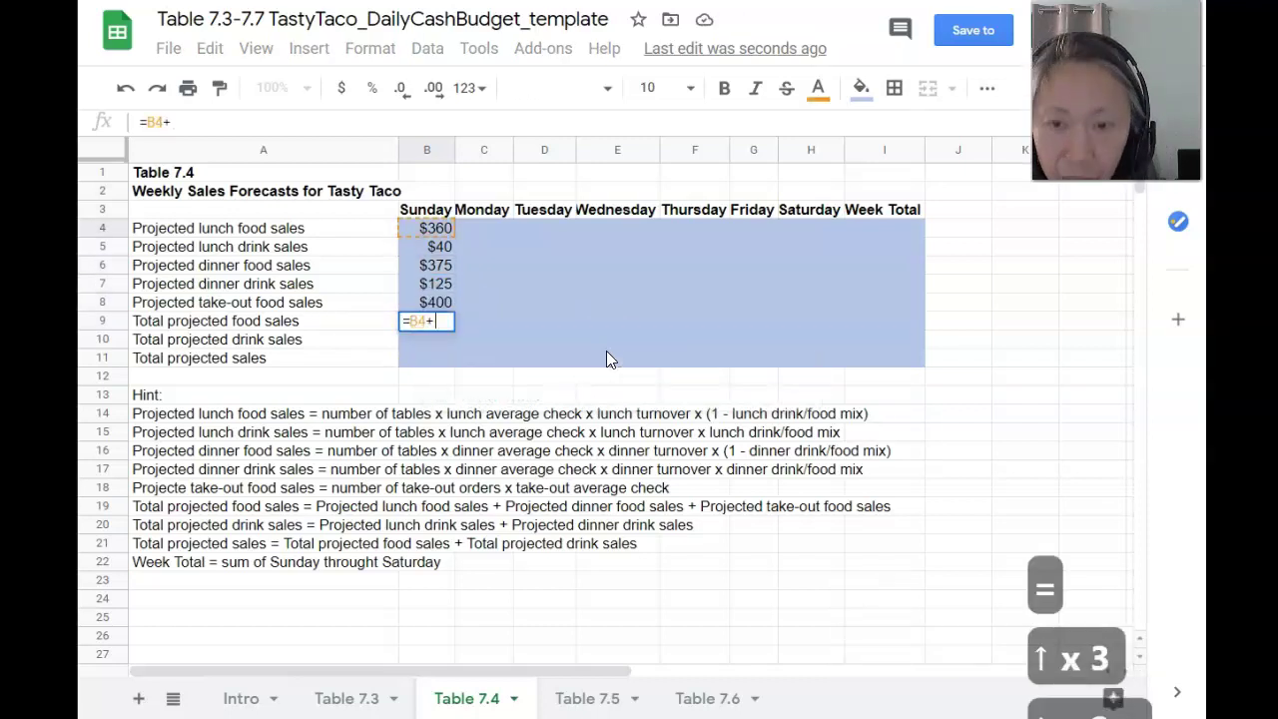
pyautogui.write('+')
pyautogui.press('Up')
pyautogui.press('Up')
pyautogui.press('Up')
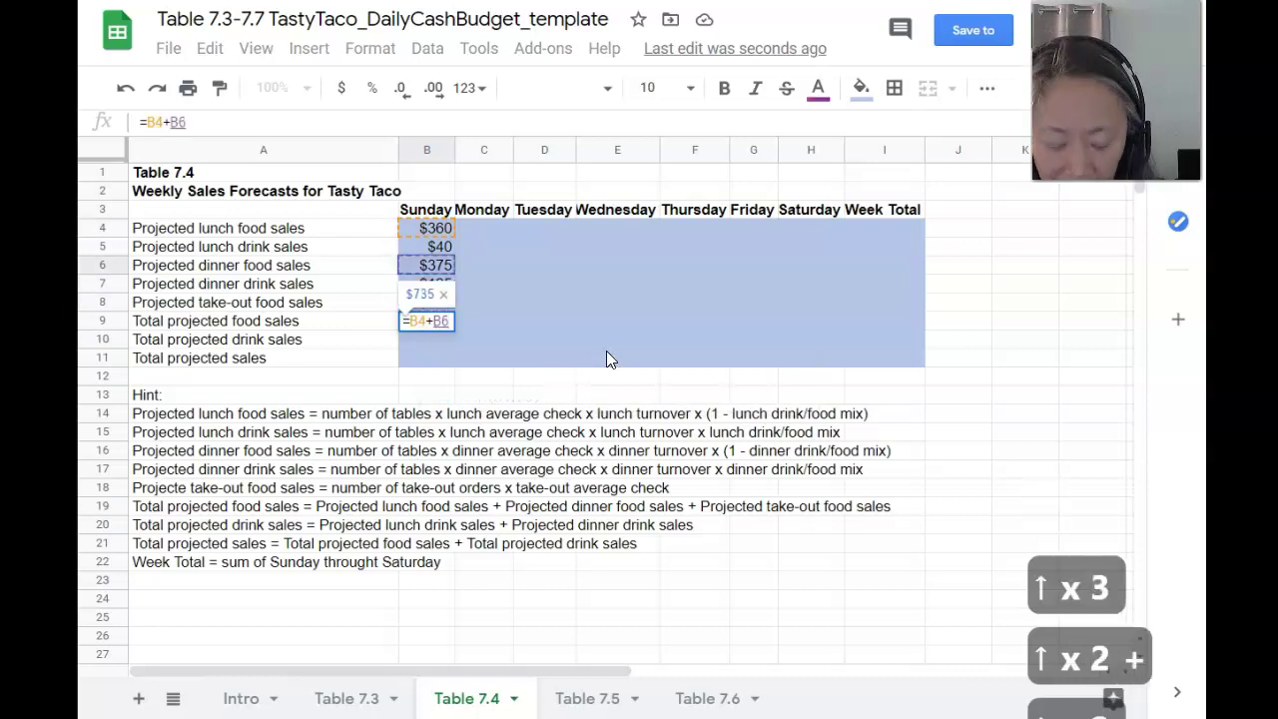
pyautogui.write('+')
pyautogui.press('Up')
pyautogui.press('Return')
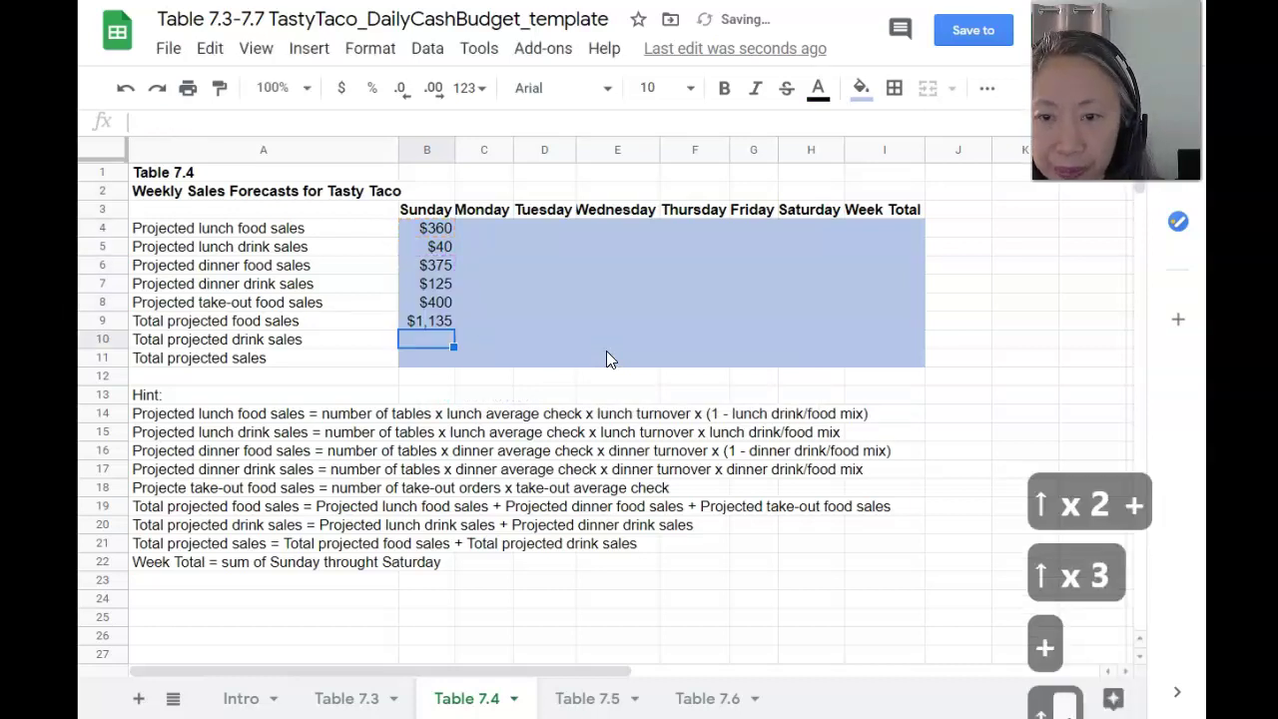
# Enter Sunday's total projected drink sales in B10 as =B5+B7
pyautogui.write('=')
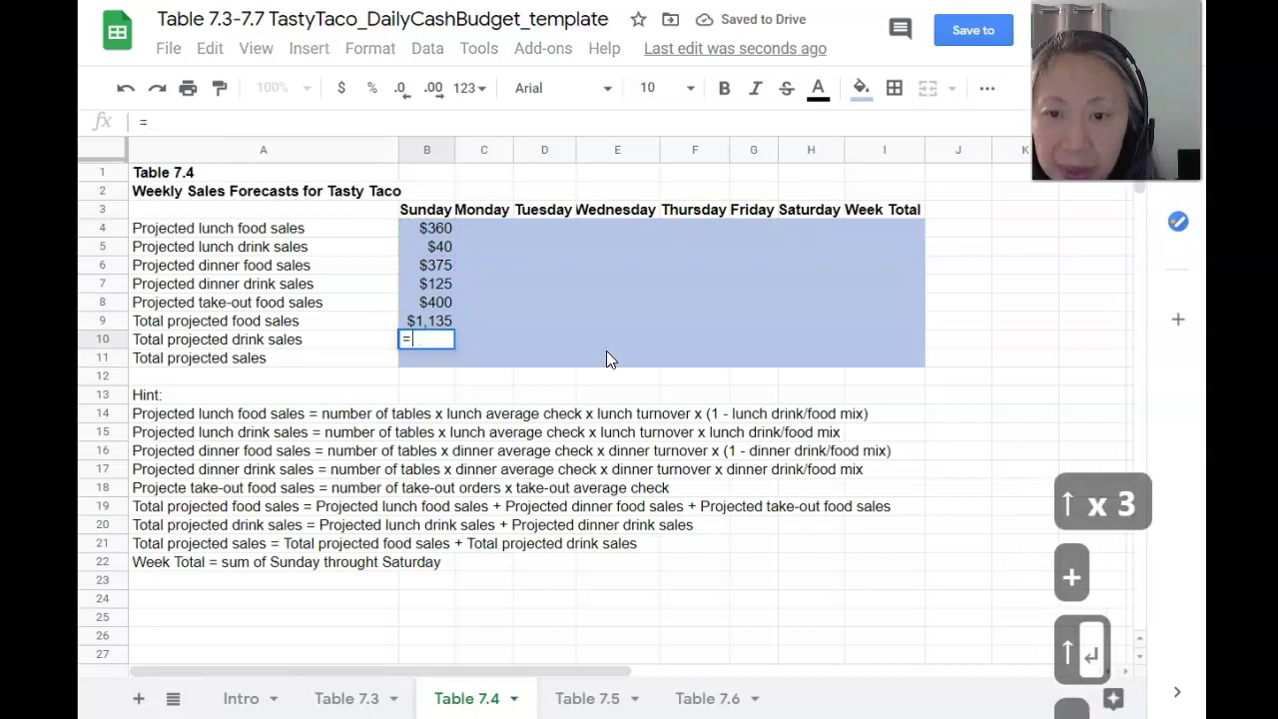
pyautogui.press('Up')
pyautogui.press('Up')
pyautogui.press('Up')
pyautogui.press('Up')
pyautogui.press('Up')
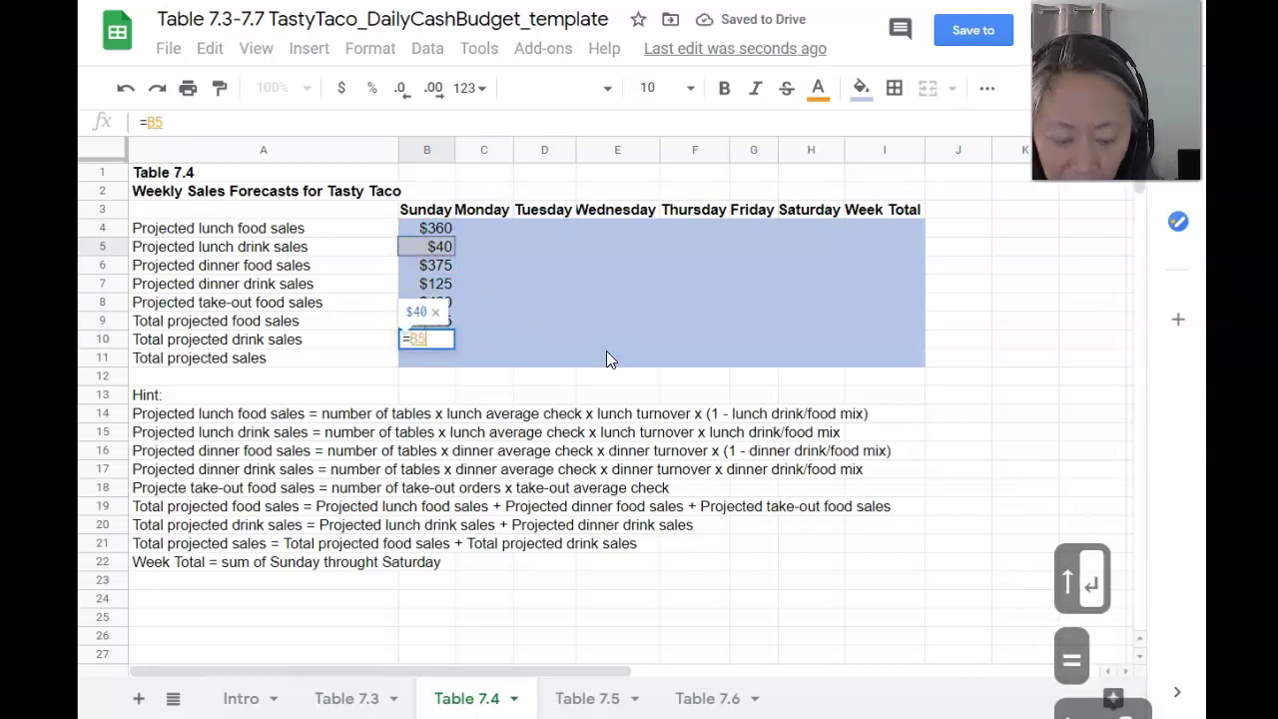
pyautogui.write('+')
pyautogui.press('Up')
pyautogui.press('Up')
pyautogui.press('Up')
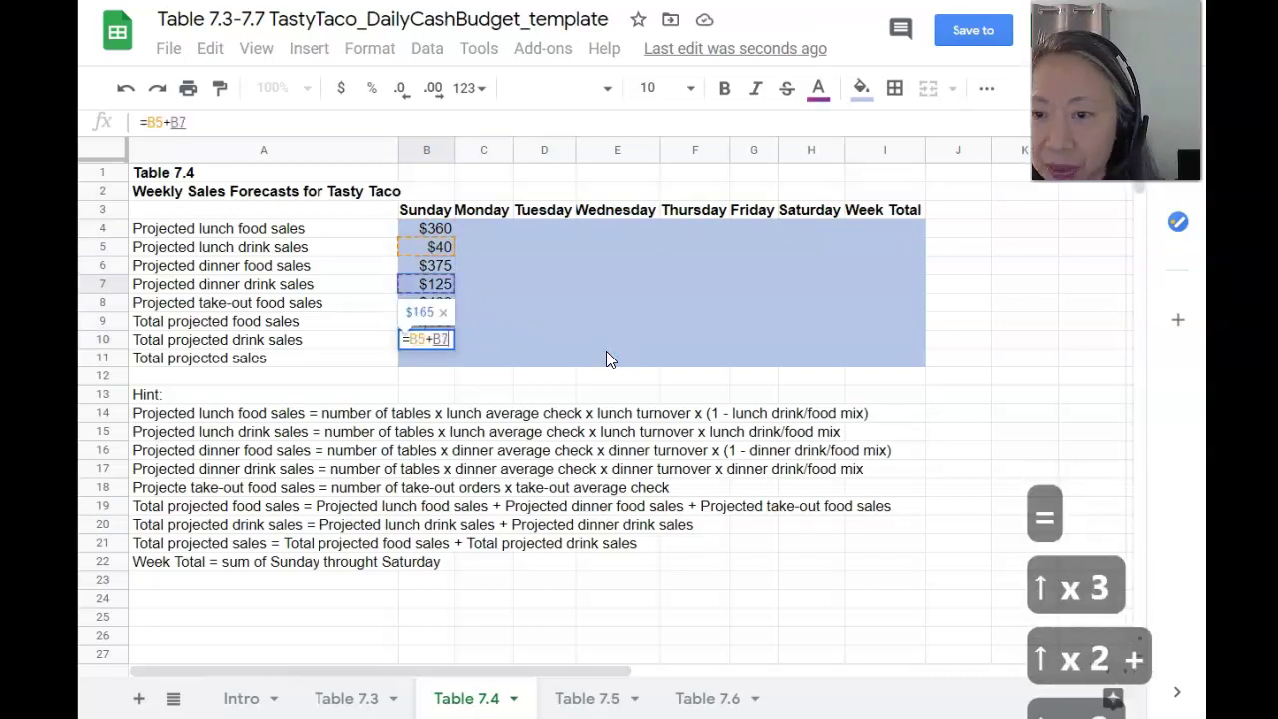
pyautogui.press('Return')
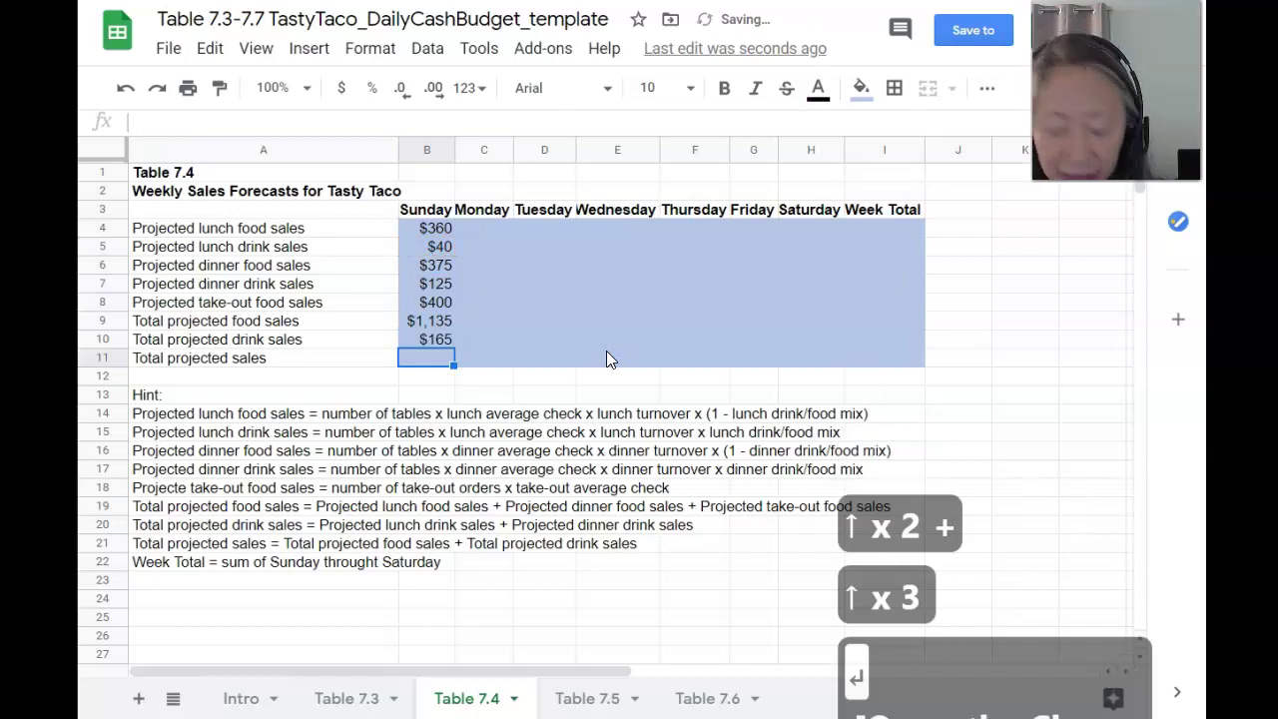
# Enter Sunday's total projected sales in B11 as =B9+B10
pyautogui.write('=')
pyautogui.press('Up')
pyautogui.press('Up')
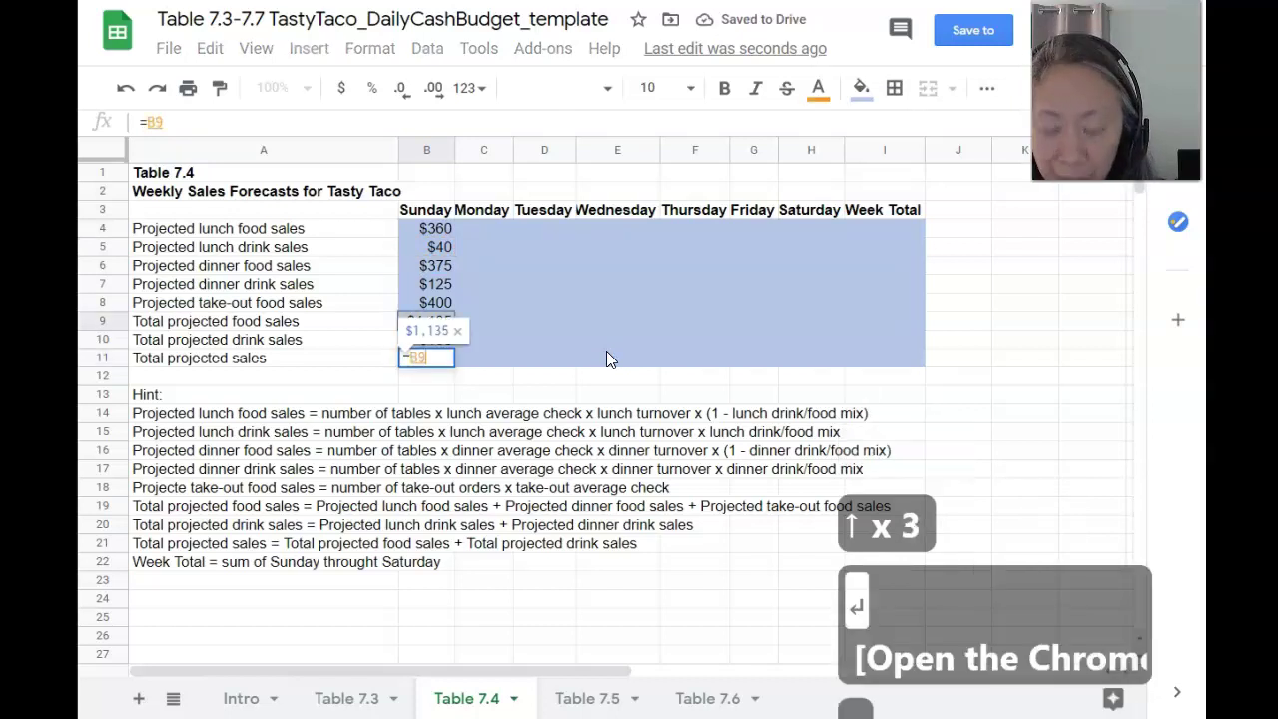
pyautogui.write('+')
pyautogui.press('Up')
pyautogui.press('Return')
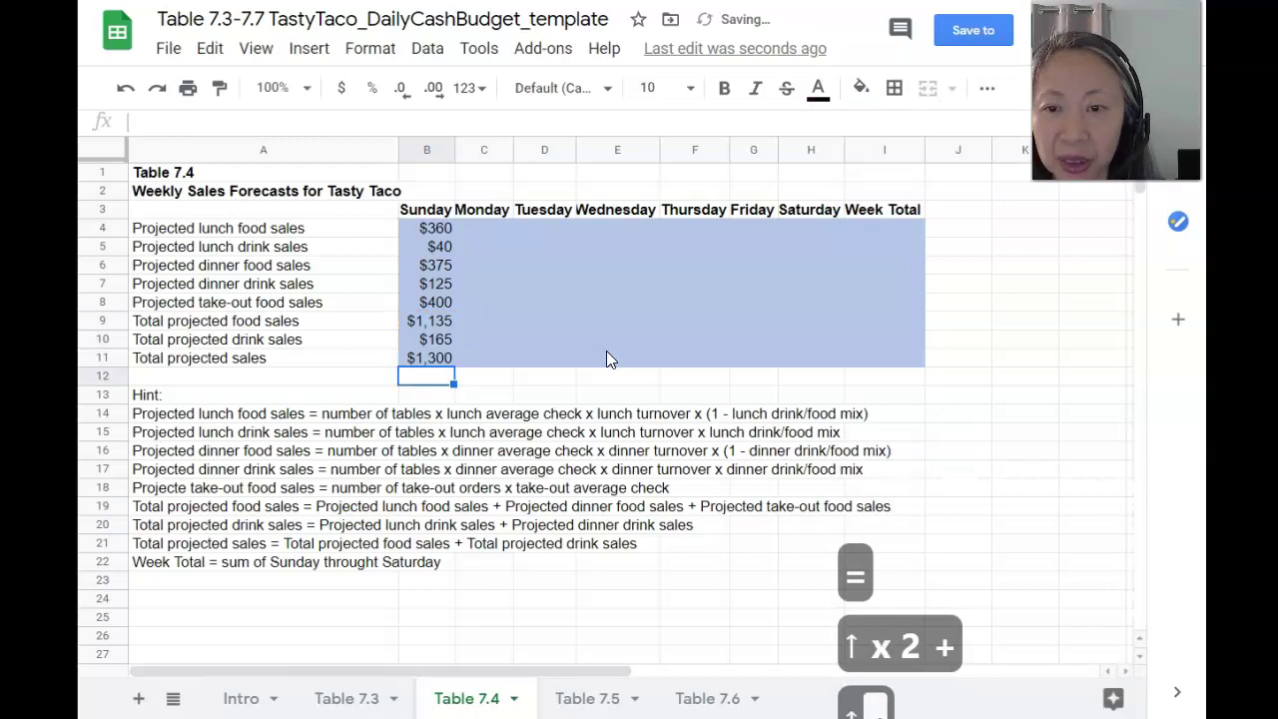
# Copy Sunday's formulas in B4:B11 across to the Monday through Saturday columns, C to H
pyautogui.click(443, 229)
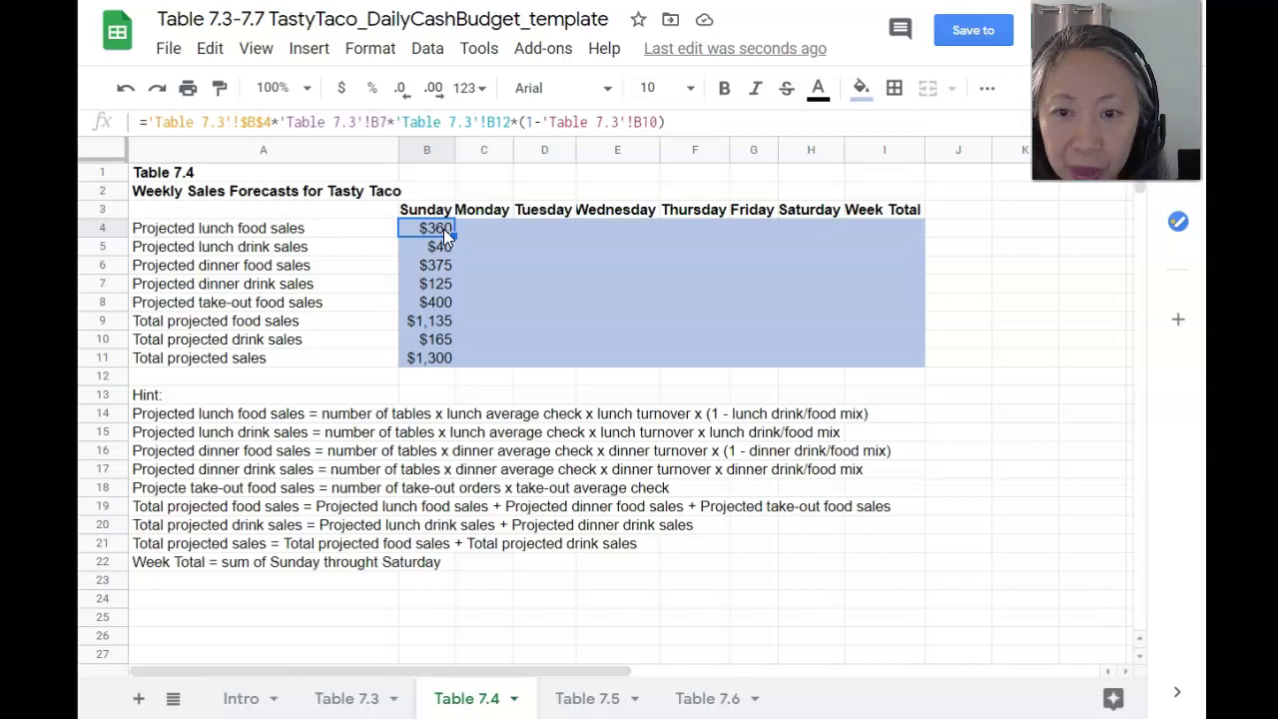
pyautogui.hotkey('ctrl', 'shift', 'Down')
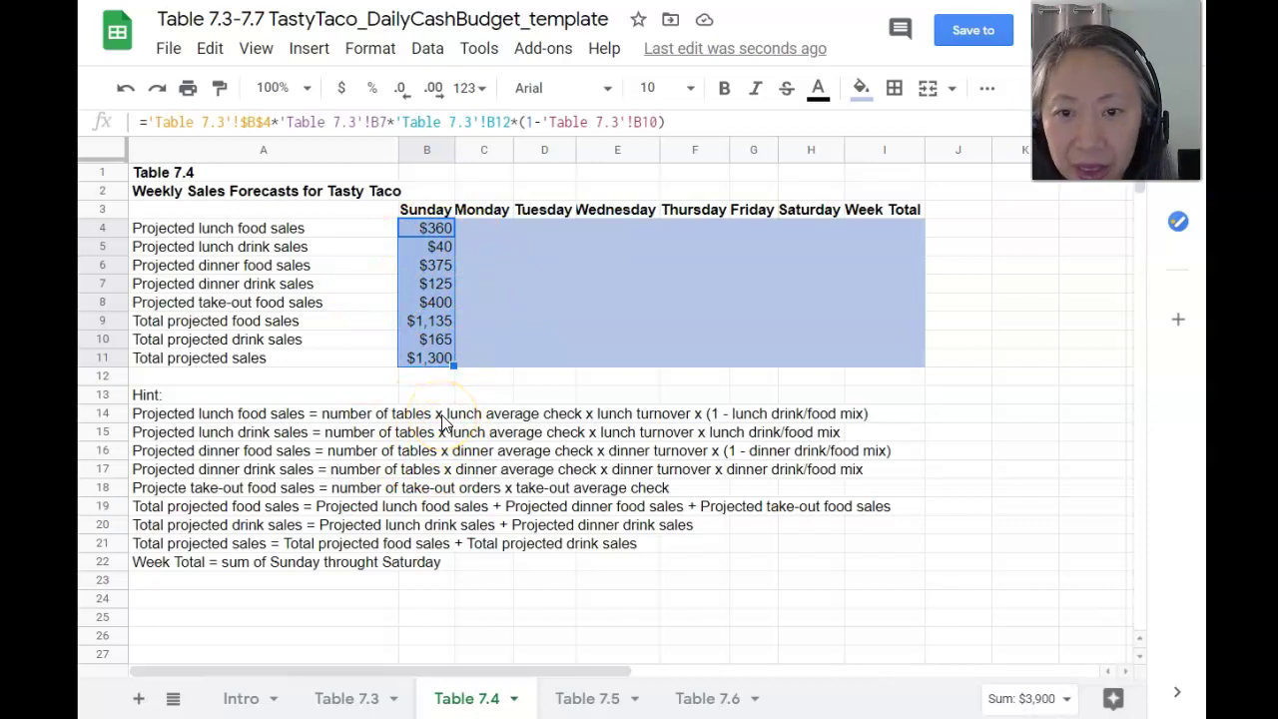
pyautogui.hotkey('ctrl', 'c')
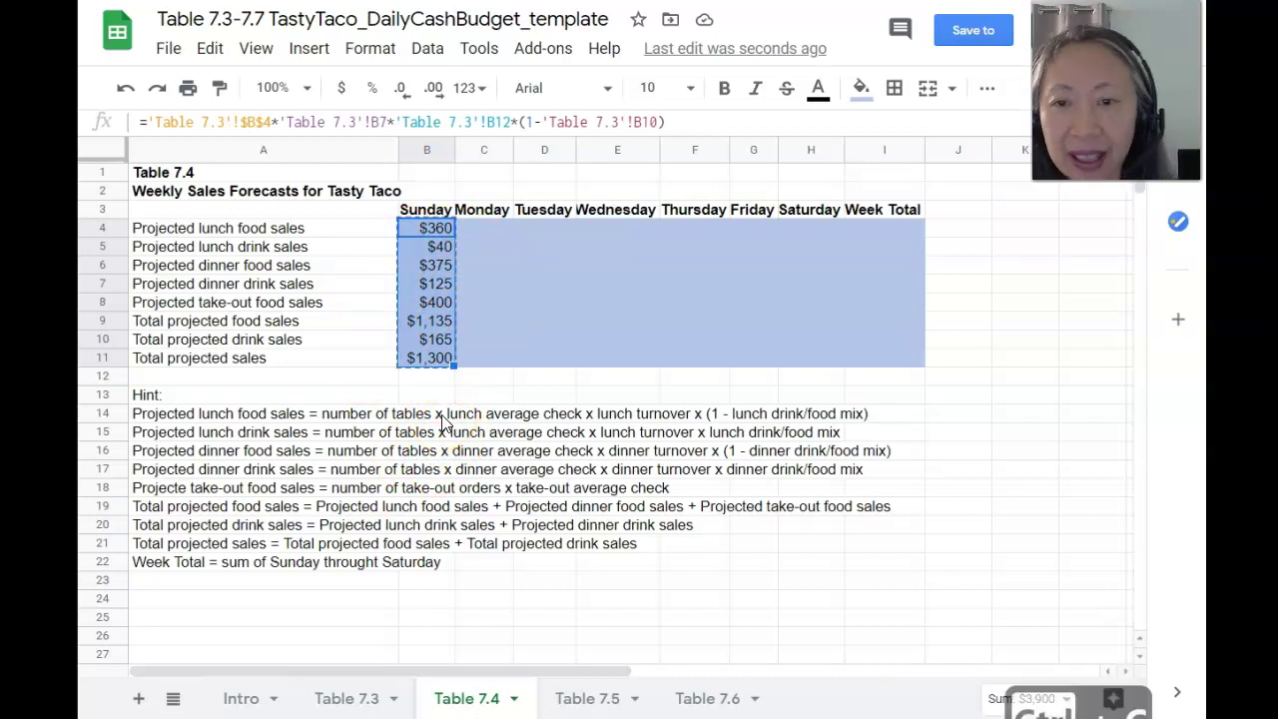
pyautogui.press('Tab')
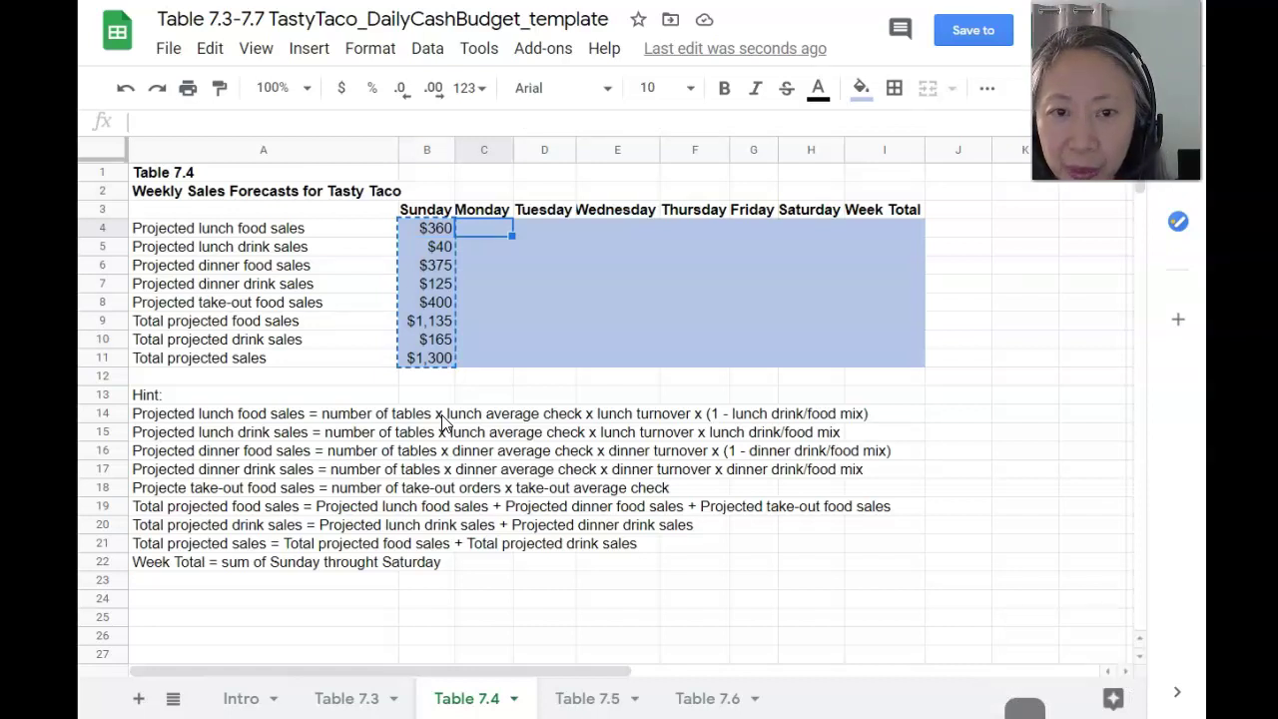
pyautogui.hotkey('shift', 'Right')
pyautogui.hotkey('shift', 'Right')
pyautogui.hotkey('shift', 'Right')
pyautogui.hotkey('shift', 'Right')
pyautogui.hotkey('shift', 'Right')
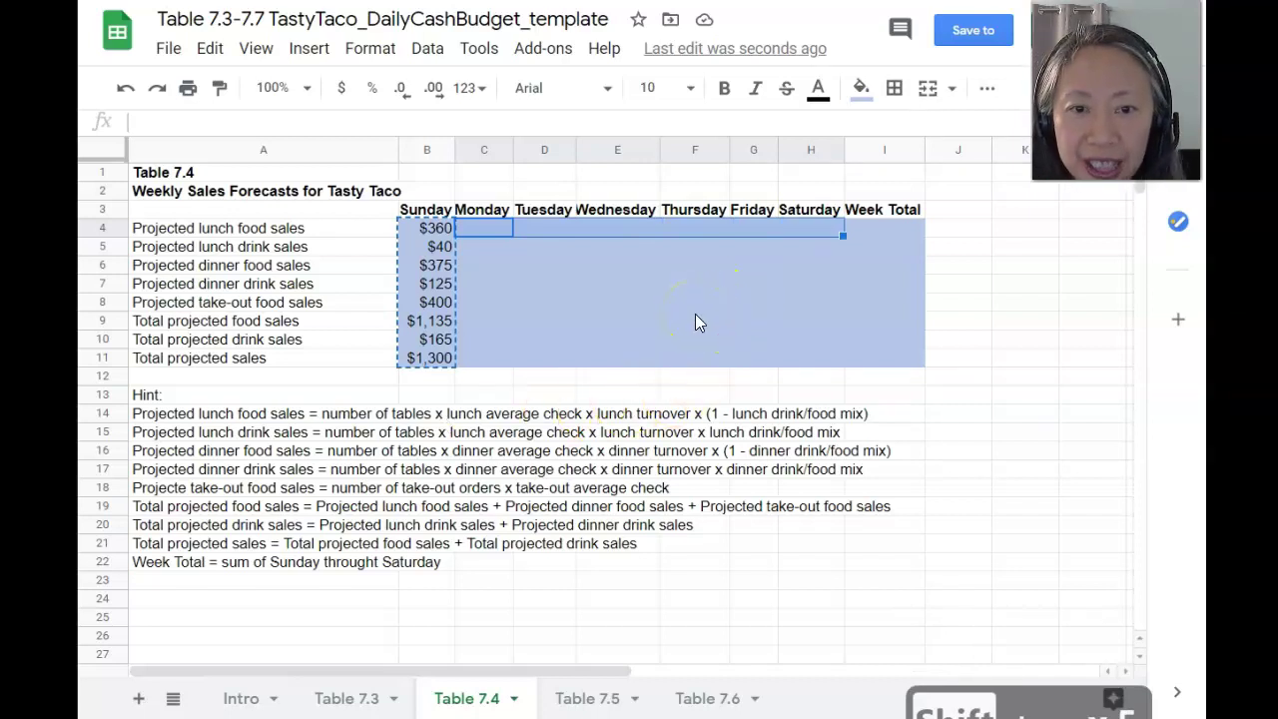
pyautogui.hotkey('ctrl', 'v')
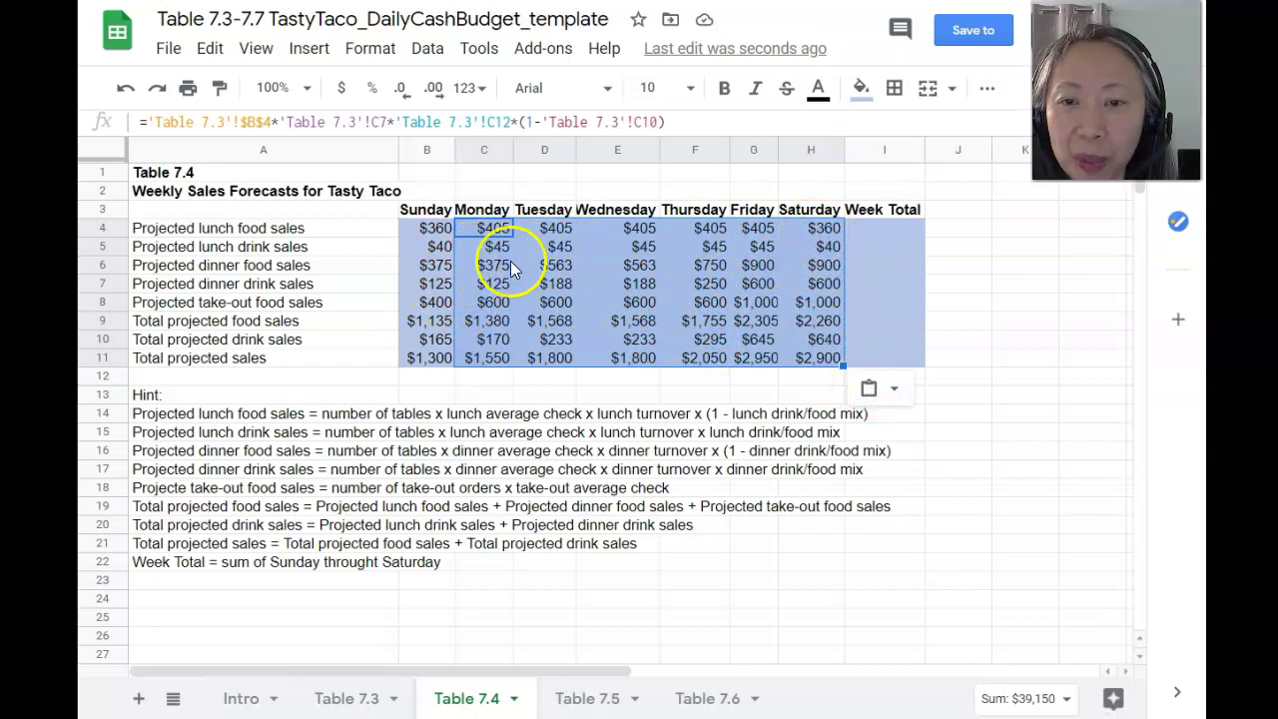
# Start the lunch food sales week total in I4 as a sum of the Sunday through Saturday cells B4:H4
pyautogui.click(432, 232)
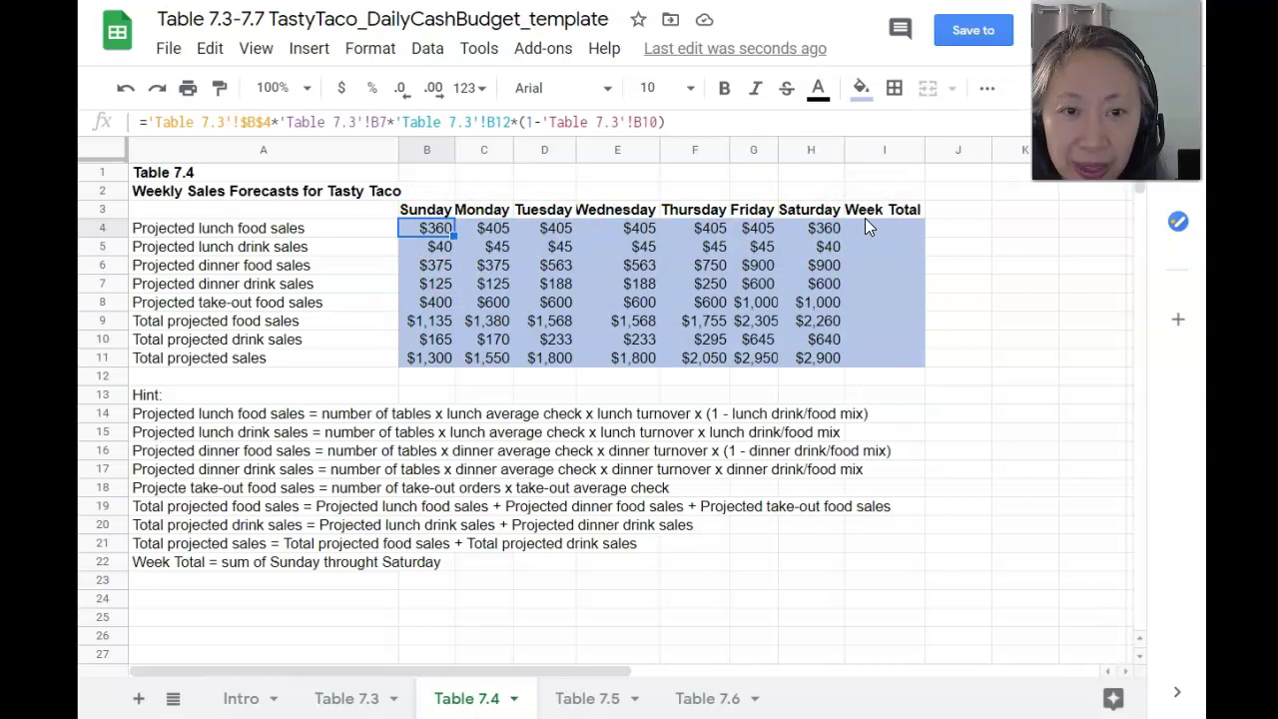
pyautogui.hotkey('ctrl', 'Right')
pyautogui.press('Right')
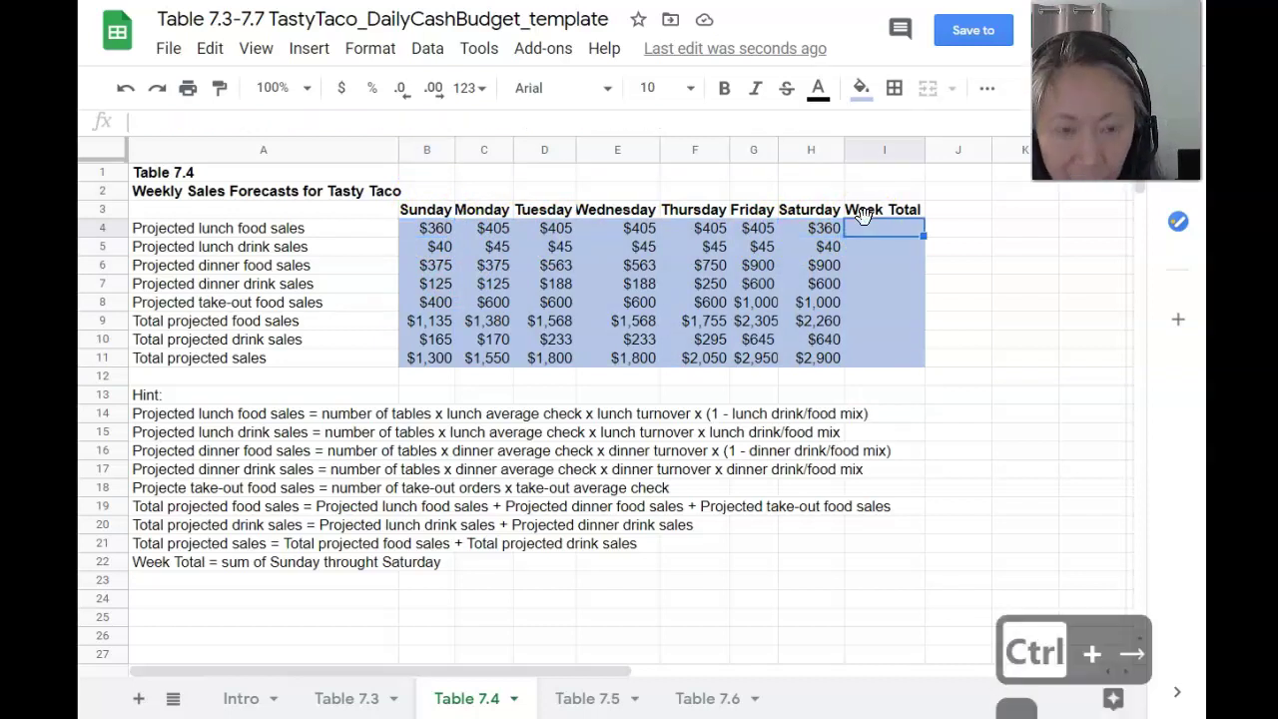
pyautogui.write('=su')
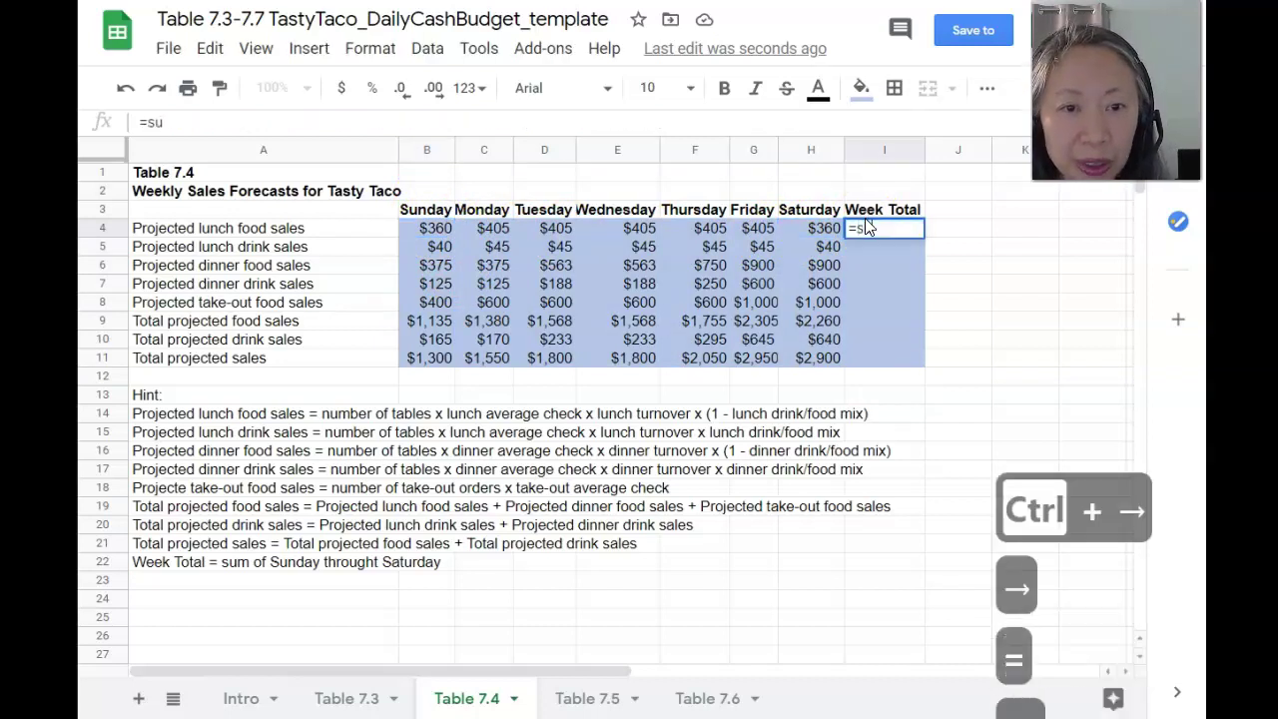
pyautogui.write('m(')
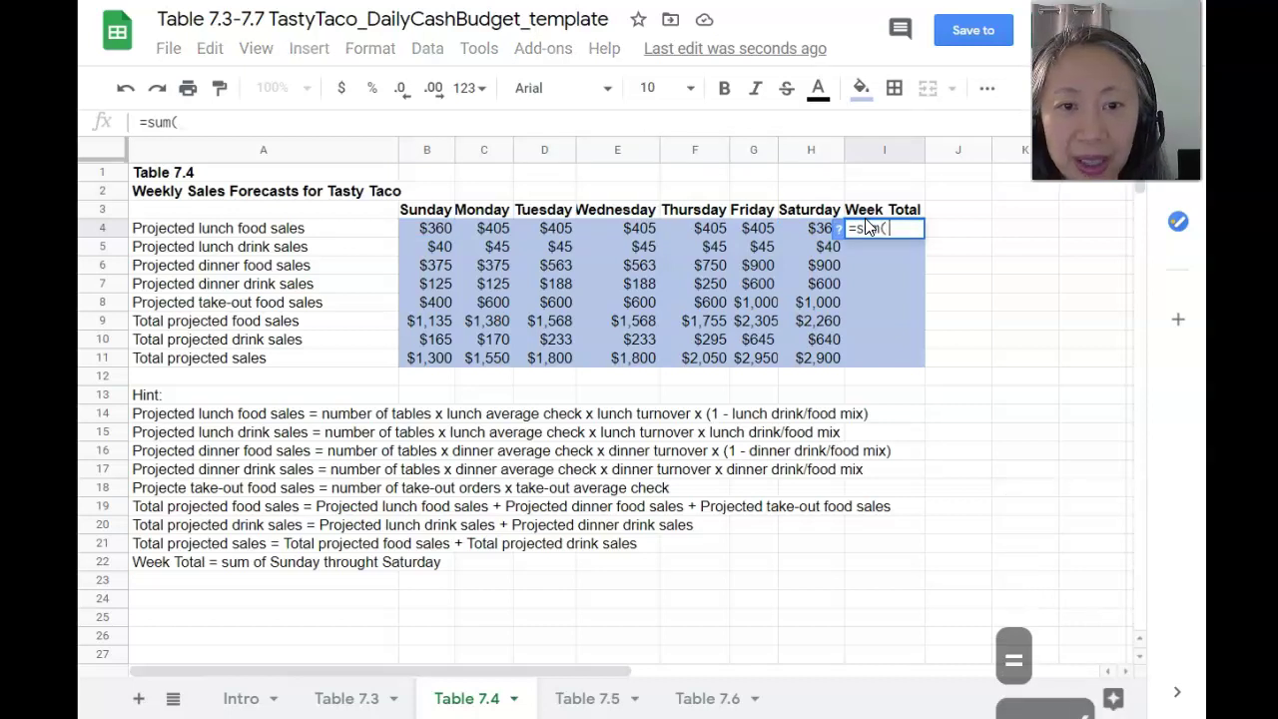
pyautogui.press('Left')
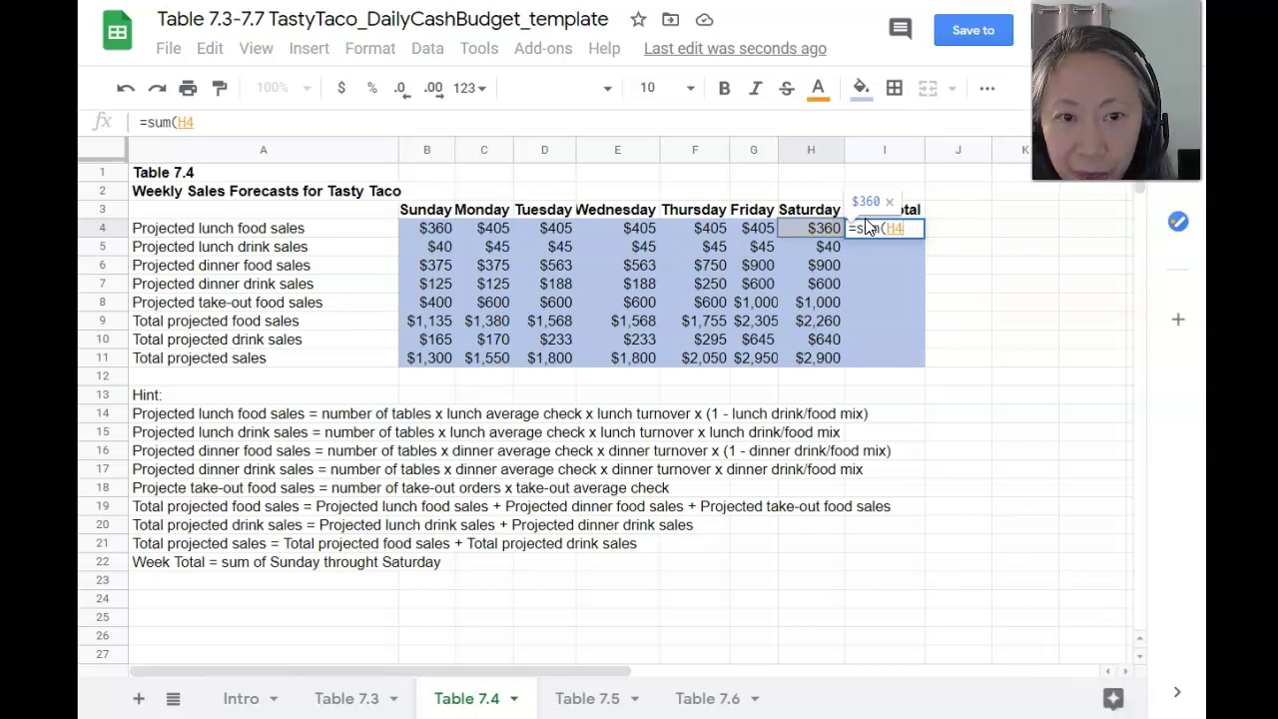
pyautogui.hotkey('ctrl', 'shift', 'Left')
pyautogui.hotkey('shift', 'Right')
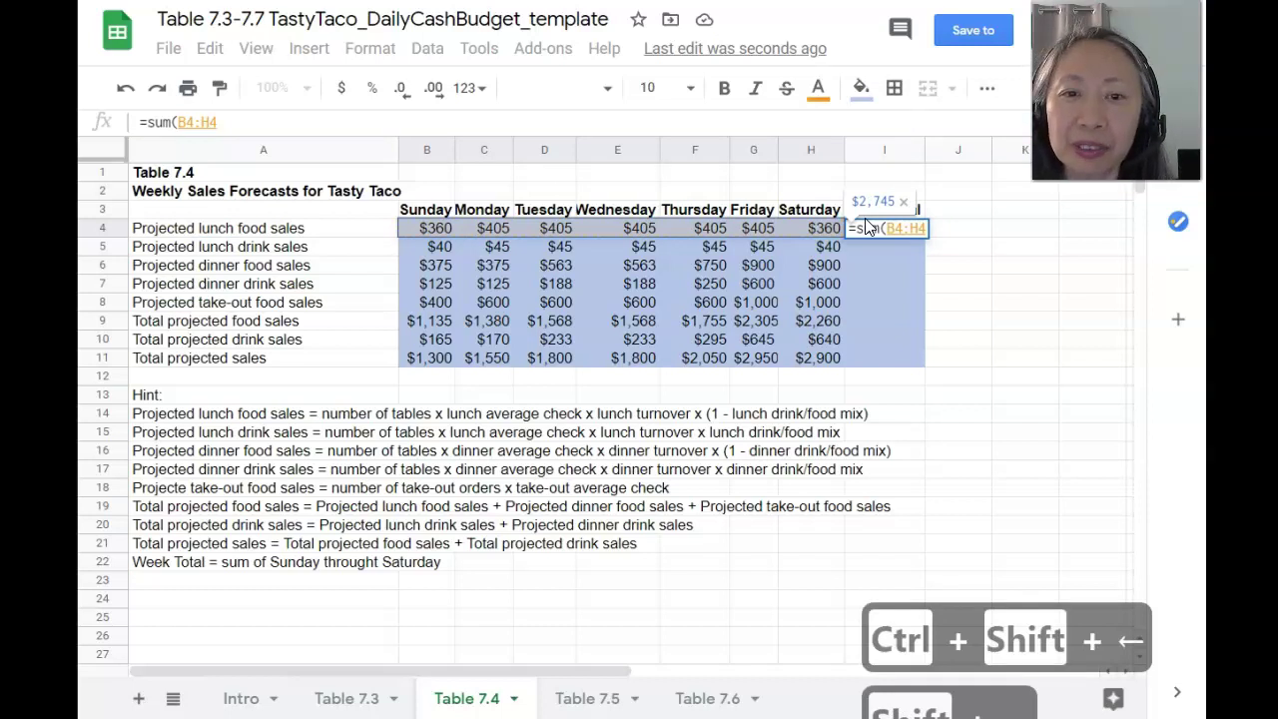
# Shrink the sum range in I4 to Saturday's cell H4 and extend it back to B4:H4
pyautogui.hotkey('shift', 'Right')
pyautogui.hotkey('shift', 'Right')
pyautogui.hotkey('shift', 'Right')
pyautogui.hotkey('shift', 'Right')
pyautogui.hotkey('shift', 'Right')
pyautogui.hotkey('shift', 'Right')
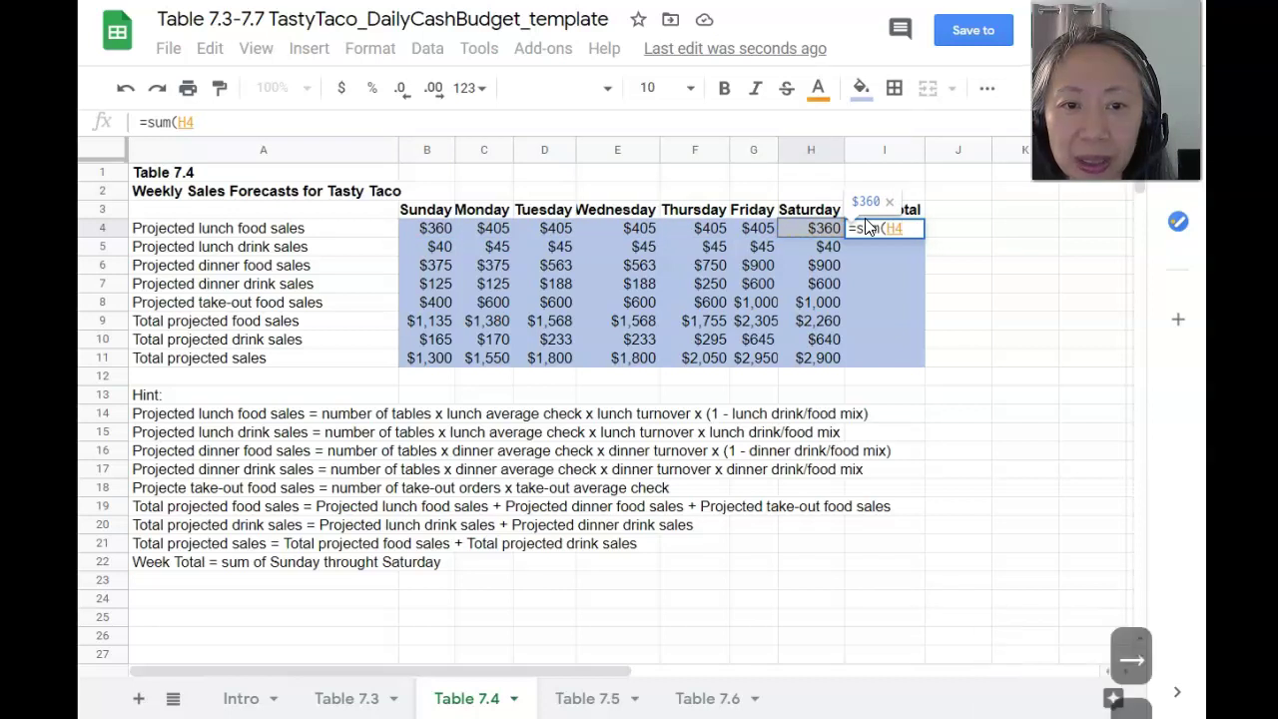
pyautogui.hotkey('shift', 'Left')
pyautogui.hotkey('shift', 'Left')
pyautogui.hotkey('shift', 'Left')
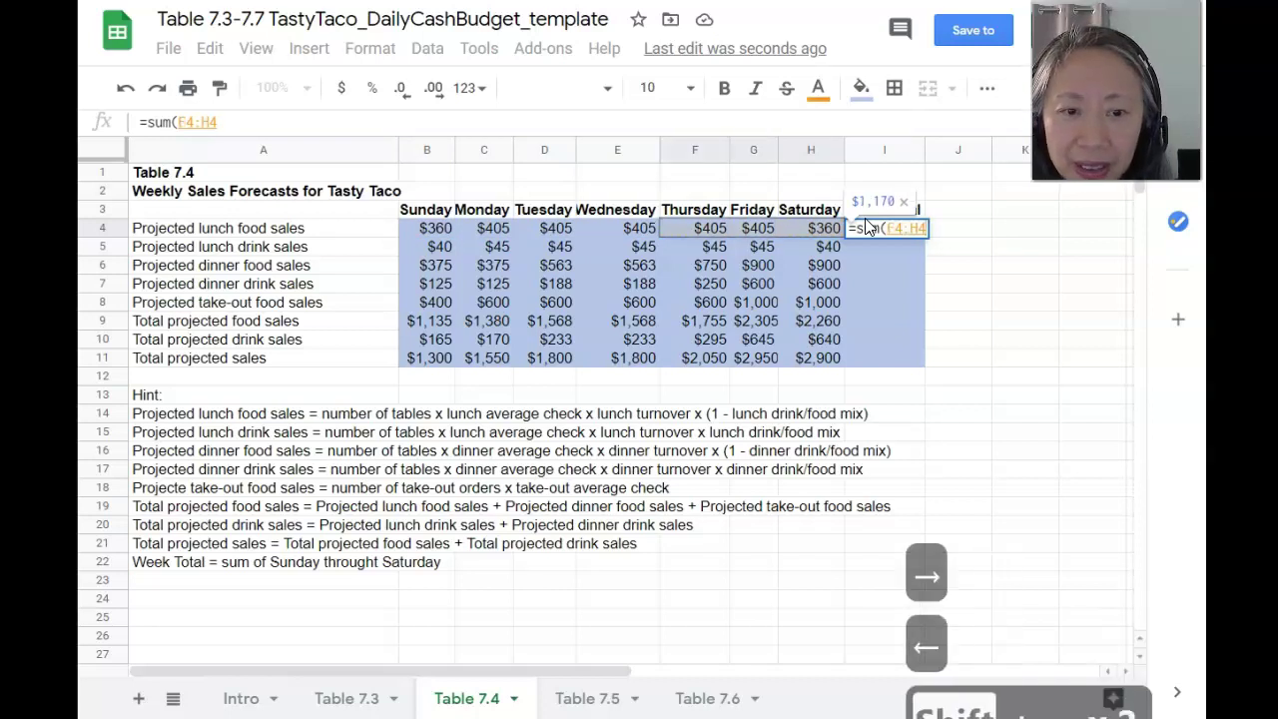
pyautogui.hotkey('shift', 'Left')
pyautogui.hotkey('shift', 'Left')
pyautogui.hotkey('shift', 'Left')
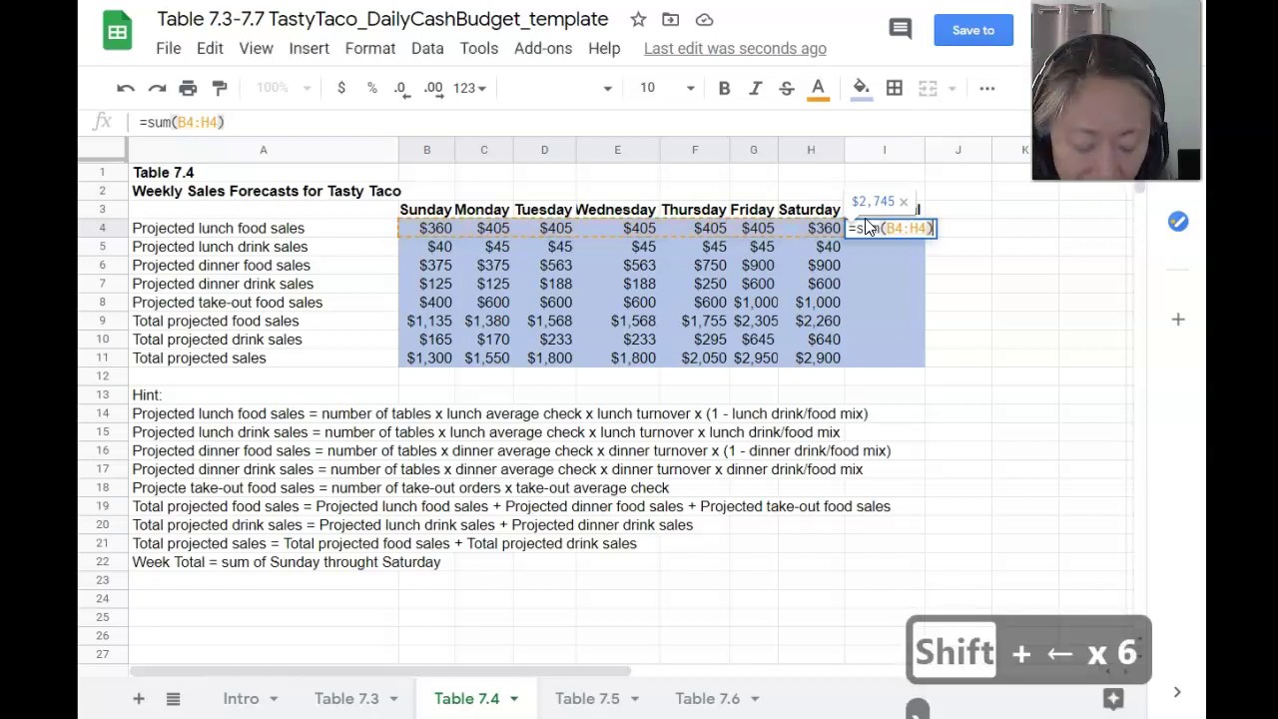
# Close and commit the week total formula =sum(B4:H4) in I4, keeping that cell selected
pyautogui.write(')')
pyautogui.press('Return')
pyautogui.press('Up')
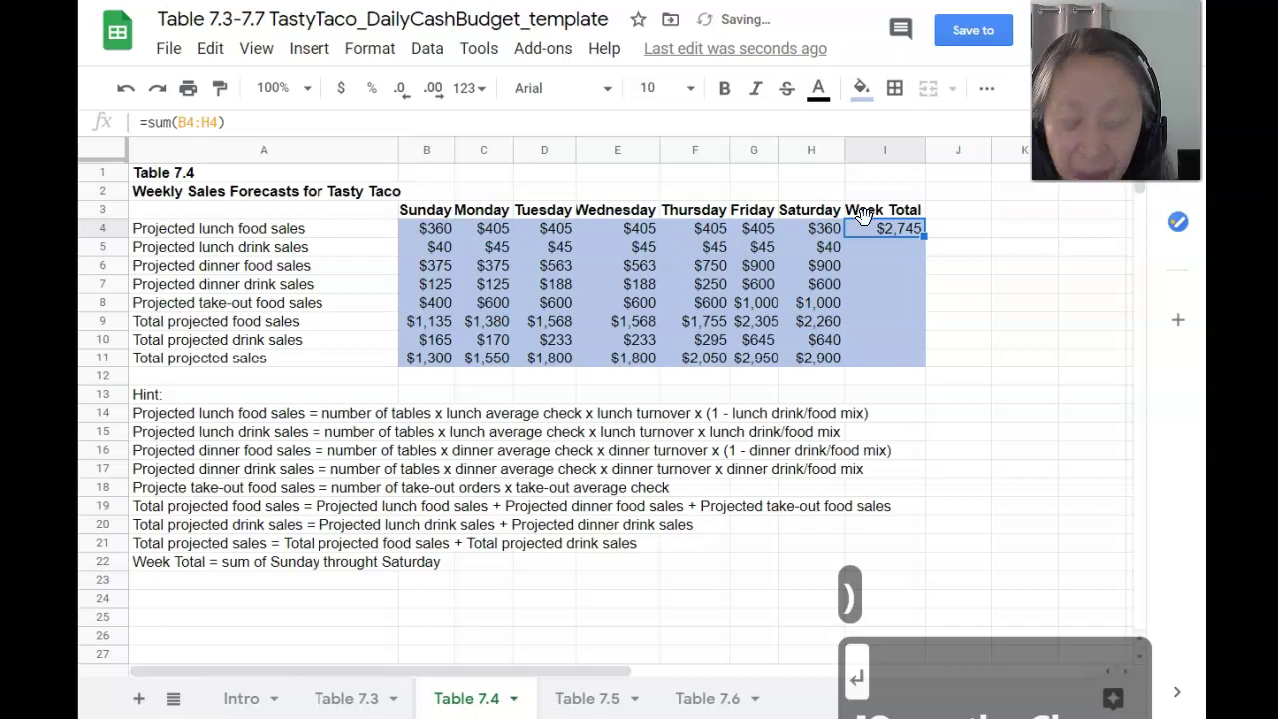
# Copy the week total formula from I4 down to I5:I11 for the remaining sales rows in Table 7.4
pyautogui.hotkey('ctrl', 'c')
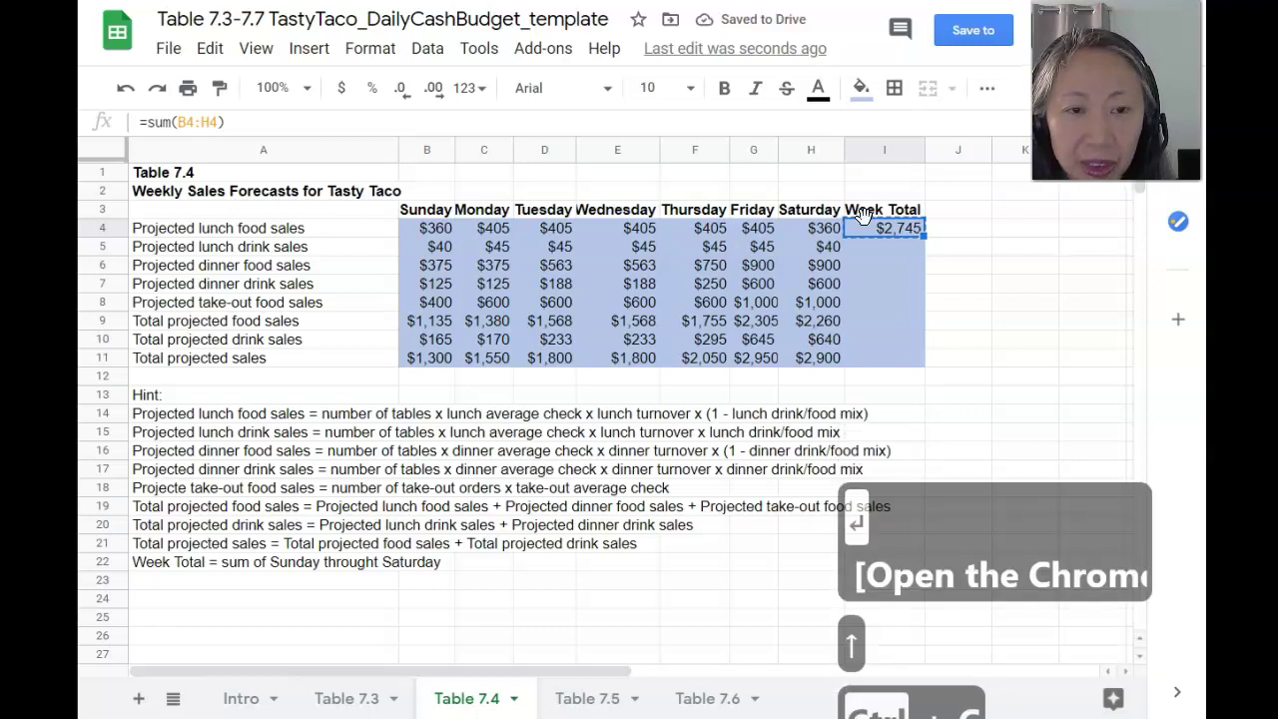
pyautogui.hotkey('shift', 'Down')
pyautogui.hotkey('shift', 'Down')
pyautogui.hotkey('shift', 'Down')
pyautogui.hotkey('shift', 'Down')
pyautogui.hotkey('shift', 'Down')
pyautogui.hotkey('shift', 'Down')
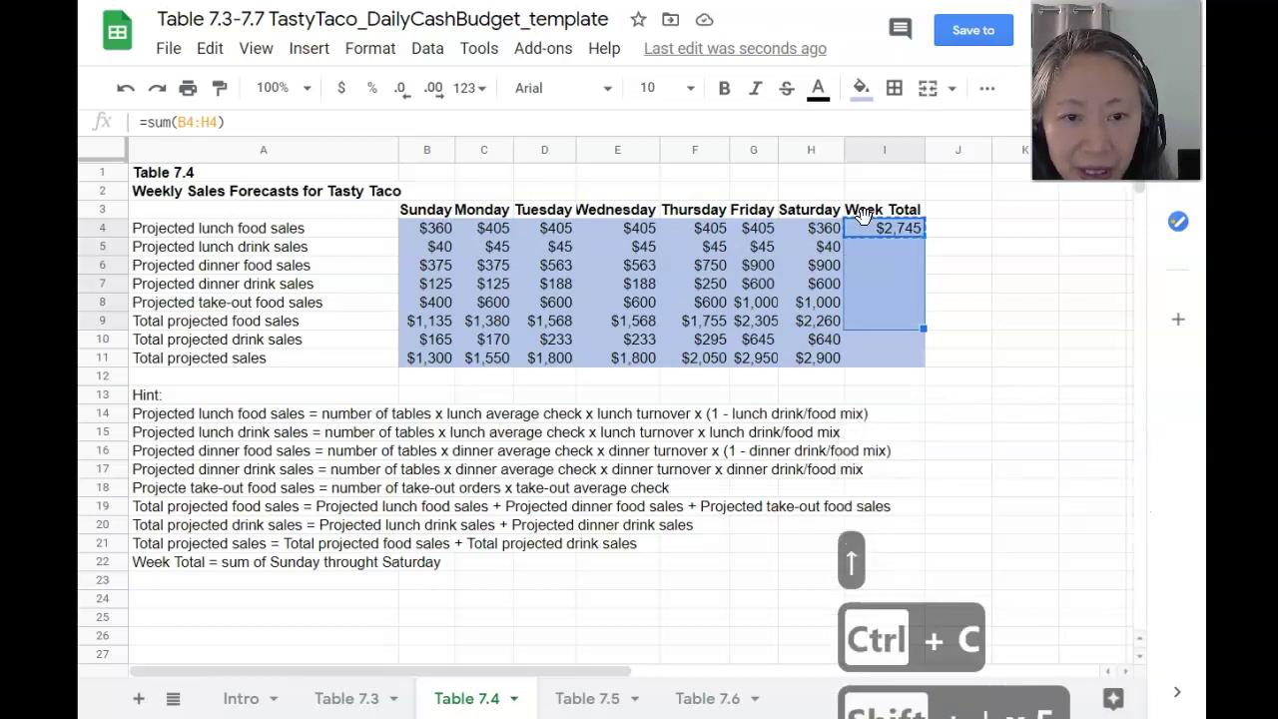
pyautogui.hotkey('shift', 'Down')
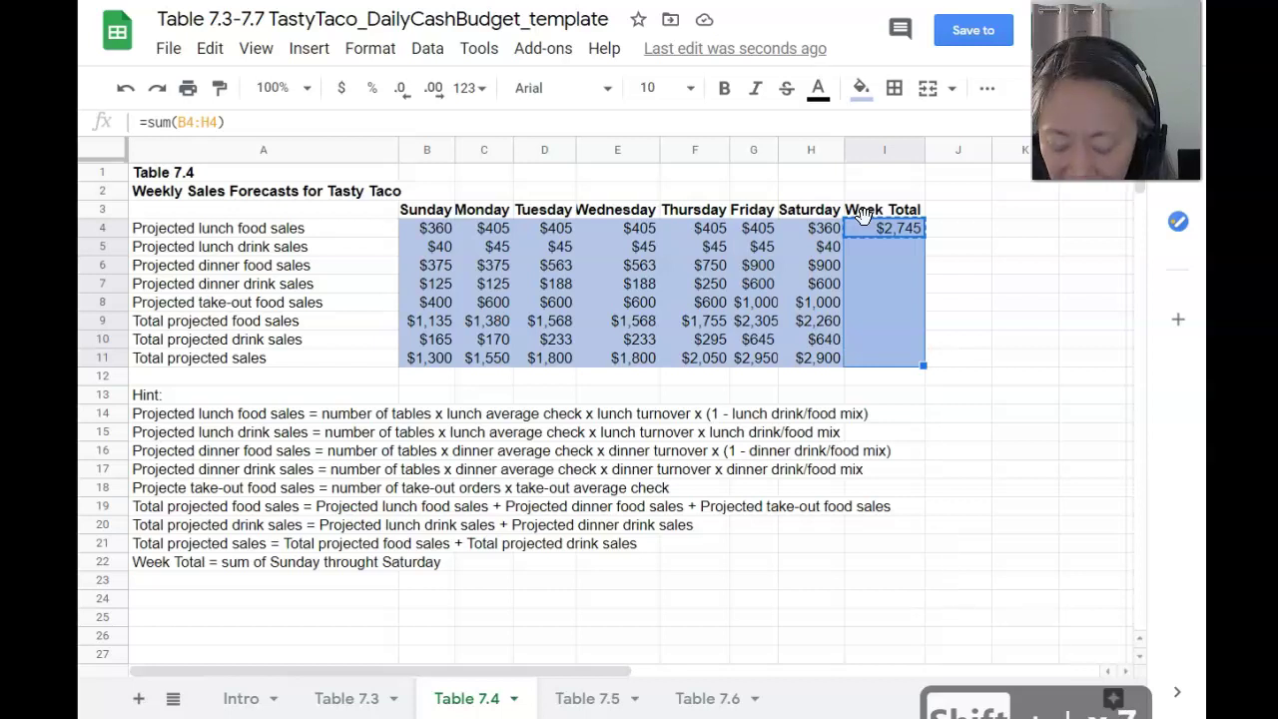
pyautogui.hotkey('ctrl', 'v')
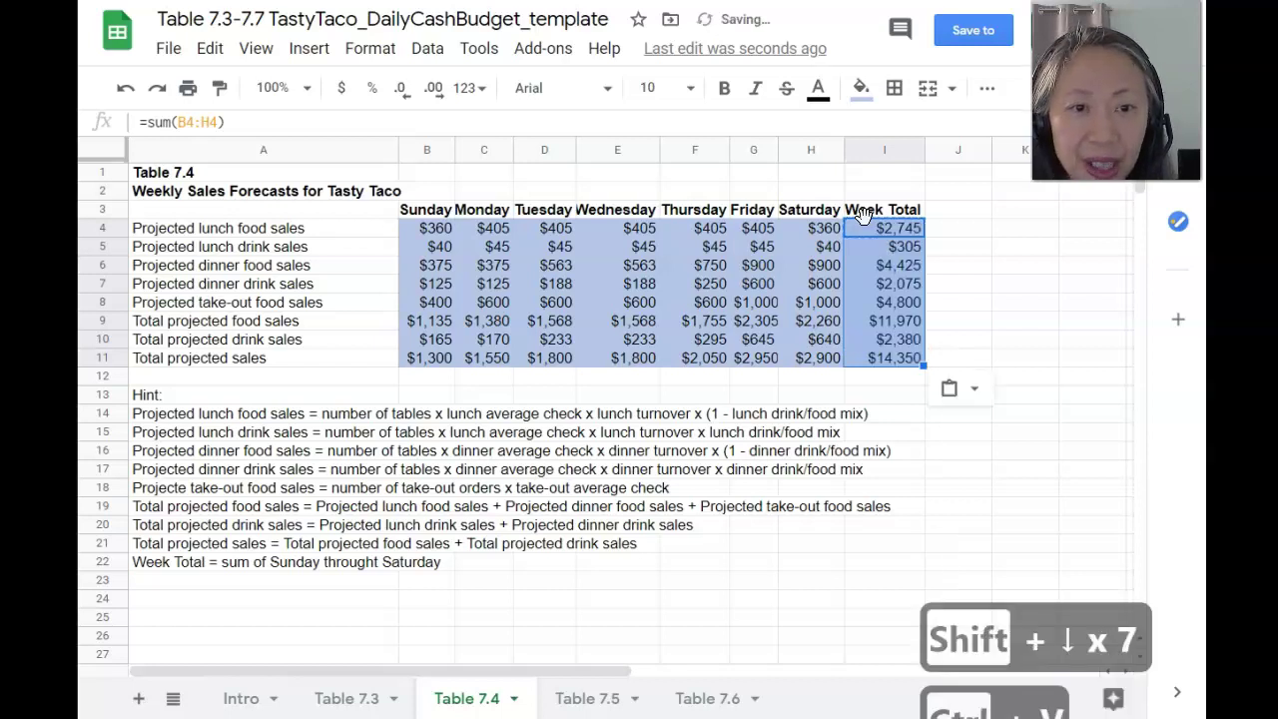
pyautogui.click(894, 382)
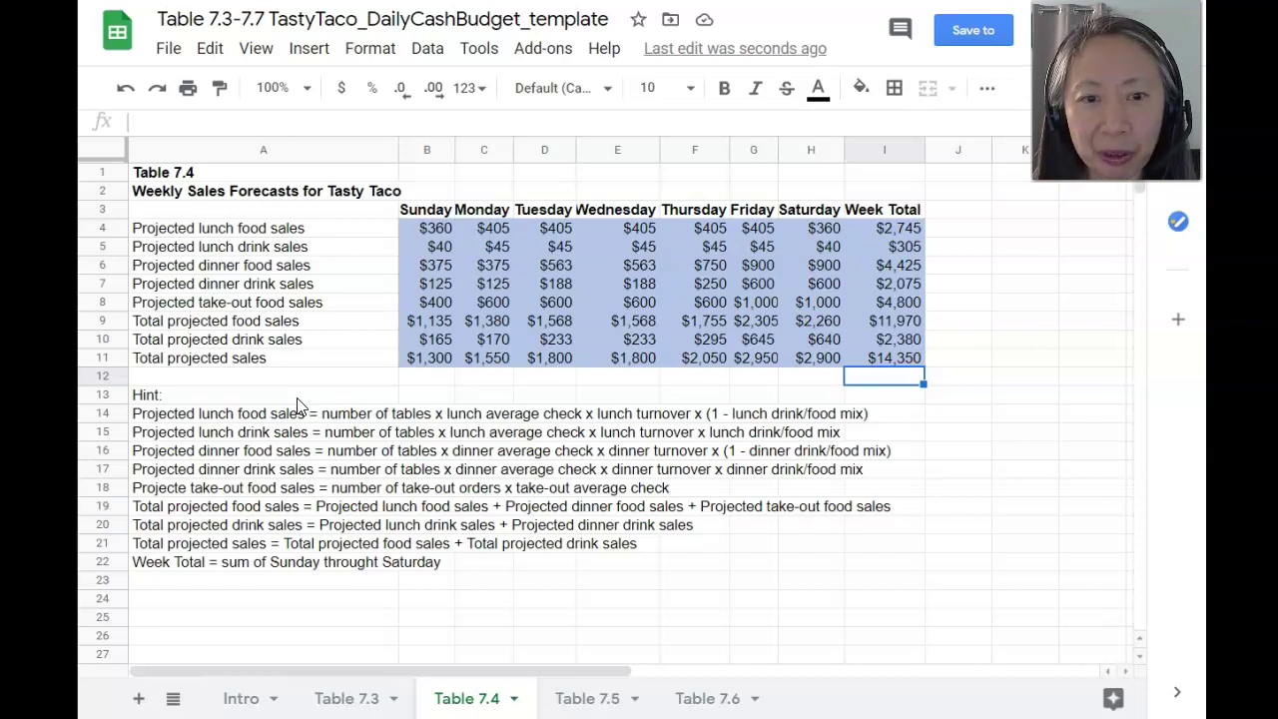
# Link total weekly food sales in B31 of Table 7.5 to the food sales week total in Table 7.4 cell I9
pyautogui.click(589, 699)
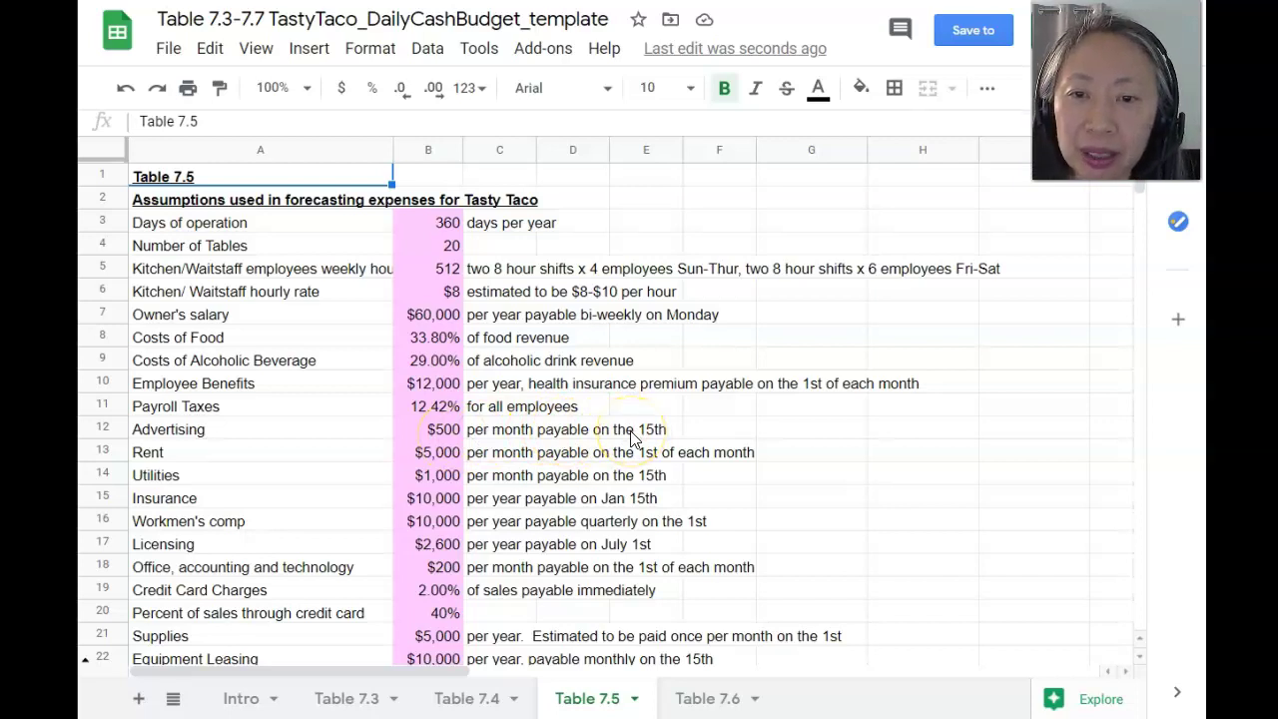
pyautogui.scroll(-5, 631, 440)
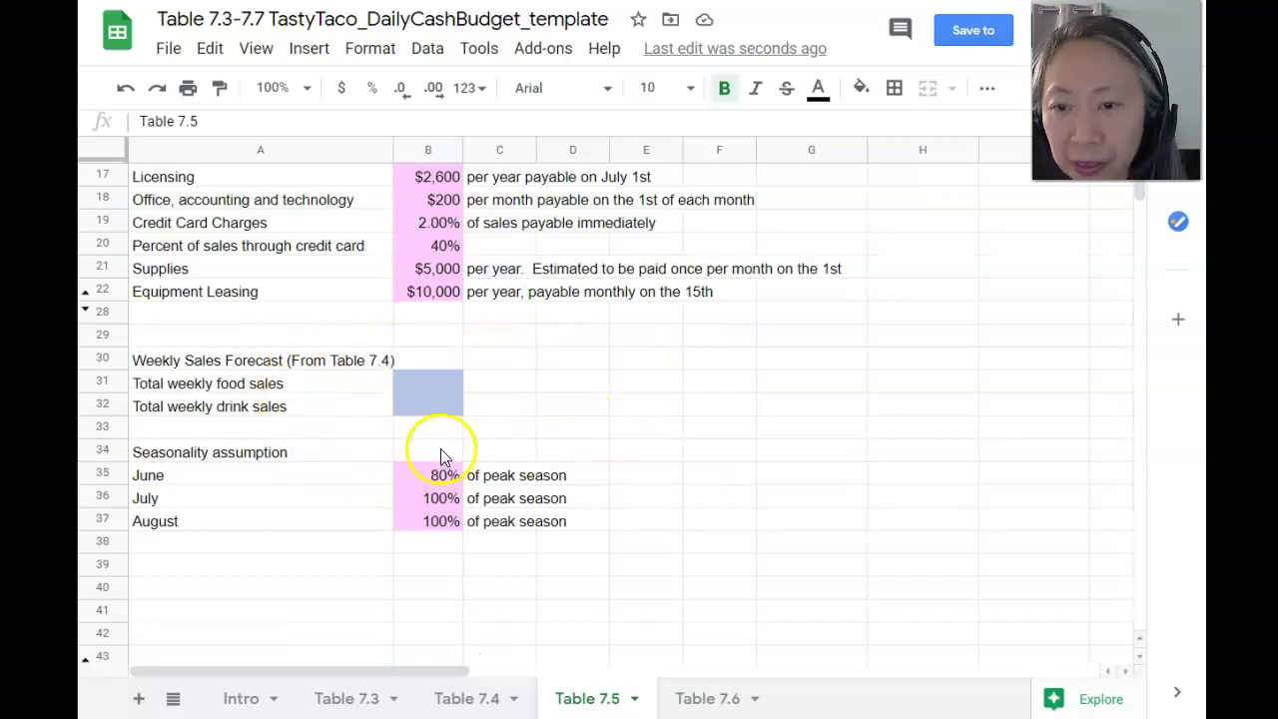
pyautogui.click(430, 384)
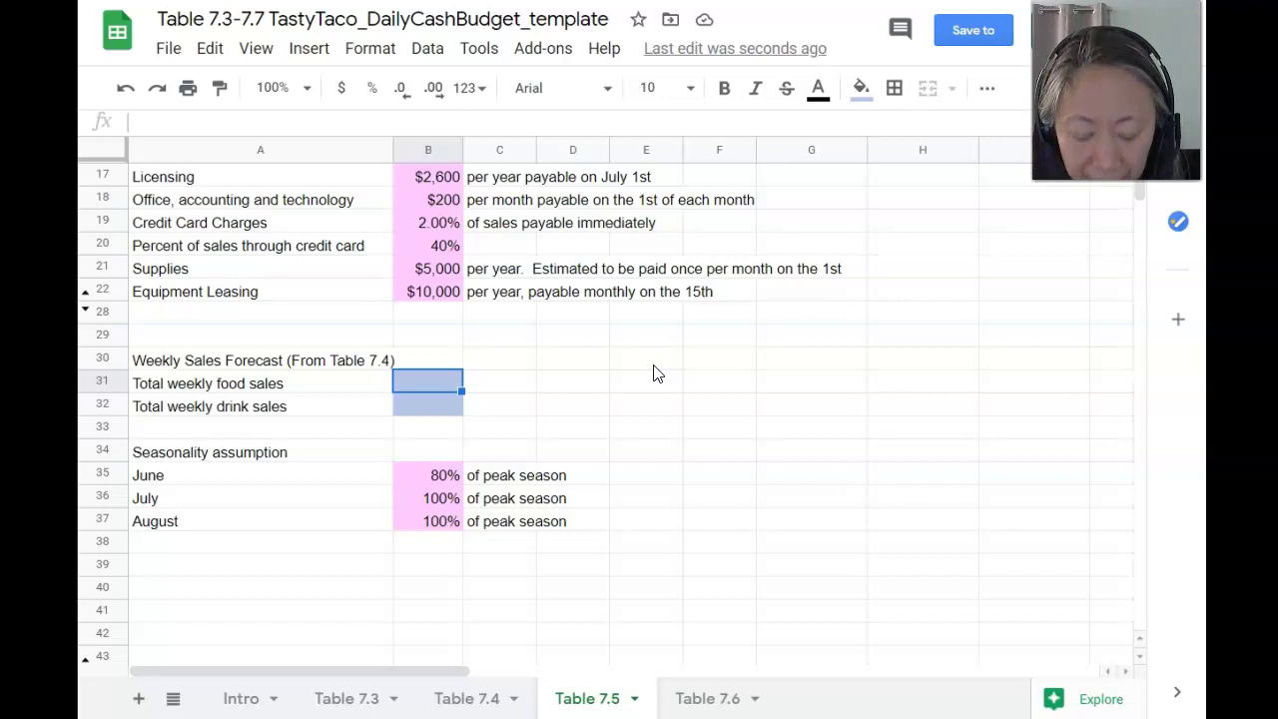
pyautogui.write('=')
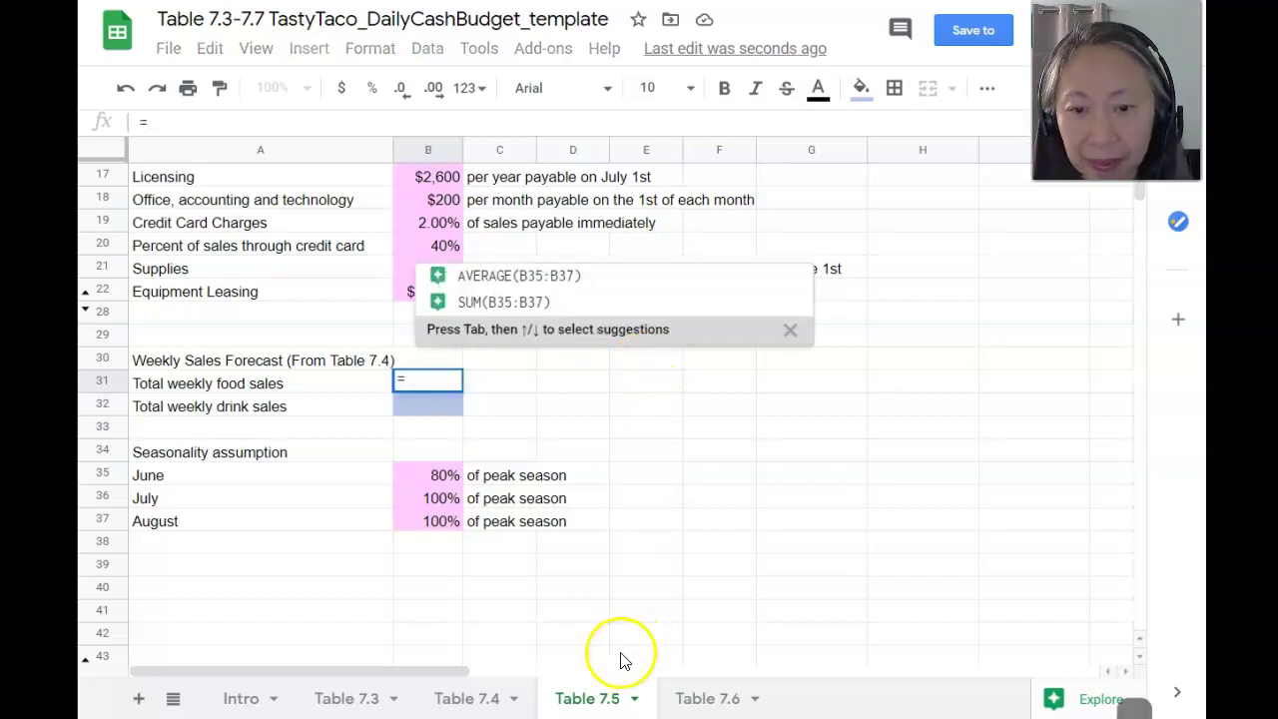
pyautogui.click(470, 699)
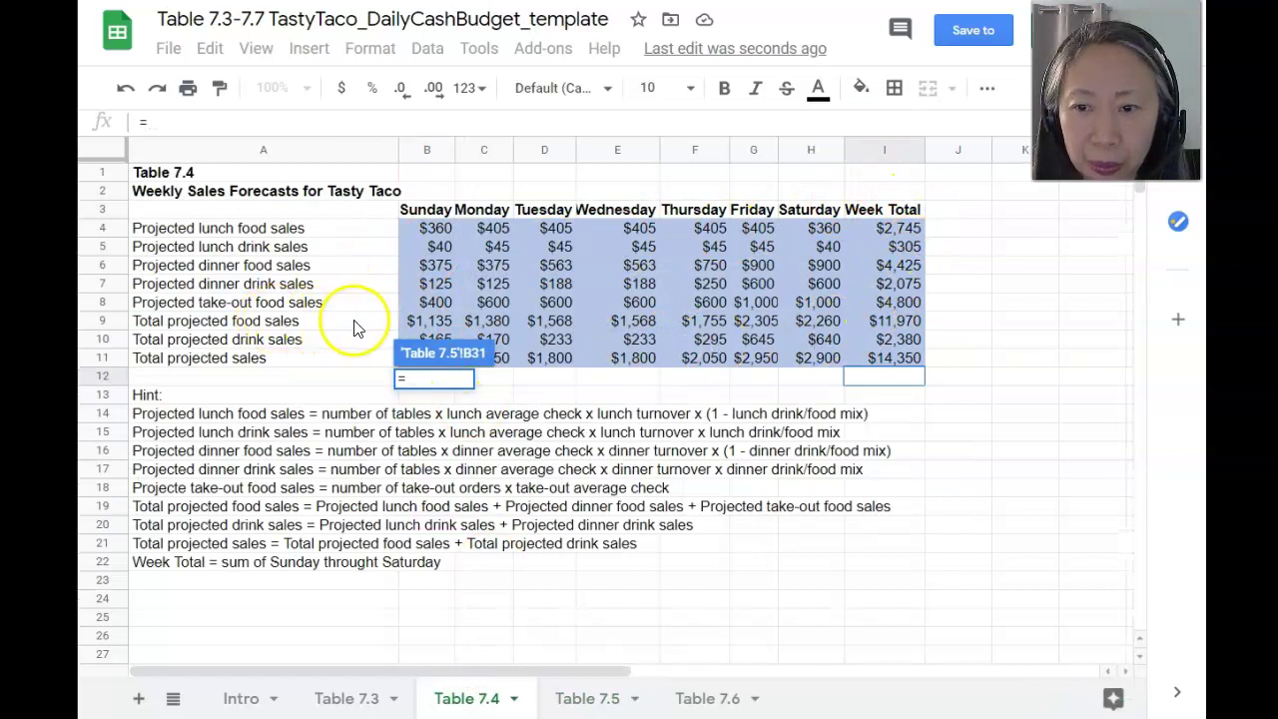
pyautogui.click(914, 327)
pyautogui.press('Return')
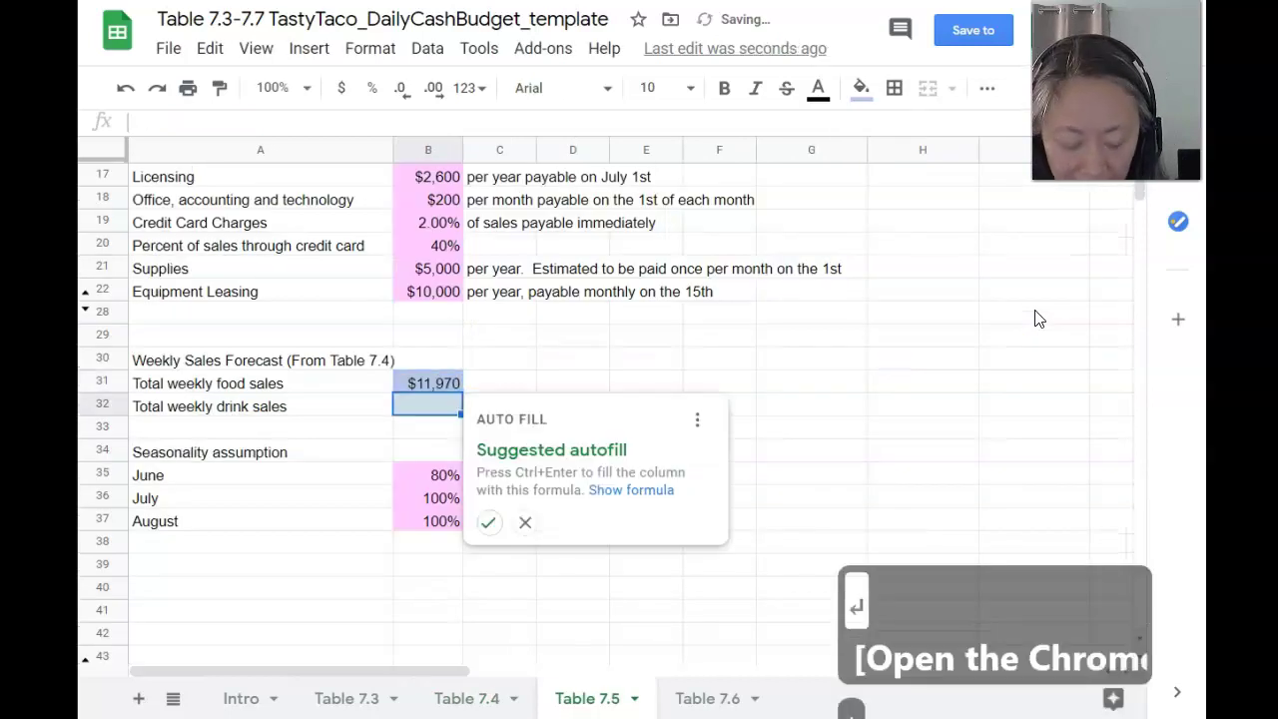
# Link total weekly drink sales in B32 of Table 7.5 to the drink sales week total with ='Table 7.4'!I10
pyautogui.write('=')
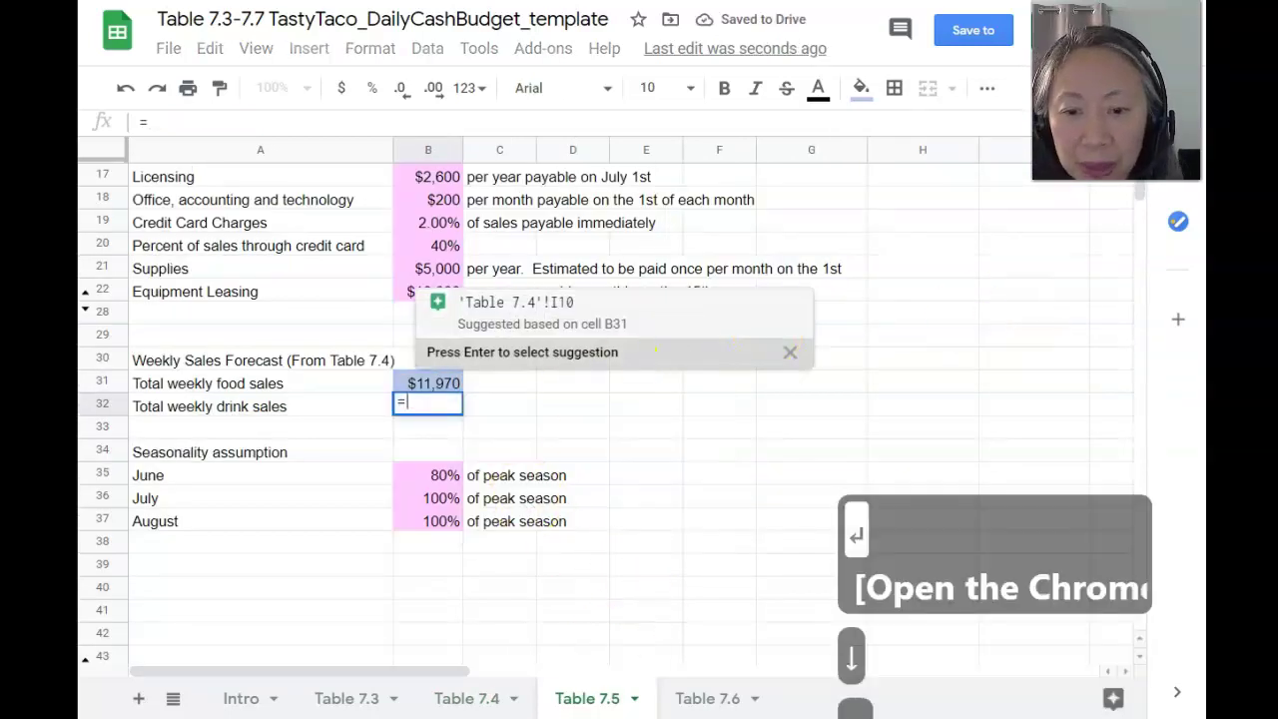
pyautogui.click(481, 698)
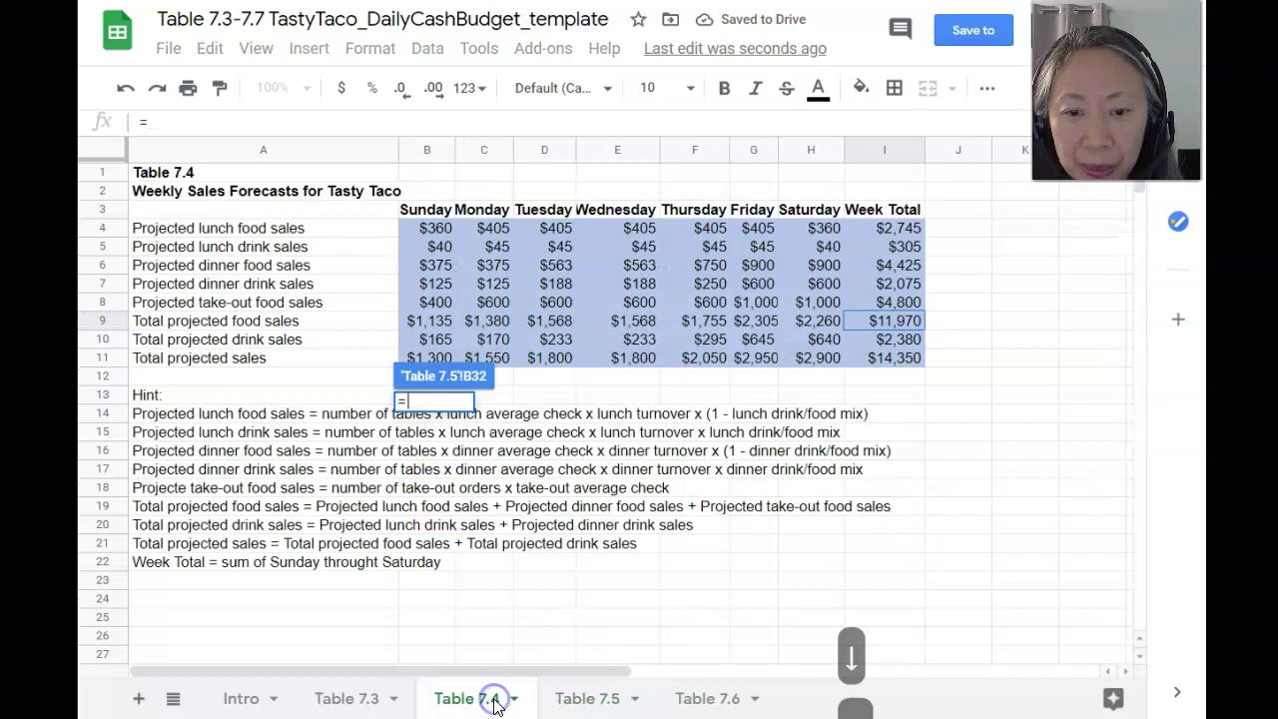
pyautogui.click(903, 341)
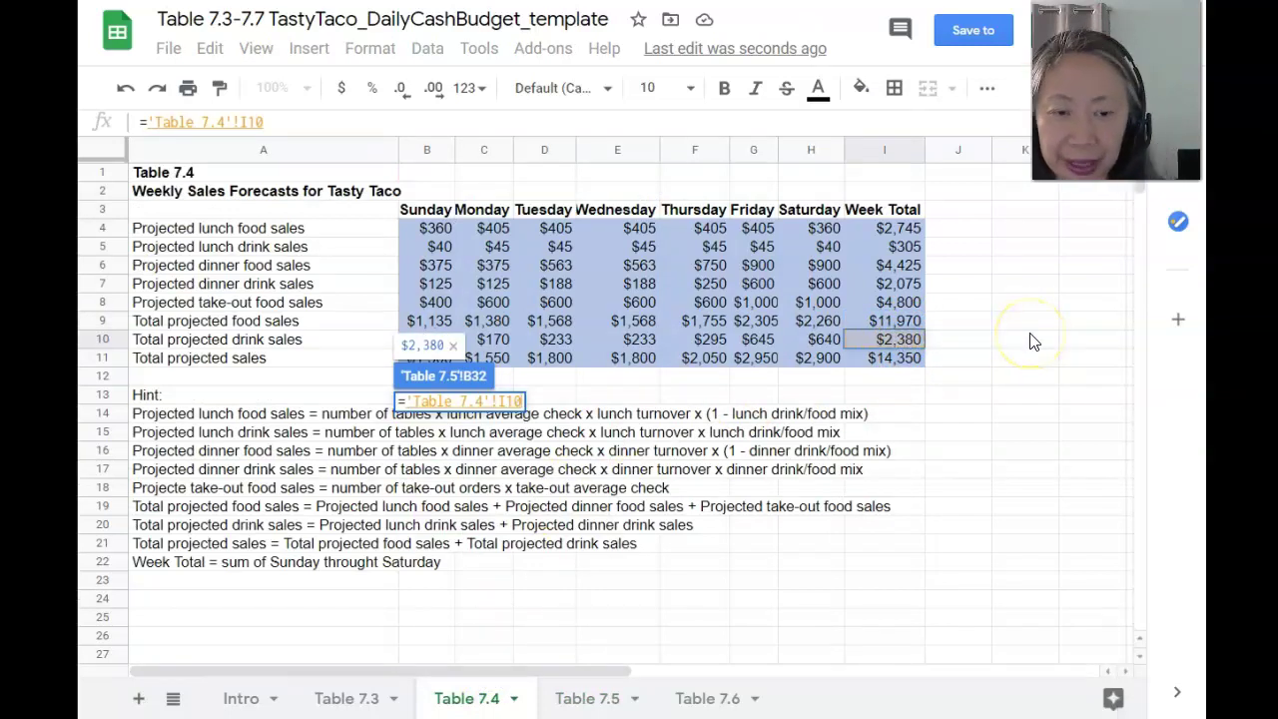
pyautogui.press('Return')
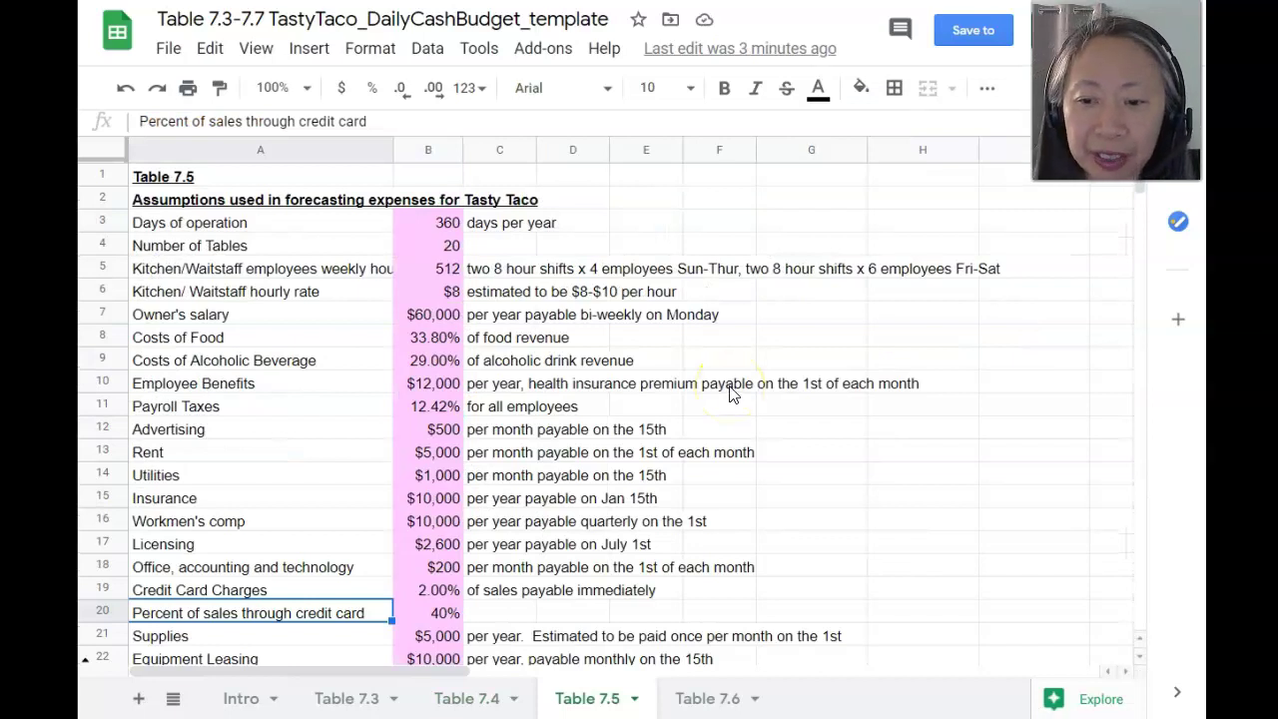
# Review the expense assumptions, weekly sales forecast and seasonality assumptions in Table 7.5
pyautogui.click(747, 360)
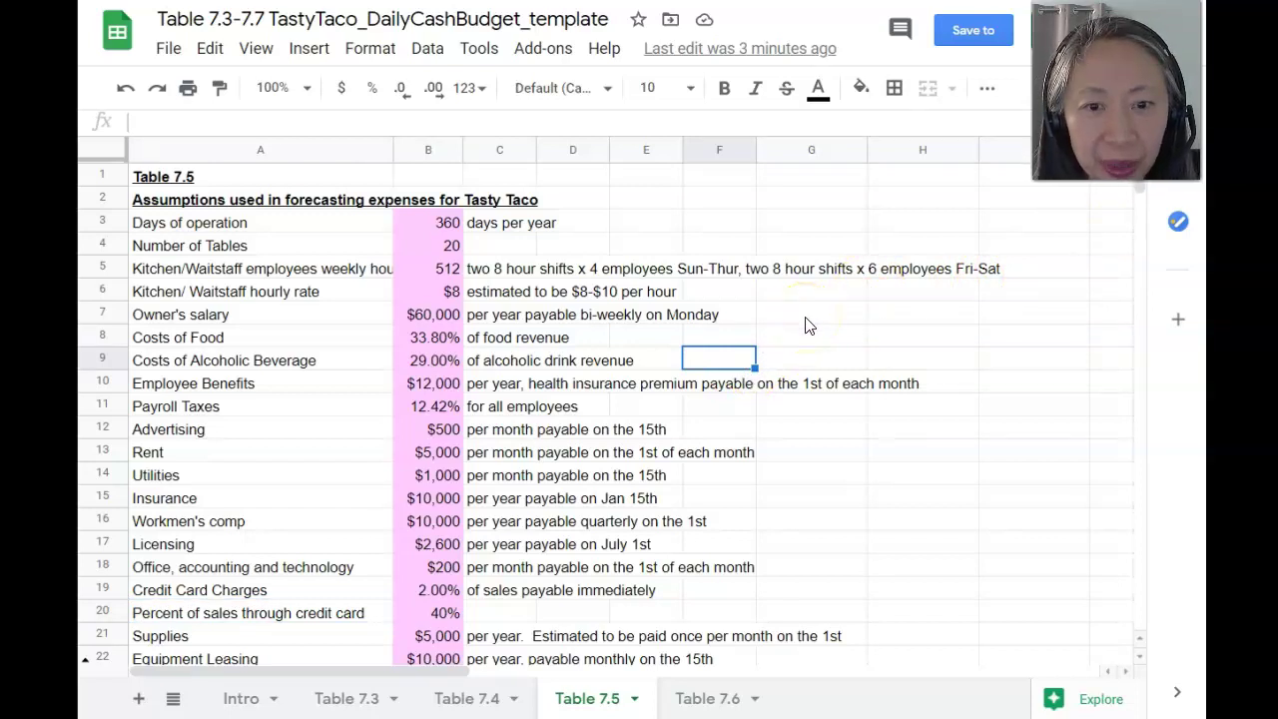
pyautogui.scroll(-2, 809, 326)
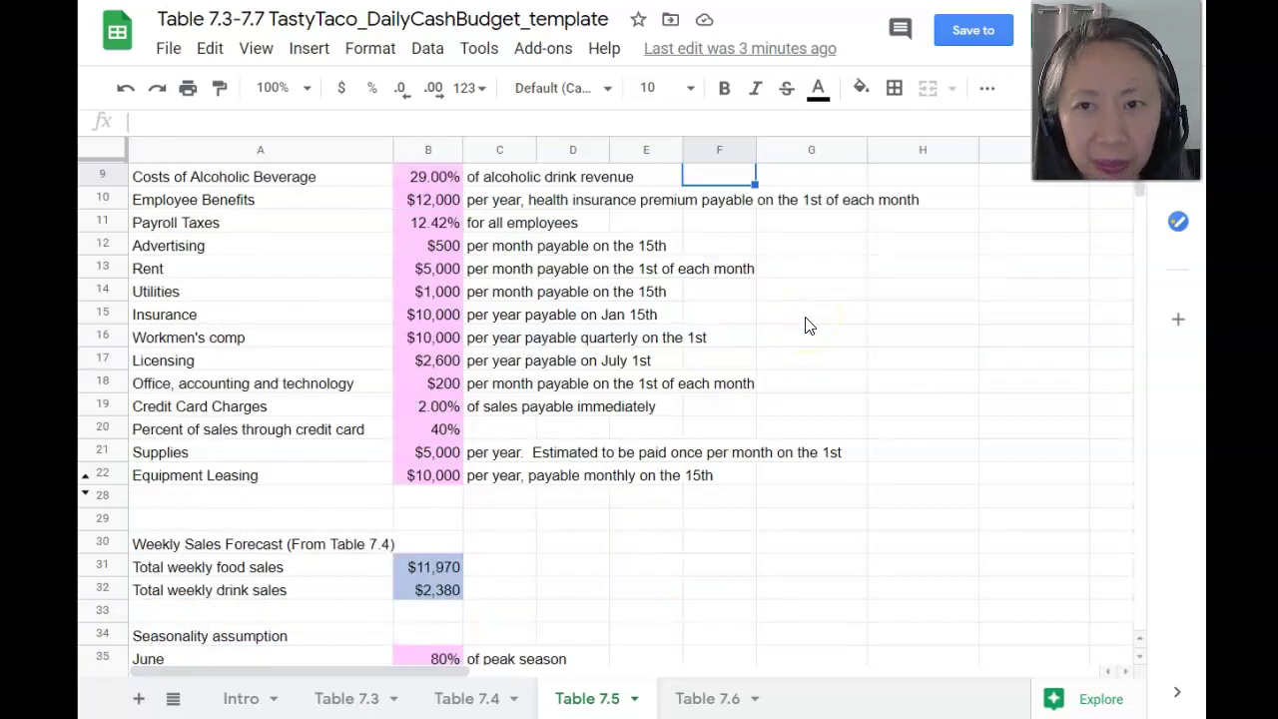
pyautogui.scroll(-2, 809, 326)
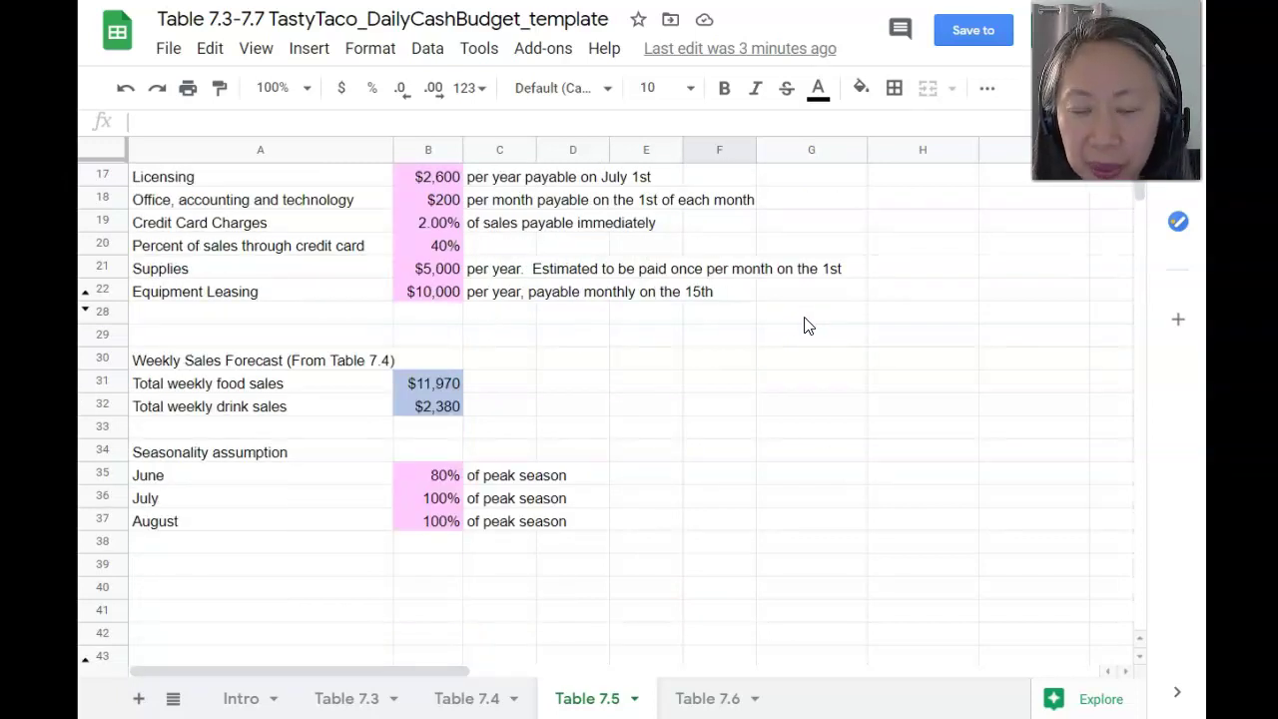
pyautogui.scroll(3, 809, 326)
pyautogui.scroll(1, 809, 325)
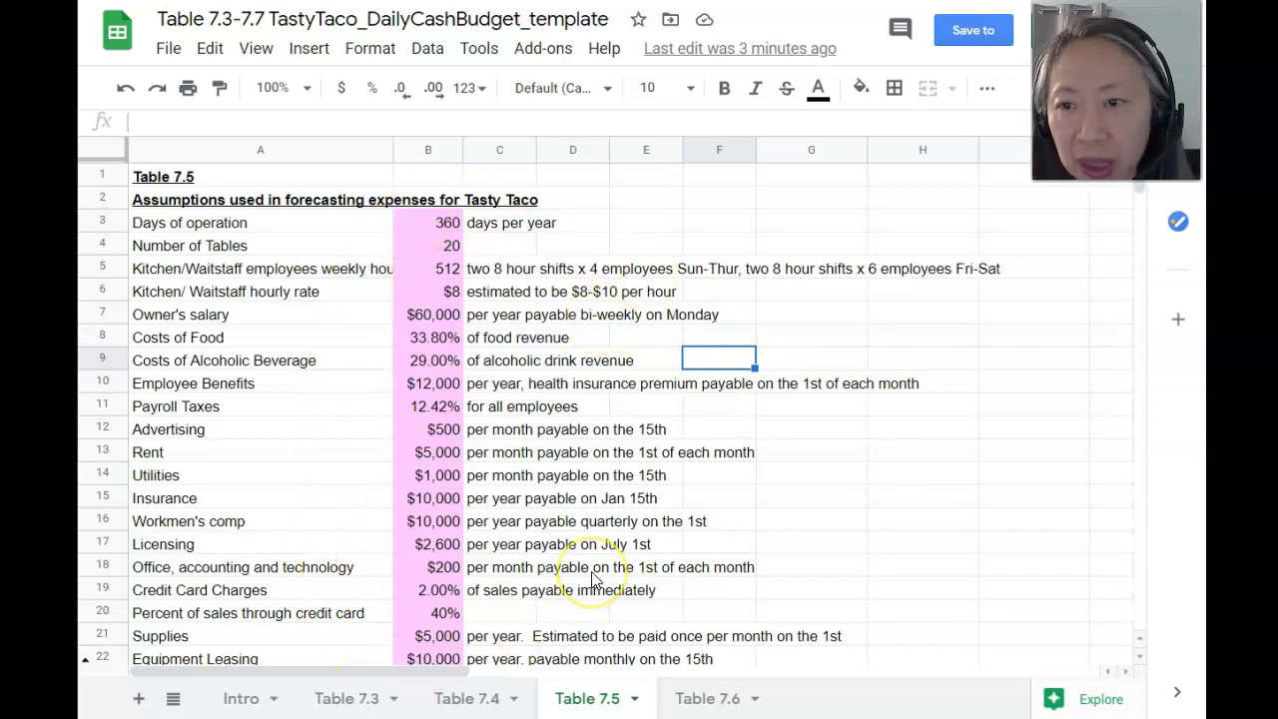
pyautogui.scroll(-3, 595, 579)
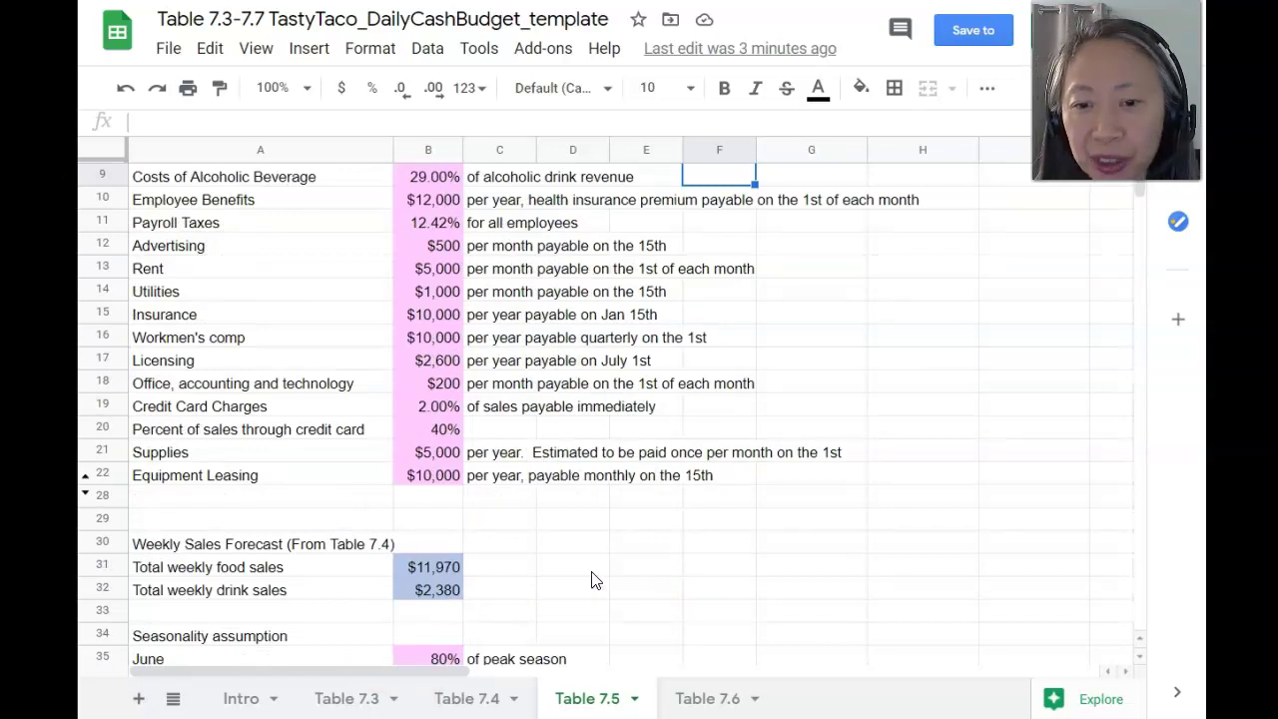
pyautogui.scroll(-3, 593, 580)
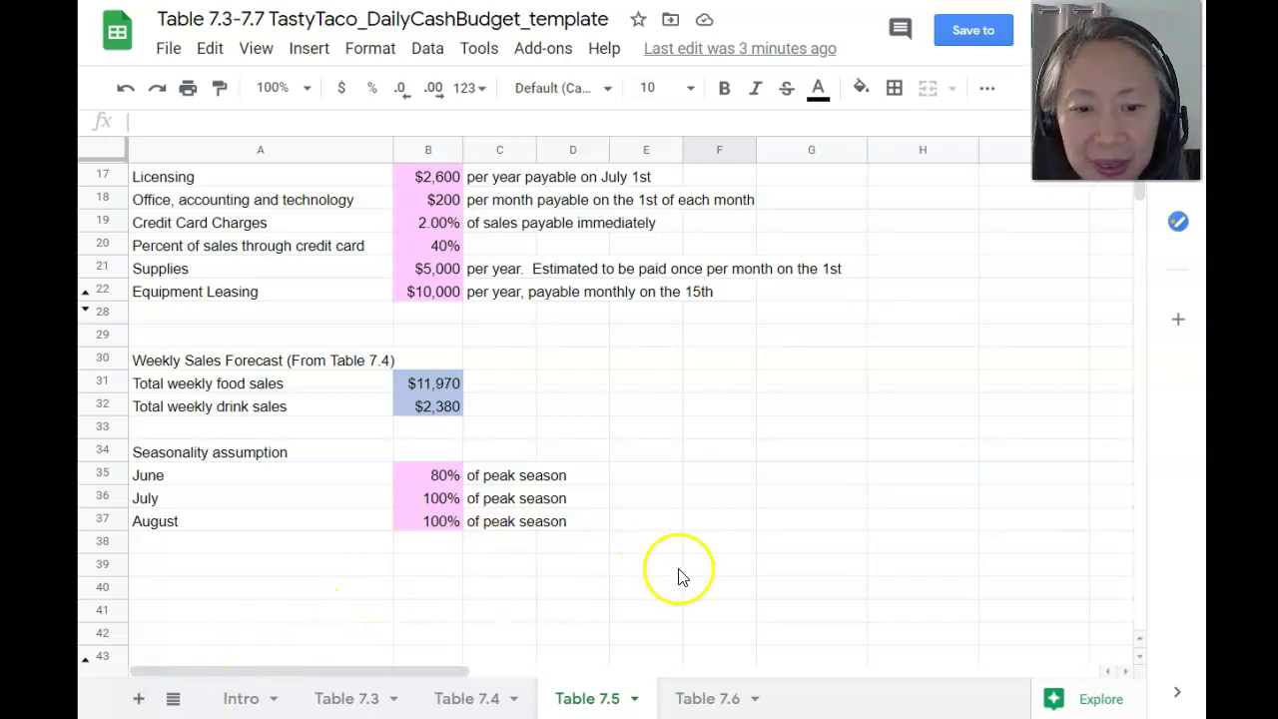
# Link June's peak season percentage in C5 of Table 7.6 to the June seasonality assumption with ='Table 7.5'!B35
pyautogui.click(704, 702)
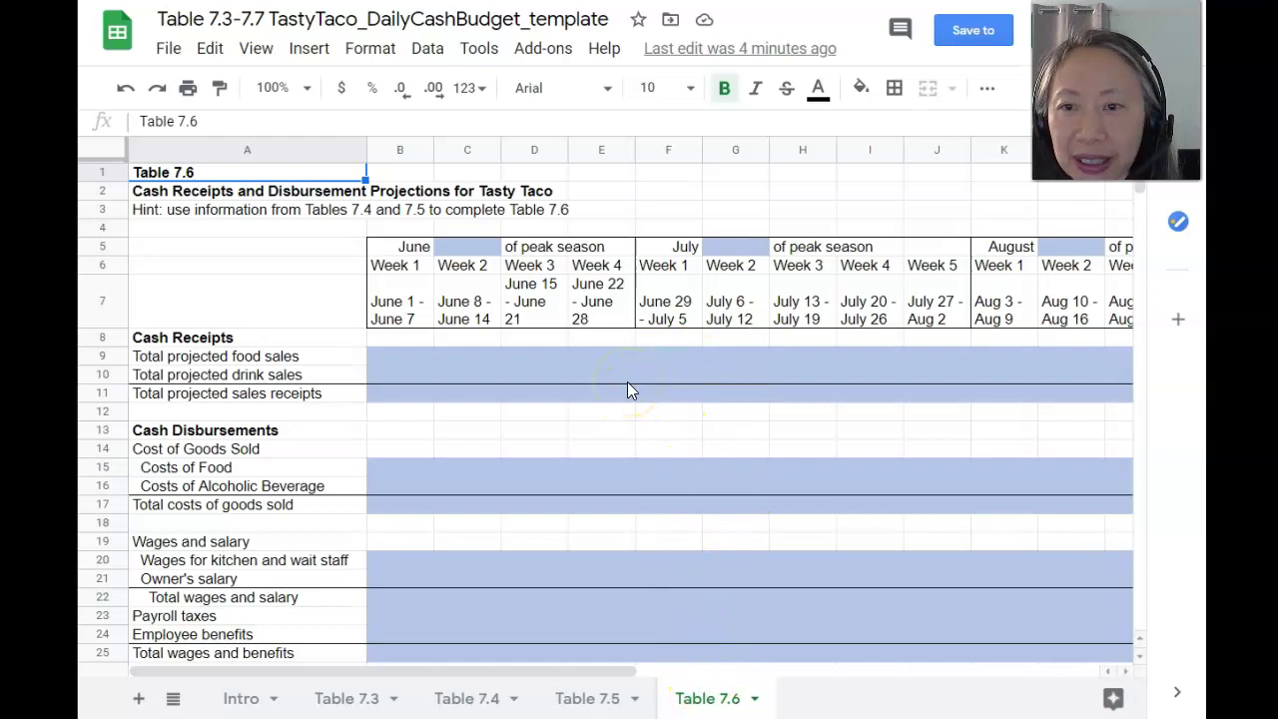
pyautogui.click(484, 248)
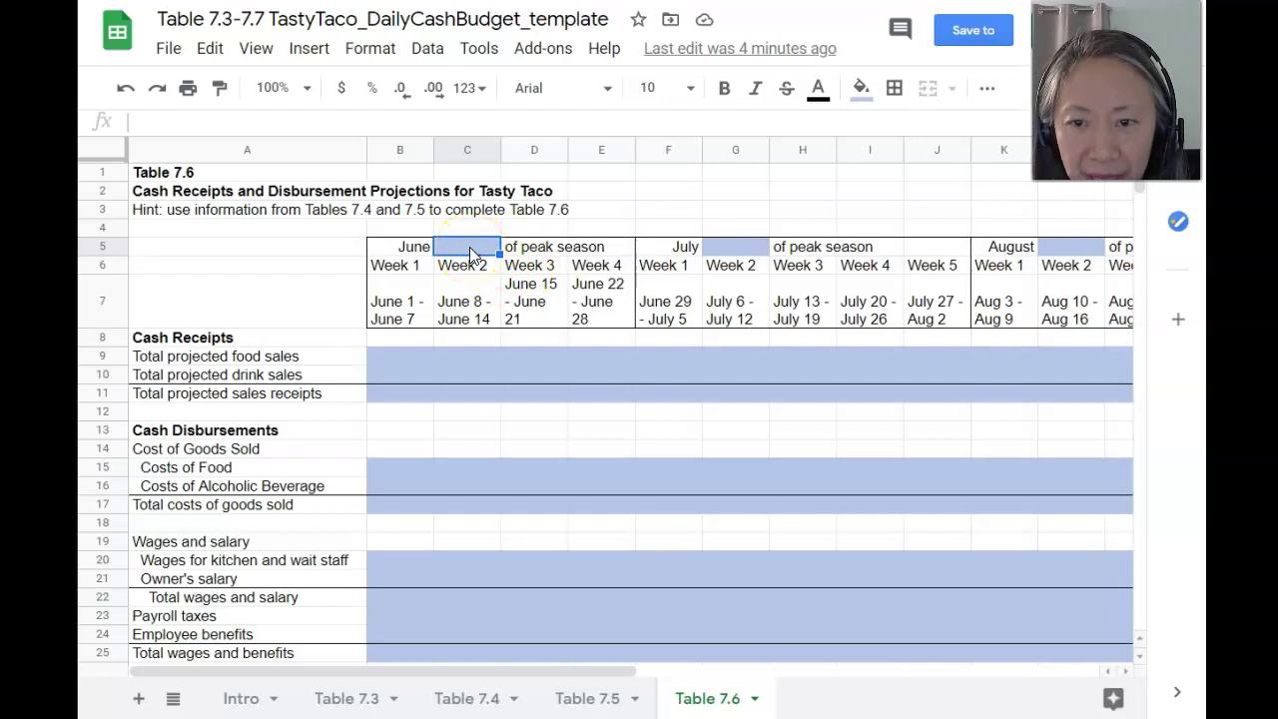
pyautogui.click(589, 699)
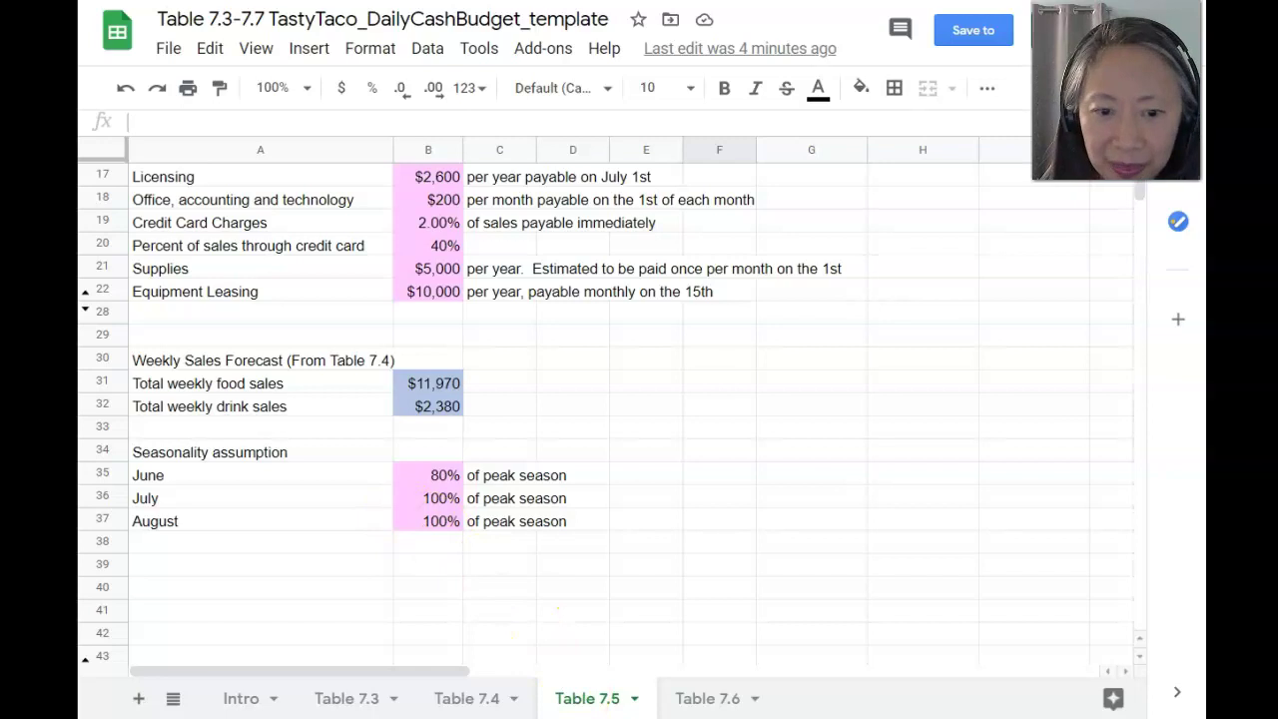
pyautogui.click(701, 698)
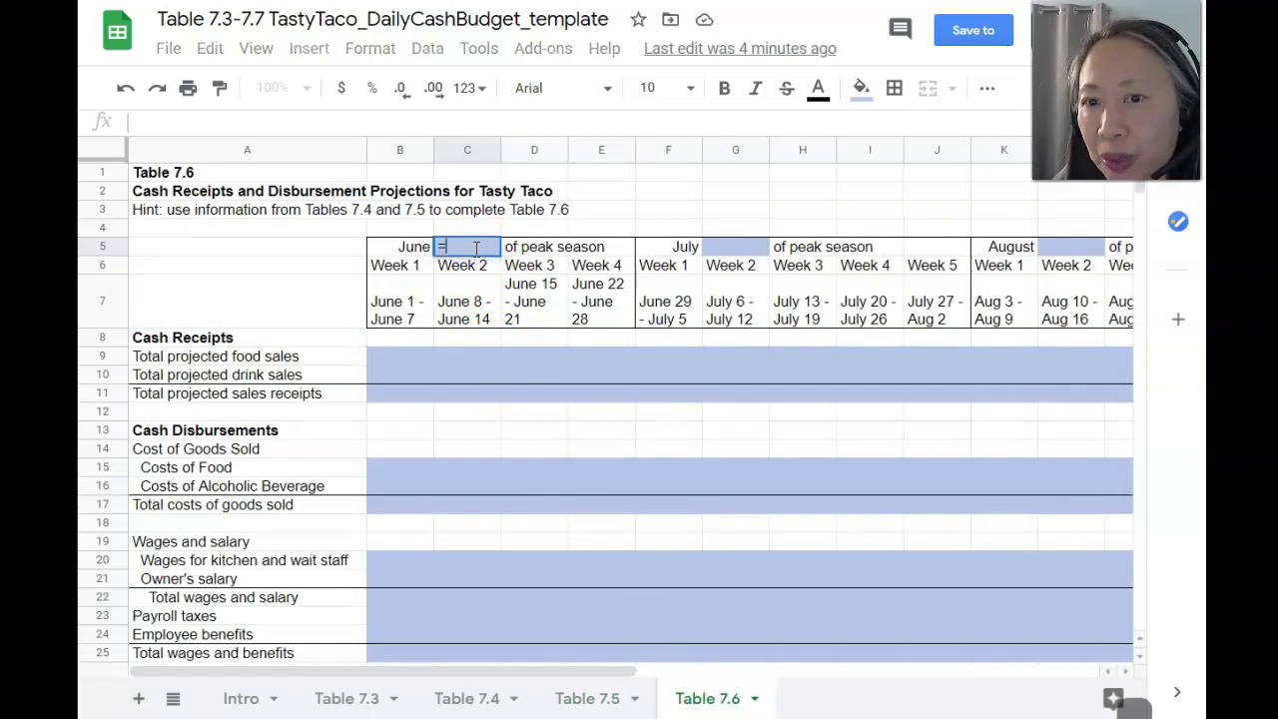
pyautogui.write('=')
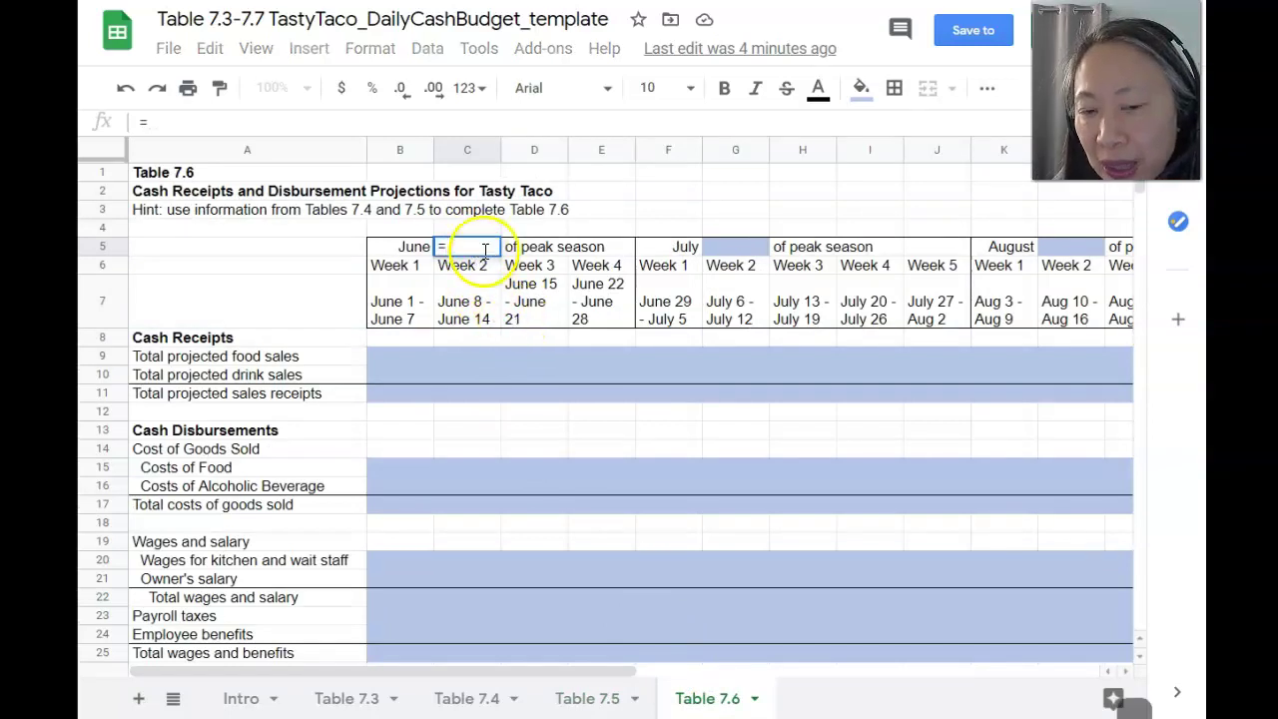
pyautogui.click(581, 696)
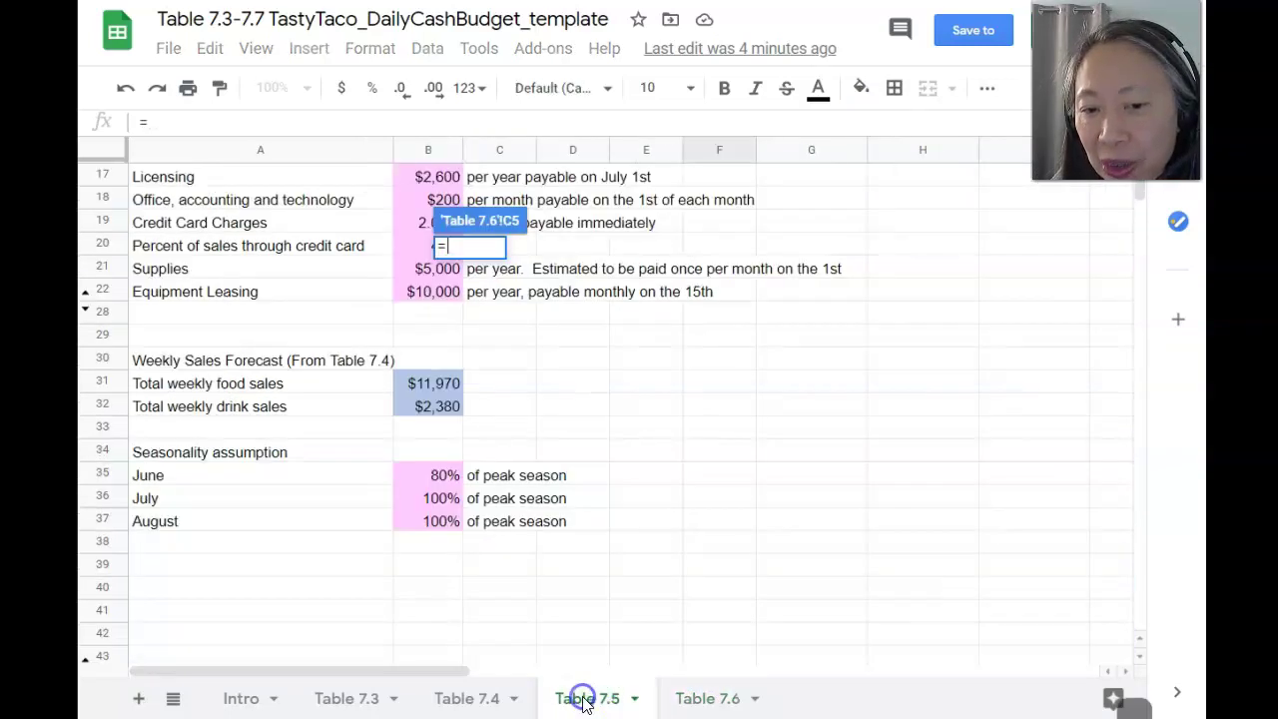
pyautogui.click(419, 482)
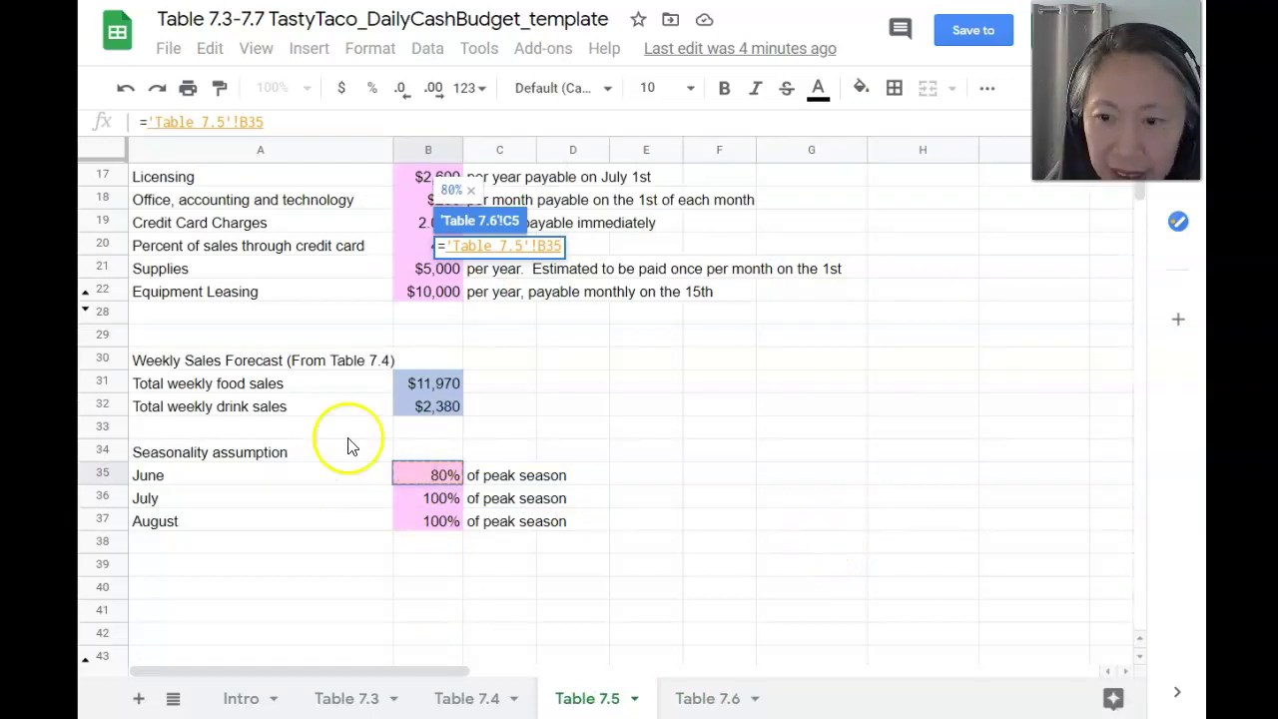
pyautogui.press('Return')
# Link July's peak season percentage in G5 of Table 7.6 to the July seasonality assumption with ='Table 7.5'!B36
pyautogui.click(736, 255)
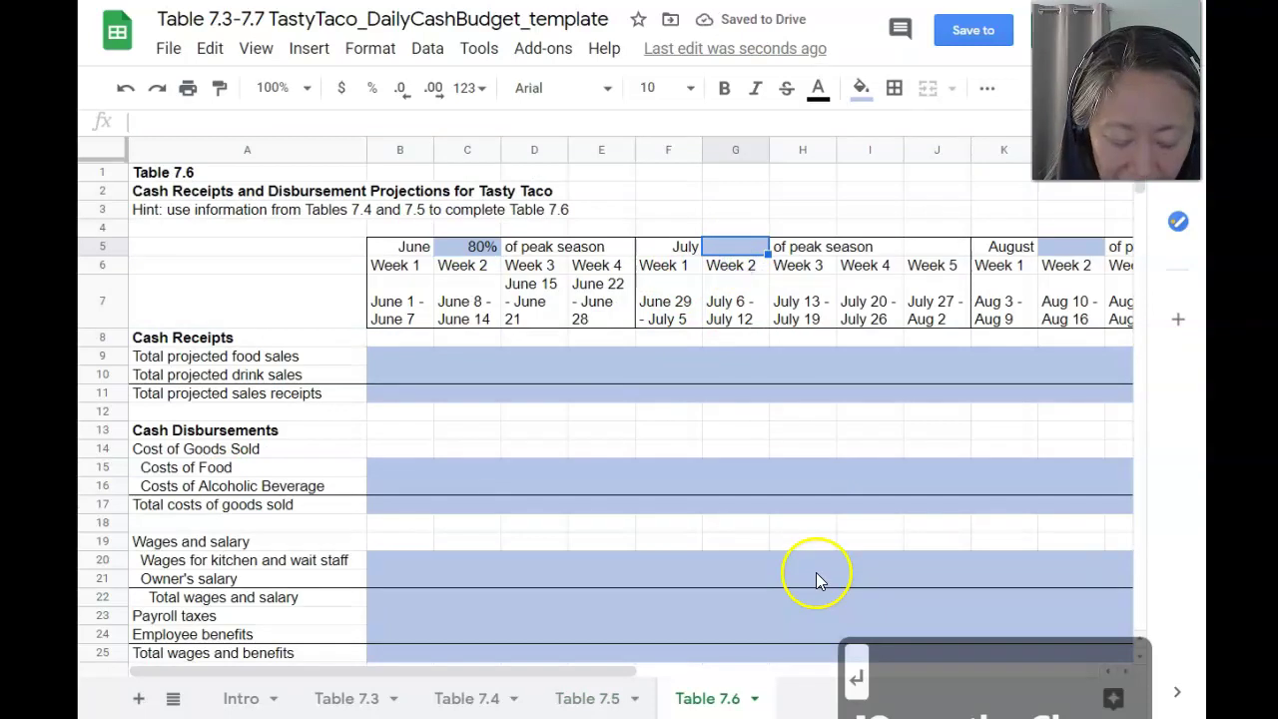
pyautogui.write('=')
pyautogui.click(587, 698)
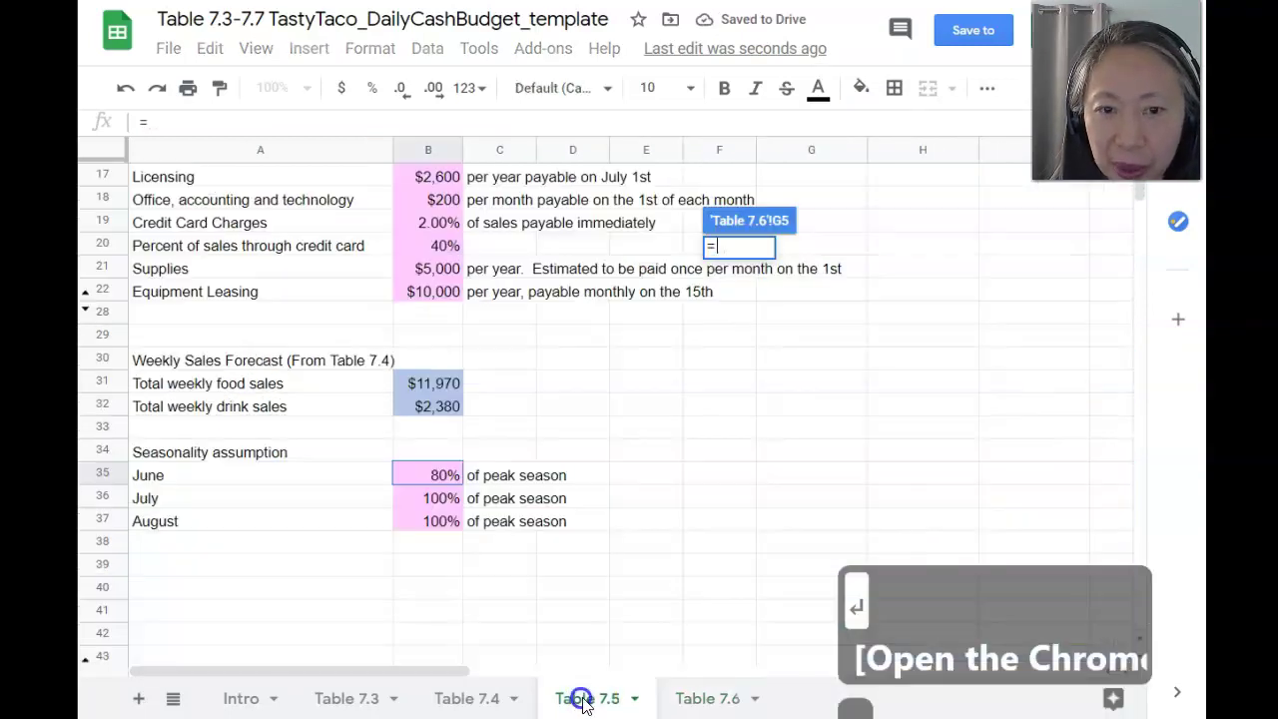
pyautogui.click(440, 500)
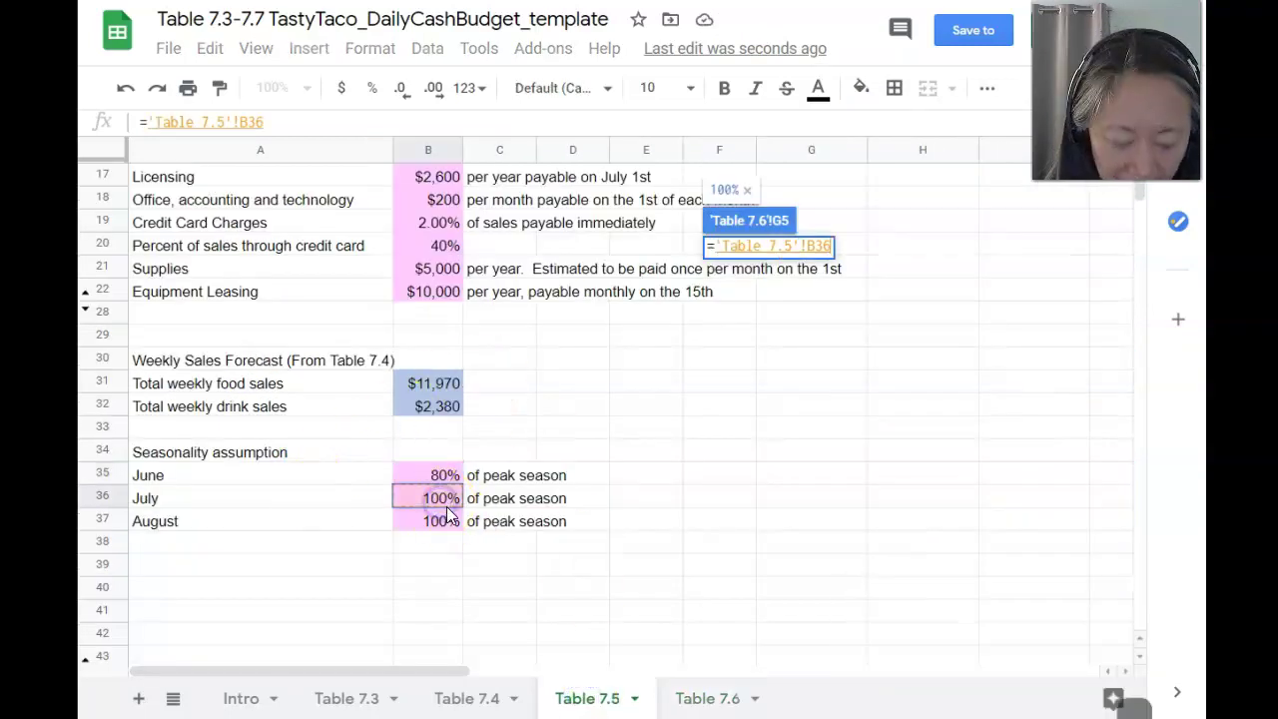
pyautogui.press('Return')
# Link August's peak season percentage in L5 of Table 7.6 to the August seasonality assumption with ='Table 7.5'!B37
pyautogui.click(1059, 249)
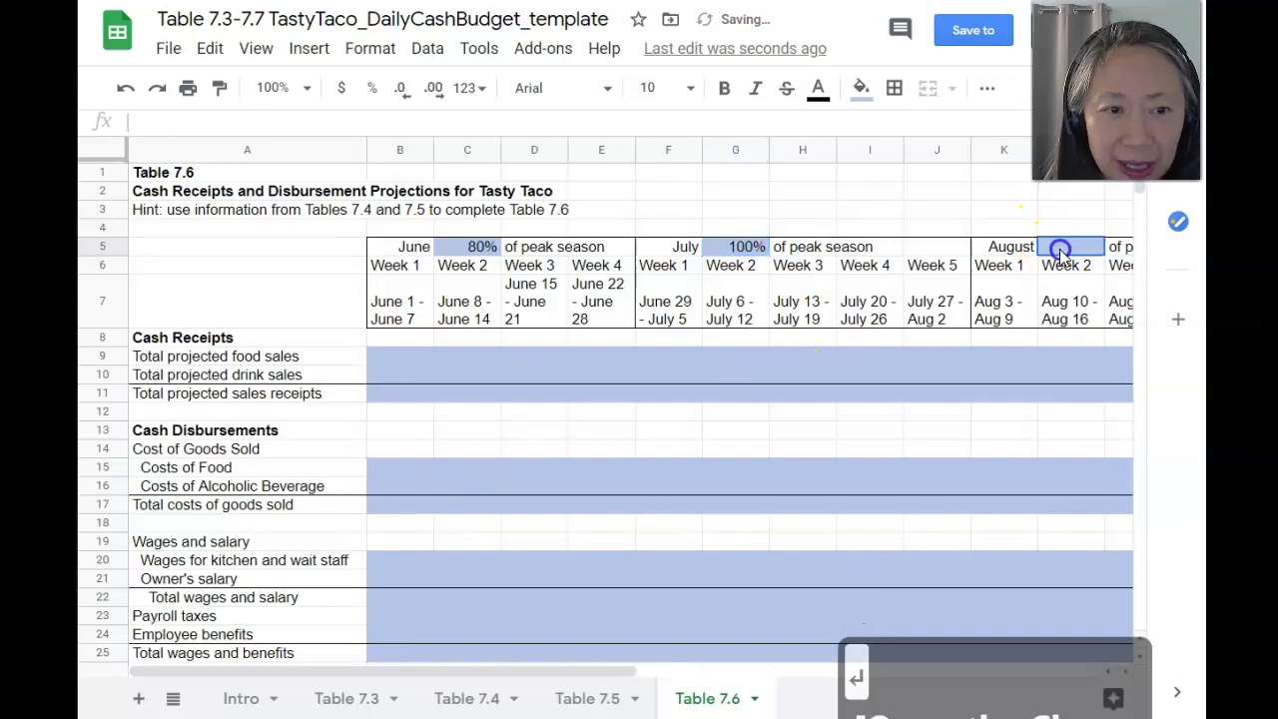
pyautogui.write('=')
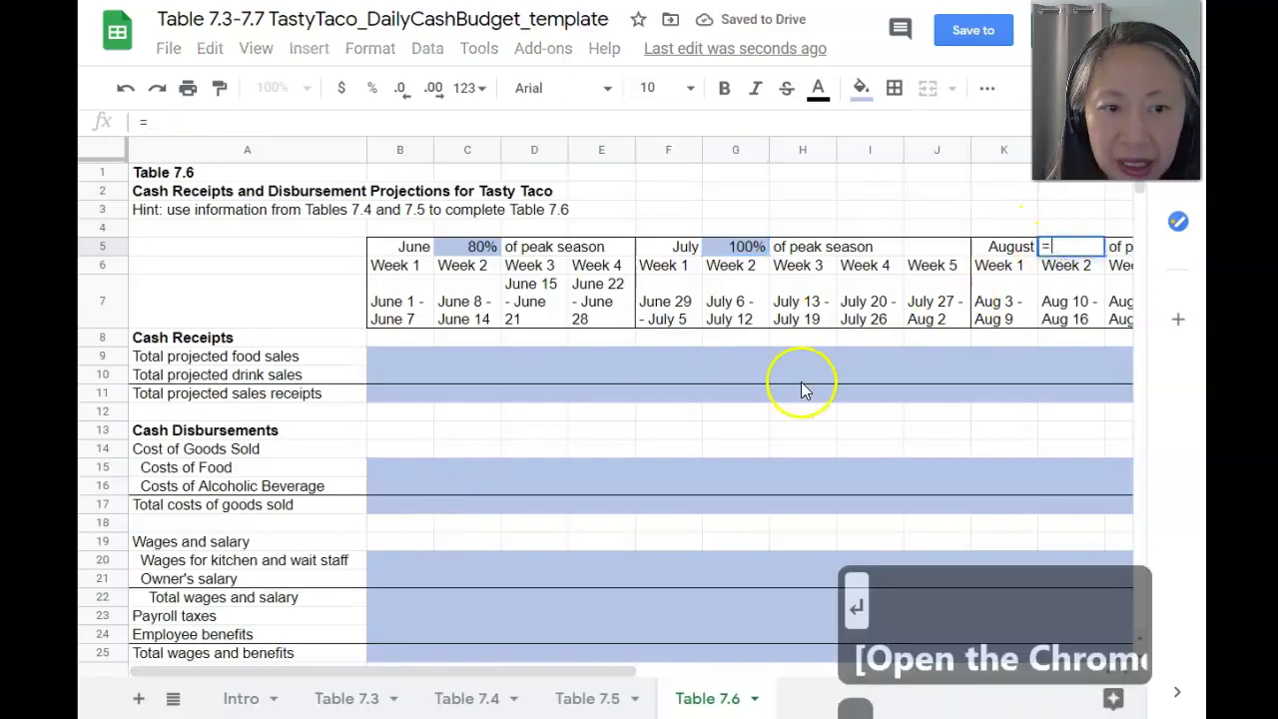
pyautogui.click(587, 698)
pyautogui.click(442, 523)
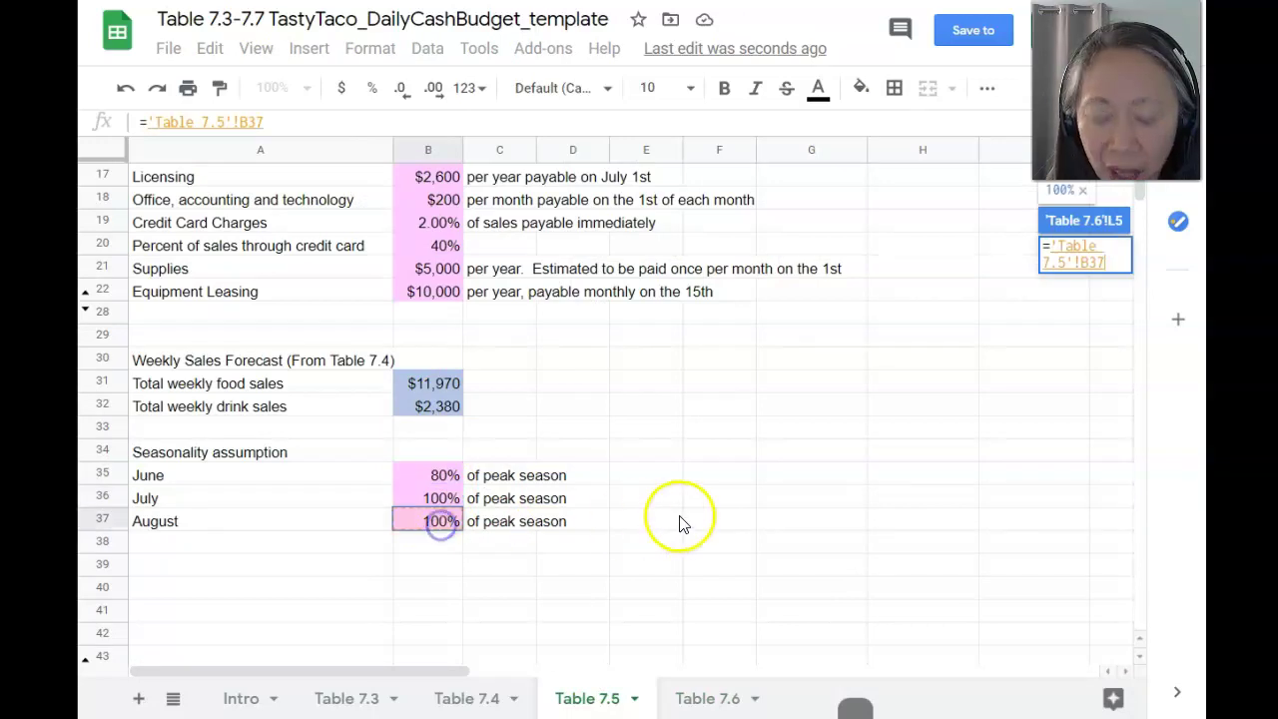
pyautogui.press('Return')
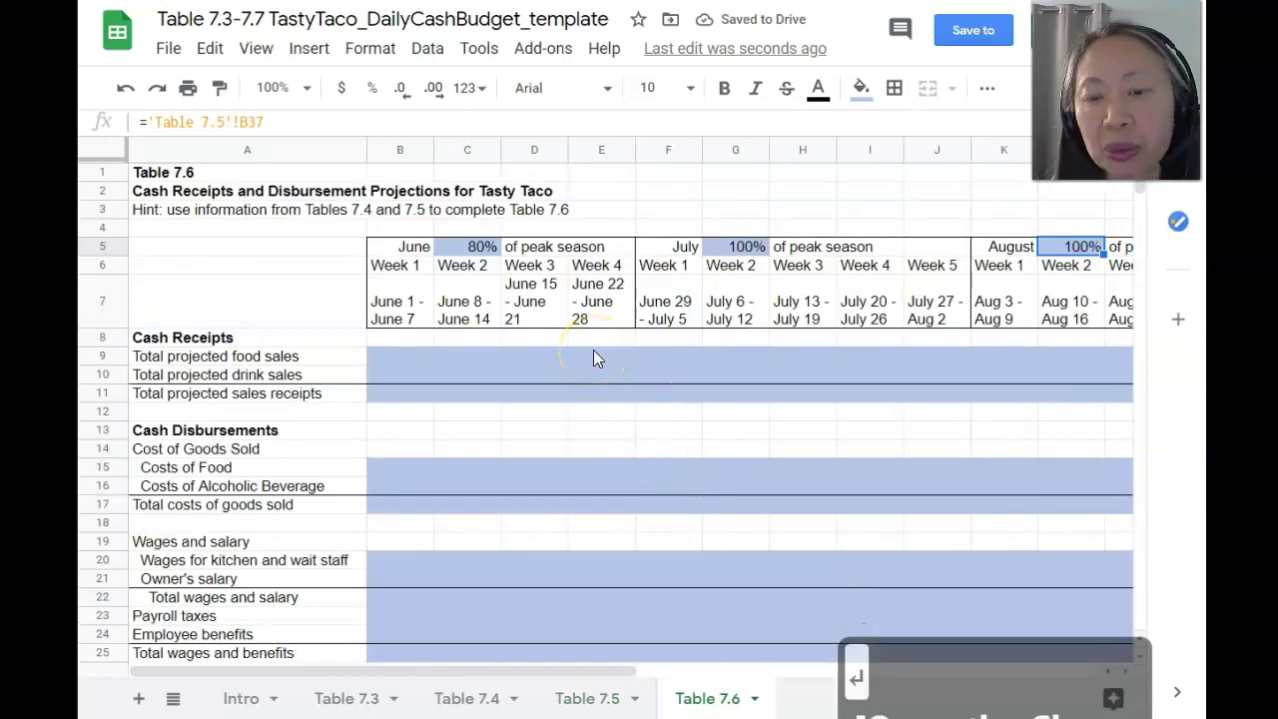
# Review the expense assumptions in Table 7.5 against the rows to fill in Table 7.6
pyautogui.click(584, 698)
pyautogui.scroll(5, 592, 483)
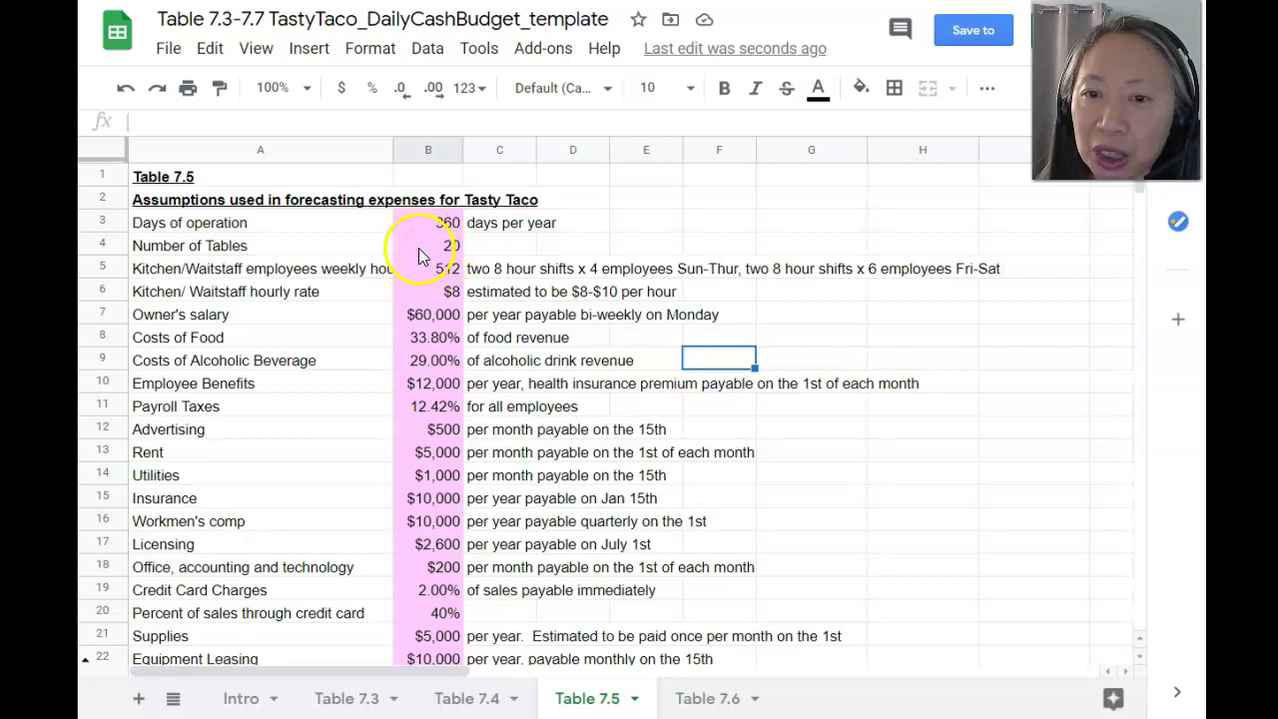
pyautogui.click(693, 696)
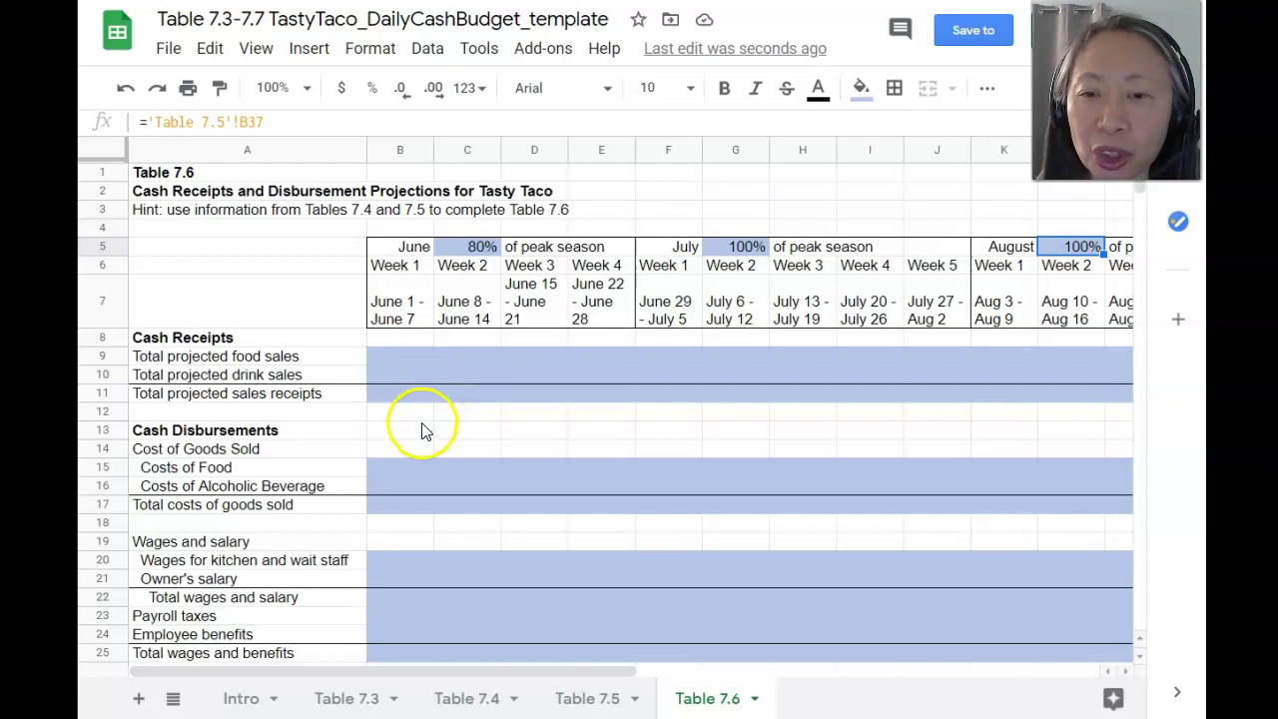
pyautogui.click(589, 699)
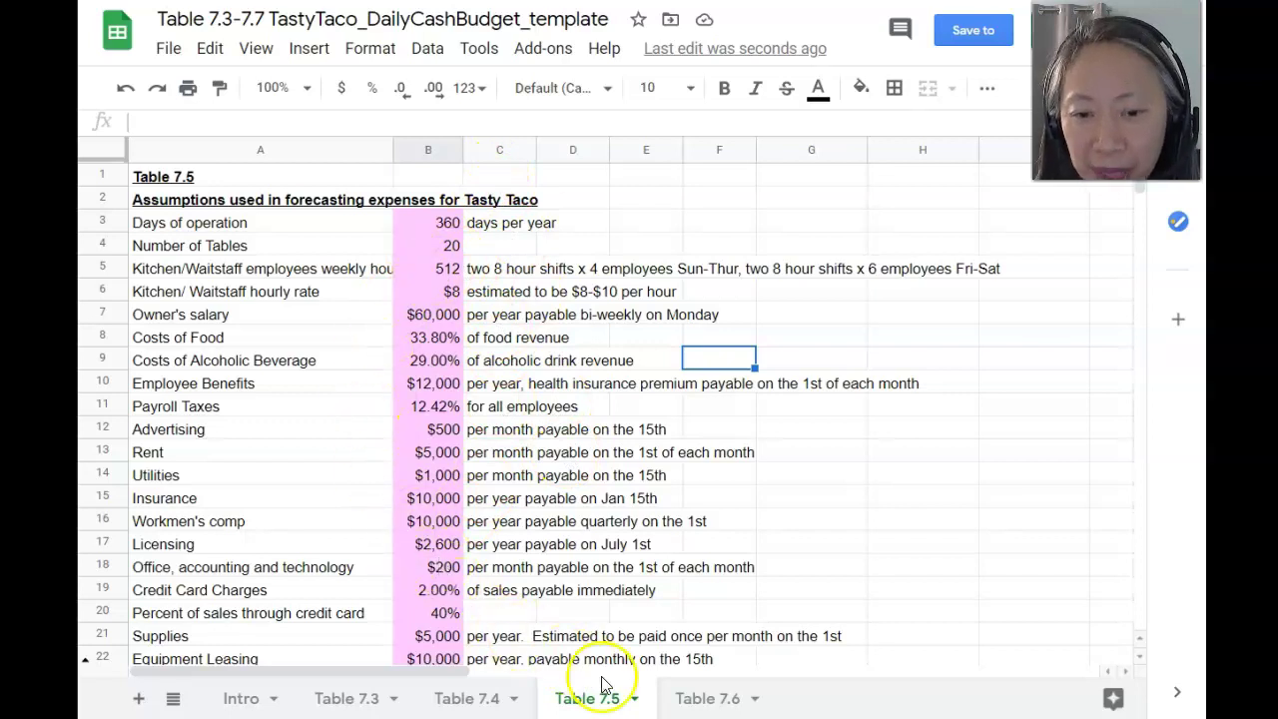
pyautogui.click(705, 702)
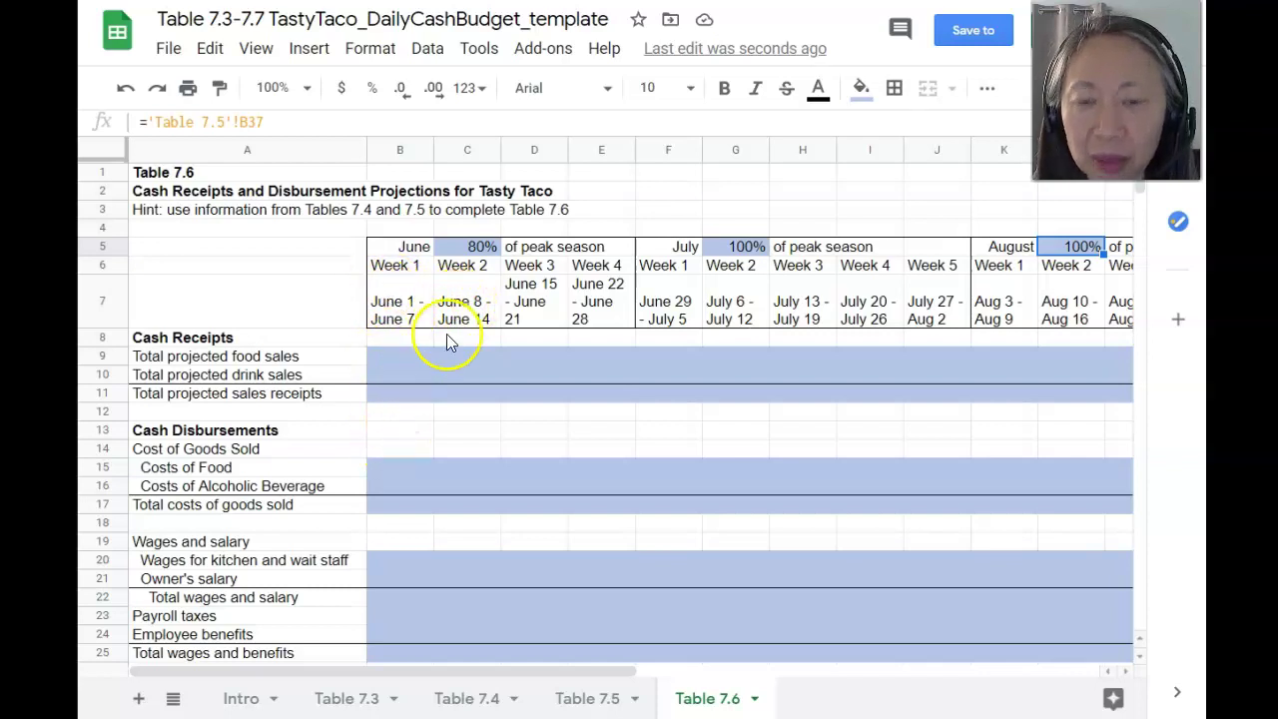
# Calculate June Week 1 total projected food sales in B9 of Table 7.6 with ='Table 7.4'!I9*C5
pyautogui.click(399, 360)
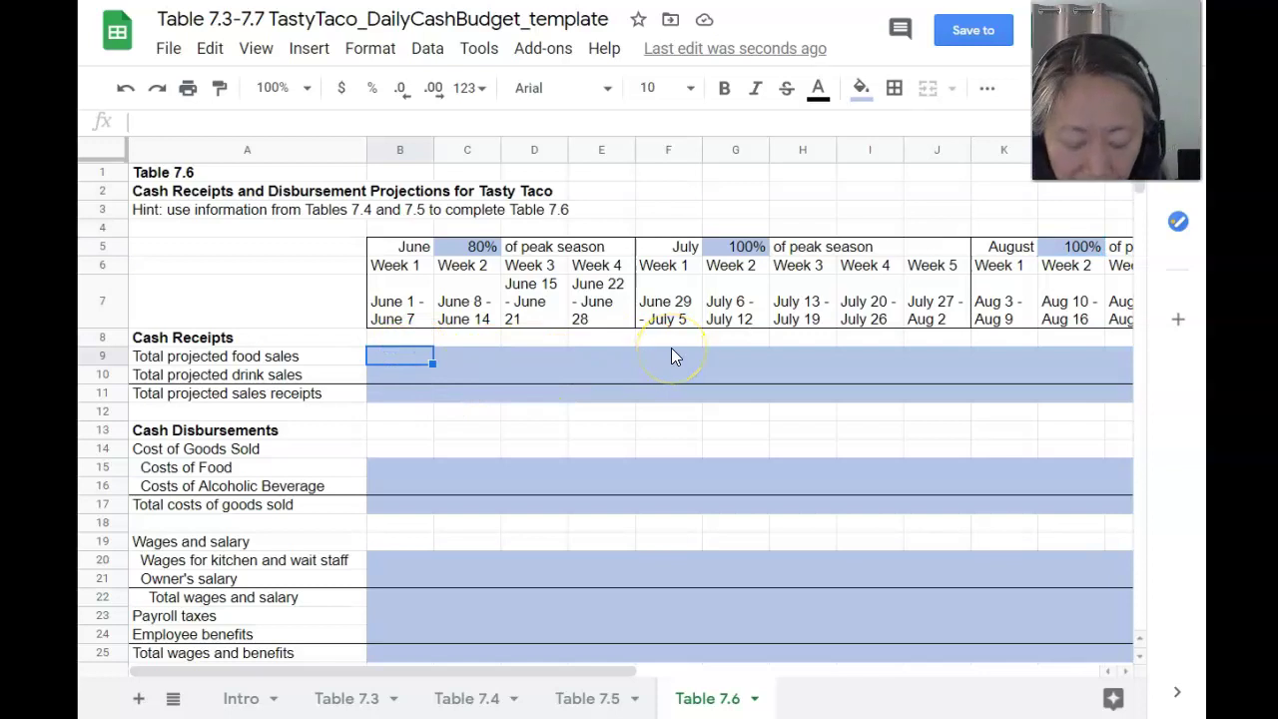
pyautogui.write('=')
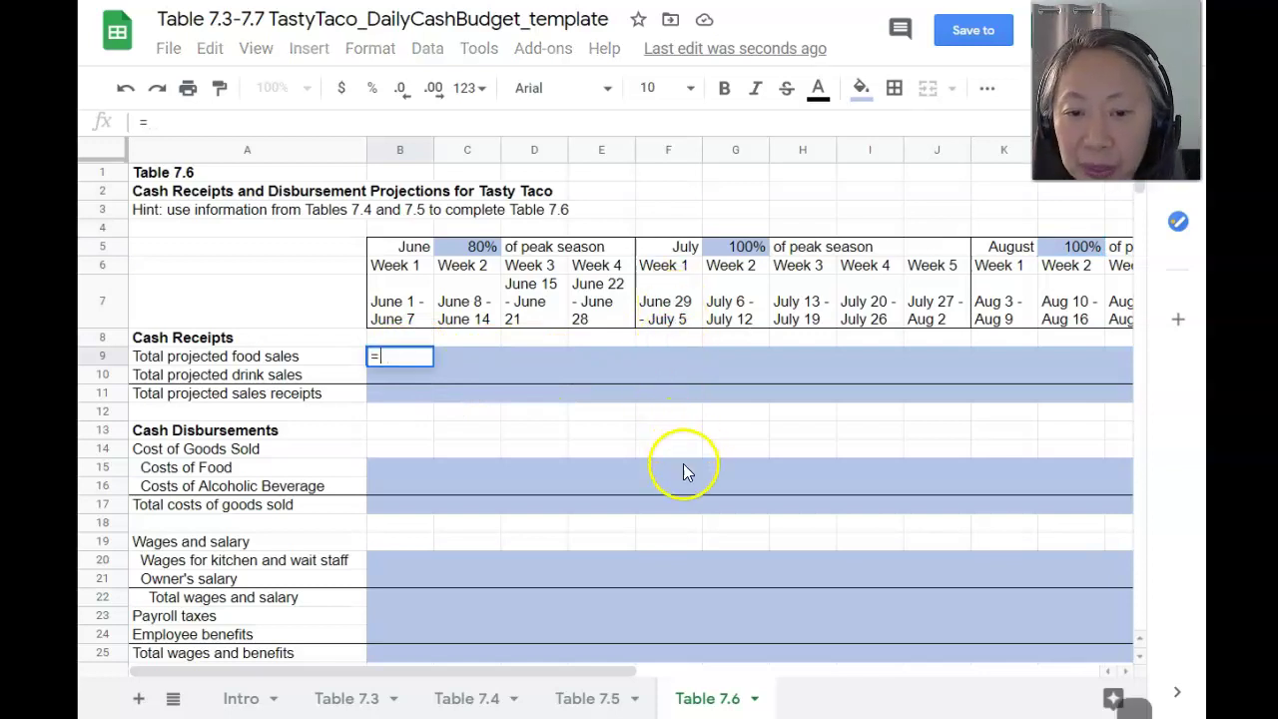
pyautogui.click(480, 699)
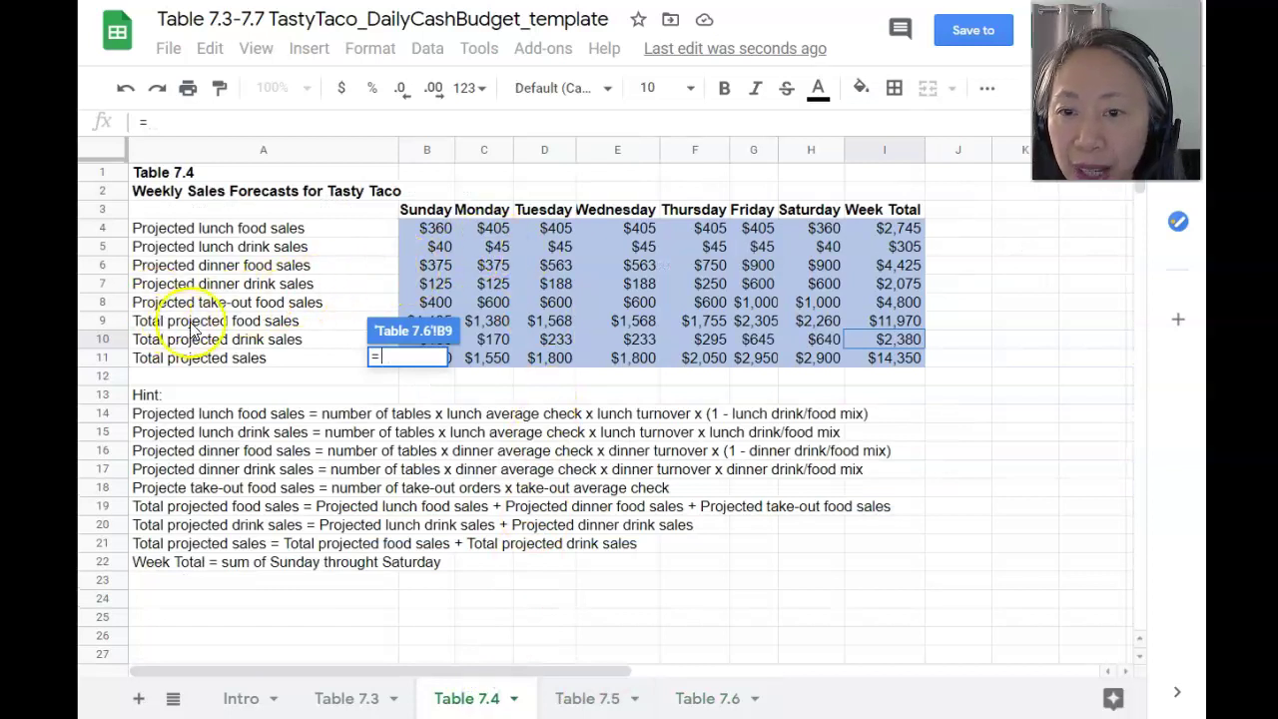
pyautogui.click(898, 317)
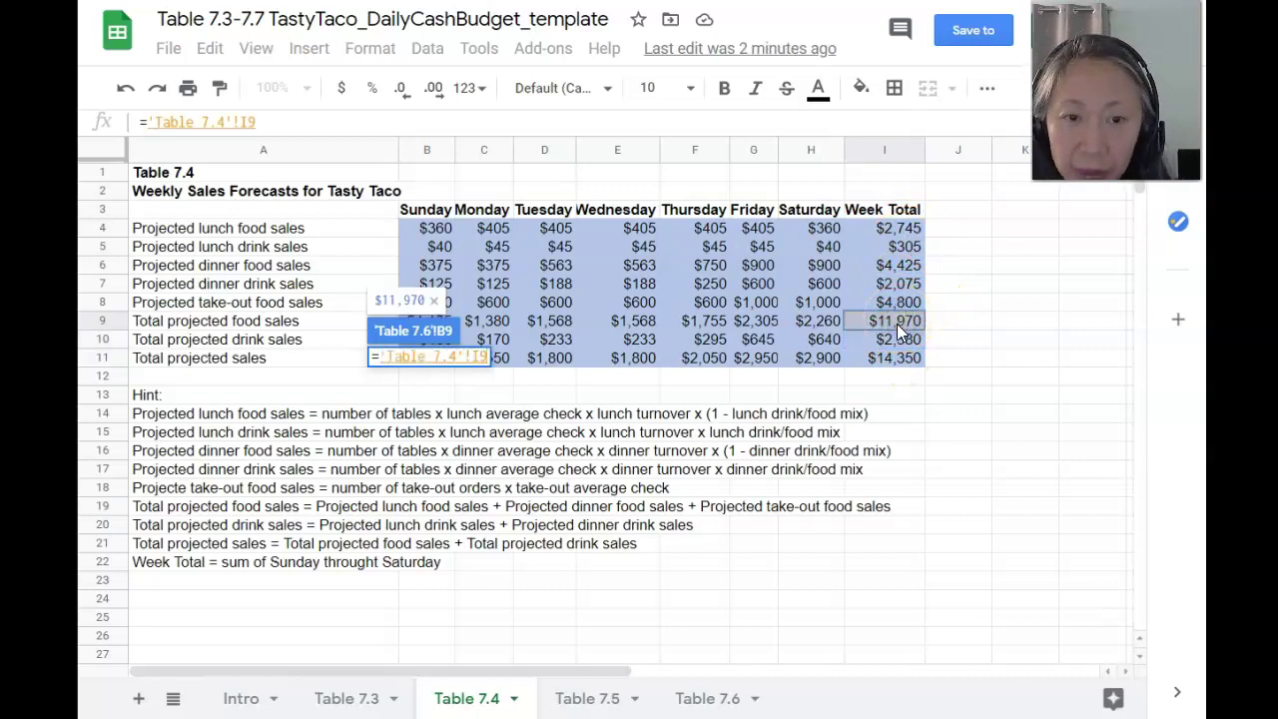
pyautogui.write('*')
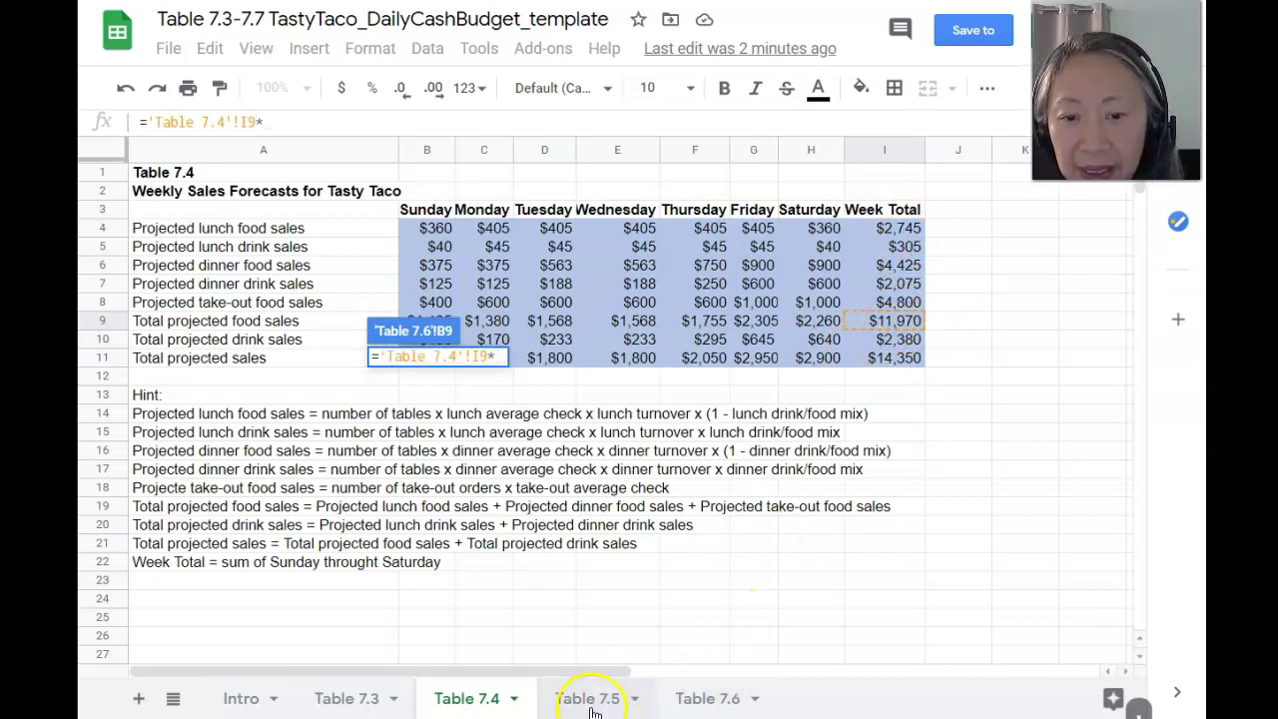
pyautogui.click(711, 696)
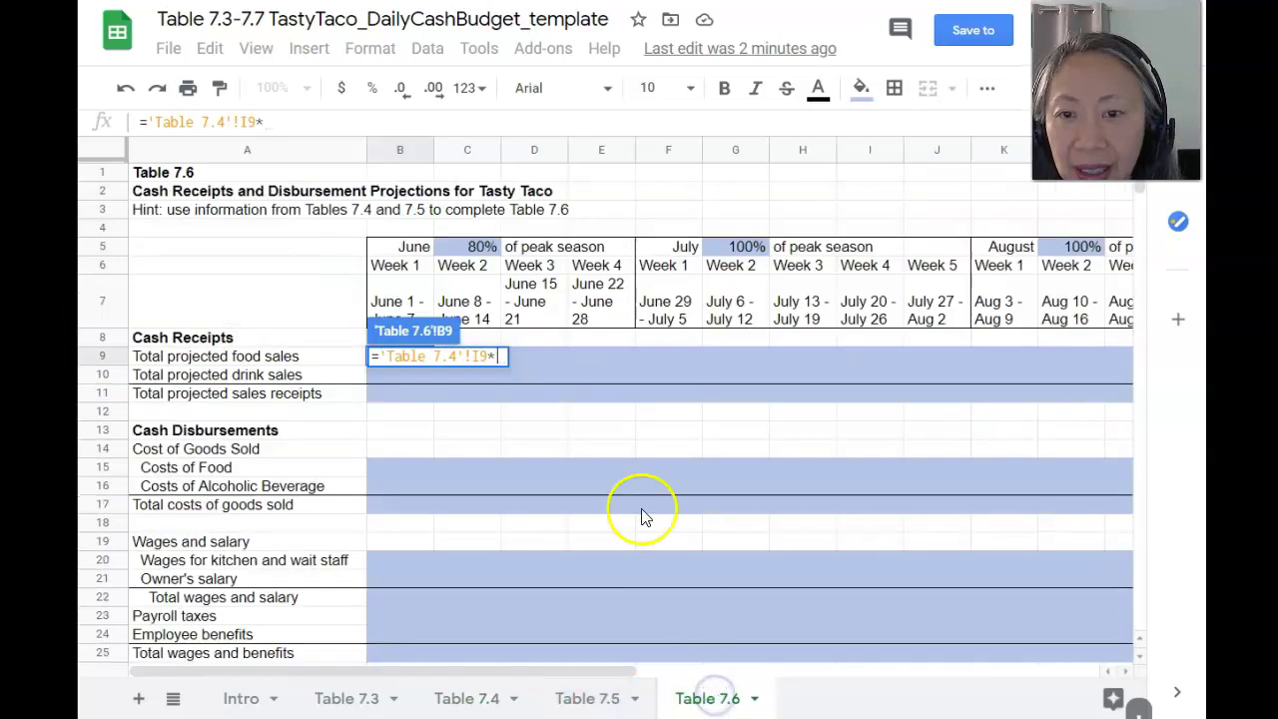
pyautogui.click(479, 247)
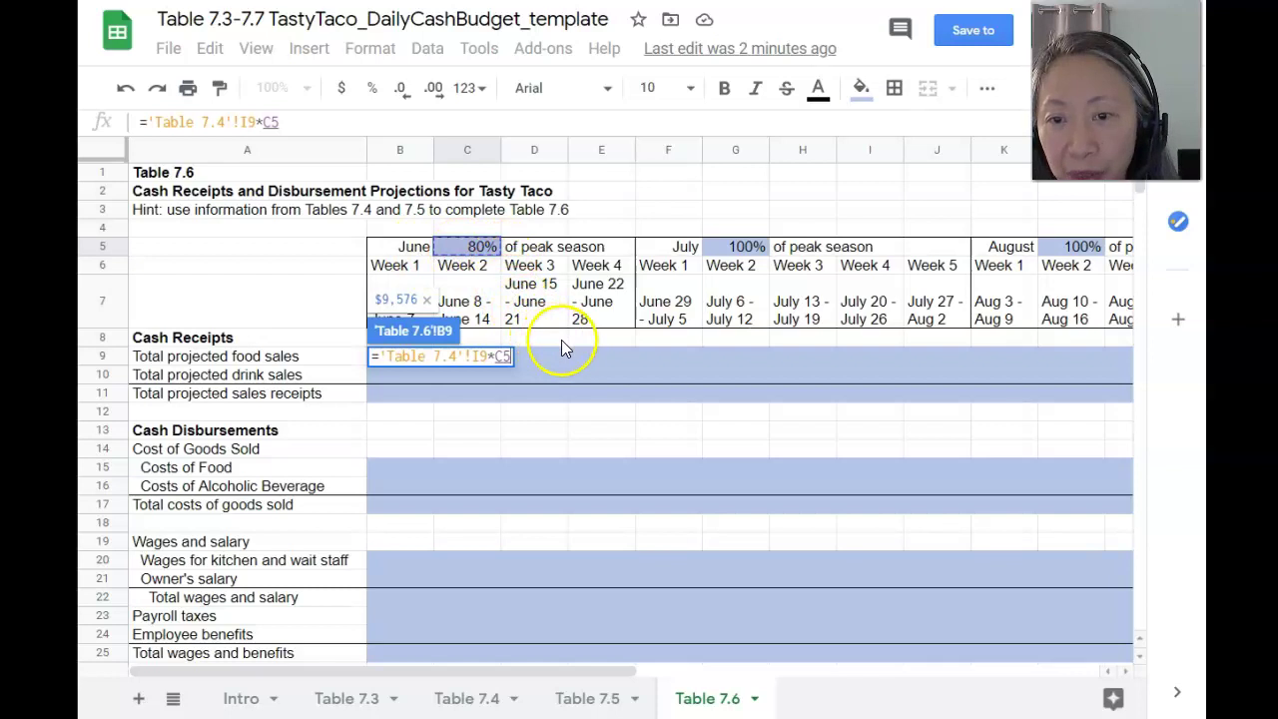
pyautogui.press('Return')
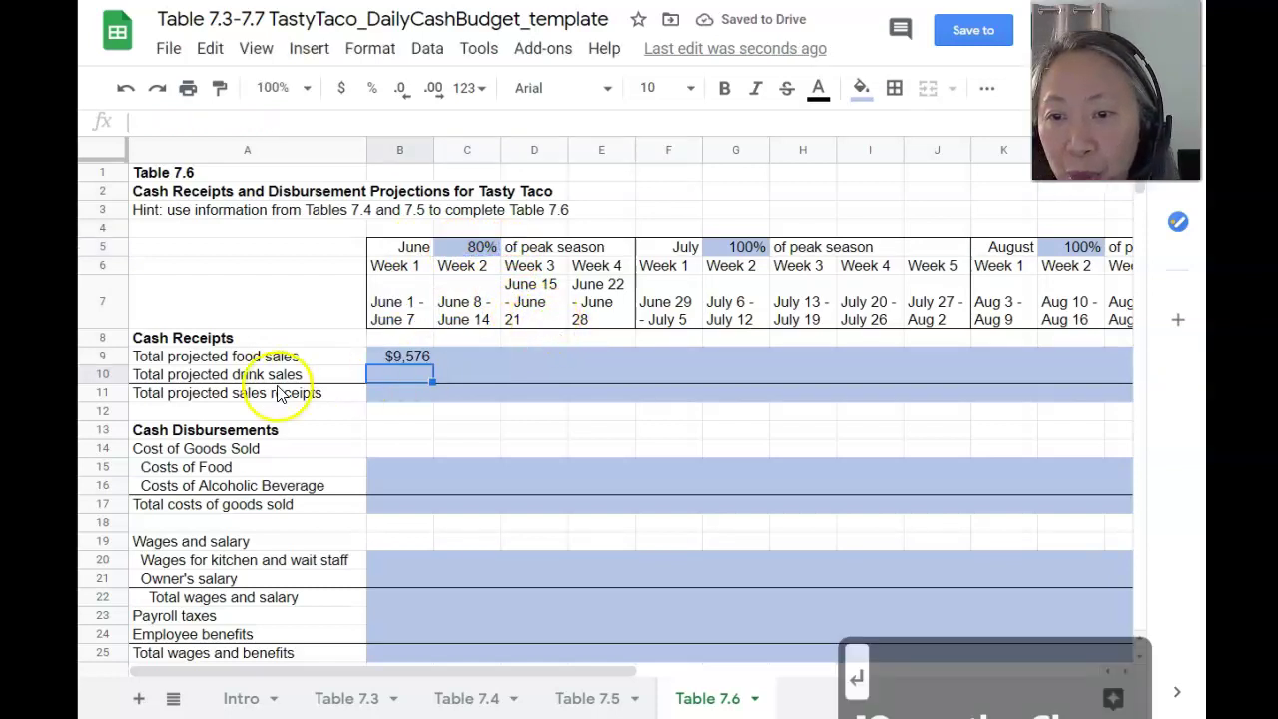
# Calculate June Week 1 total projected drink sales in B10 of Table 7.6 with ='Table 7.4'!I10*C5
pyautogui.write('=')
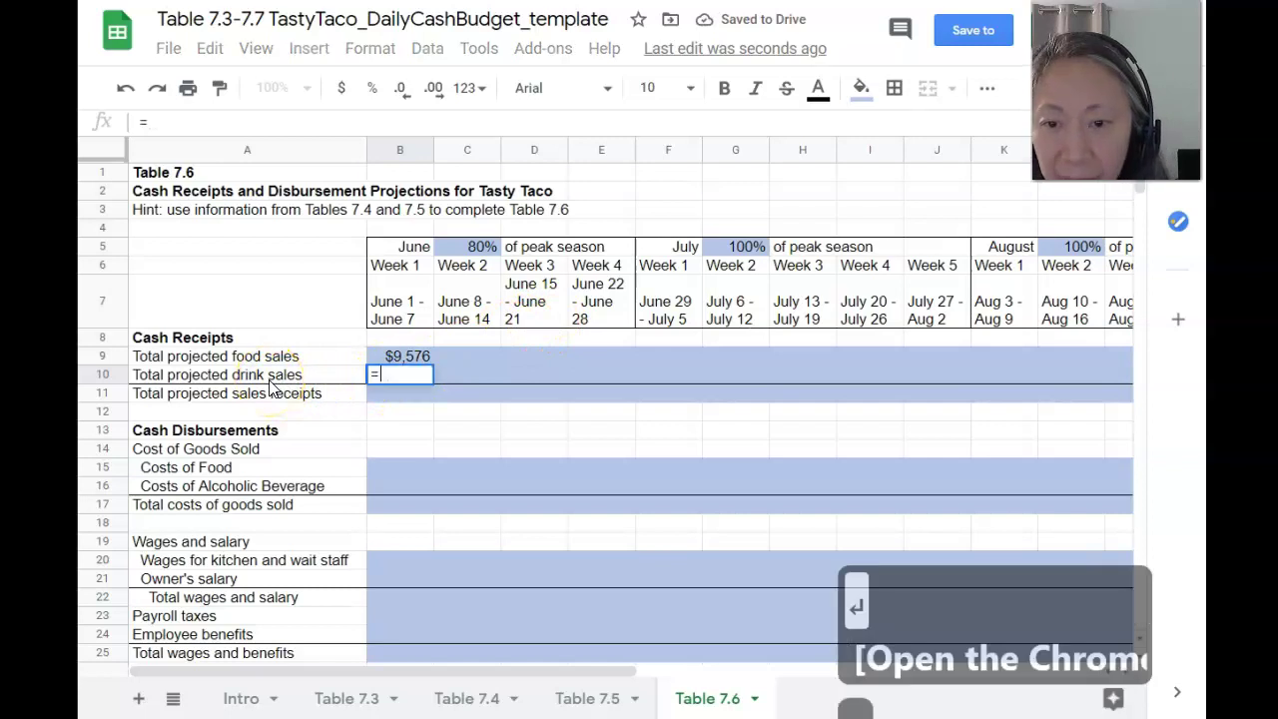
pyautogui.click(472, 699)
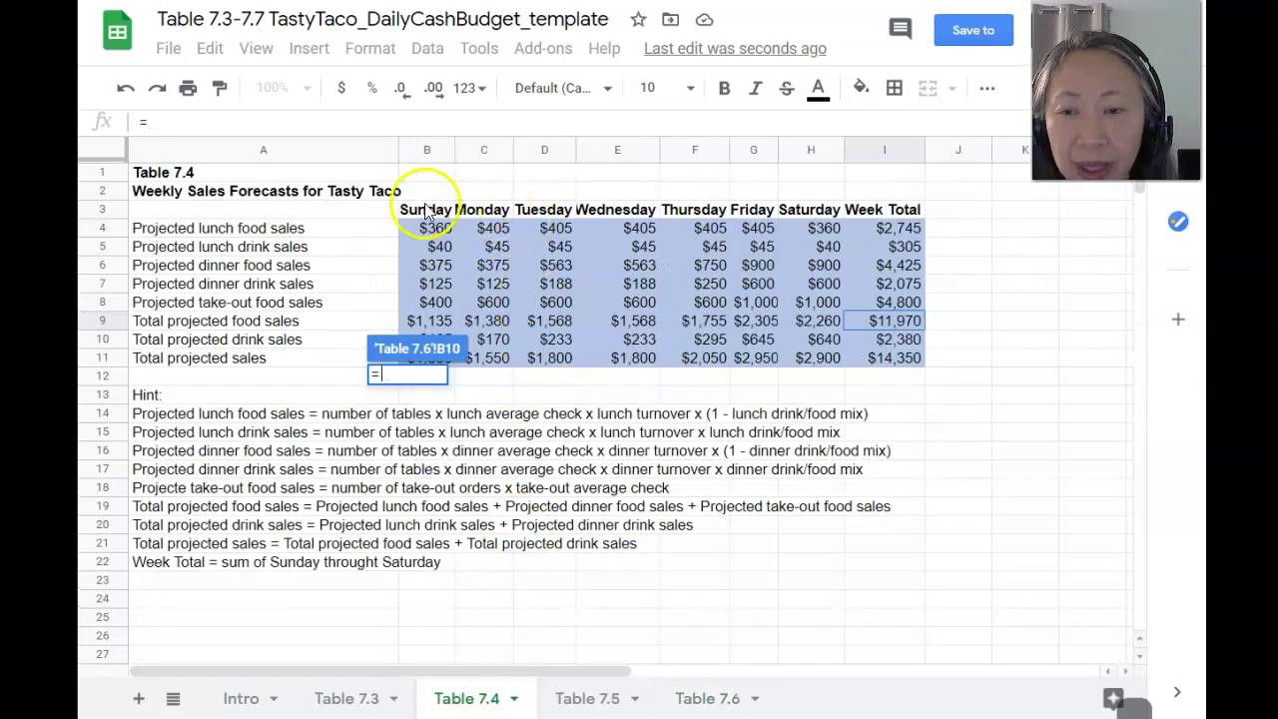
pyautogui.click(888, 339)
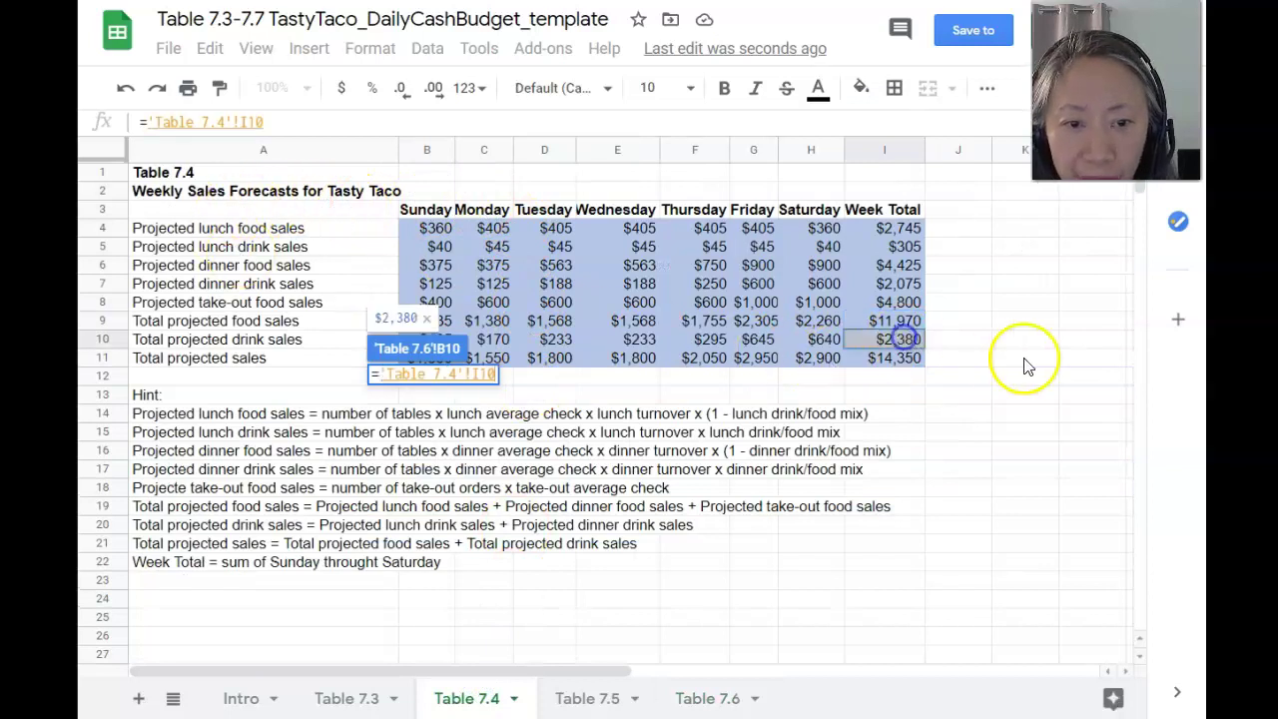
pyautogui.write('*')
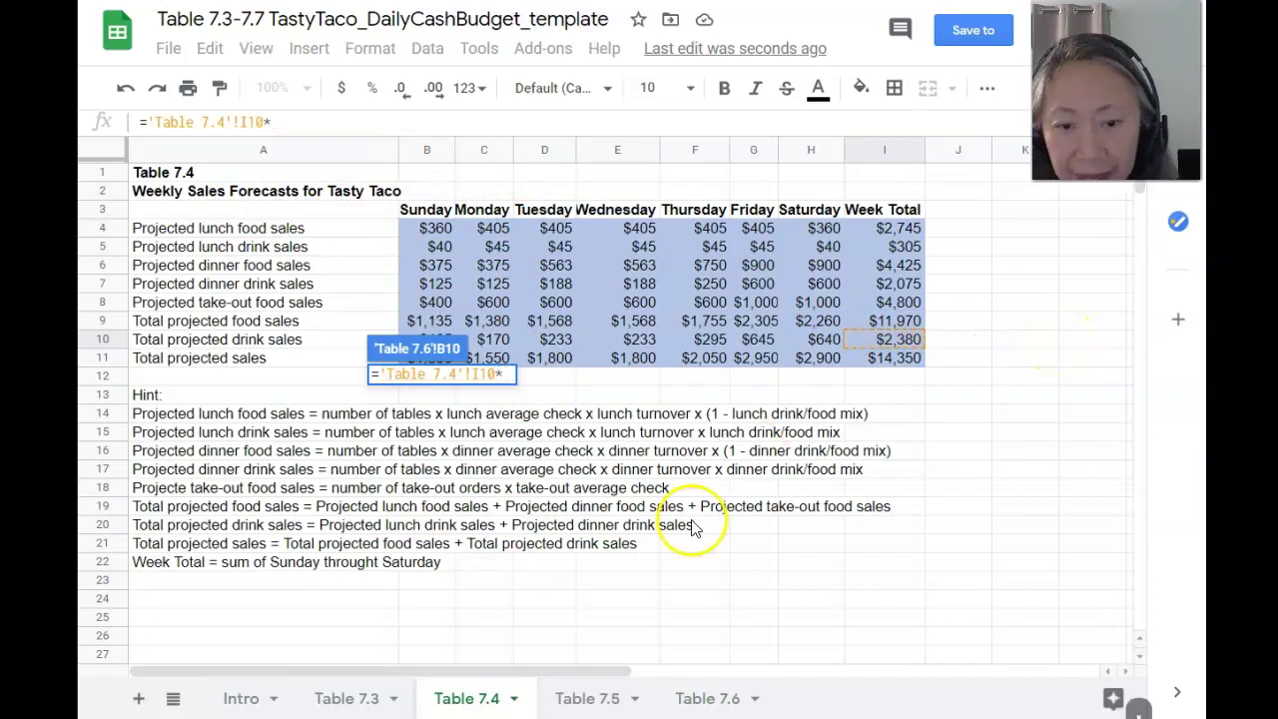
pyautogui.click(701, 699)
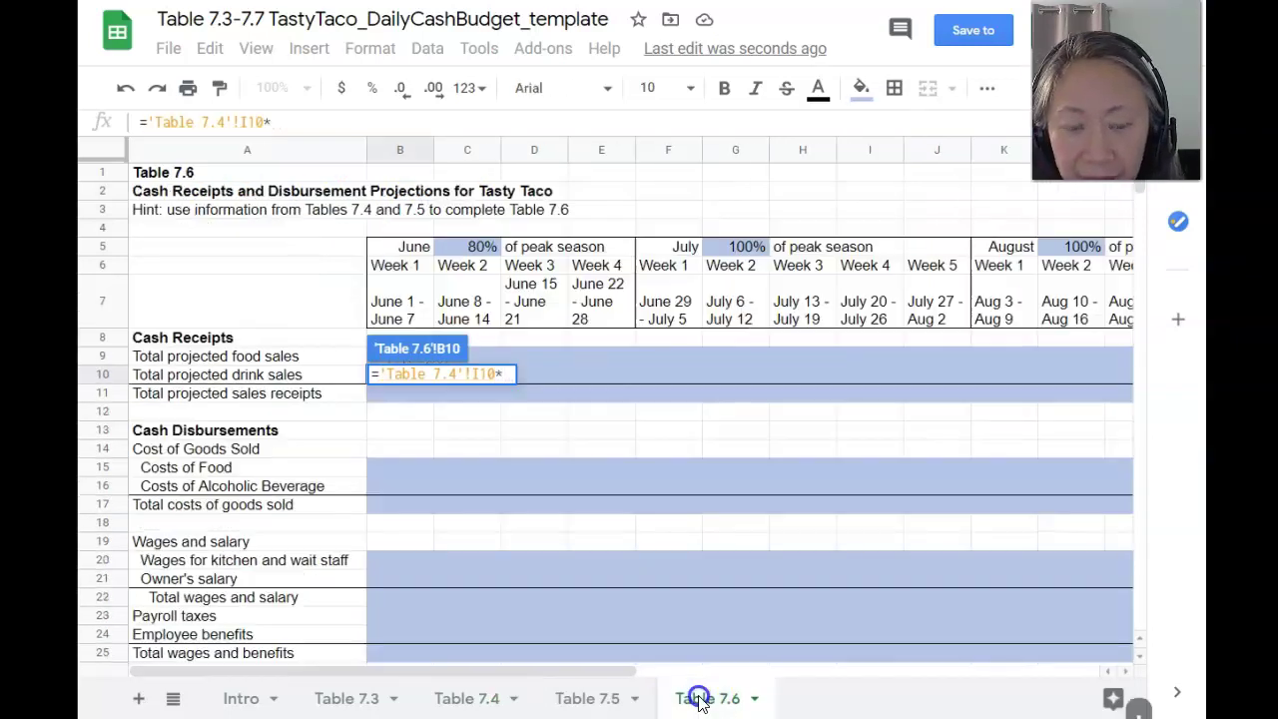
pyautogui.click(480, 247)
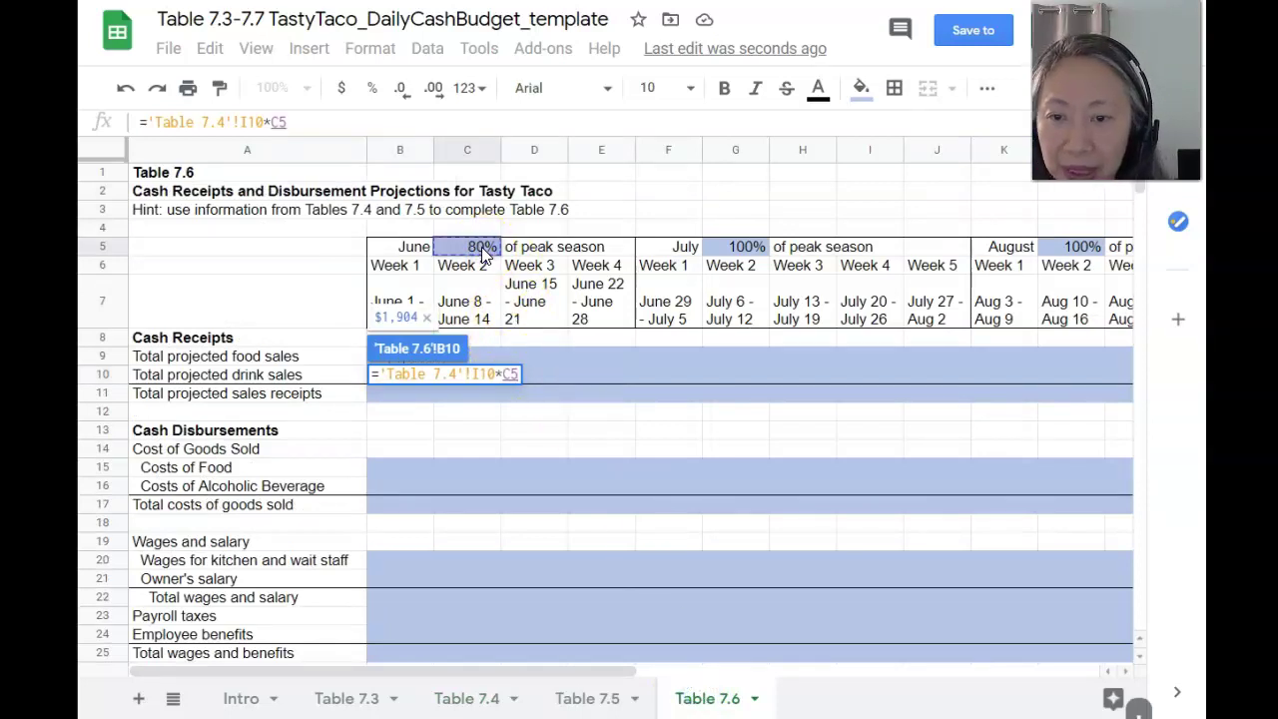
pyautogui.press('Return')
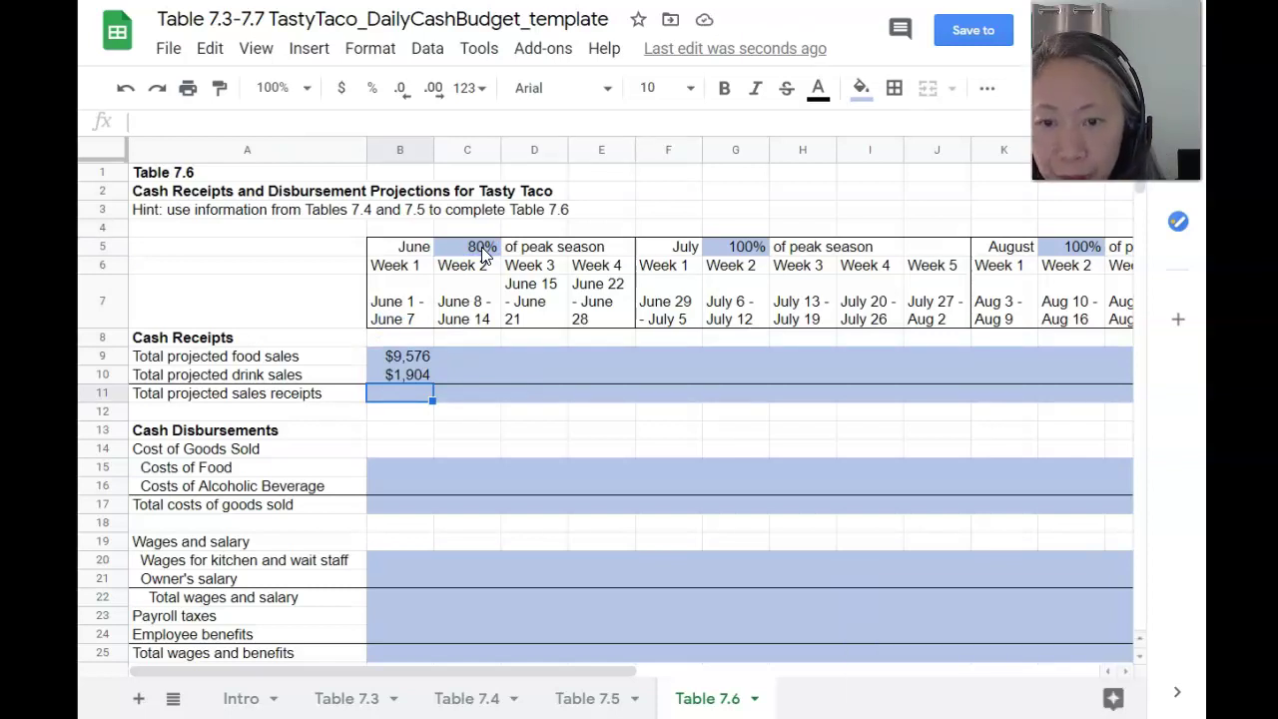
# Add up June Week 1 total projected sales receipts in B11 with =B9+B10
pyautogui.write('=')
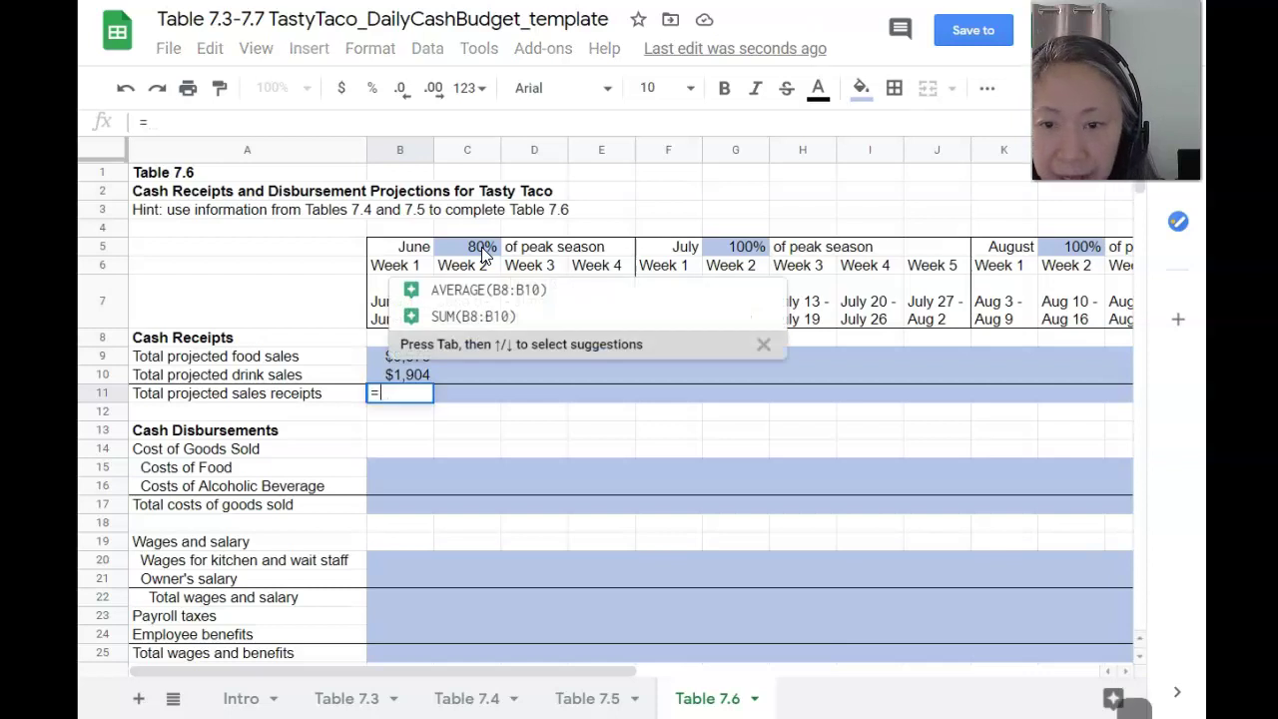
pyautogui.write('B9+B10')
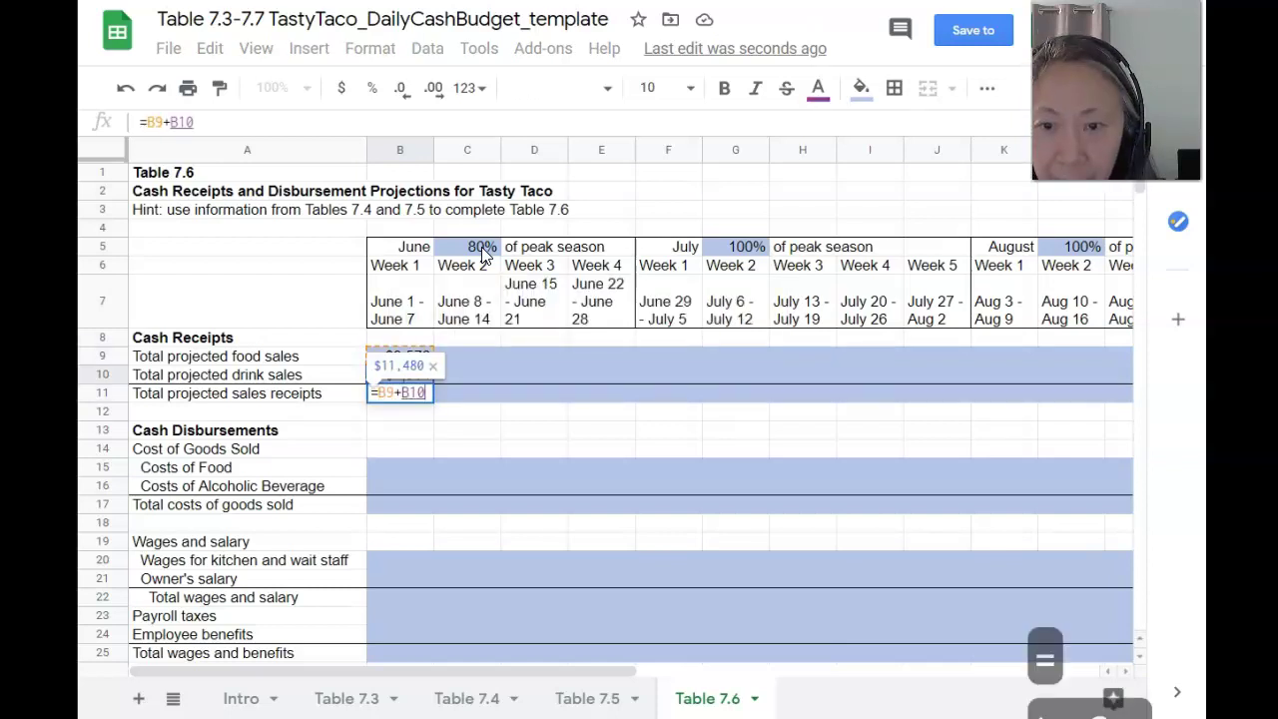
pyautogui.press('Return')
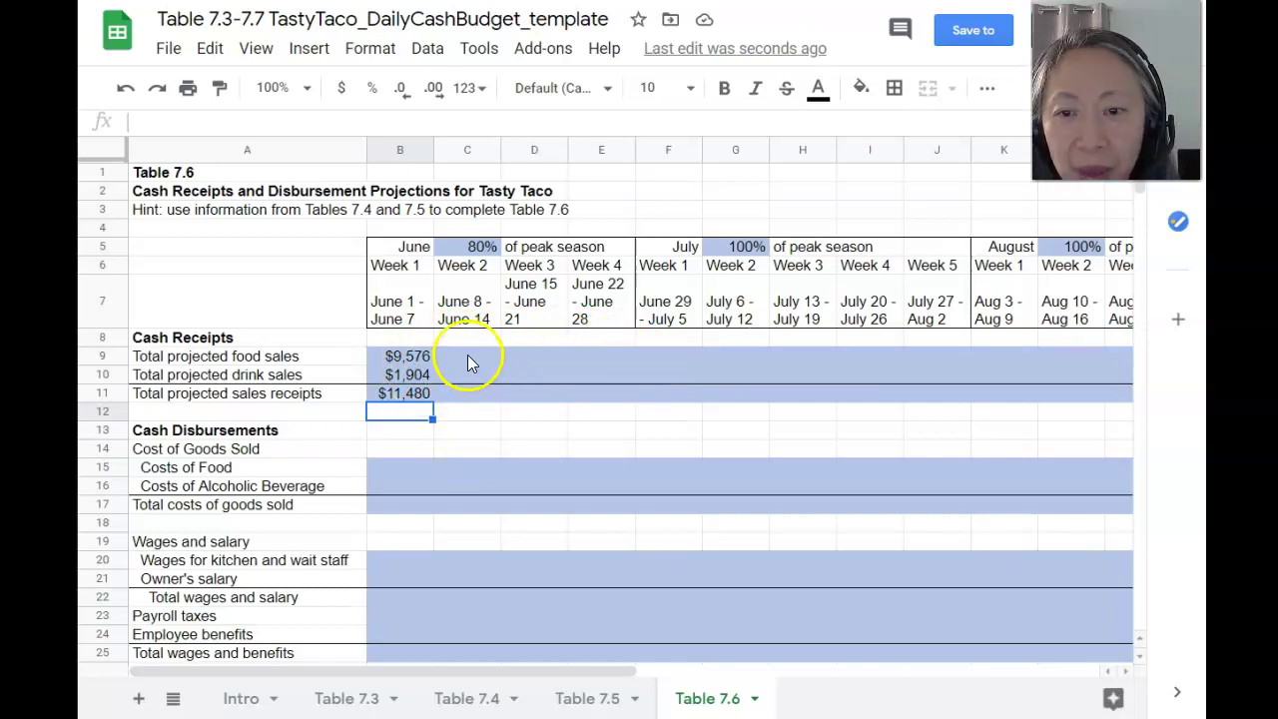
pyautogui.click(418, 362)
pyautogui.click(551, 395)
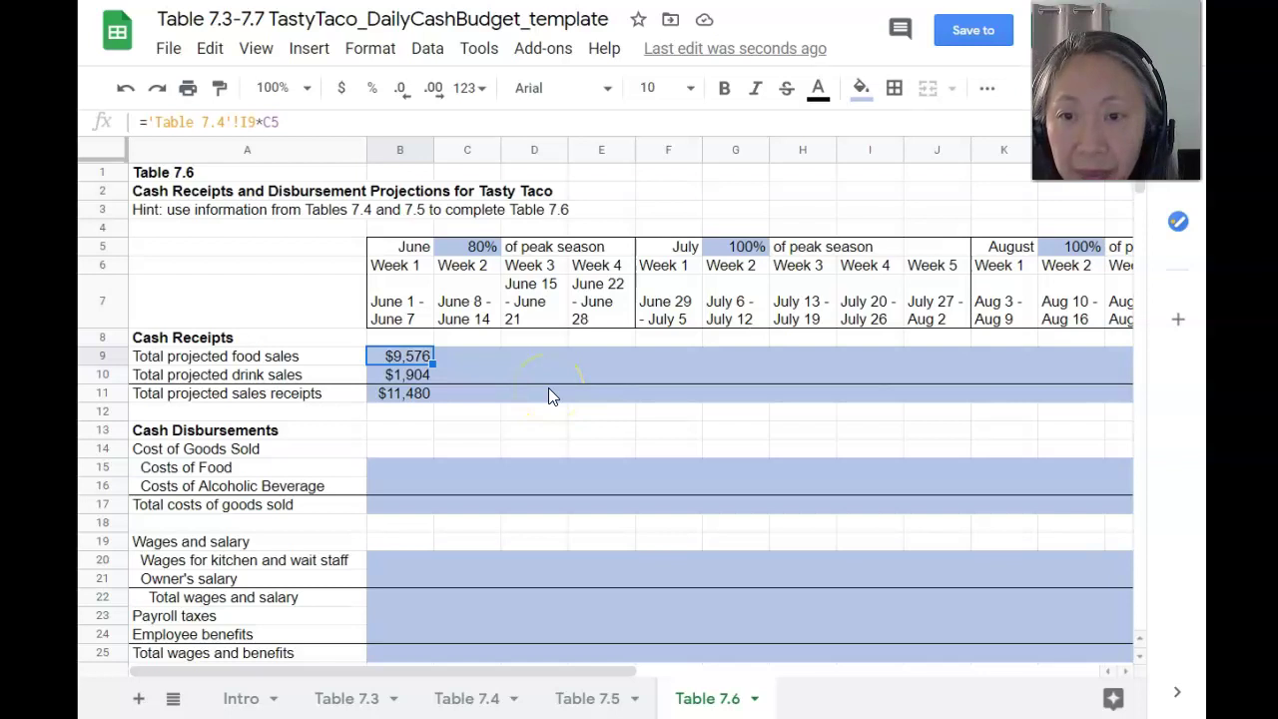
pyautogui.click(214, 122)
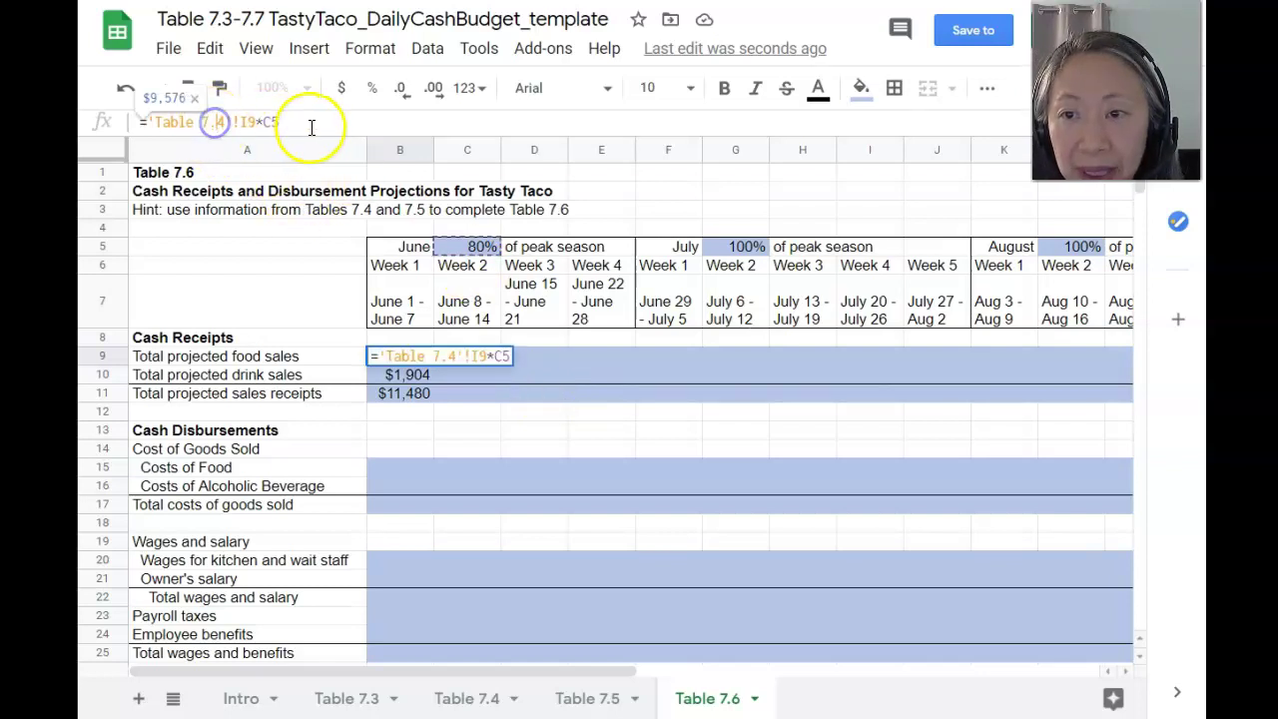
pyautogui.click(248, 122)
pyautogui.press('F4')
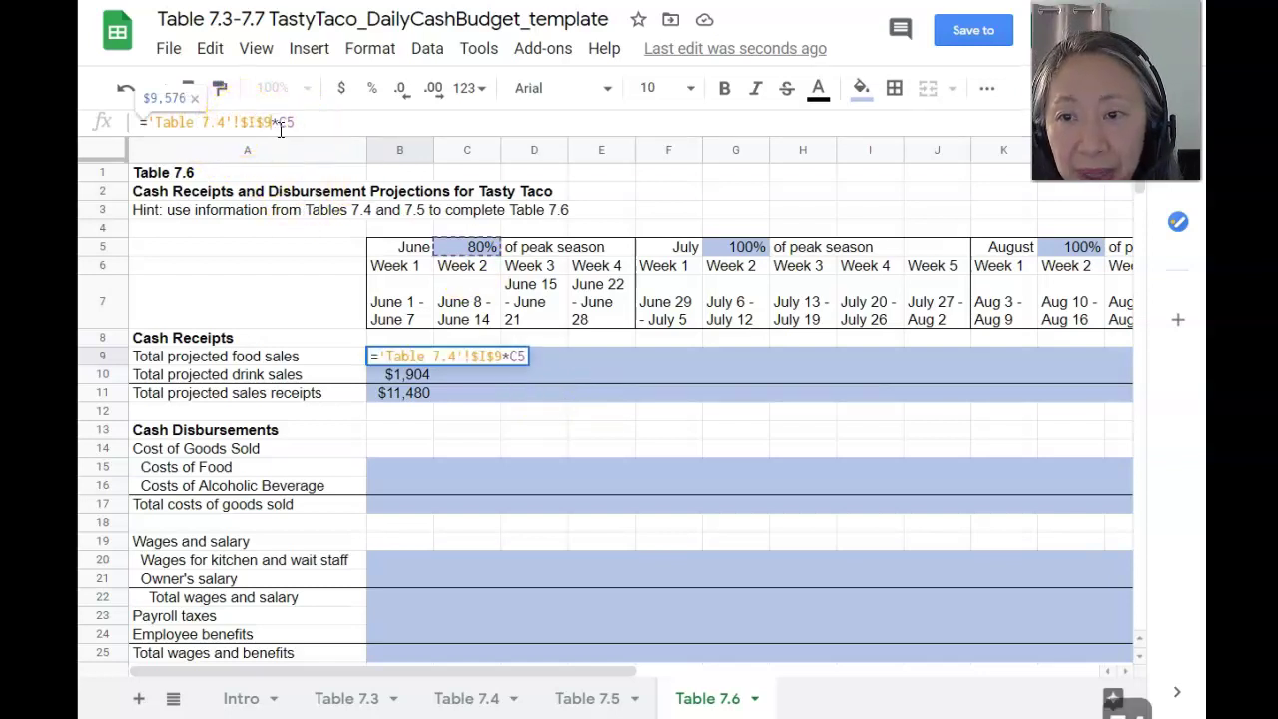
pyautogui.press('F4')
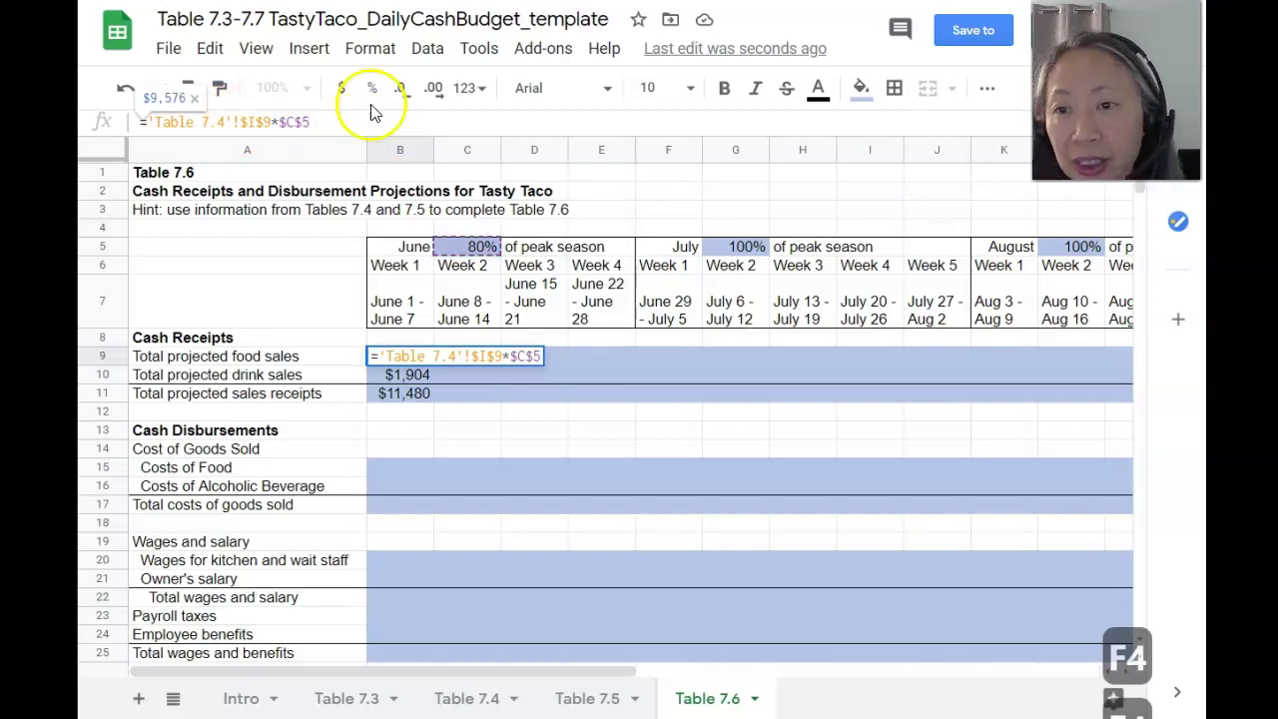
pyautogui.click(363, 130)
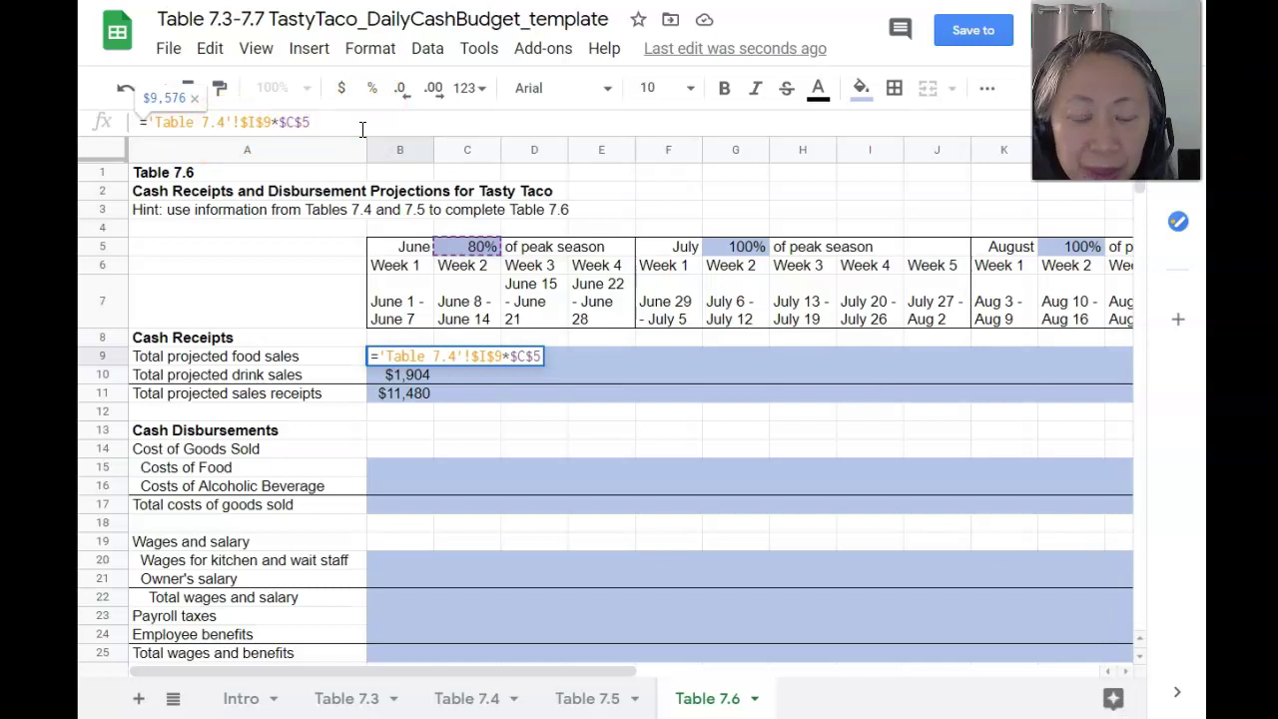
pyautogui.press('Escape')
# Make both references in the B9 food sales formula absolute, giving ='Table 7.4'!$I$9*$C$5
pyautogui.click(185, 118)
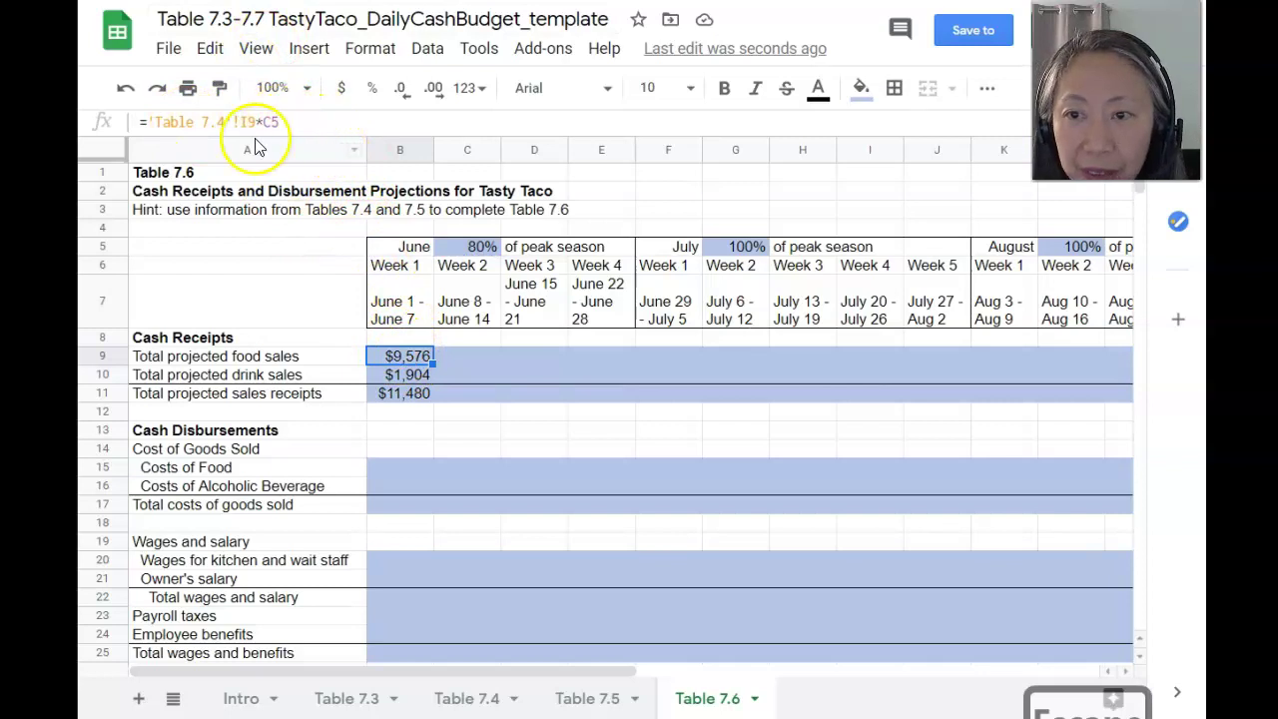
pyautogui.click(249, 121)
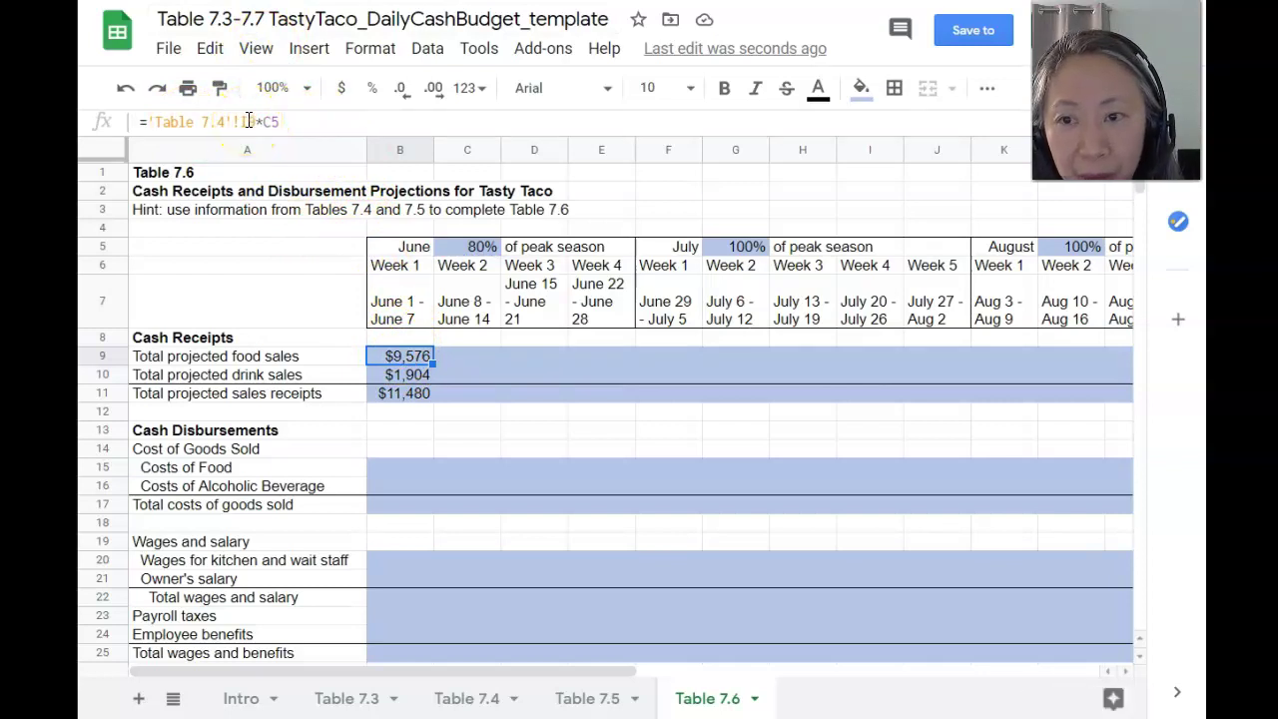
pyautogui.click(248, 121)
pyautogui.click(252, 124)
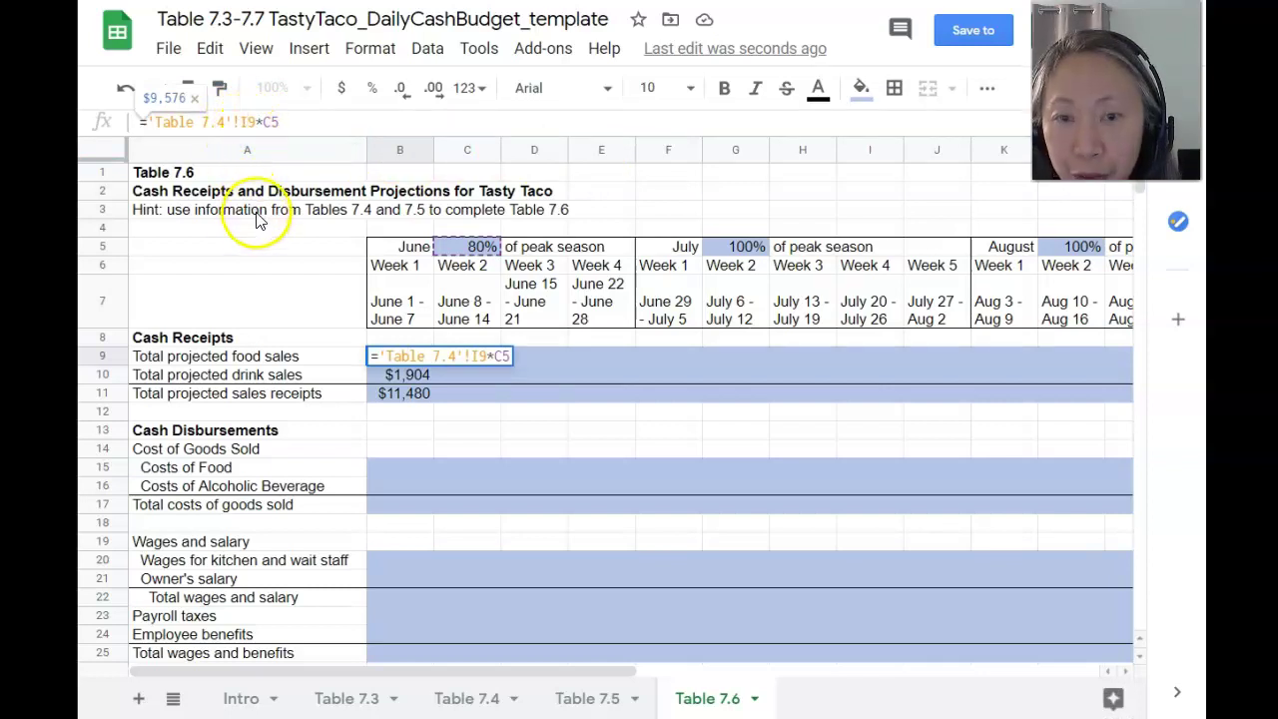
pyautogui.press('F4')
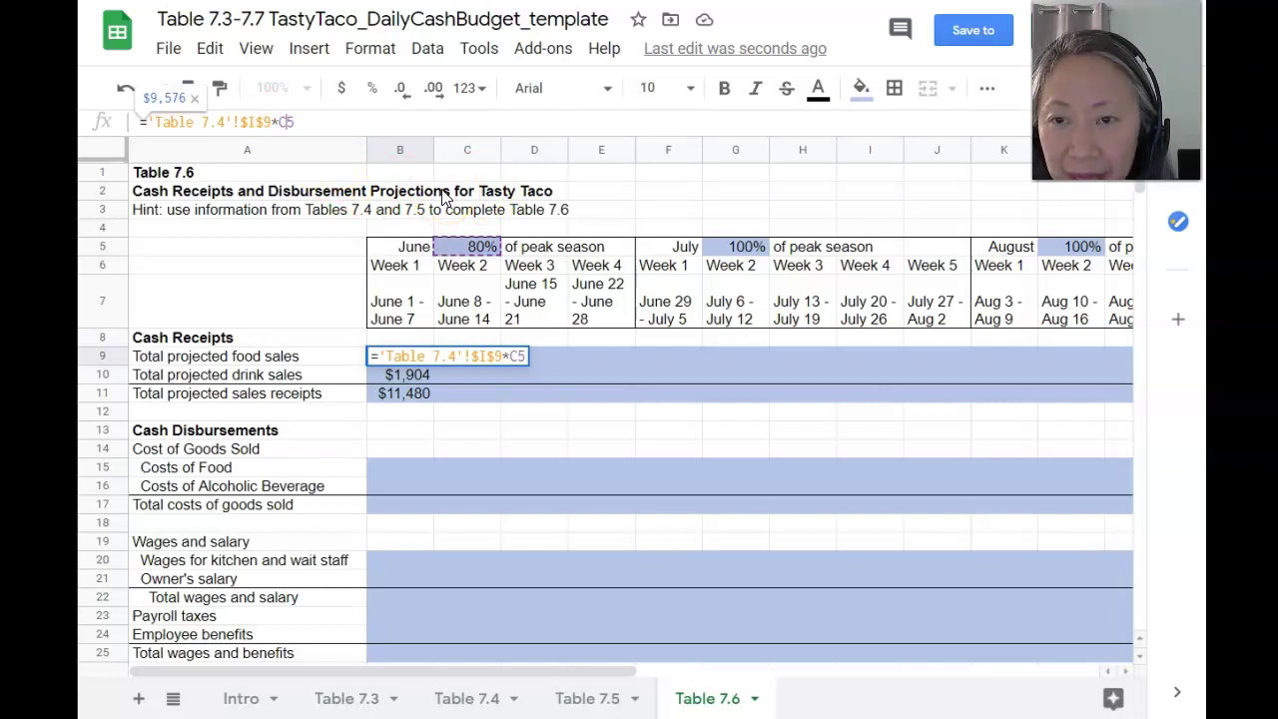
pyautogui.press('F4')
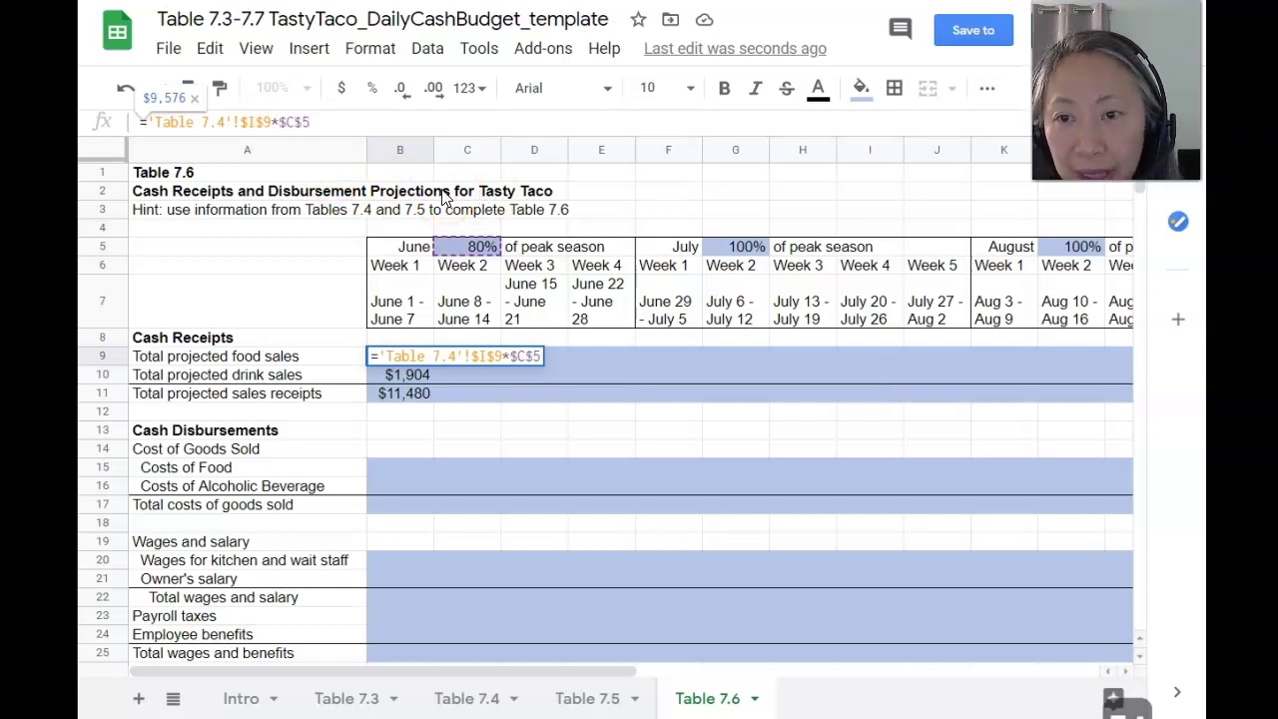
pyautogui.press('F4')
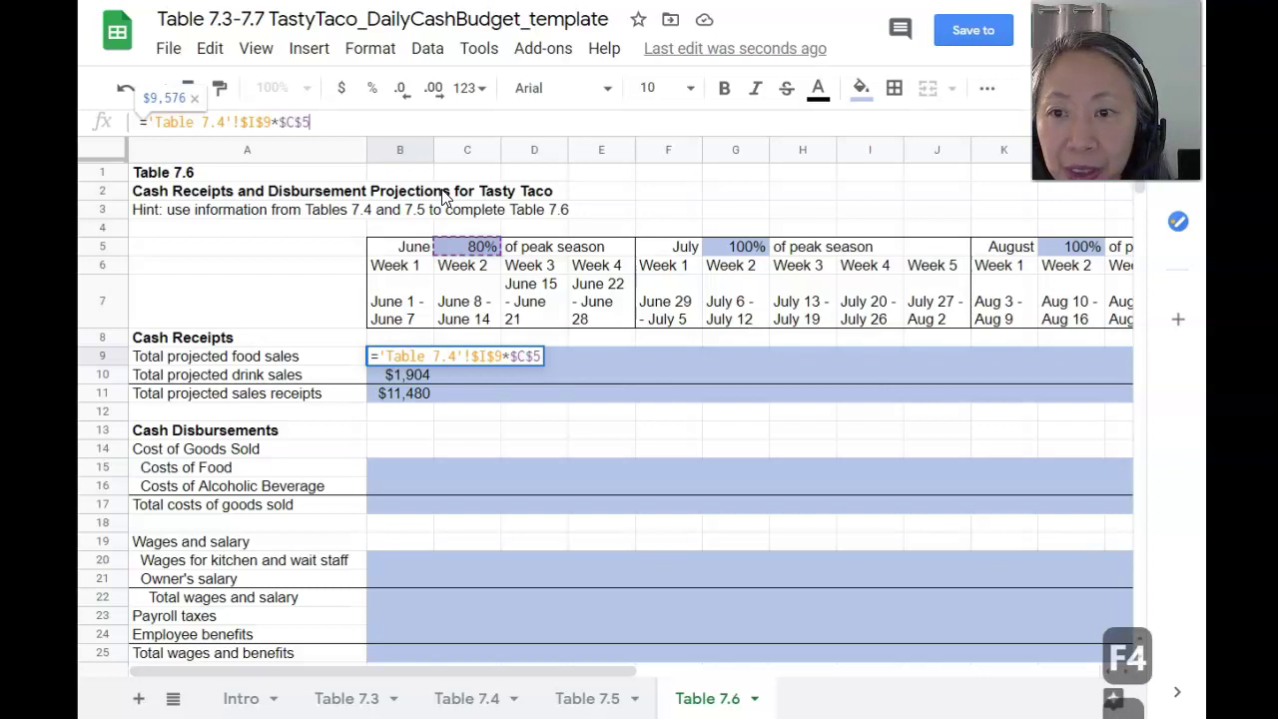
pyautogui.press('Right')
pyautogui.press('Left')
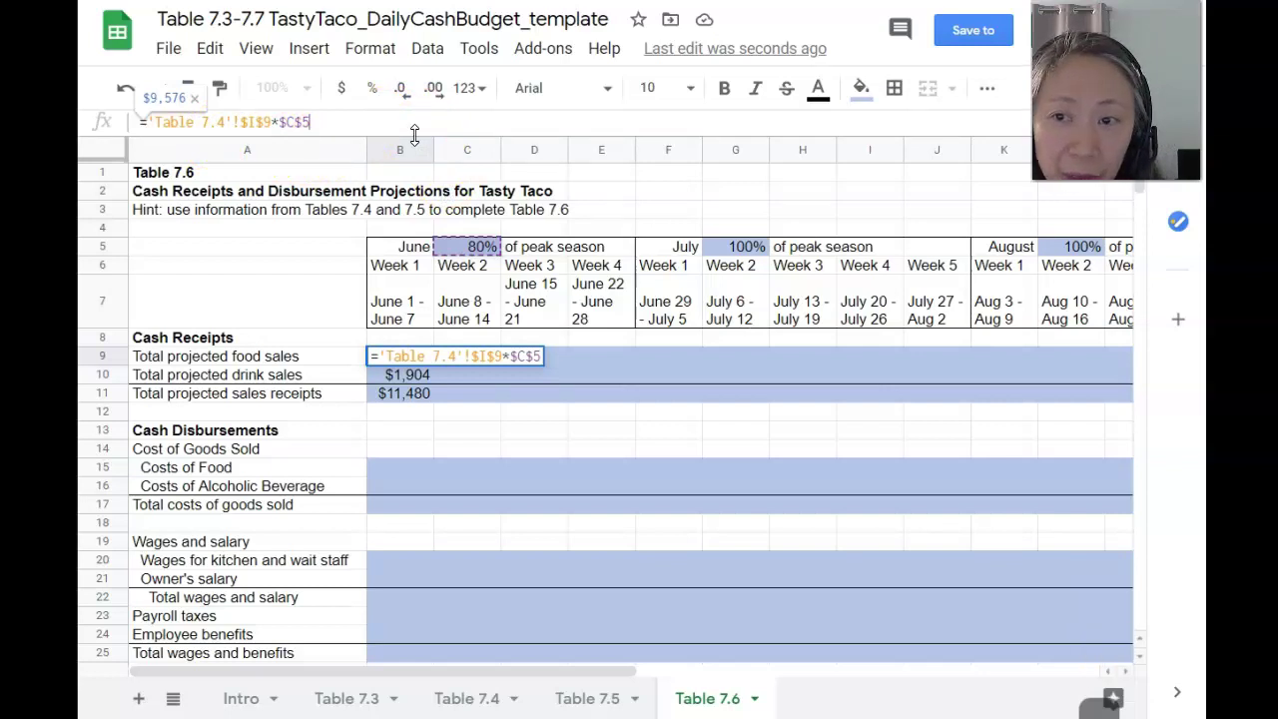
pyautogui.press('Return')
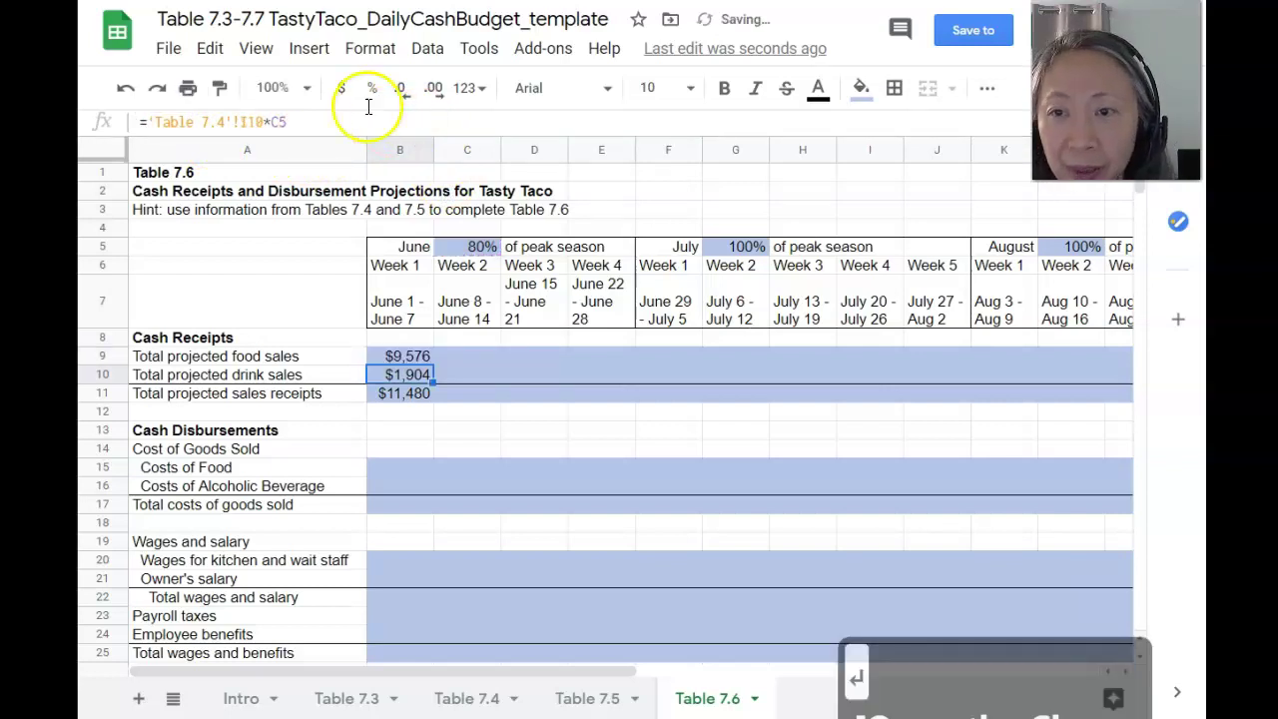
# Make both references in the B10 drink sales formula absolute, giving ='Table 7.4'!$I$10*$C$5
pyautogui.click(252, 122)
pyautogui.press('F4')
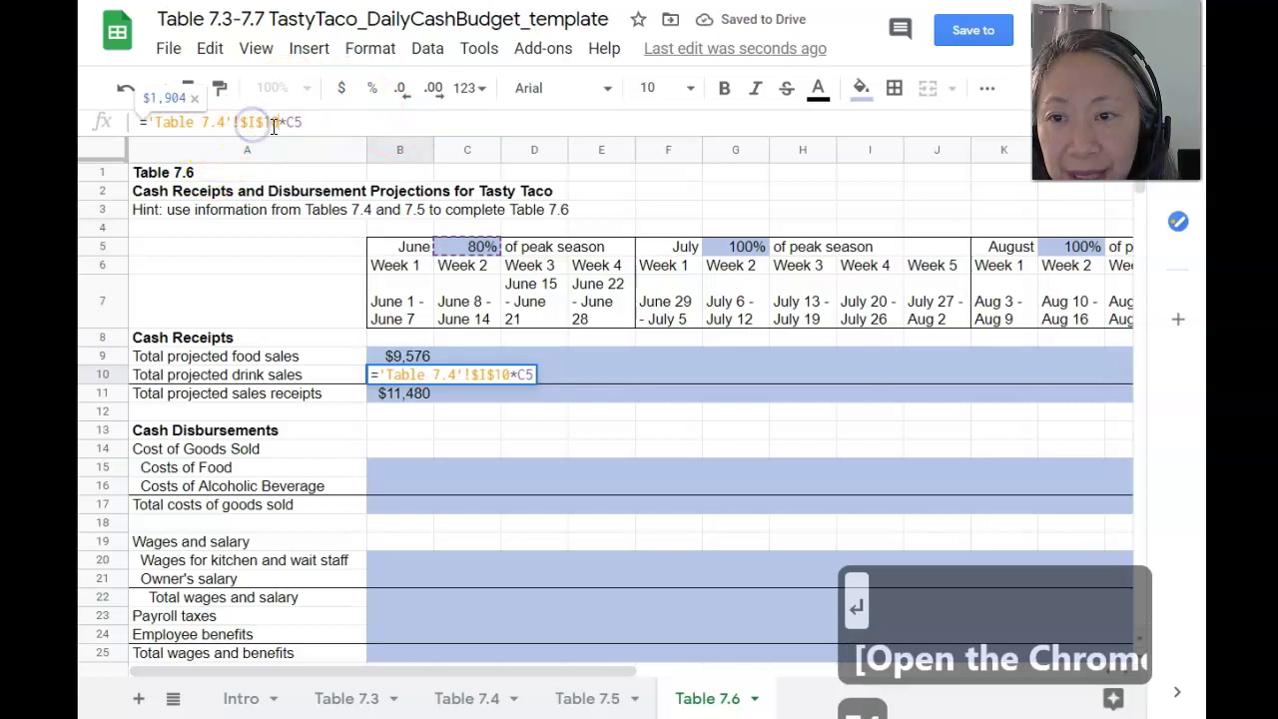
pyautogui.click(307, 121)
pyautogui.press('F4')
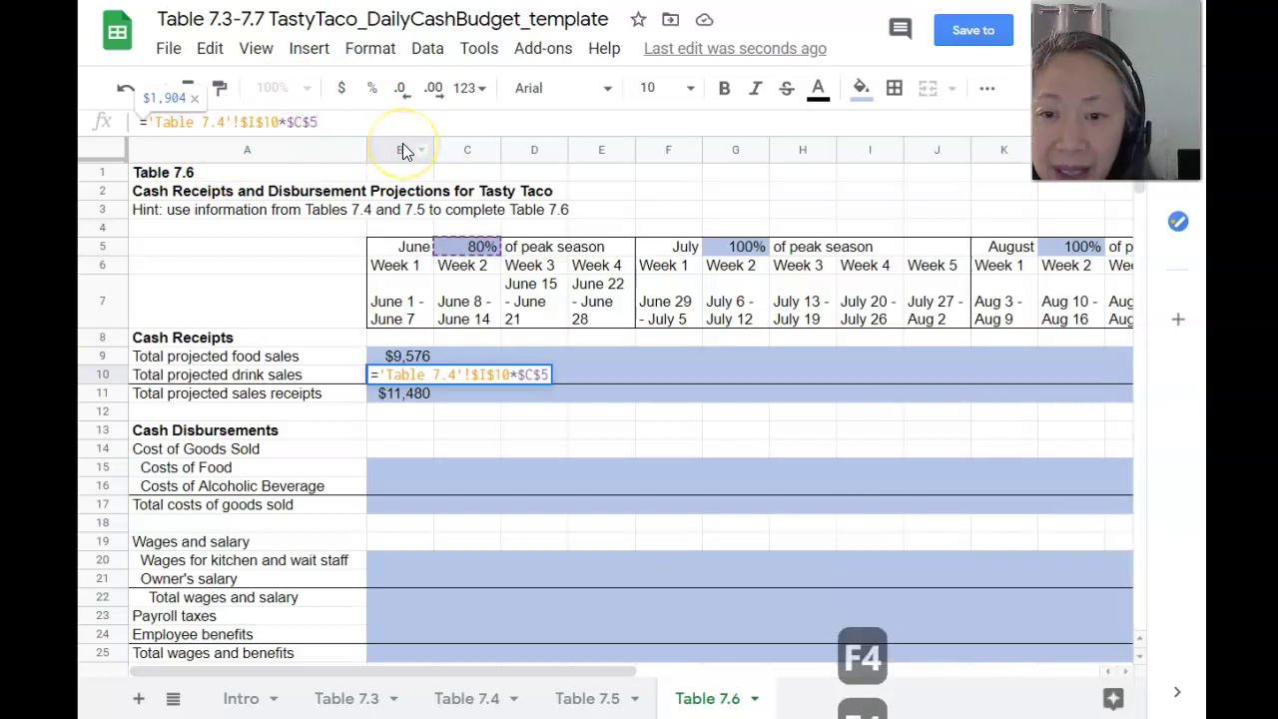
pyautogui.press('Return')
# Copy the June Week 1 cash receipts formulas in B9:B11 across to June Weeks 2 to 4, through column E
pyautogui.press('Up')
pyautogui.press('Up')
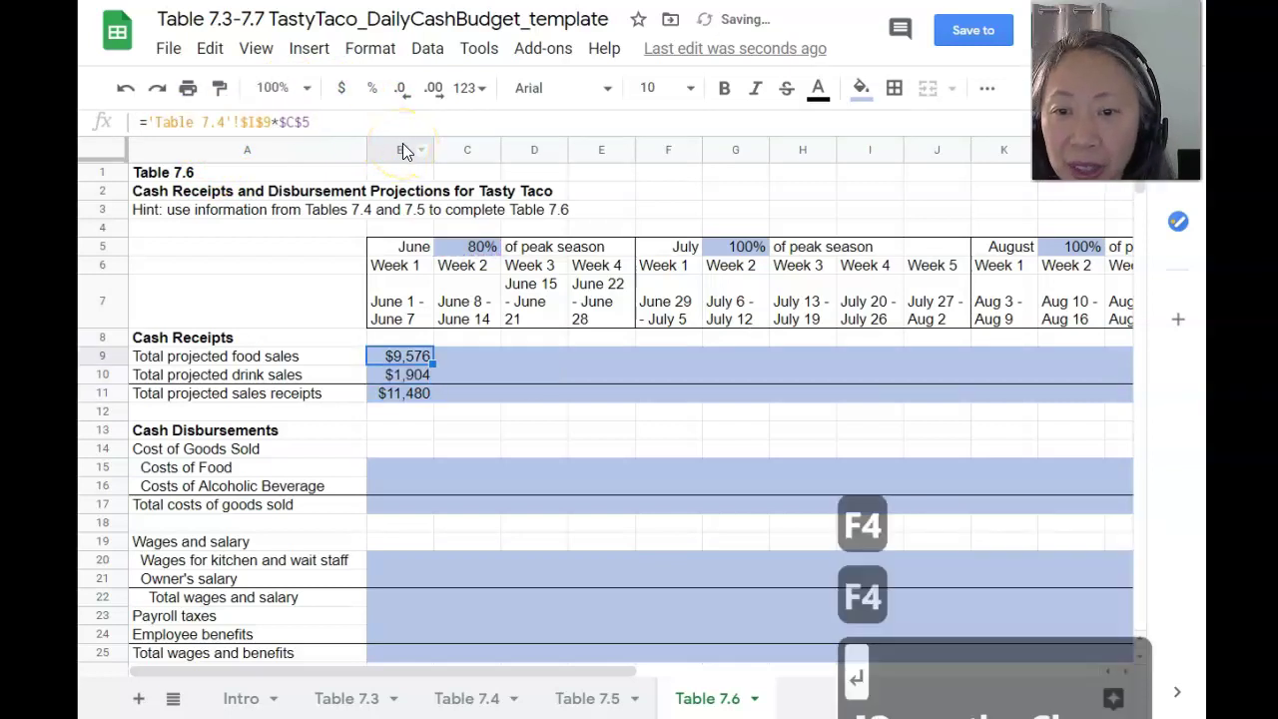
pyautogui.hotkey('shift', 'Down')
pyautogui.hotkey('shift', 'Down')
pyautogui.hotkey('ctrl', 'c')
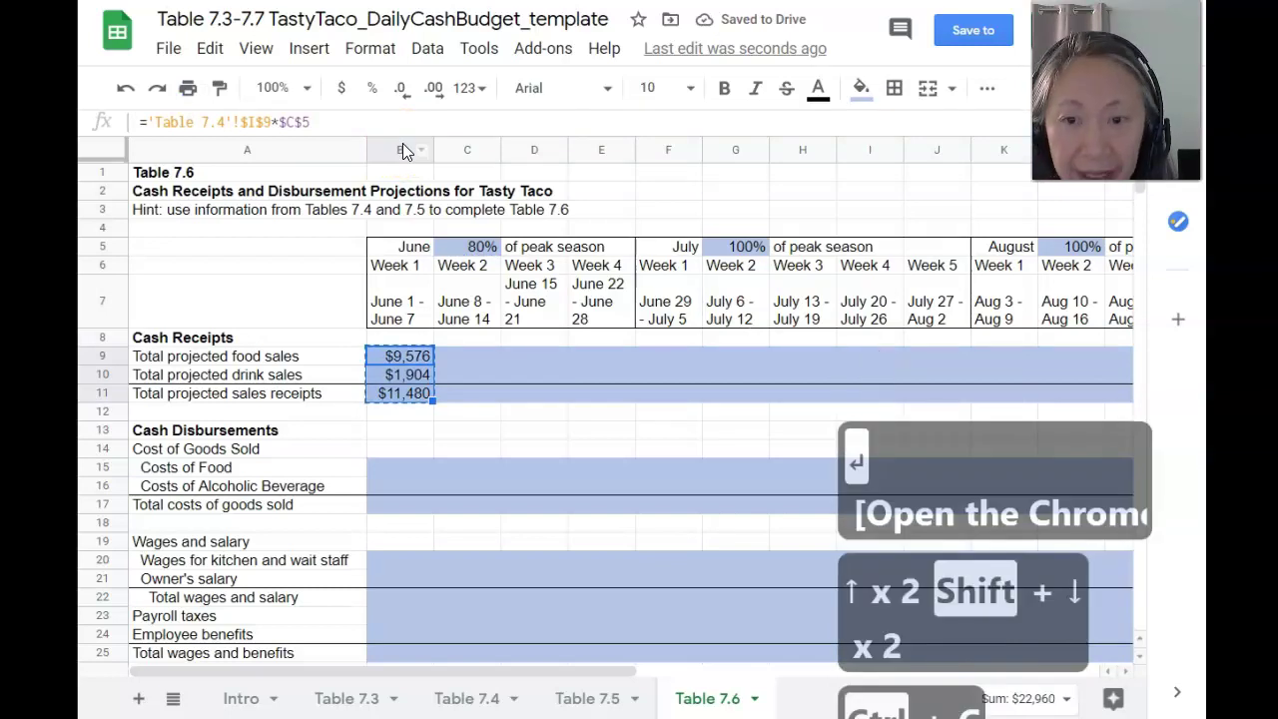
pyautogui.hotkey('shift', 'Right')
pyautogui.hotkey('shift', 'Right')
pyautogui.hotkey('shift', 'Right')
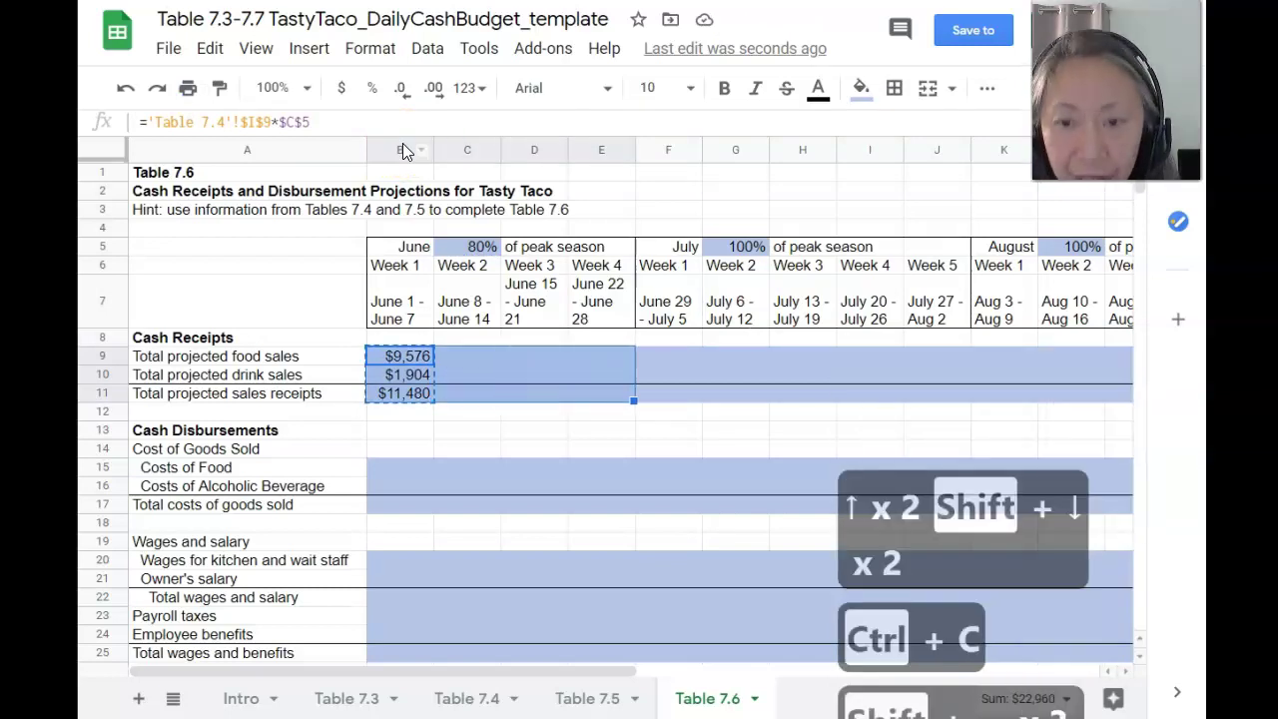
pyautogui.hotkey('ctrl', 'v')
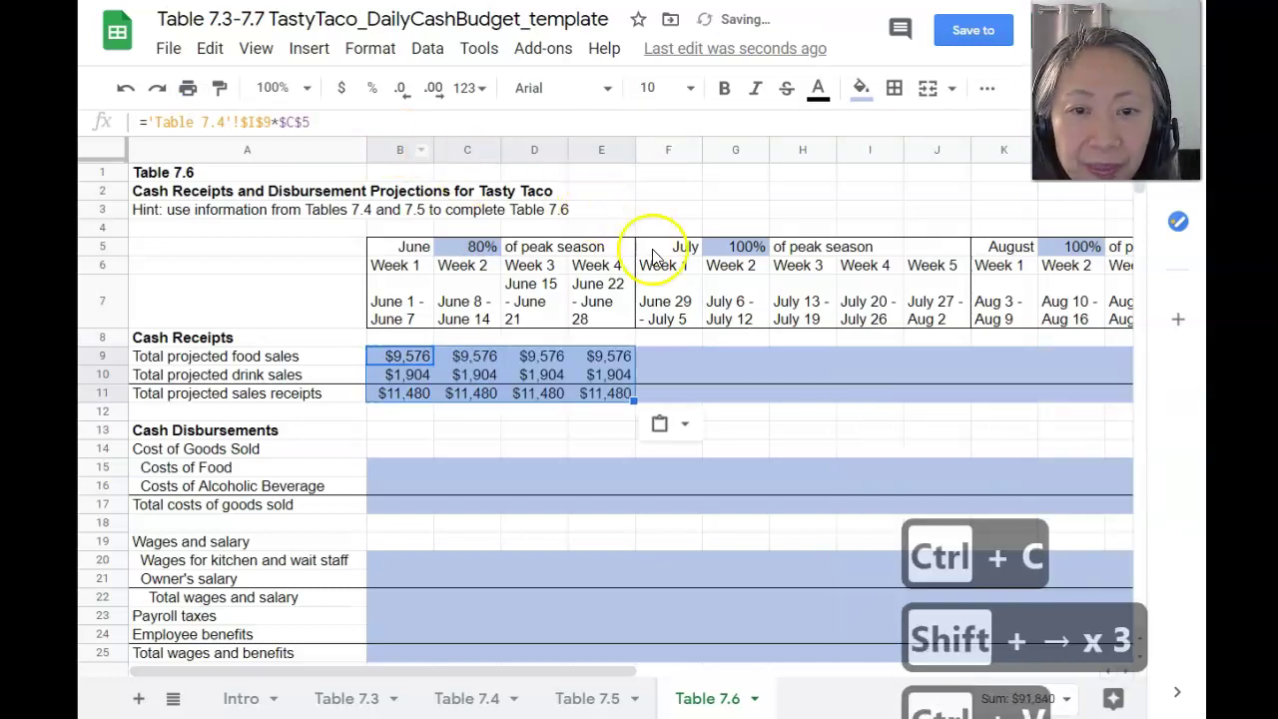
# Calculate July Week 1 total projected food sales in F9 of Table 7.6 with ='Table 7.4'!$I$9*$G$5
pyautogui.click(664, 355)
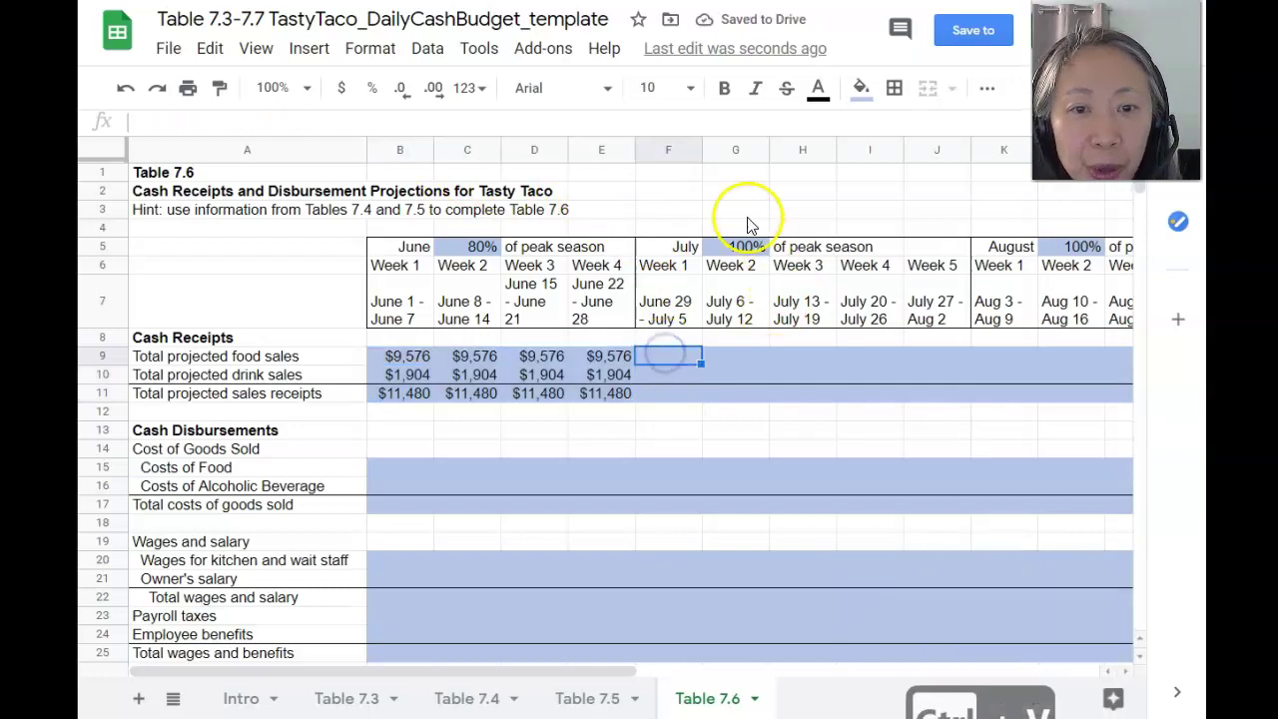
pyautogui.write('=')
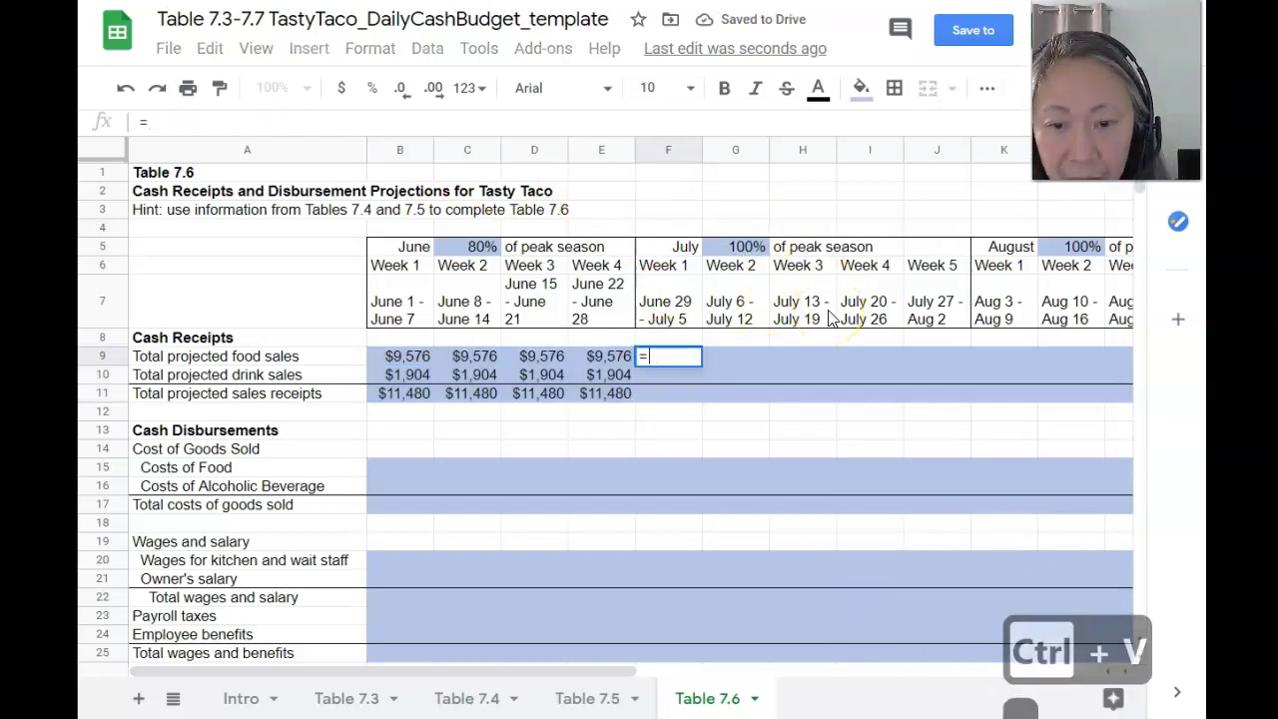
pyautogui.click(478, 704)
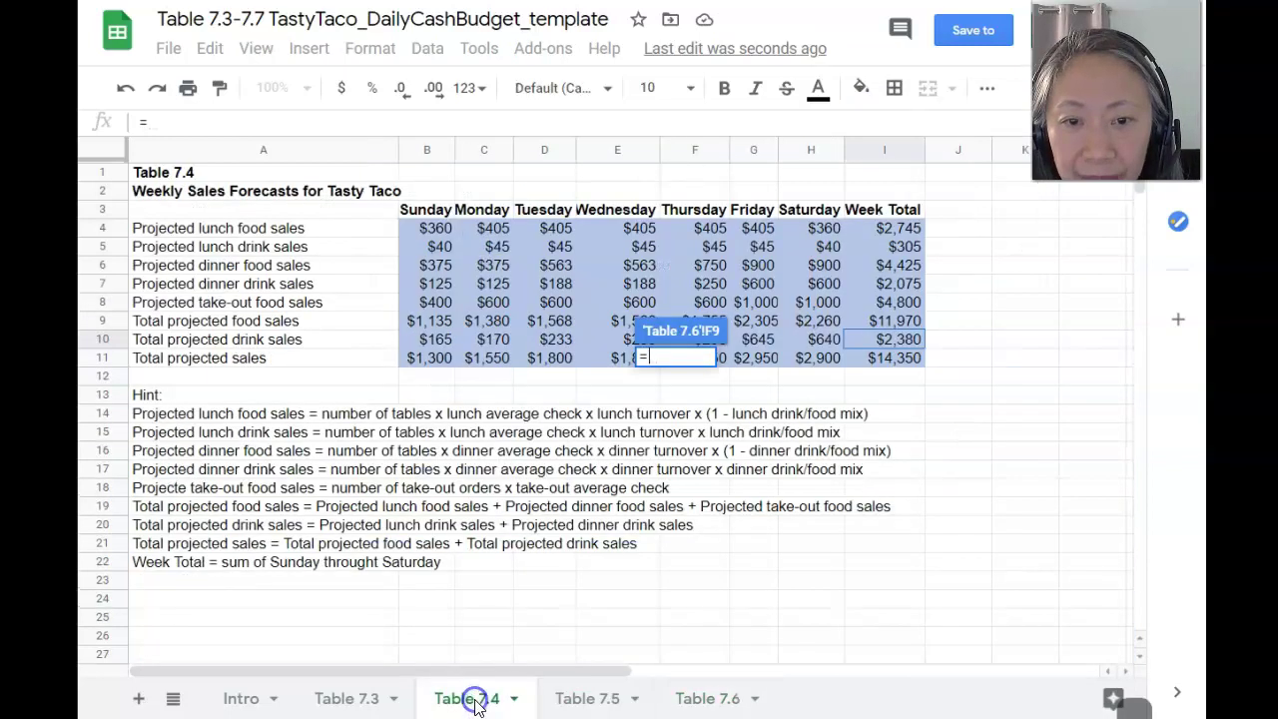
pyautogui.click(904, 321)
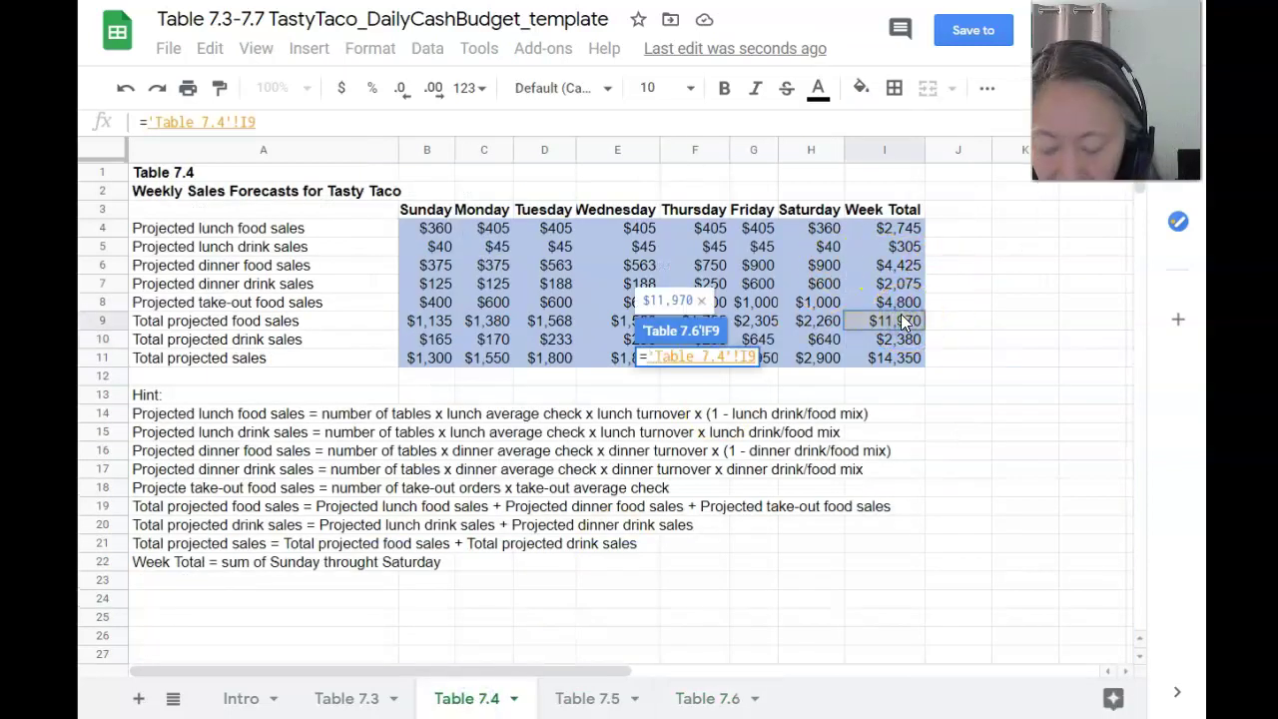
pyautogui.press('F4')
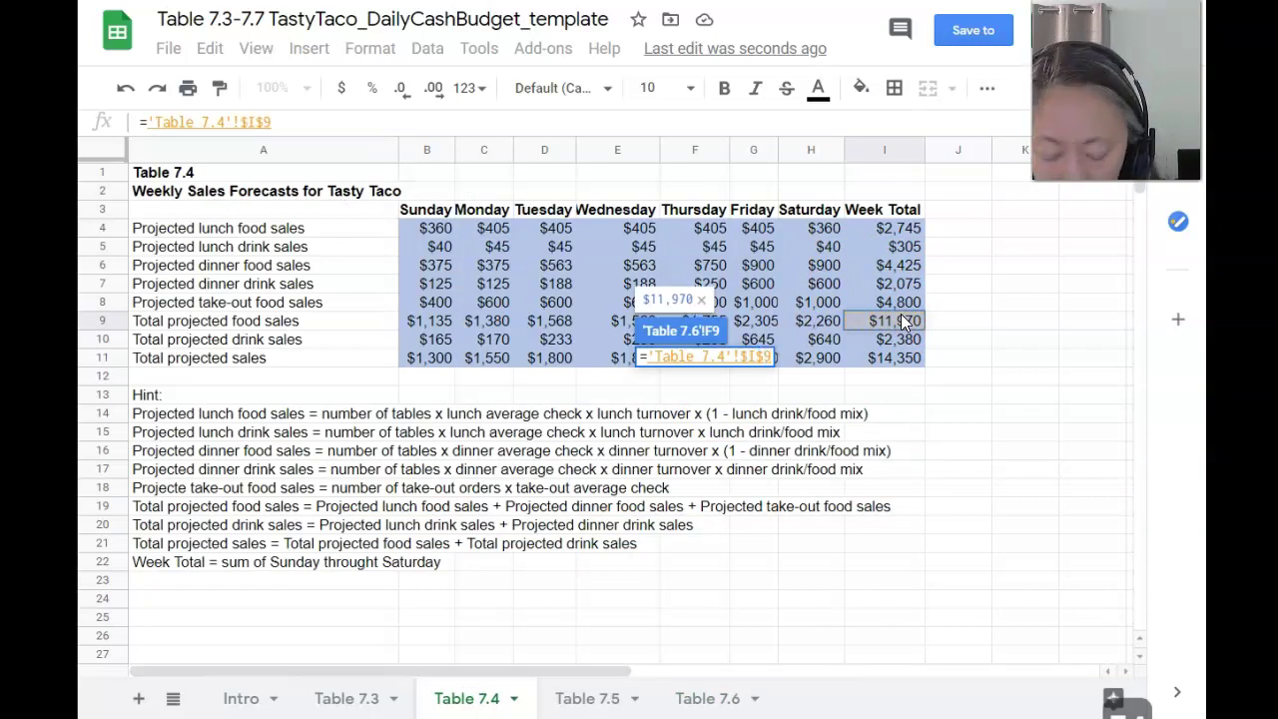
pyautogui.write('*')
pyautogui.click(717, 702)
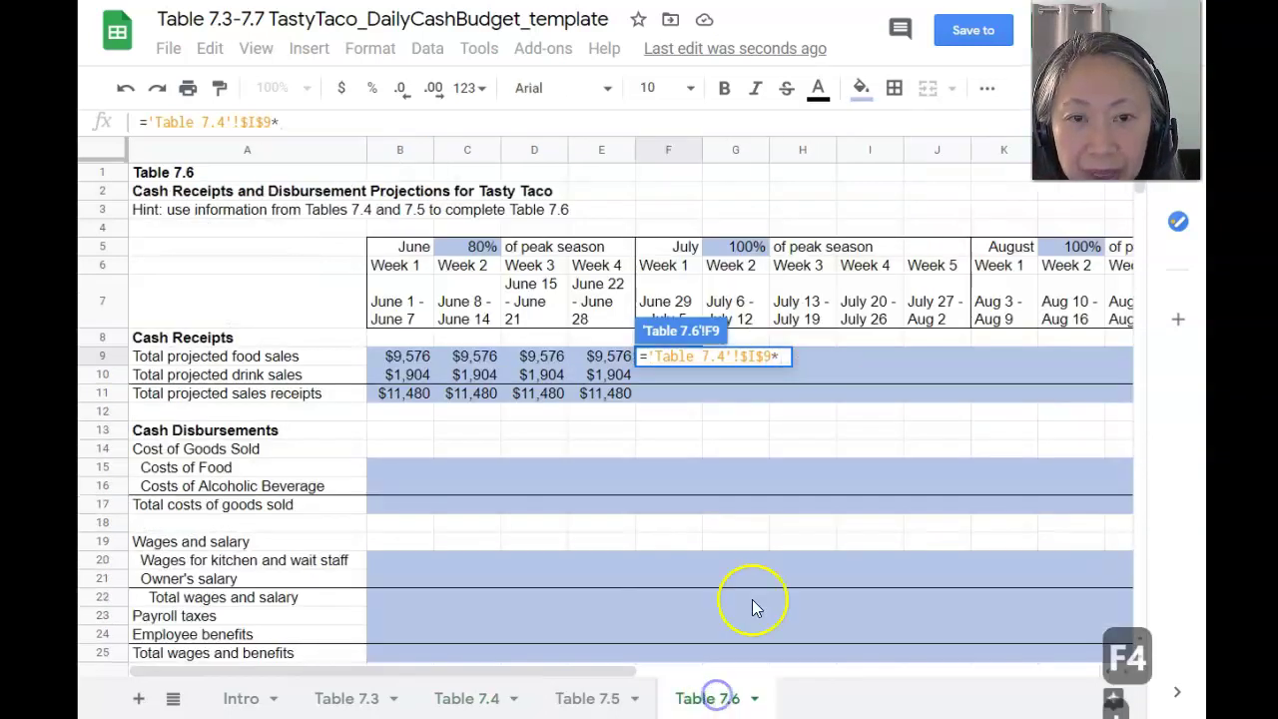
pyautogui.click(750, 249)
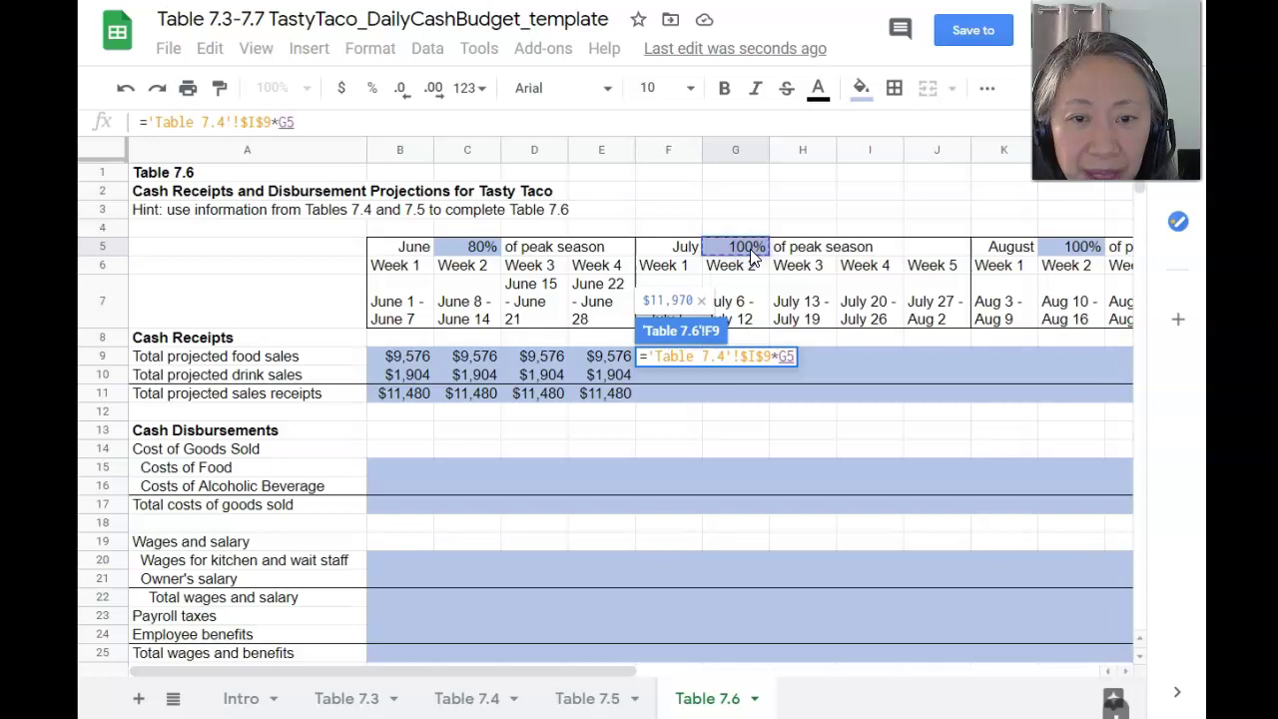
pyautogui.press('F4')
pyautogui.press('Return')
# Calculate July Week 1 total projected drink sales in F10 of Table 7.6 with ='Table 7.4'!$I$10*$G$5
pyautogui.write('=')
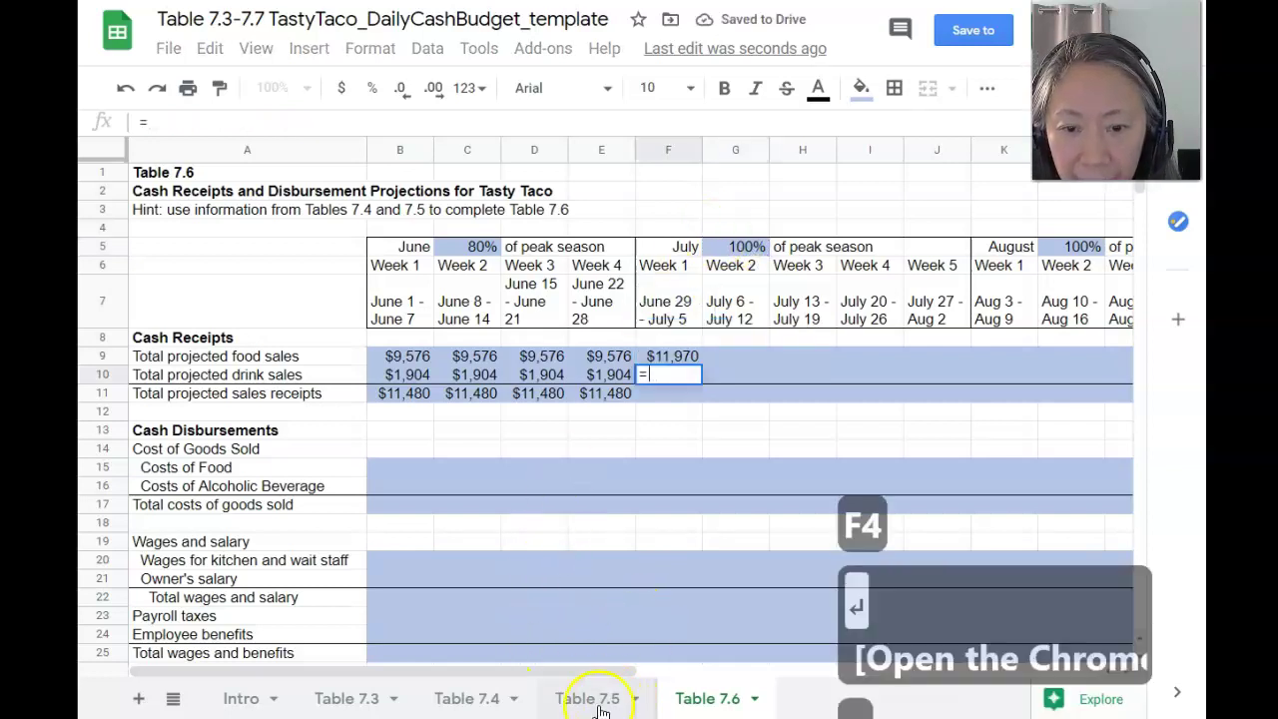
pyautogui.click(477, 698)
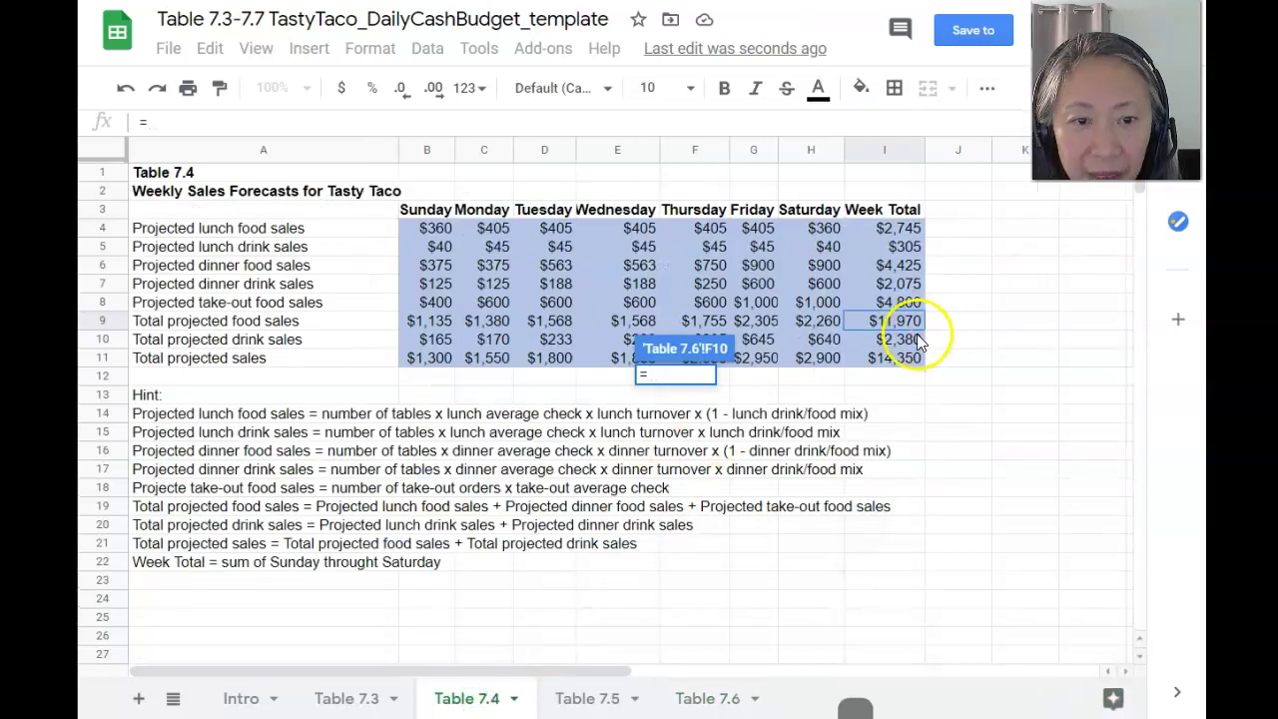
pyautogui.click(911, 341)
pyautogui.press('F4')
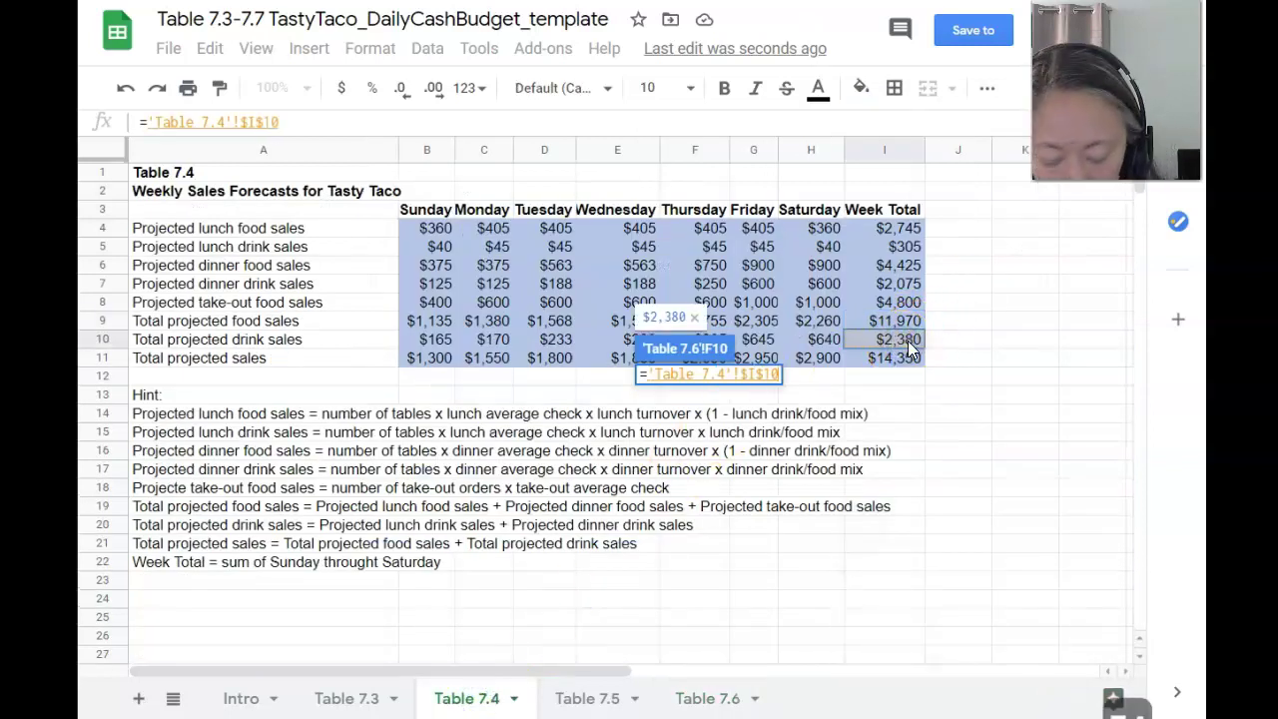
pyautogui.write('*')
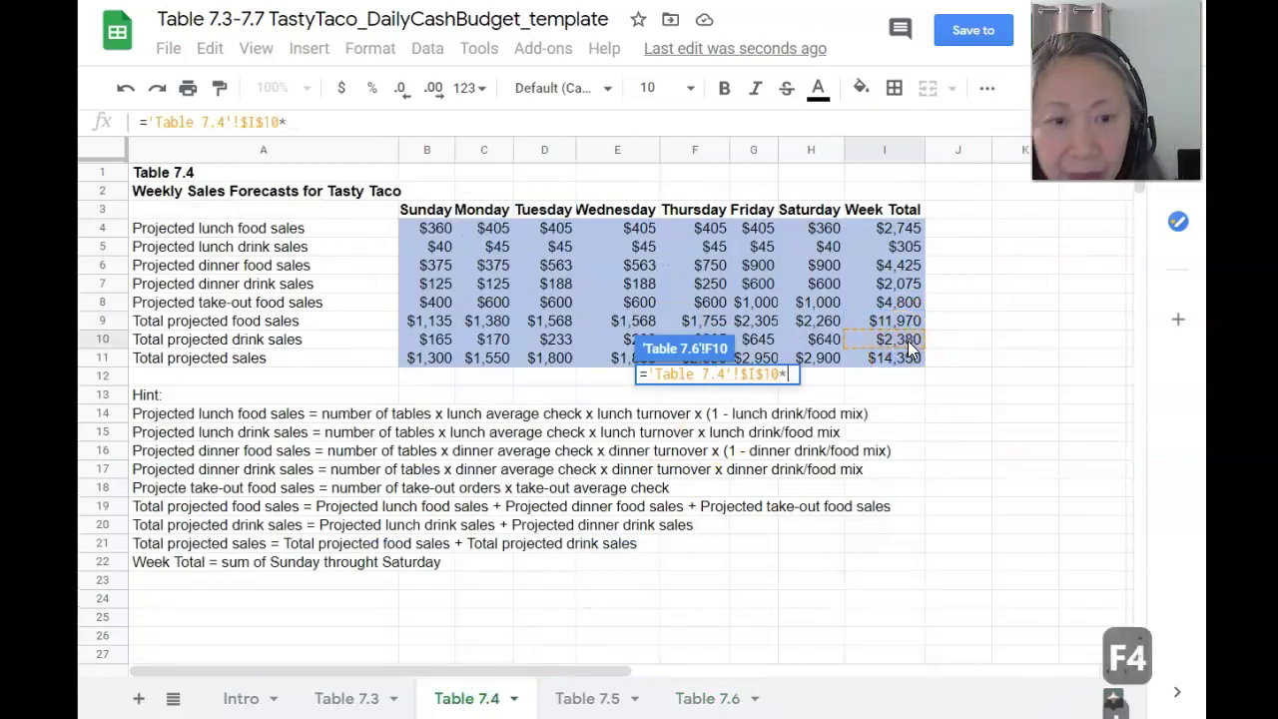
pyautogui.click(687, 696)
pyautogui.click(739, 248)
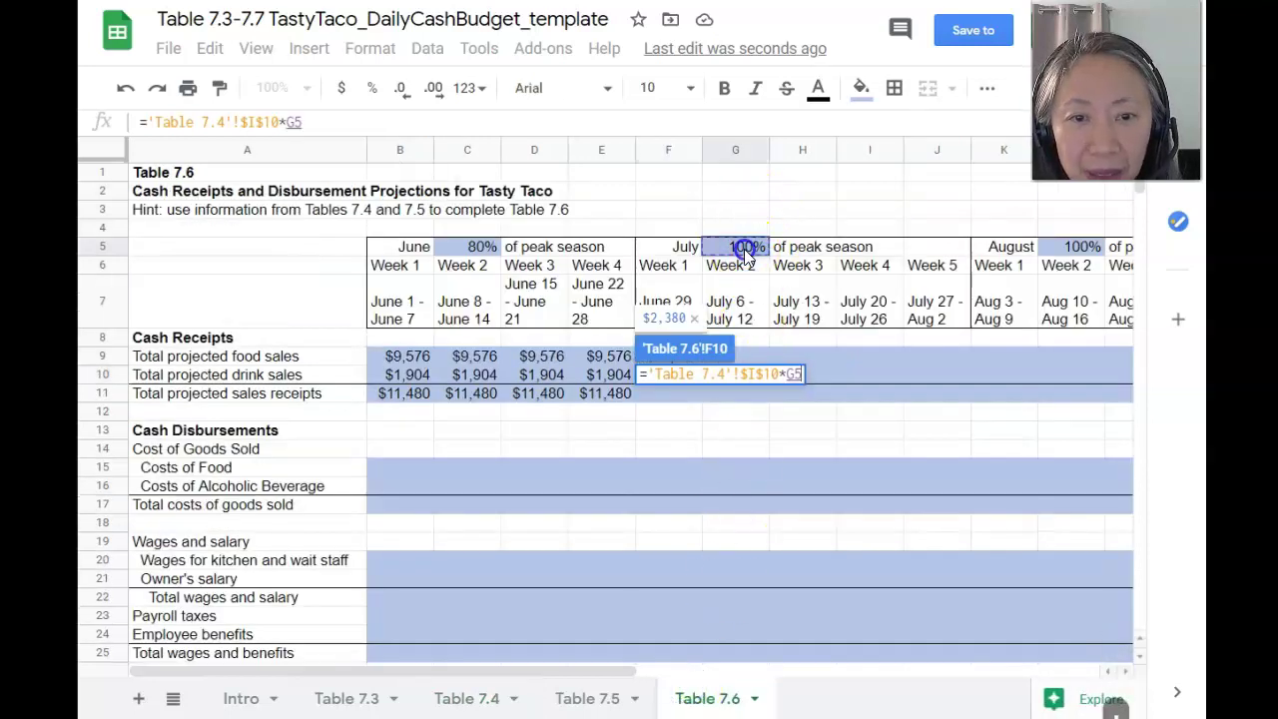
pyautogui.press('F4')
pyautogui.press('Return')
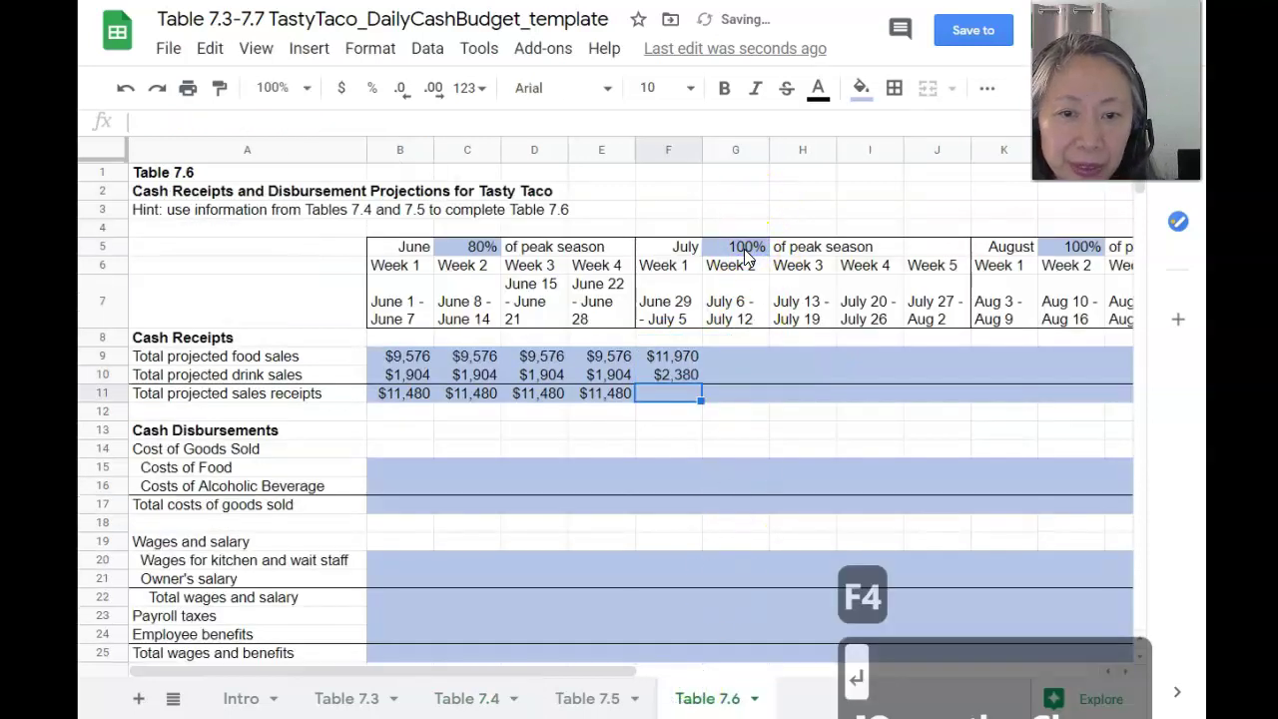
# Add up July Week 1 total projected sales receipts in F11 with =F9+F10
pyautogui.press('Up')
pyautogui.press('Down')
pyautogui.press('Down')
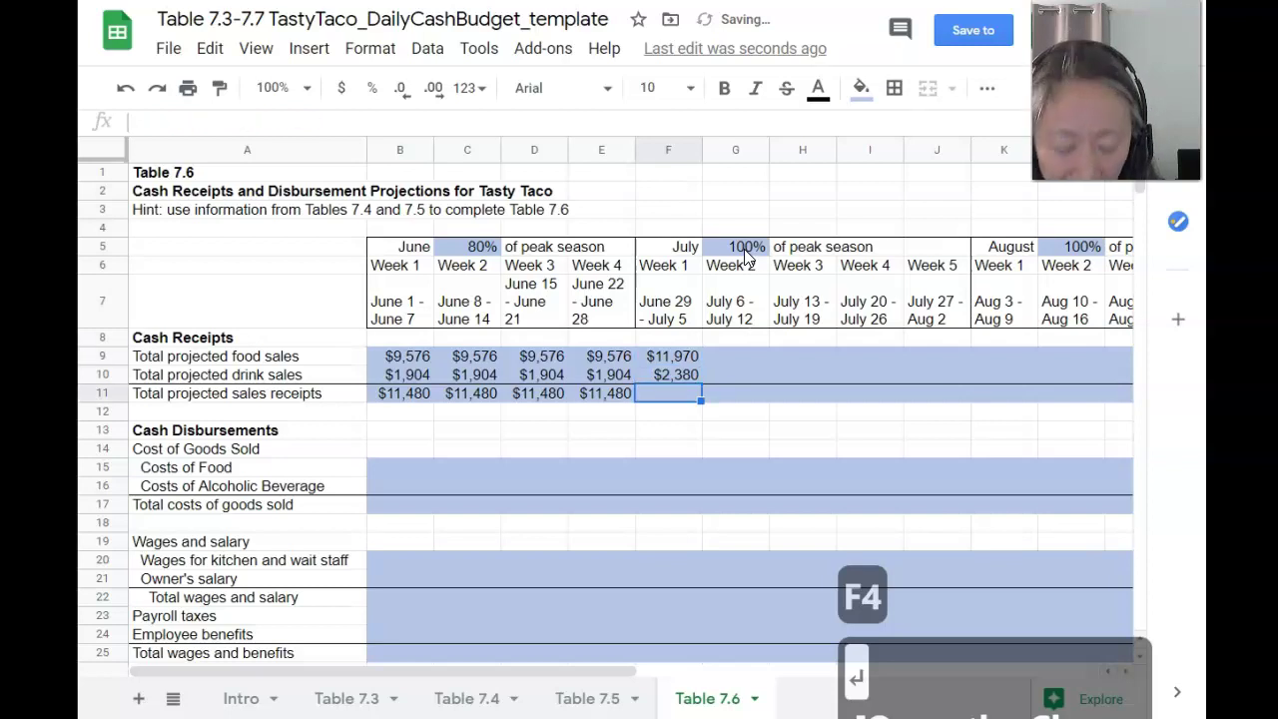
pyautogui.write('=')
pyautogui.press('Up')
pyautogui.press('Up')
pyautogui.write('+')
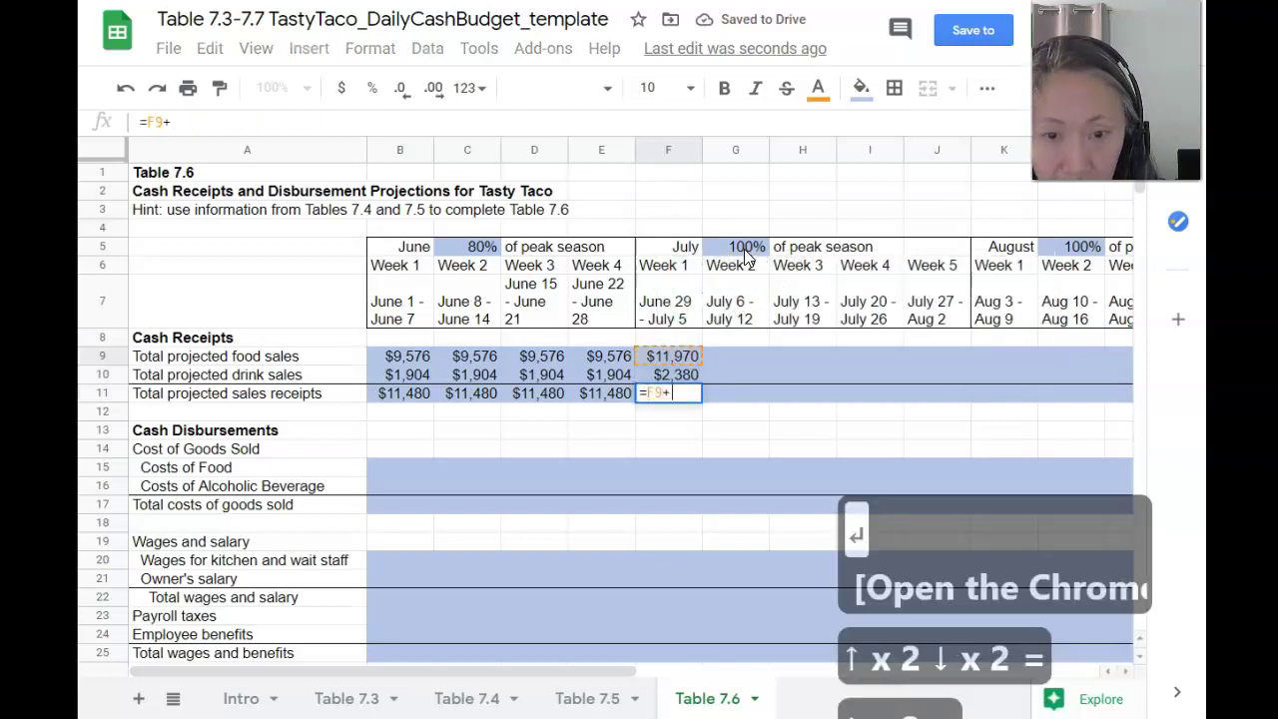
pyautogui.press('Up')
pyautogui.press('Return')
# Copy the July Week 1 cash receipts formulas in F9:F11 across to July Weeks 2 to 5, through column J
pyautogui.press('Up')
pyautogui.press('Up')
pyautogui.press('Up')
pyautogui.hotkey('shift', 'Down')
pyautogui.hotkey('shift', 'Down')
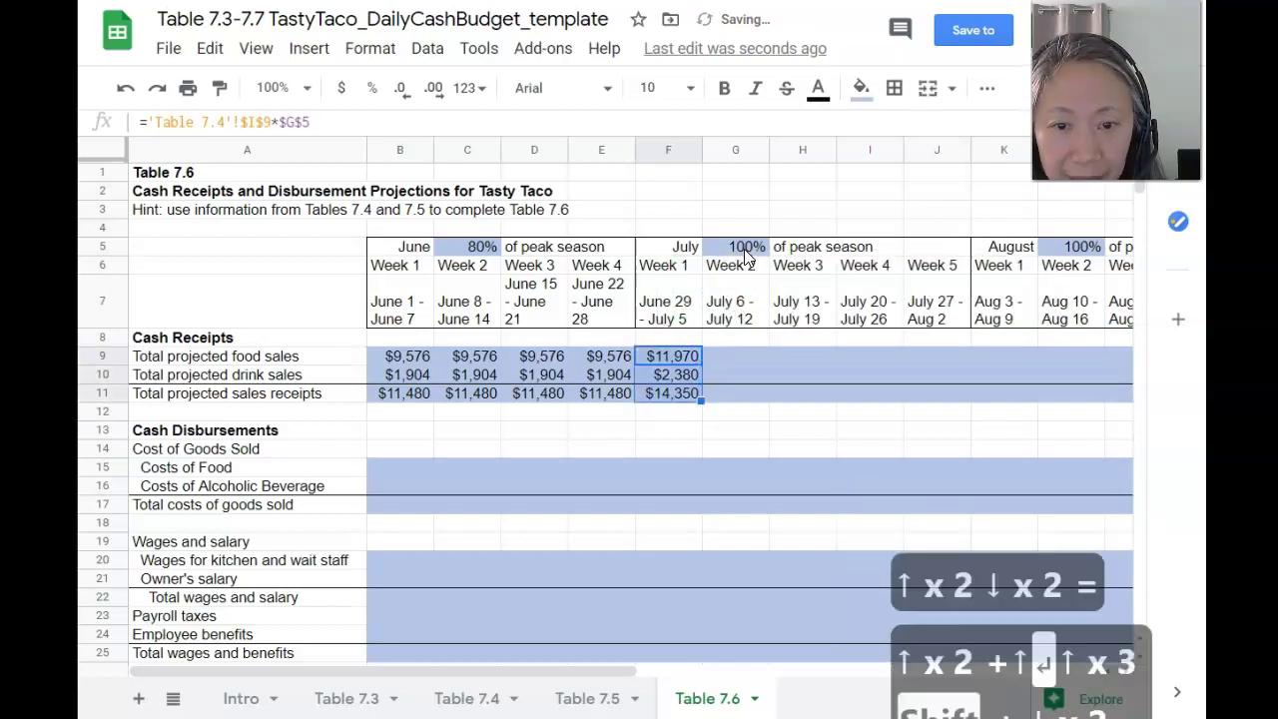
pyautogui.hotkey('ctrl', 'c')
pyautogui.hotkey('shift', 'Right')
pyautogui.hotkey('shift', 'Right')
pyautogui.hotkey('shift', 'Right')
pyautogui.hotkey('shift', 'Right')
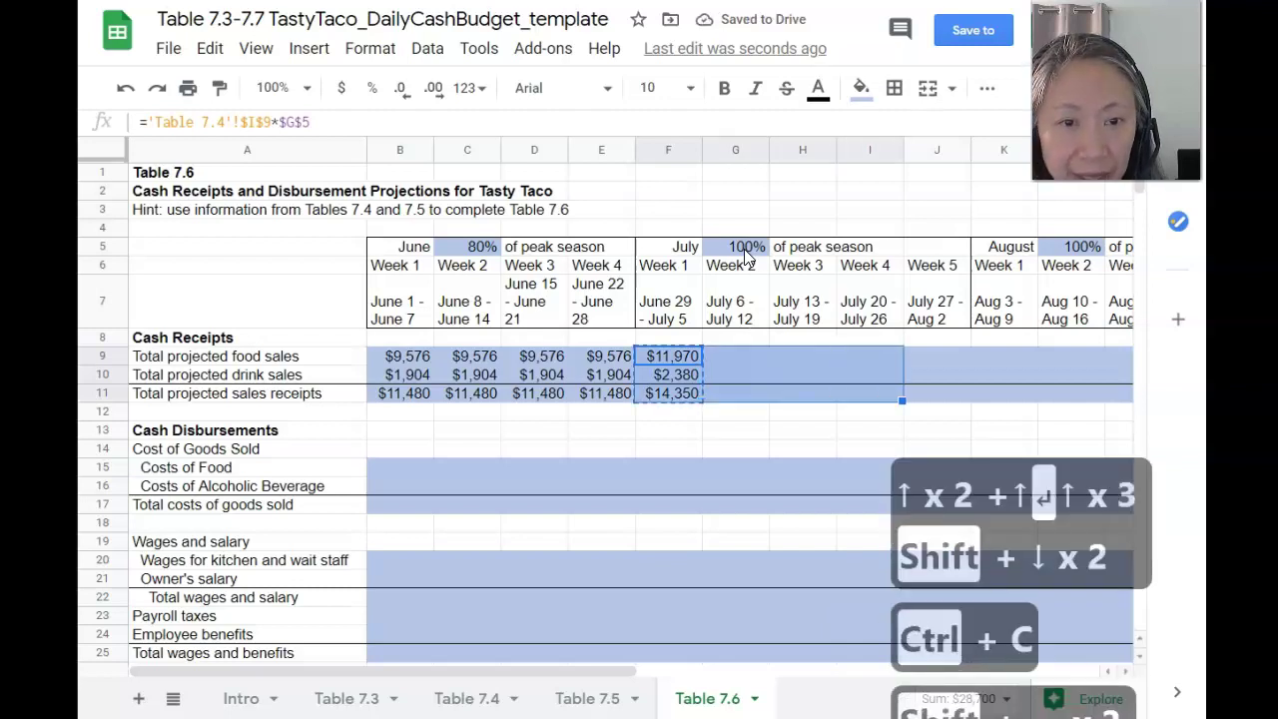
pyautogui.hotkey('ctrl', 'v')
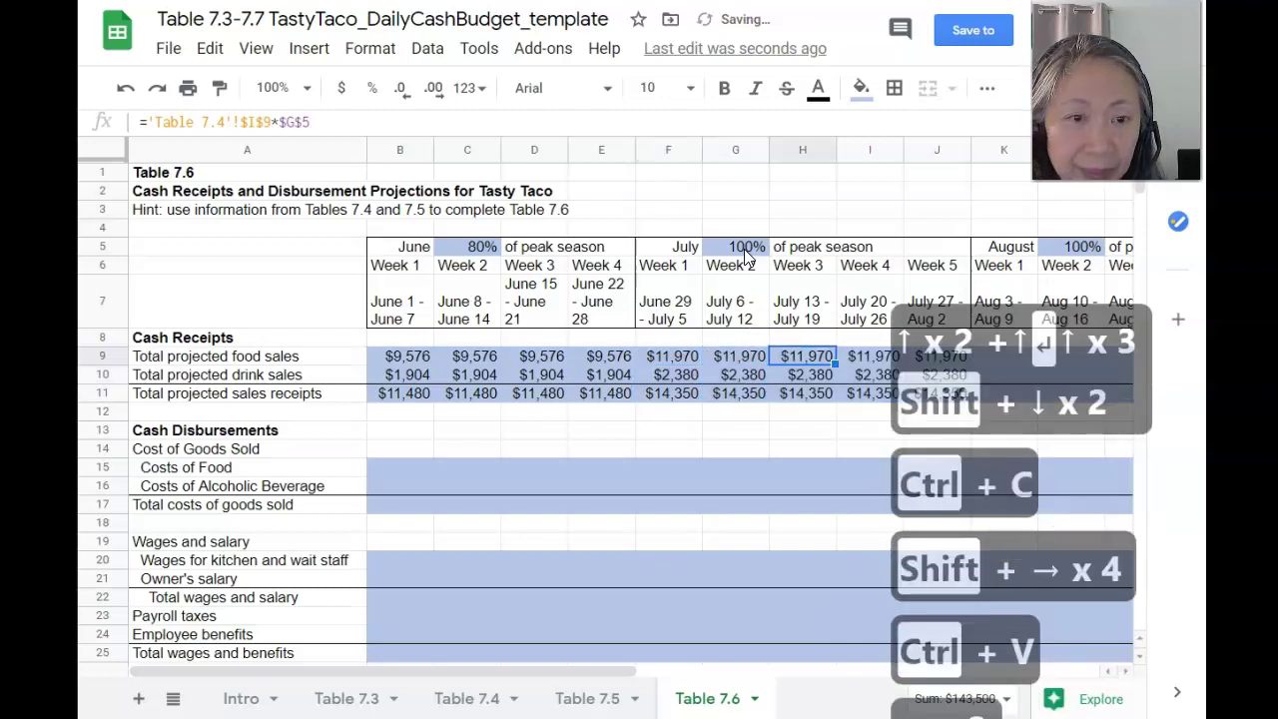
# Calculate August Week 1 total projected food sales in K9 of Table 7.6 with ='Table 7.4'!$I$9*$L$5
pyautogui.press('Right')
pyautogui.press('Right')
pyautogui.press('Right')
pyautogui.press('Right')
pyautogui.press('Right')
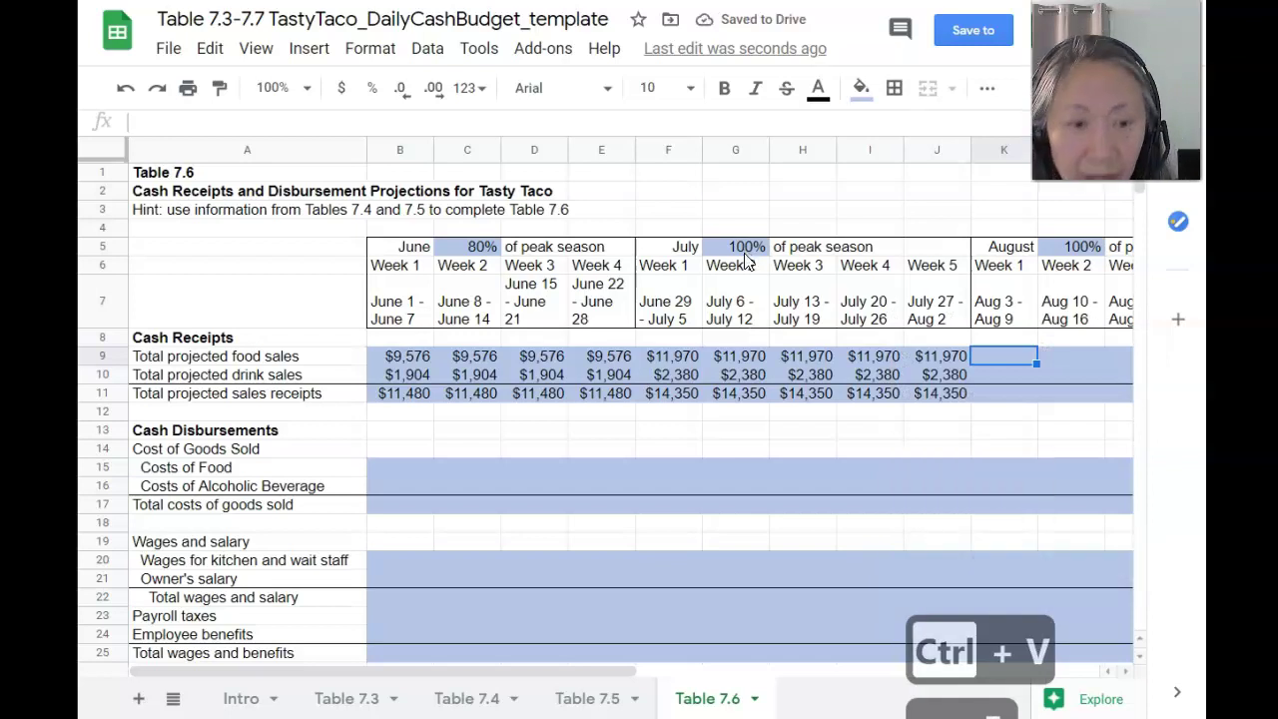
pyautogui.moveTo(631, 675); pyautogui.dragTo(667, 681)
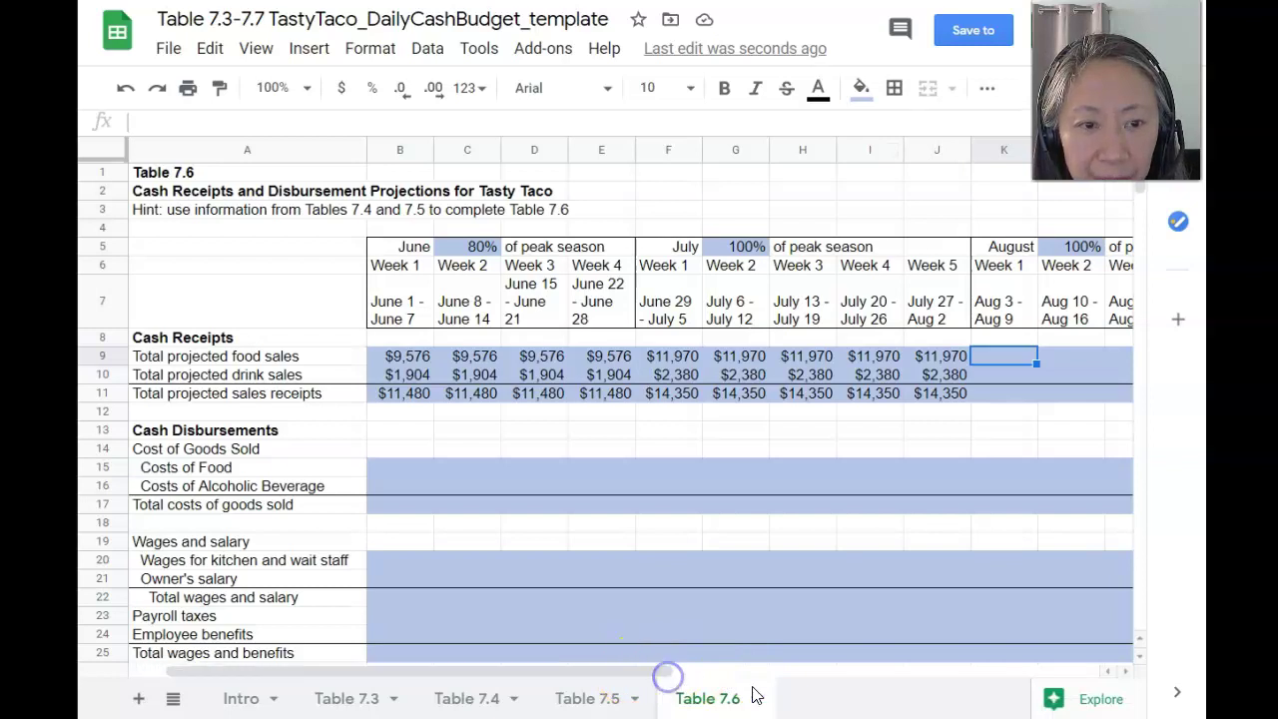
pyautogui.click(1125, 672)
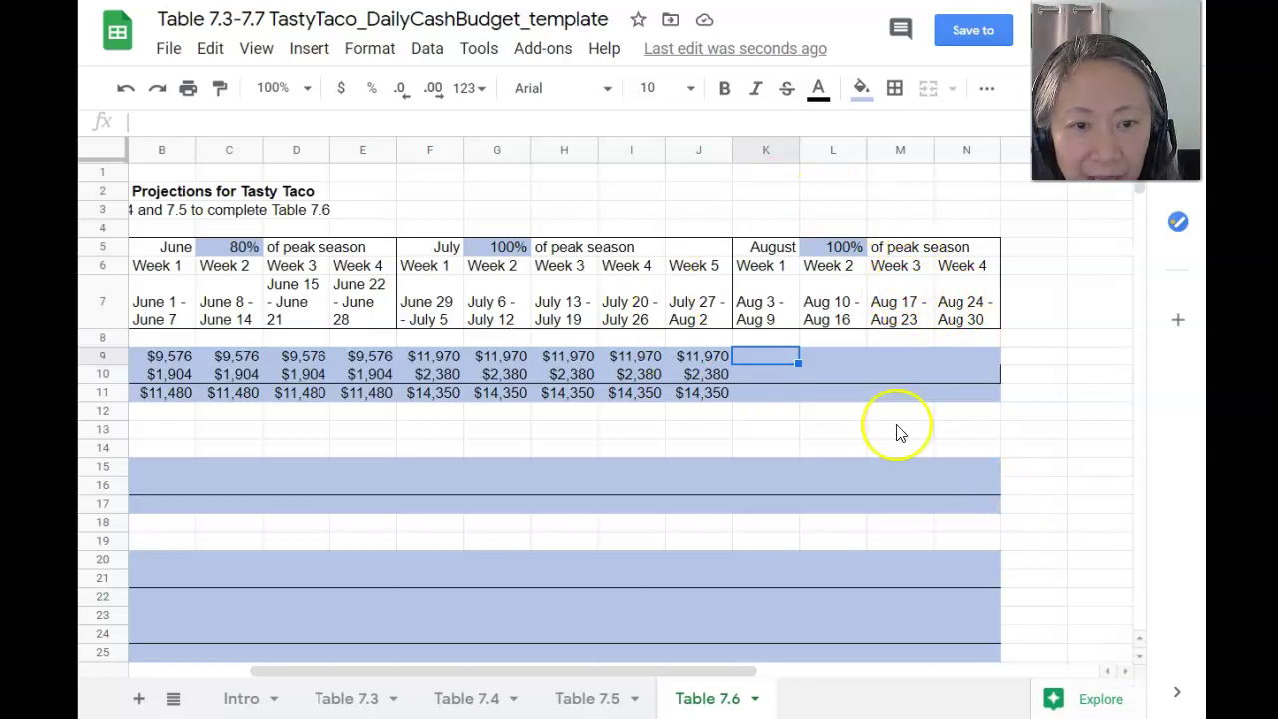
pyautogui.write('=')
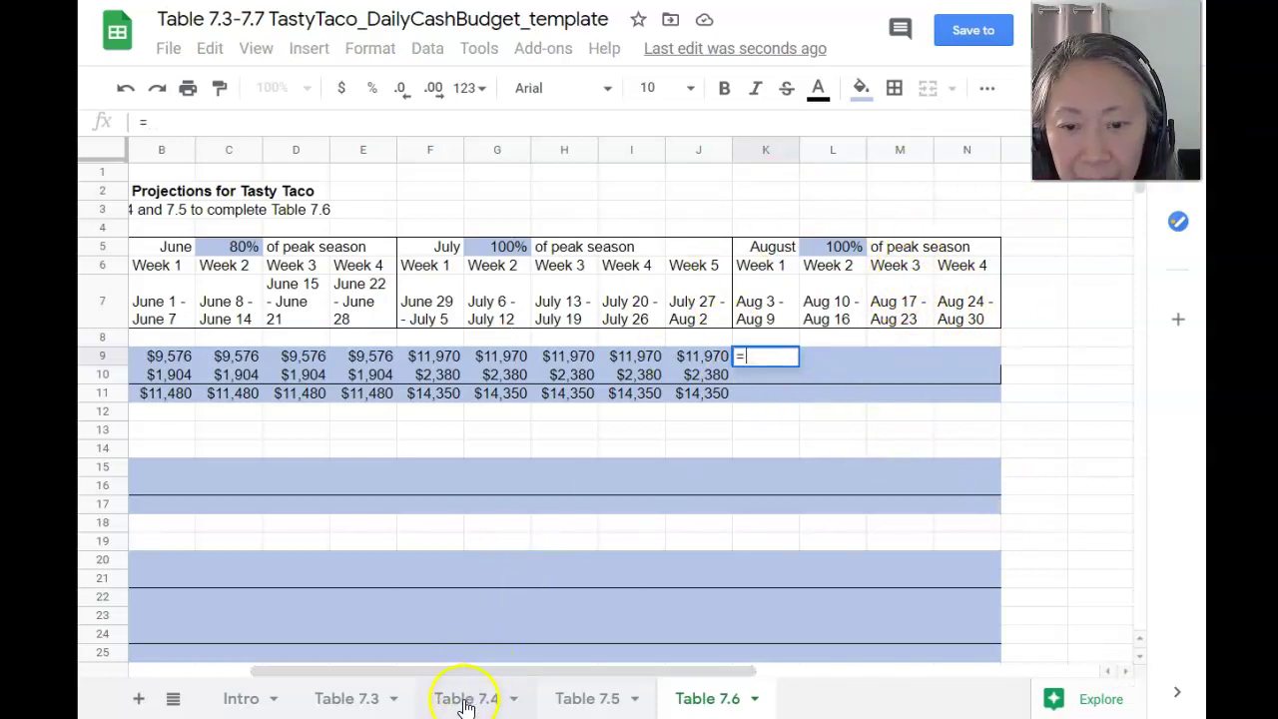
pyautogui.click(467, 699)
pyautogui.click(896, 321)
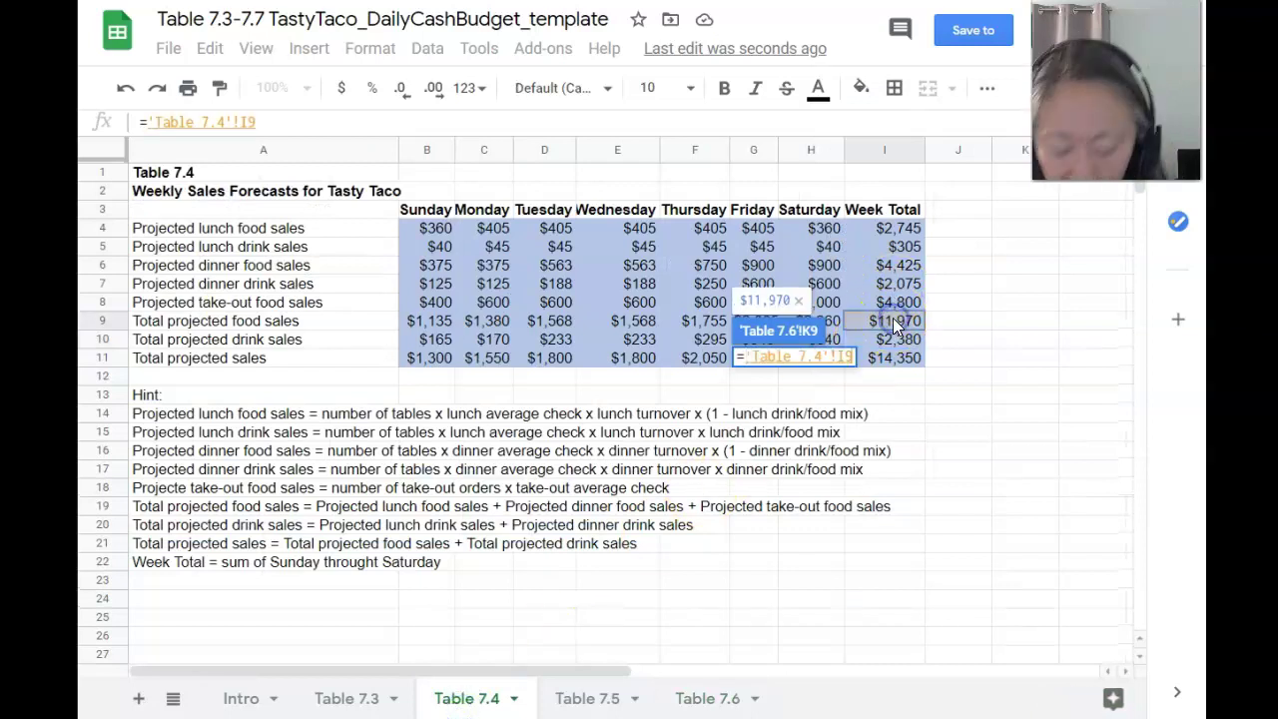
pyautogui.write('*')
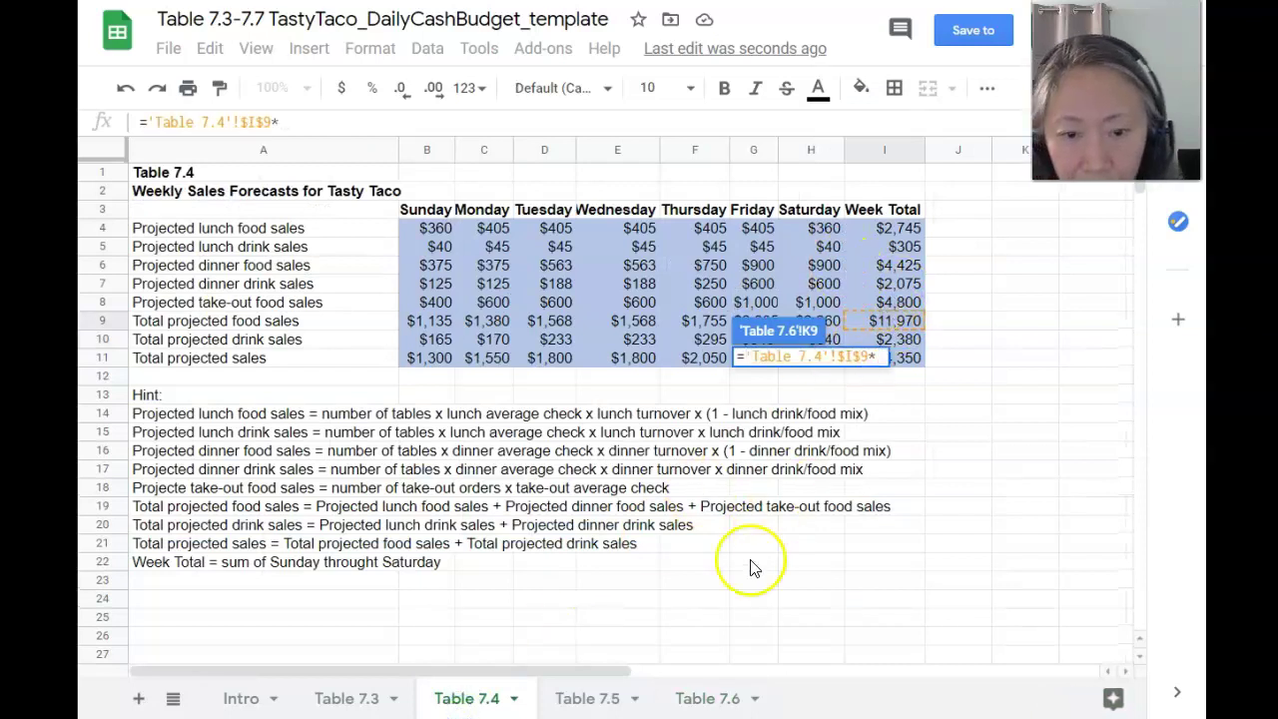
pyautogui.click(705, 698)
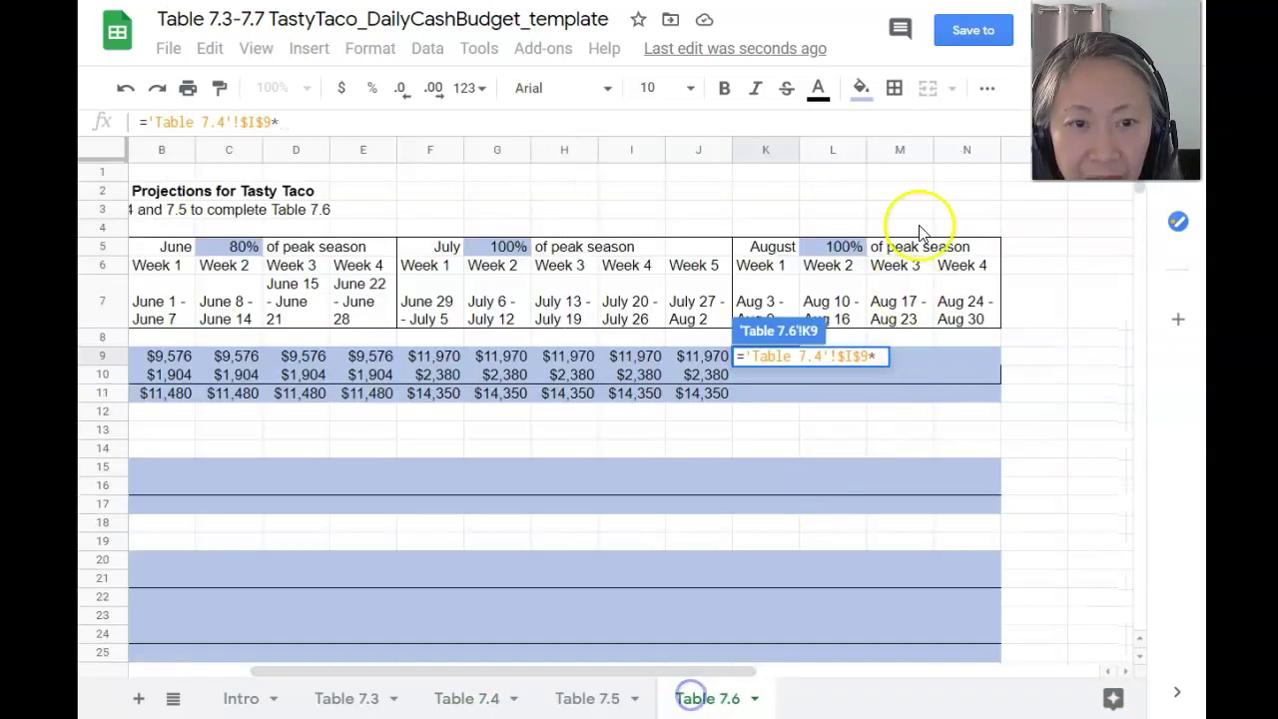
pyautogui.click(833, 248)
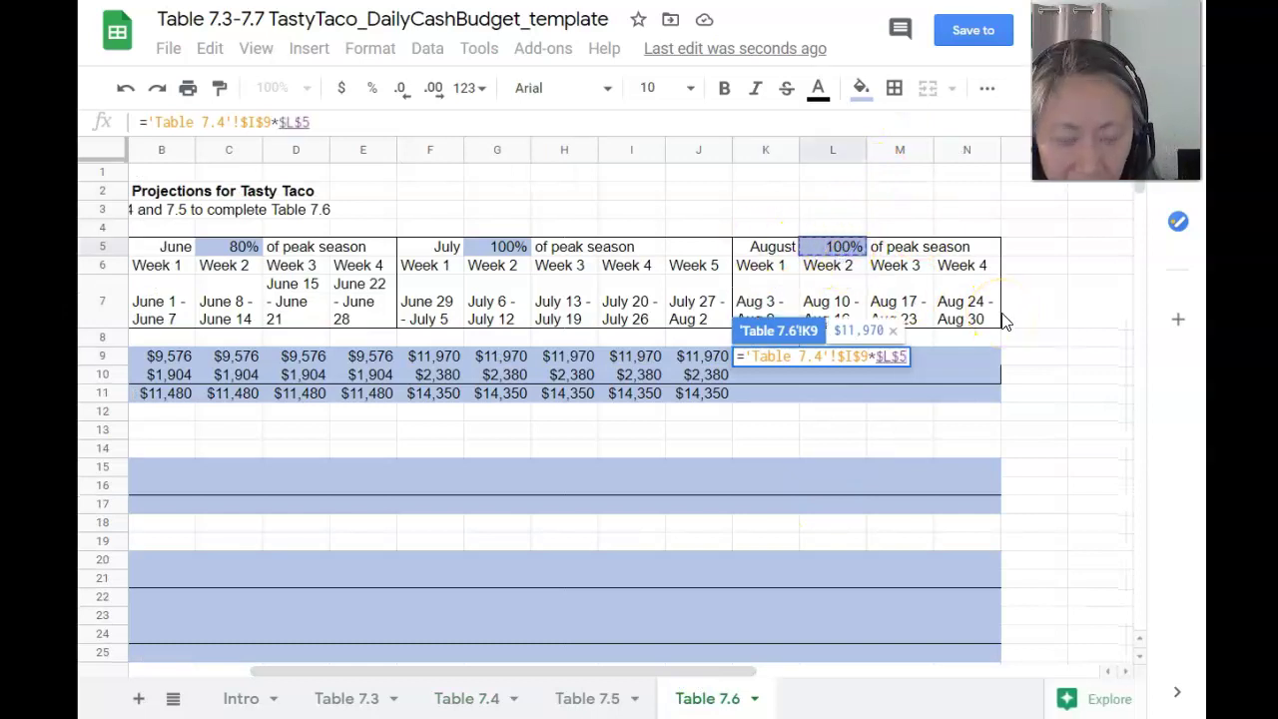
pyautogui.press('Return')
# Calculate August Week 1 total projected drink sales in K10 of Table 7.6 with ='Table 7.4'!$I$10*$L$5
pyautogui.write('=')
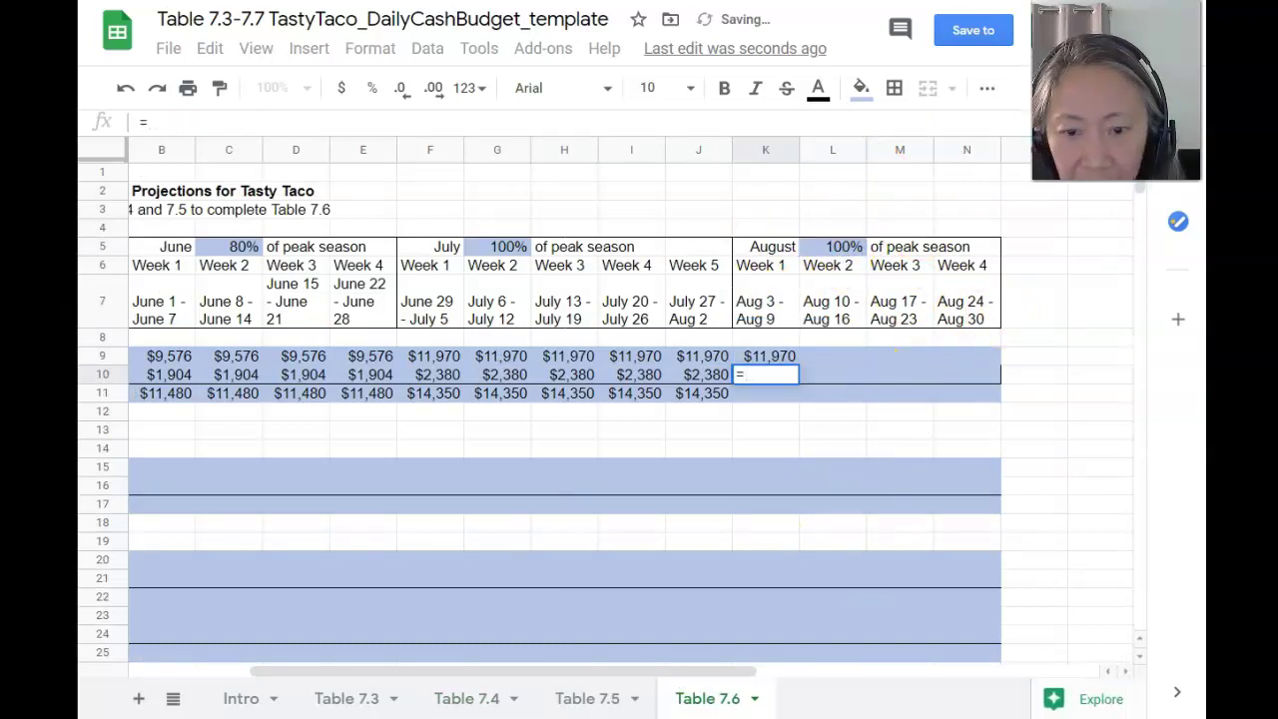
pyautogui.click(467, 698)
pyautogui.click(889, 339)
pyautogui.press('F4')
pyautogui.write('*')
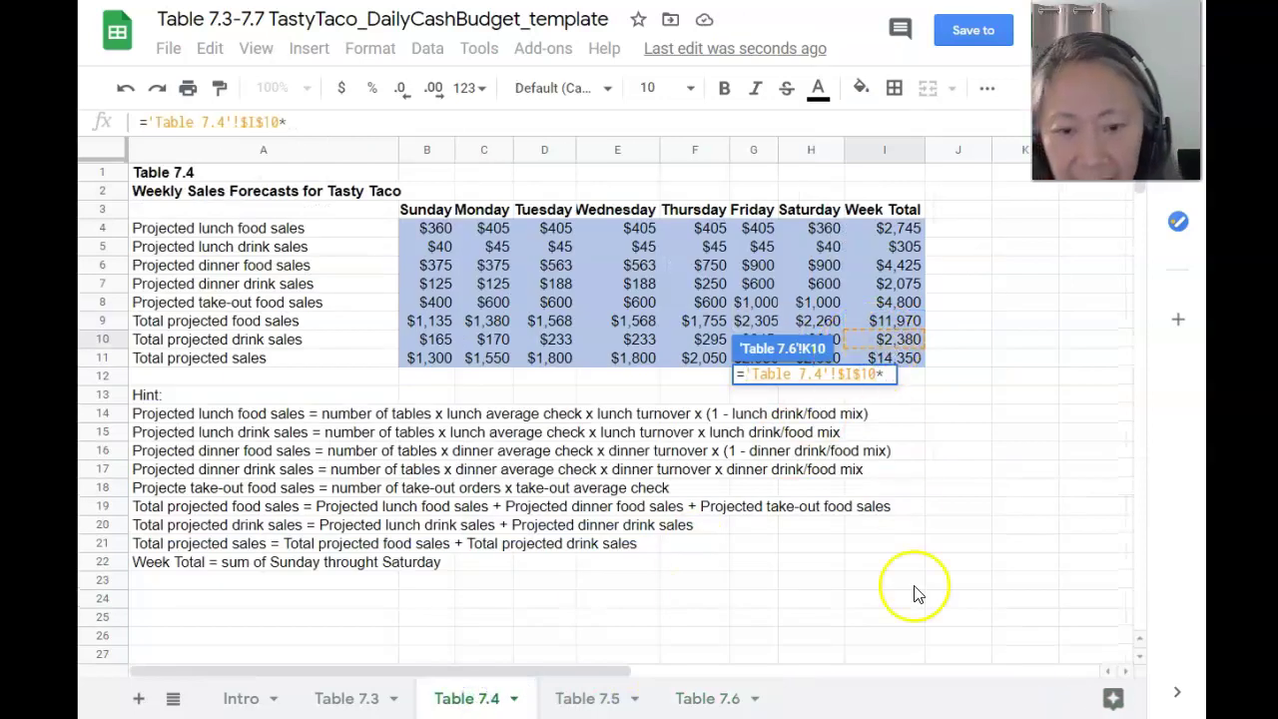
pyautogui.click(711, 701)
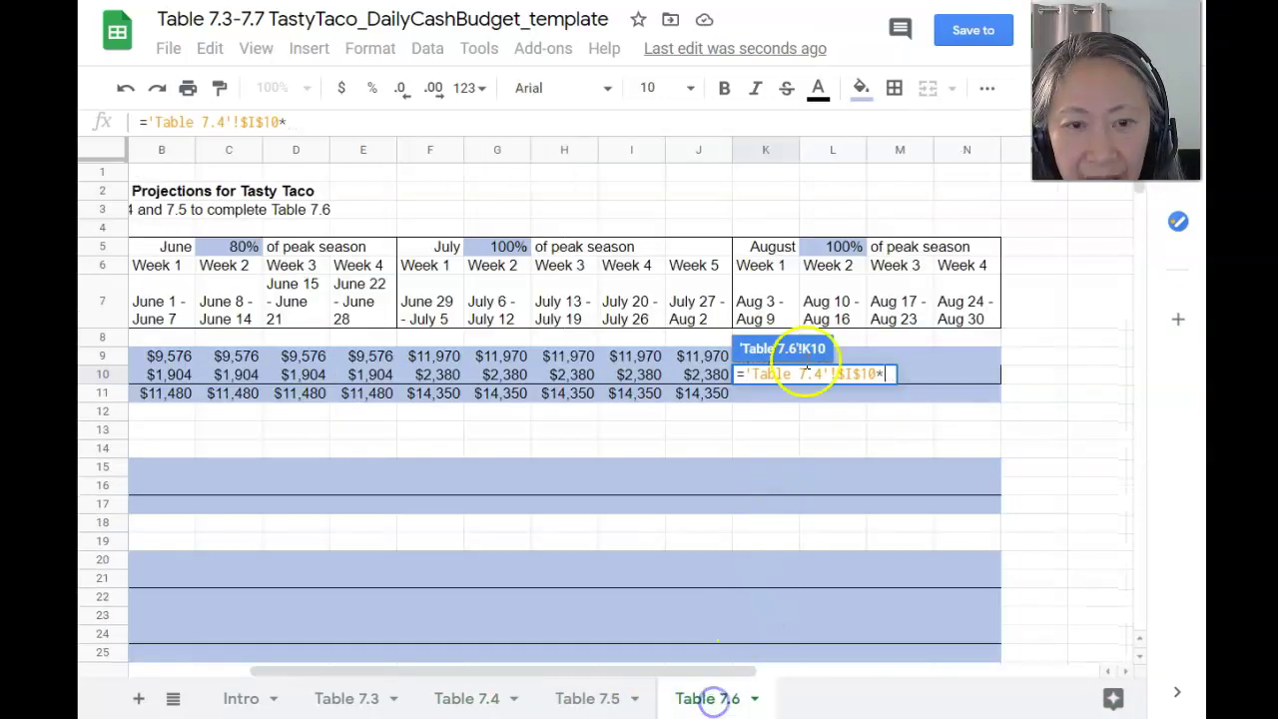
pyautogui.click(832, 245)
pyautogui.press('F4')
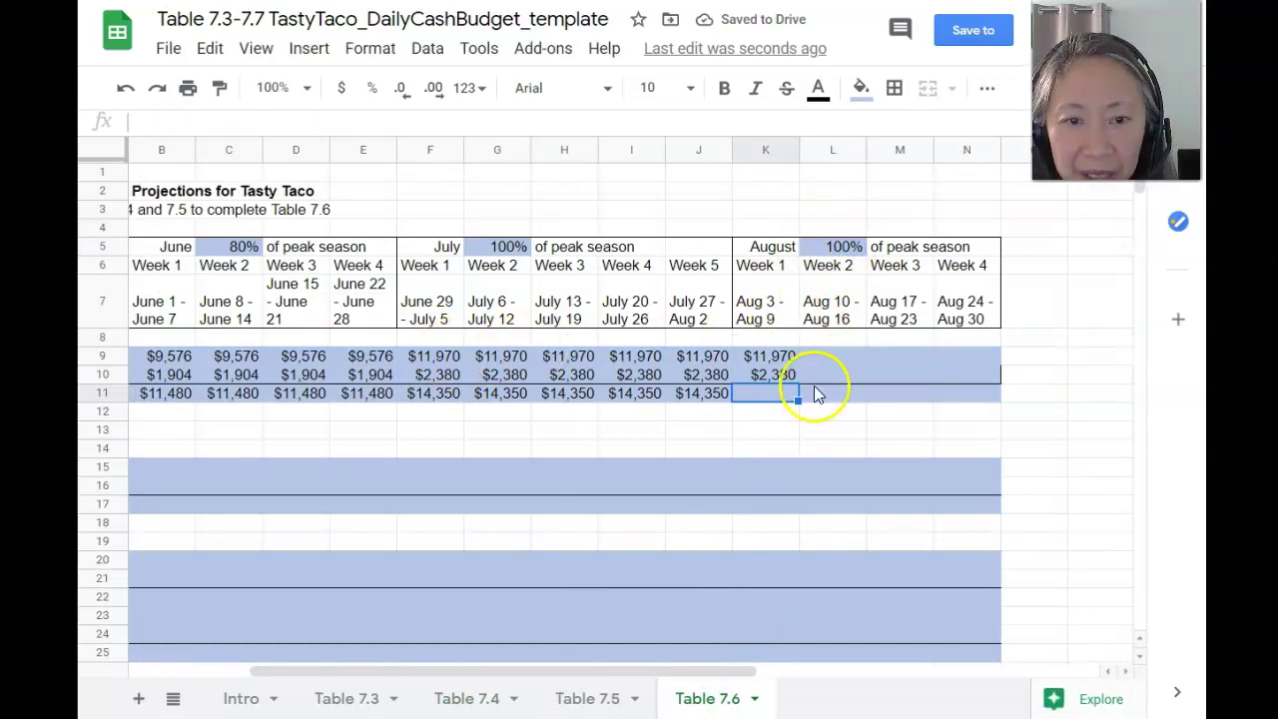
# Add up August Week 1 total projected sales receipts in K11 with =K9+K10
pyautogui.write('=K9')
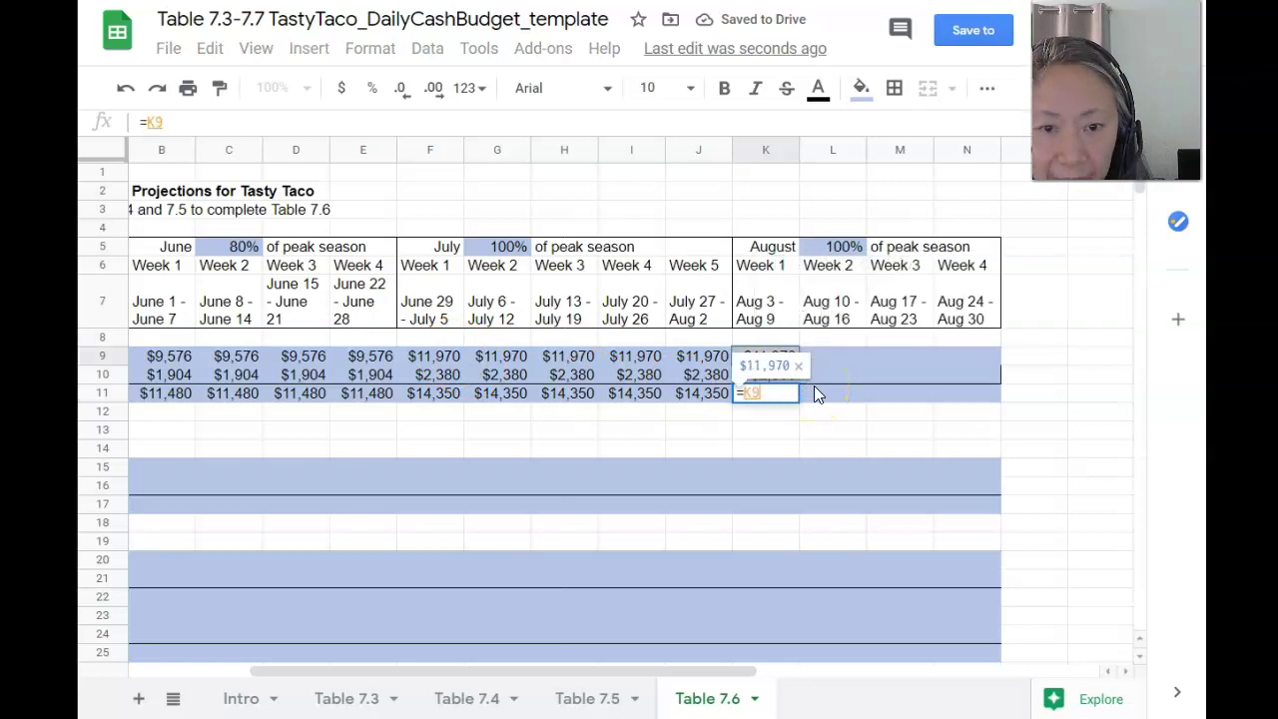
pyautogui.write('+K10')
pyautogui.press('Return')
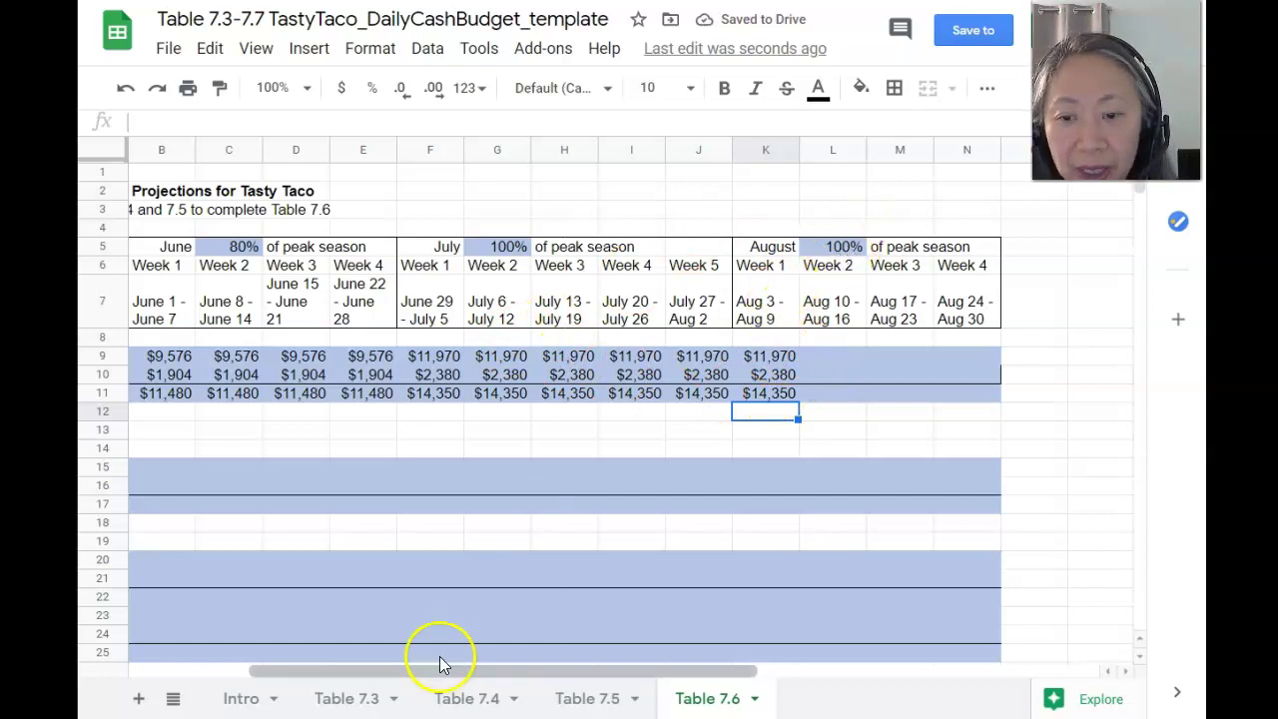
# Check the seasonality assumptions in Table 7.5, and copy the August Week 1 formulas in K9:K11 of Table 7.6 across through column N
pyautogui.click(597, 698)
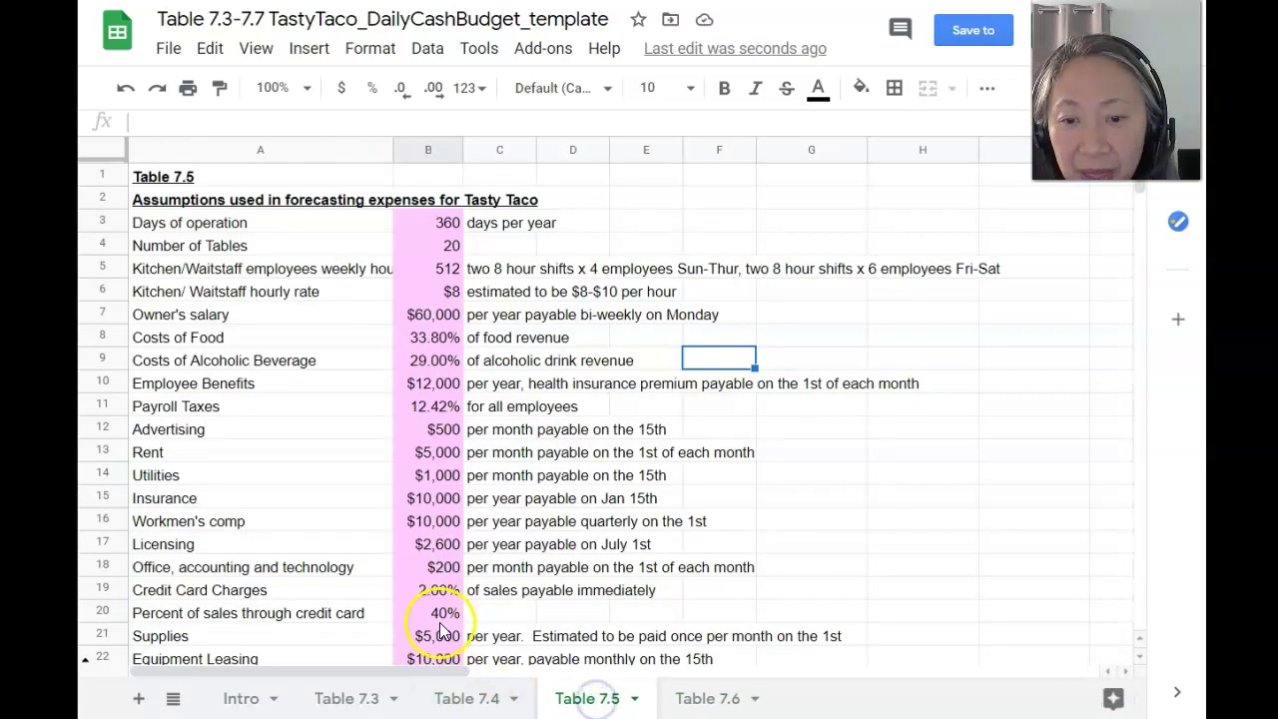
pyautogui.scroll(-3, 454, 631)
pyautogui.scroll(-3, 454, 631)
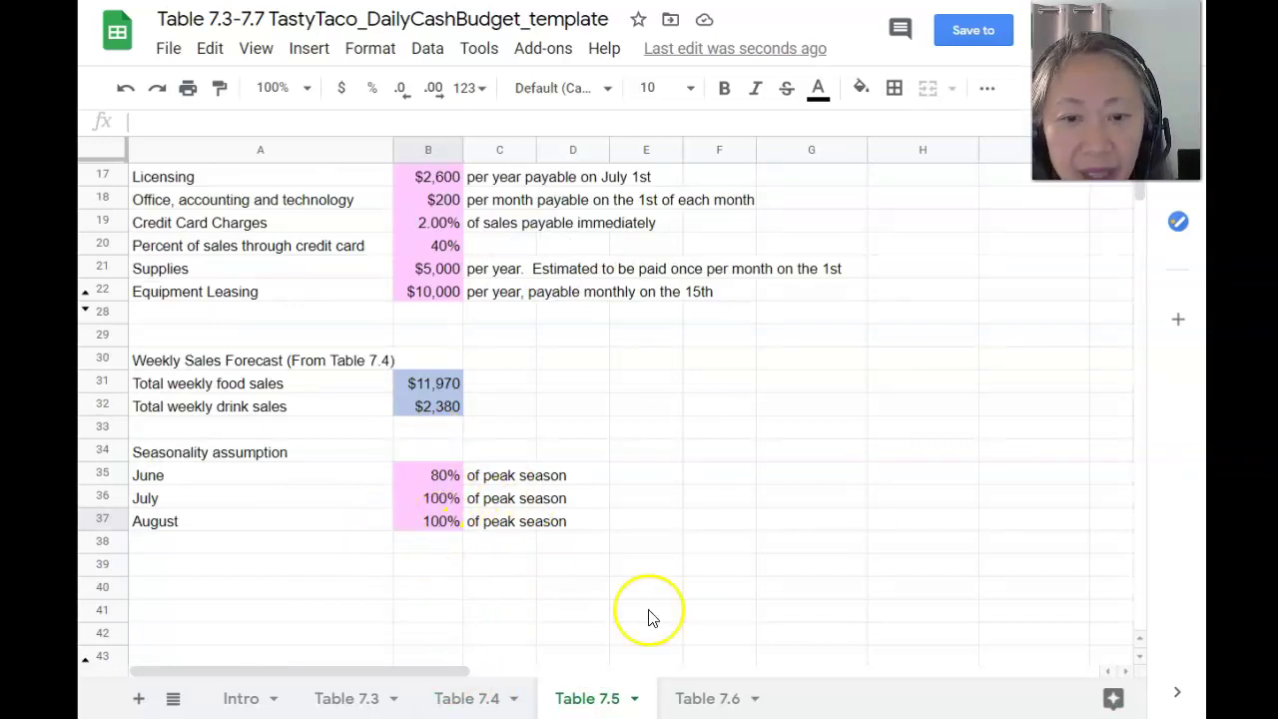
pyautogui.click(699, 699)
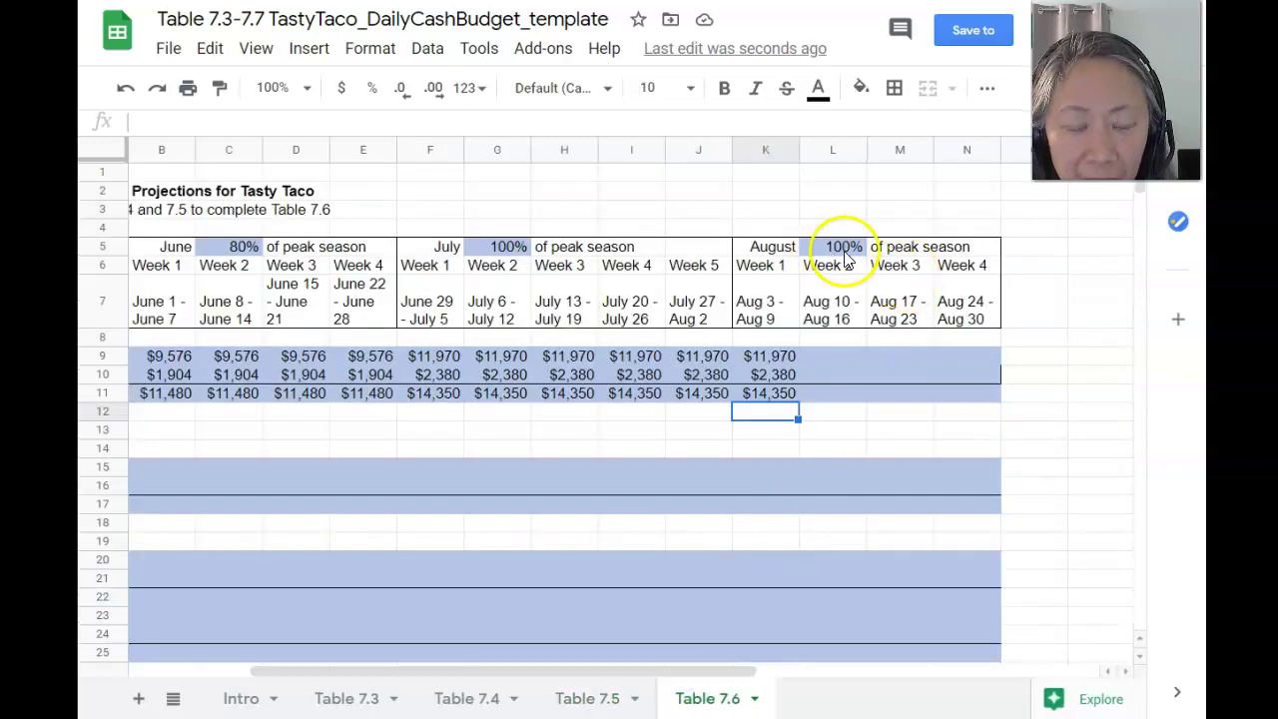
pyautogui.click(781, 355)
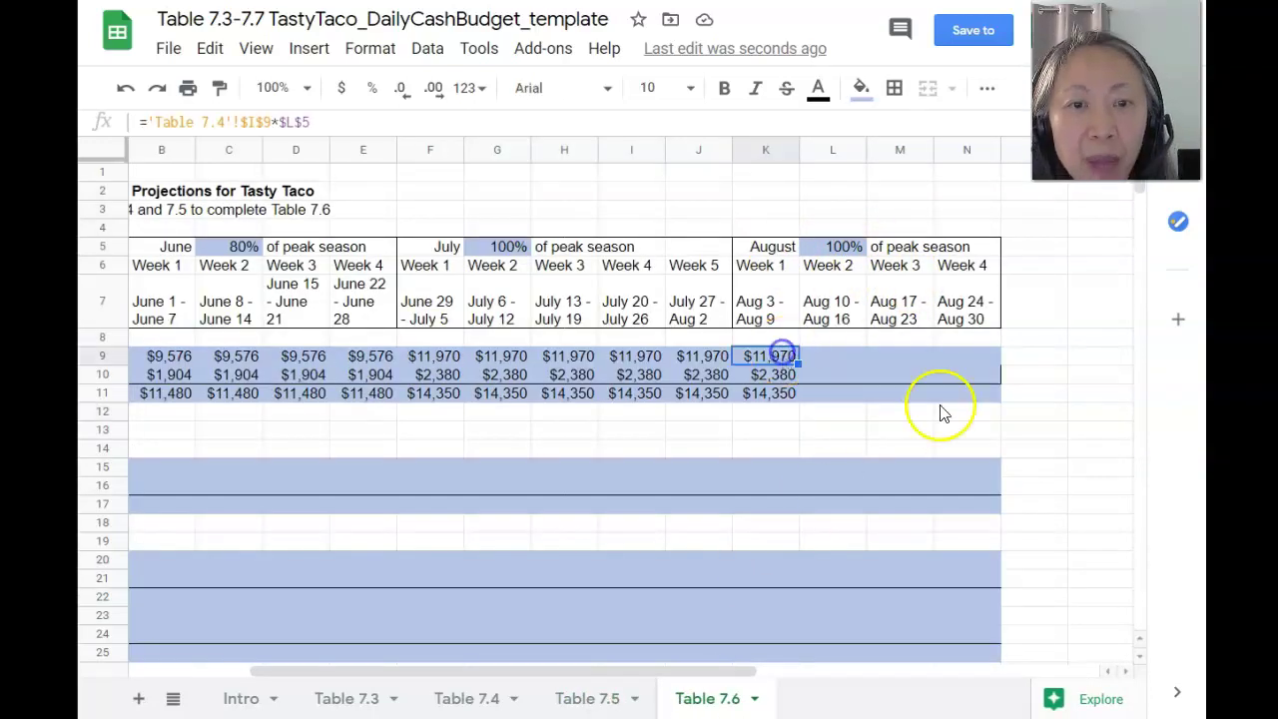
pyautogui.hotkey('shift', 'Down')
pyautogui.hotkey('shift', 'Down')
pyautogui.hotkey('ctrl', 'c')
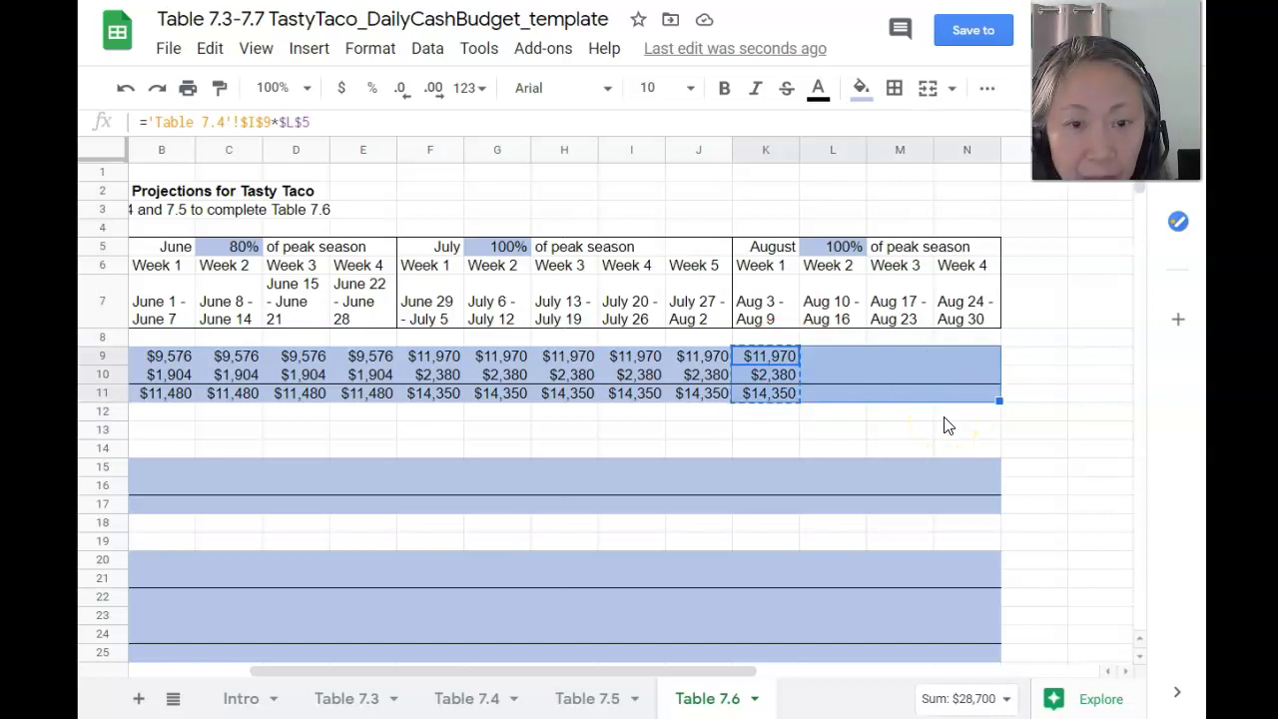
pyautogui.hotkey('ctrl', 'v')
pyautogui.hotkey('ctrl', 'Home')
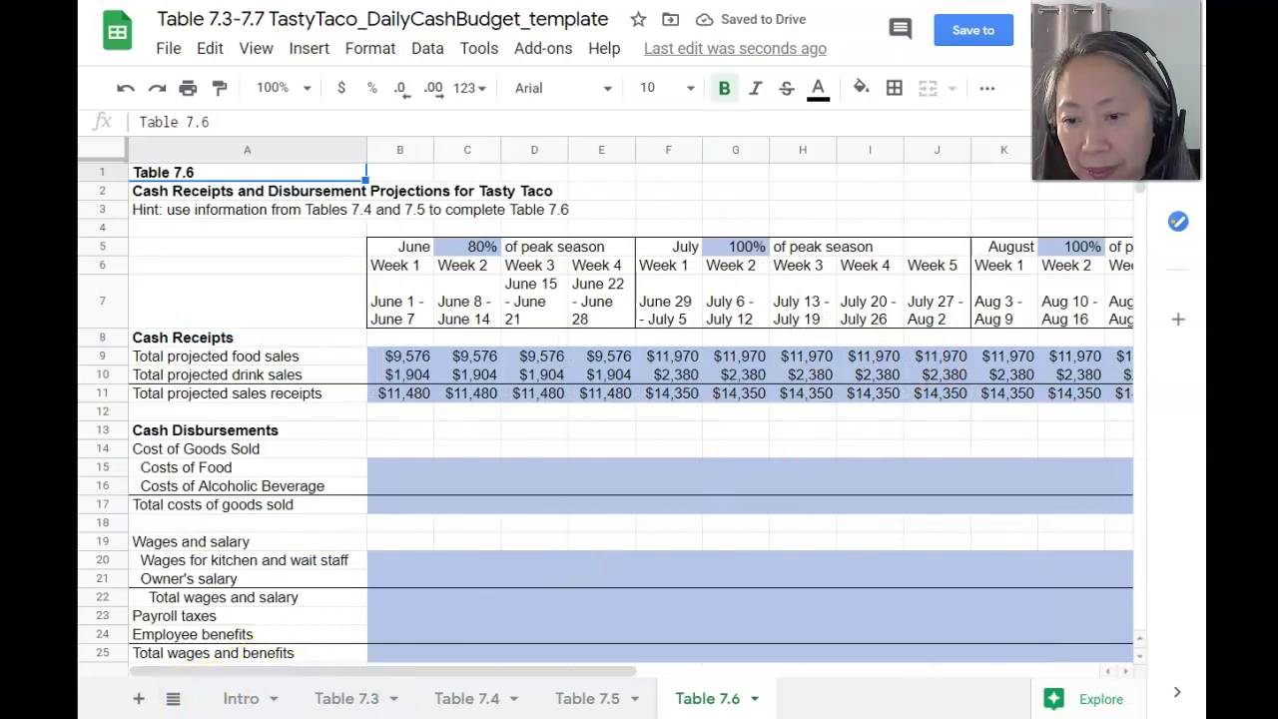
# Calculate June Week 1 costs of food in B15 of Table 7.6 with ='Table 7.5'!$B$8*B9
pyautogui.click(400, 467)
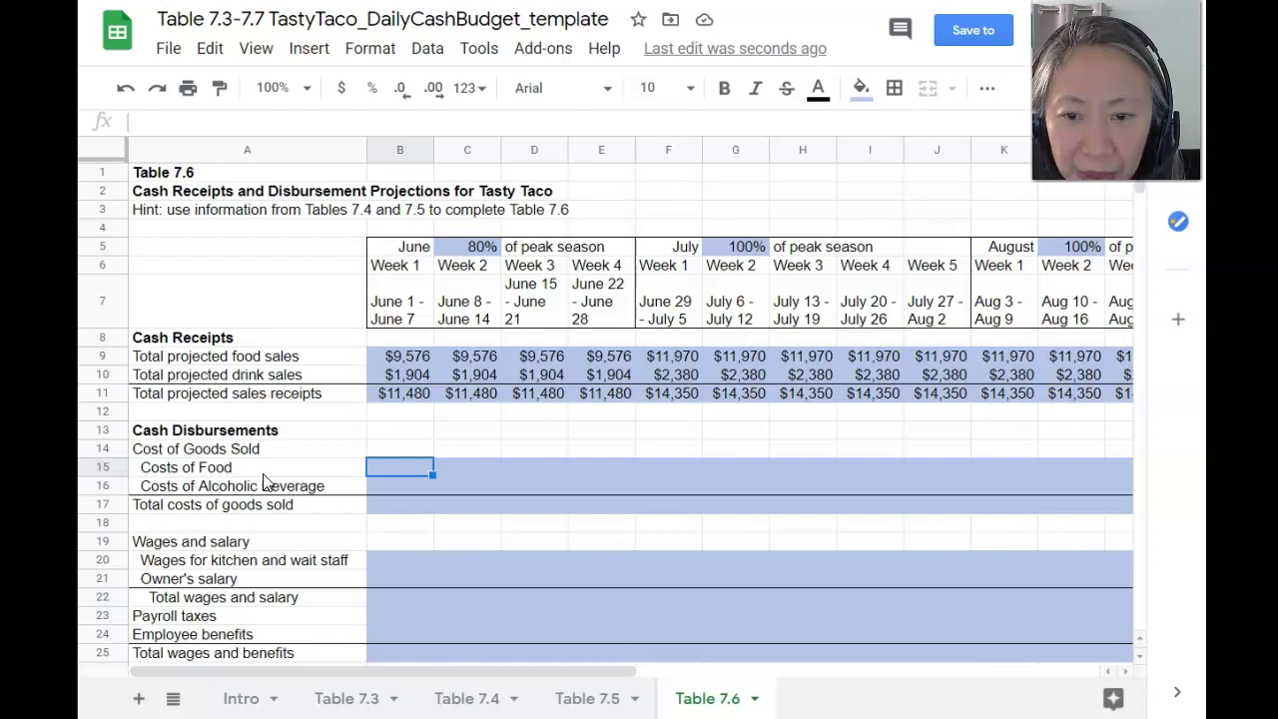
pyautogui.click(395, 479)
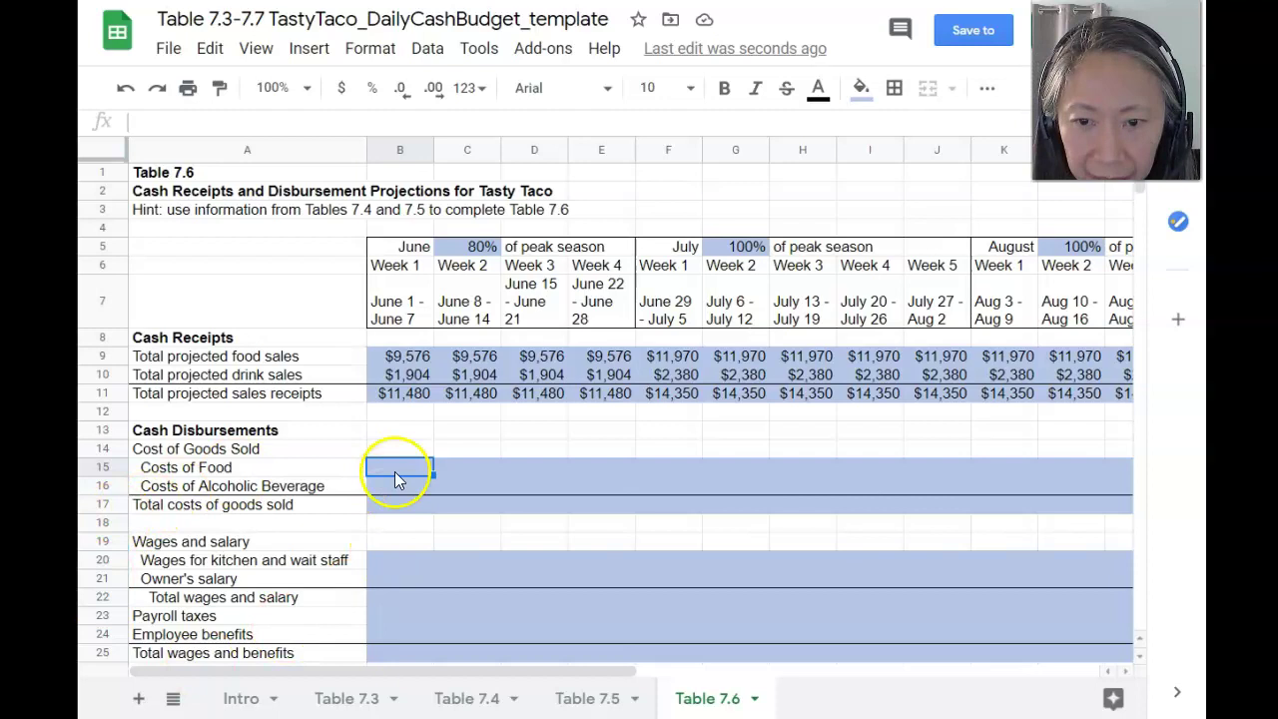
pyautogui.write('=')
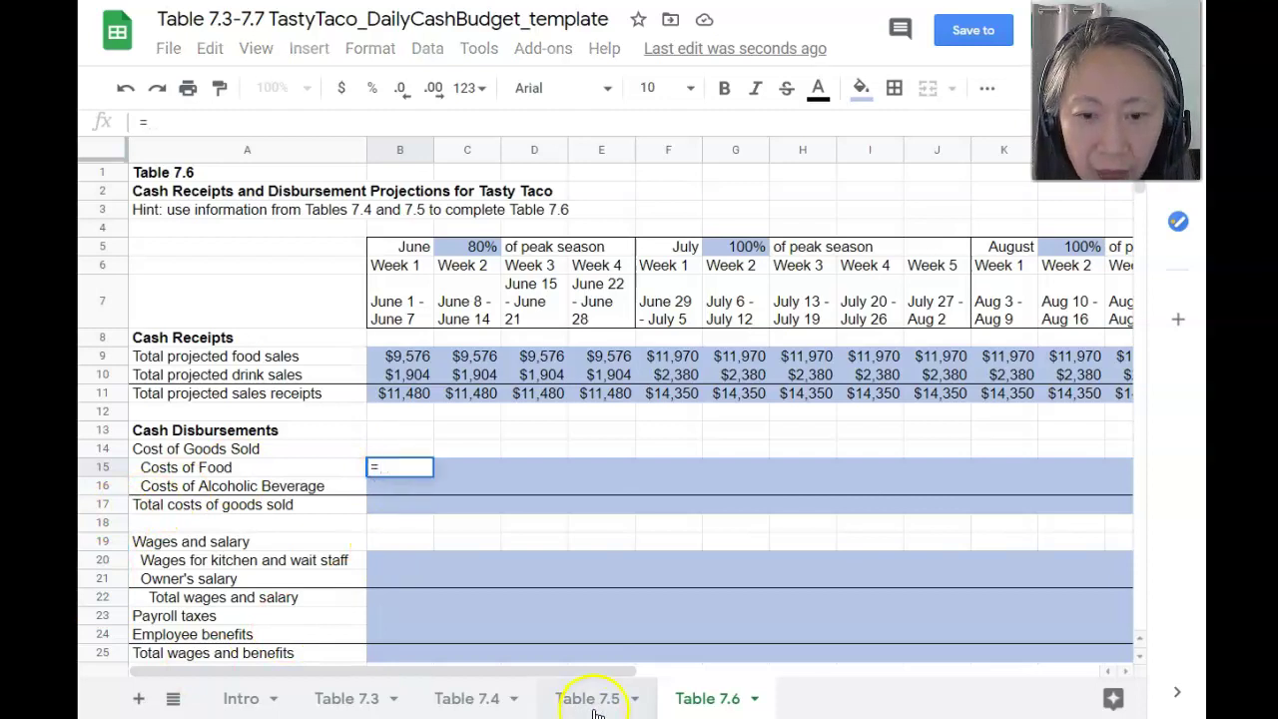
pyautogui.click(591, 703)
pyautogui.scroll(5, 488, 442)
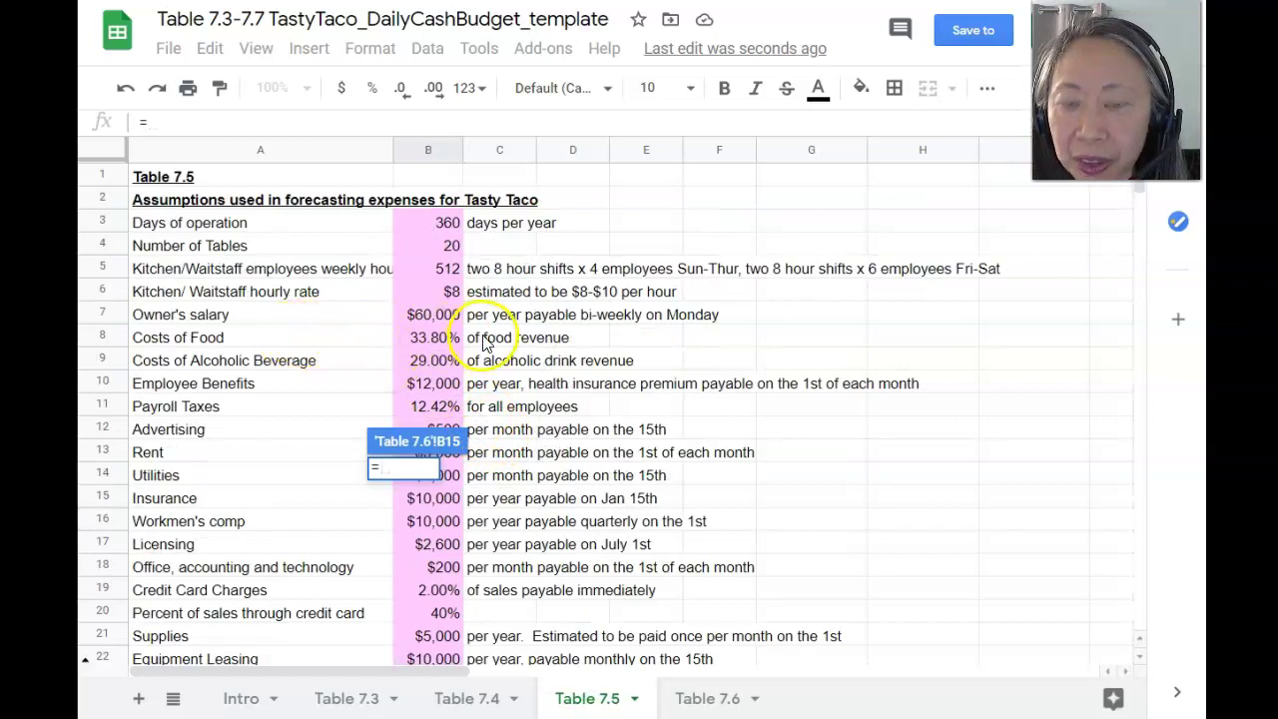
pyautogui.click(440, 344)
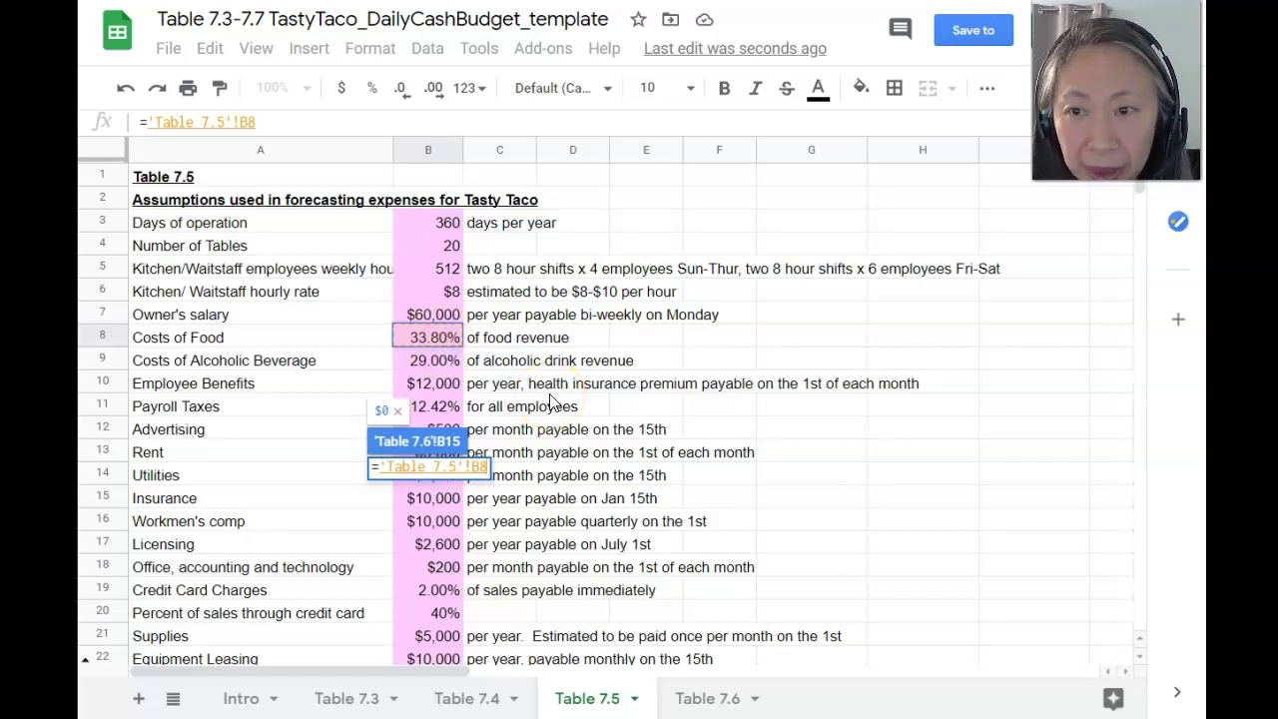
pyautogui.press('F4')
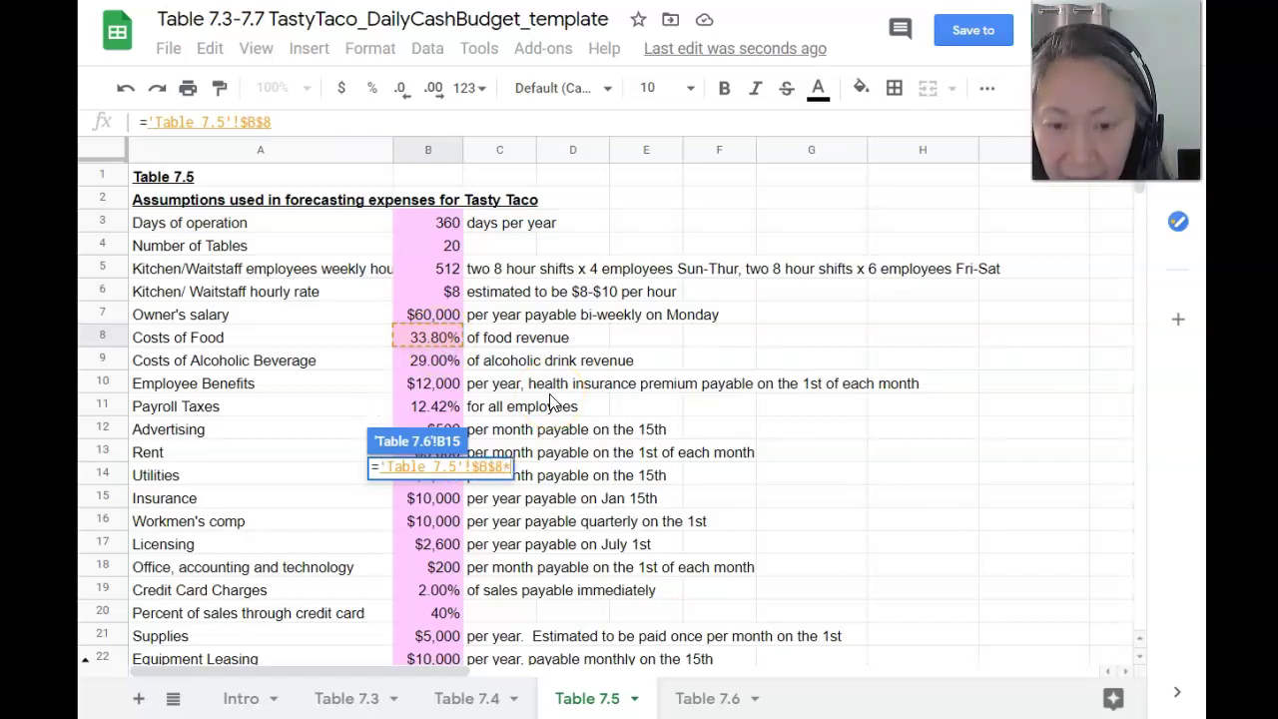
pyautogui.write('*')
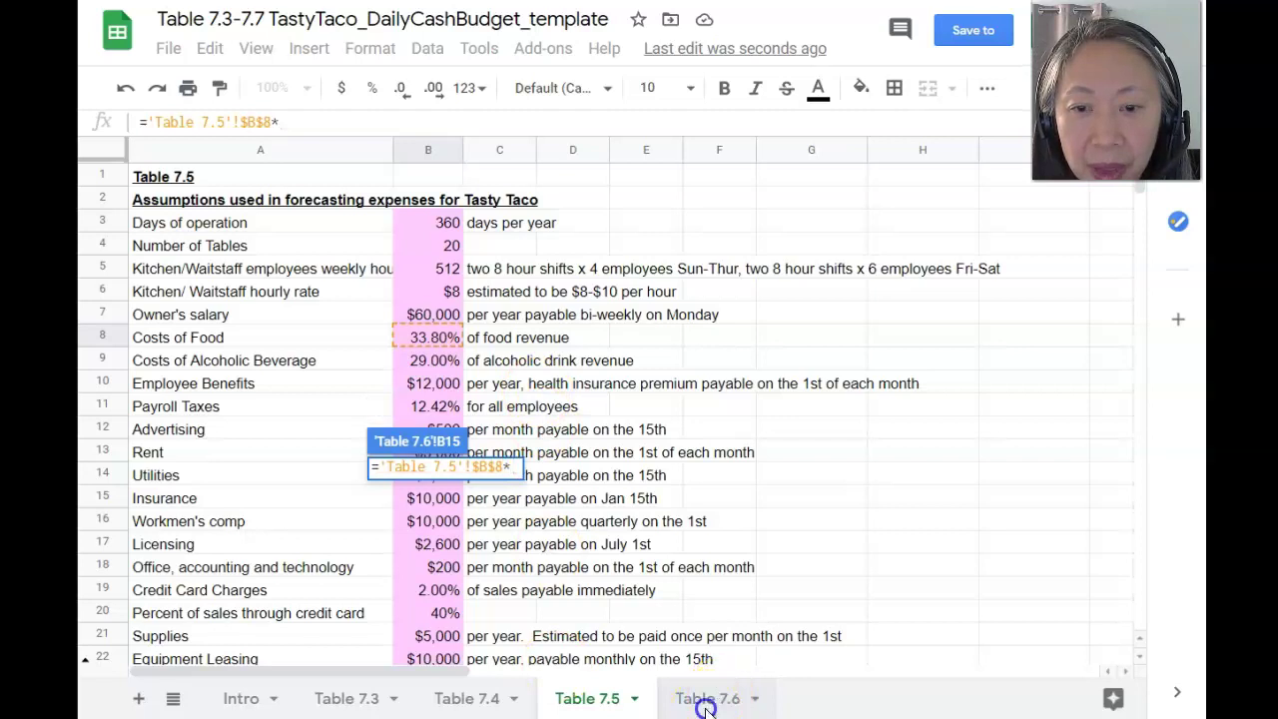
pyautogui.click(721, 698)
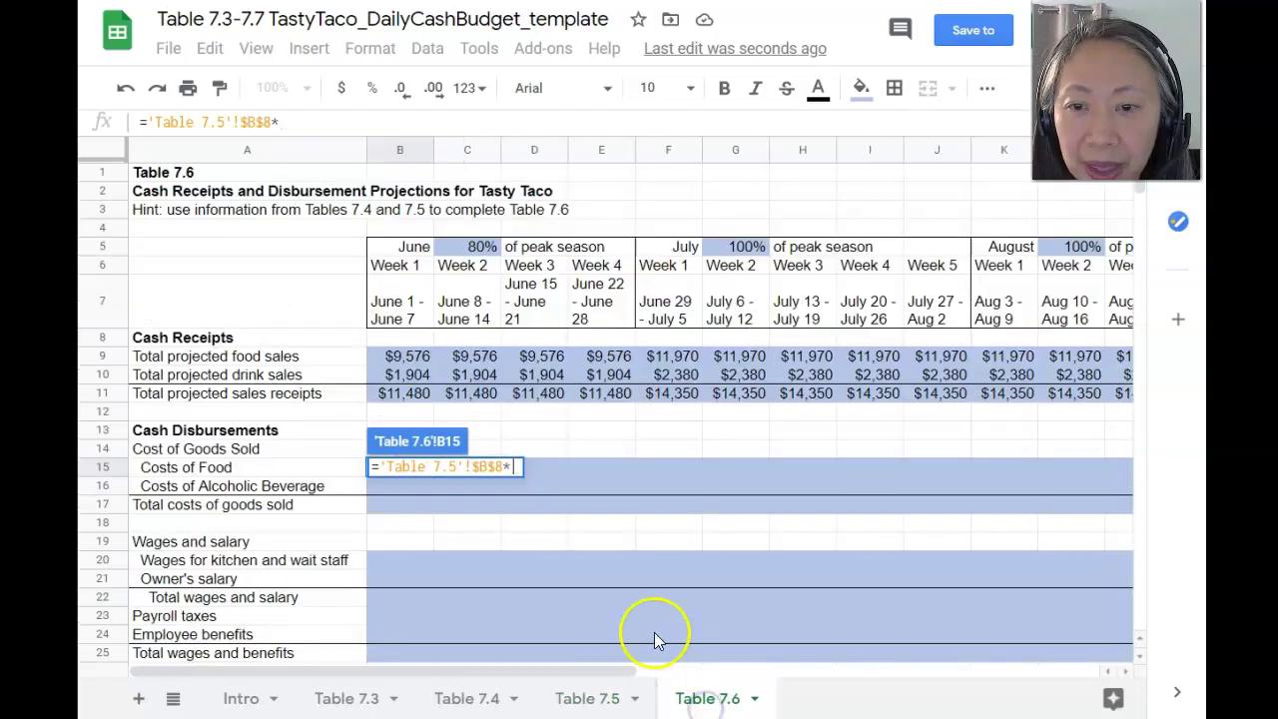
pyautogui.click(389, 356)
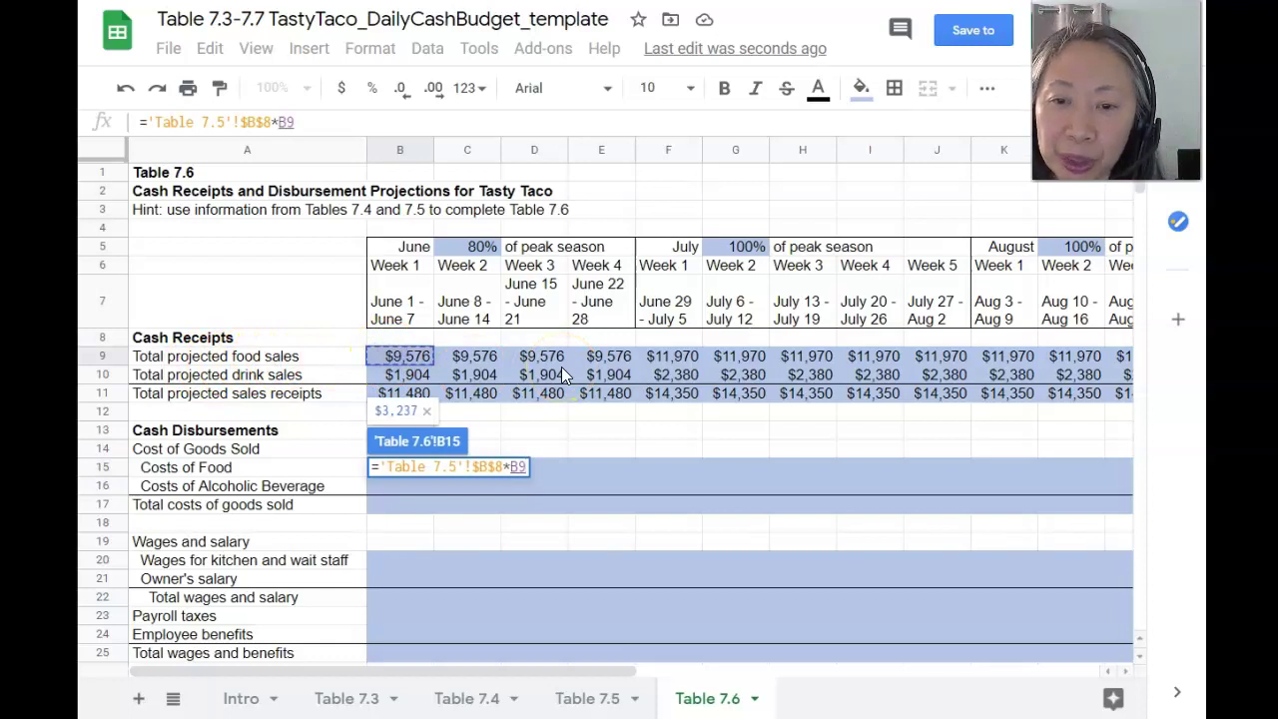
pyautogui.press('Return')
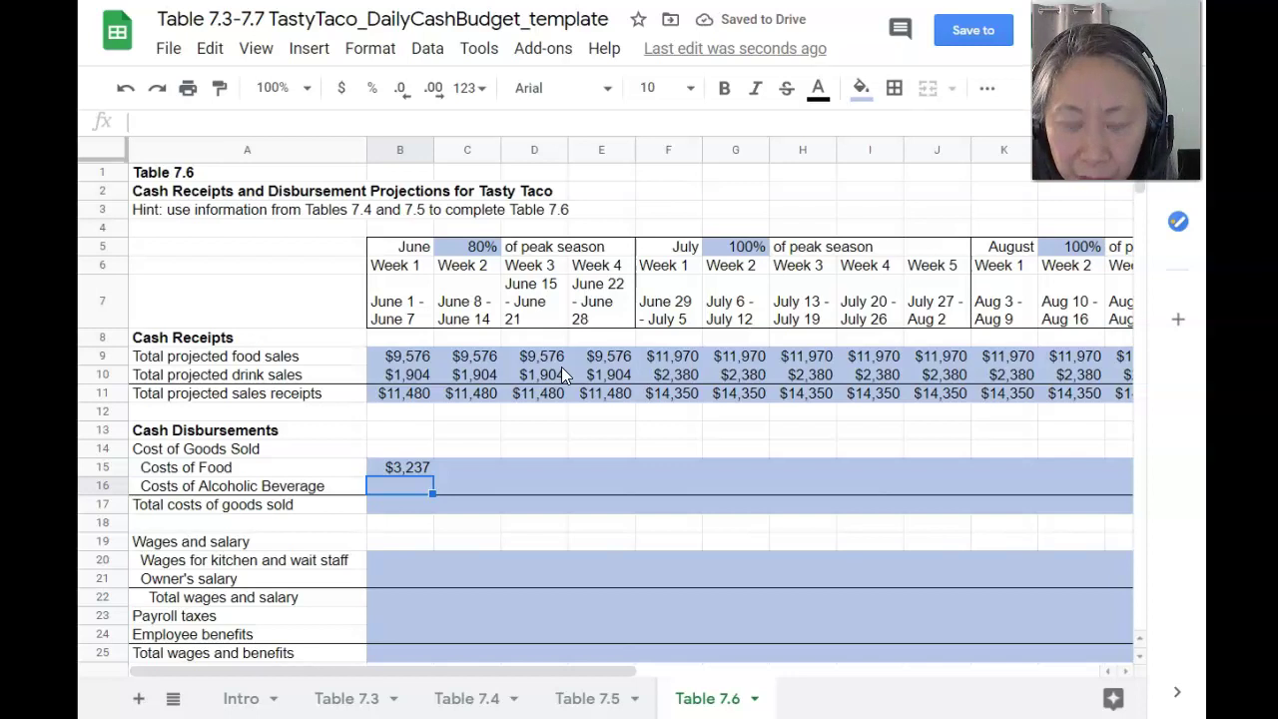
# Calculate June Week 1 costs of alcoholic beverage in B16 of Table 7.6 with ='Table 7.5'!$B$9*B10
pyautogui.write('=')
pyautogui.click(496, 694)
pyautogui.click(585, 696)
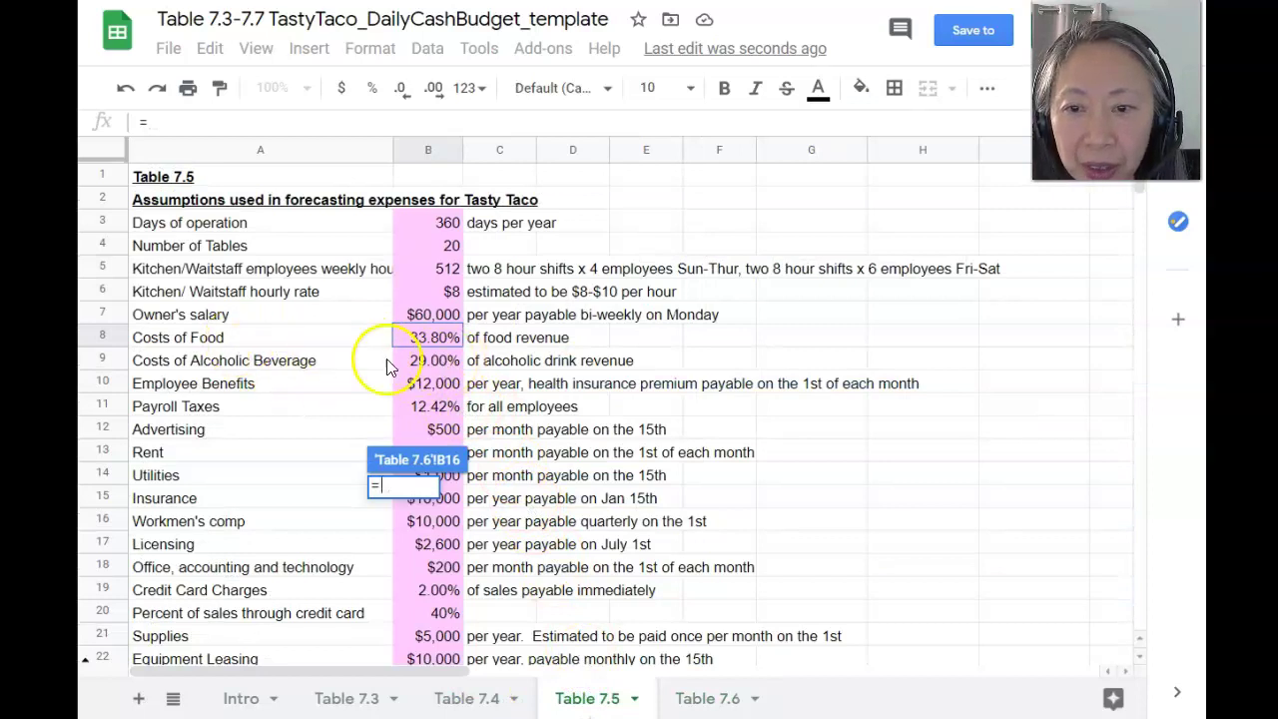
pyautogui.click(446, 366)
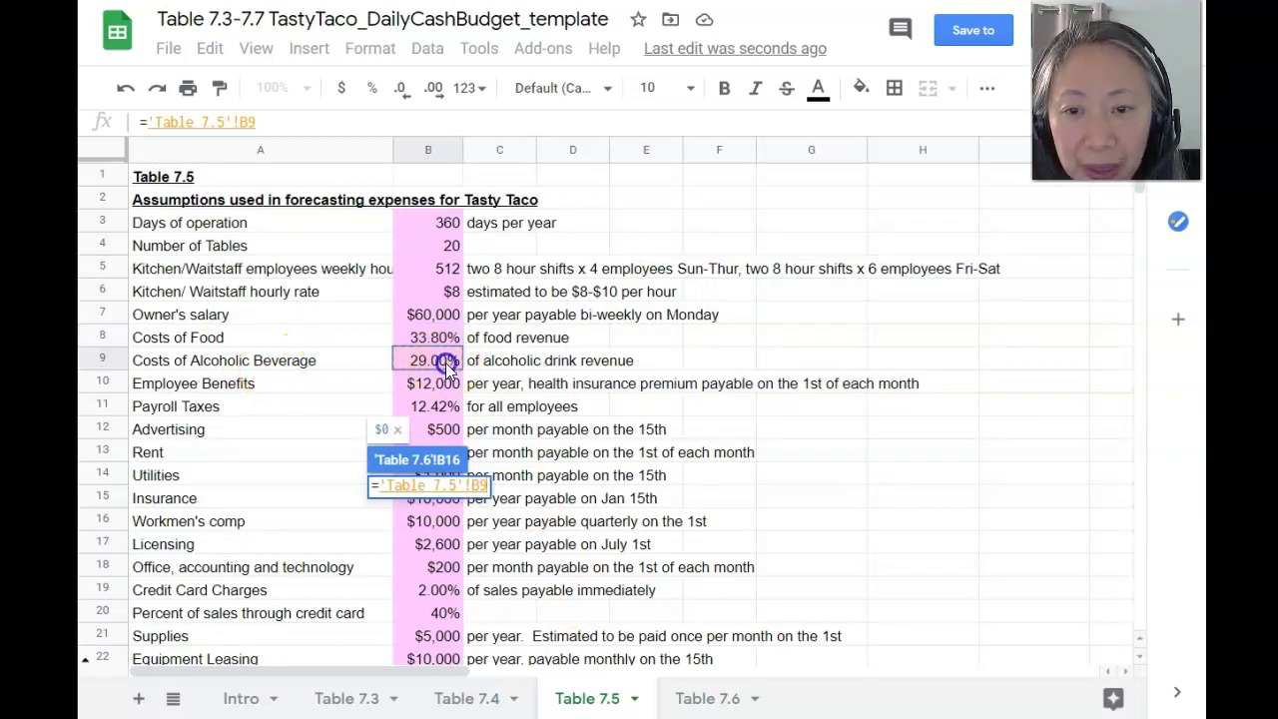
pyautogui.press('F4')
pyautogui.write('*')
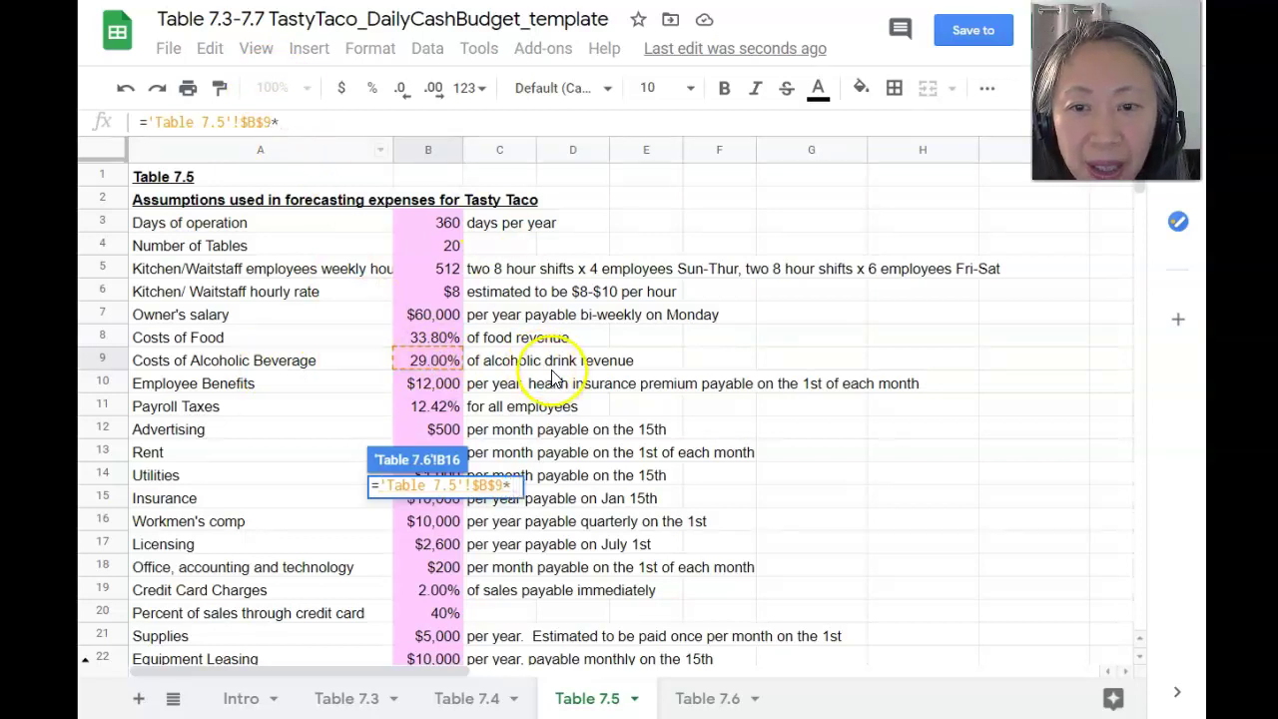
pyautogui.click(709, 698)
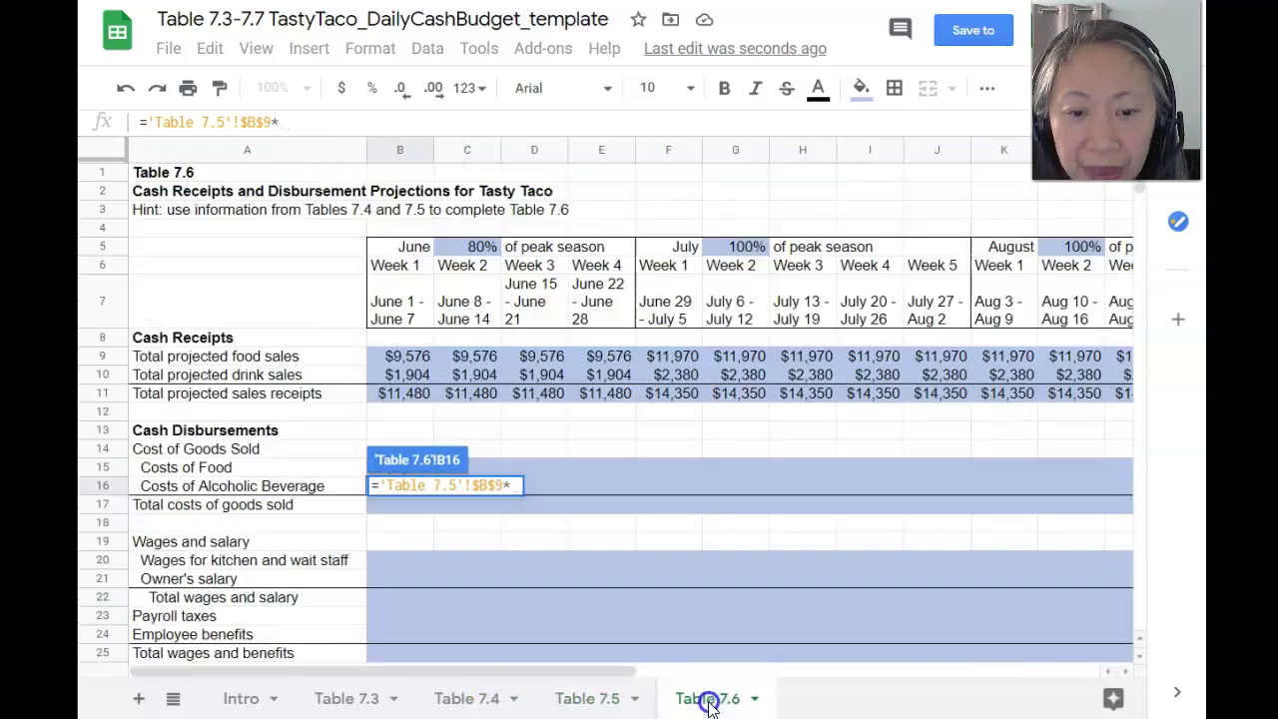
pyautogui.click(405, 376)
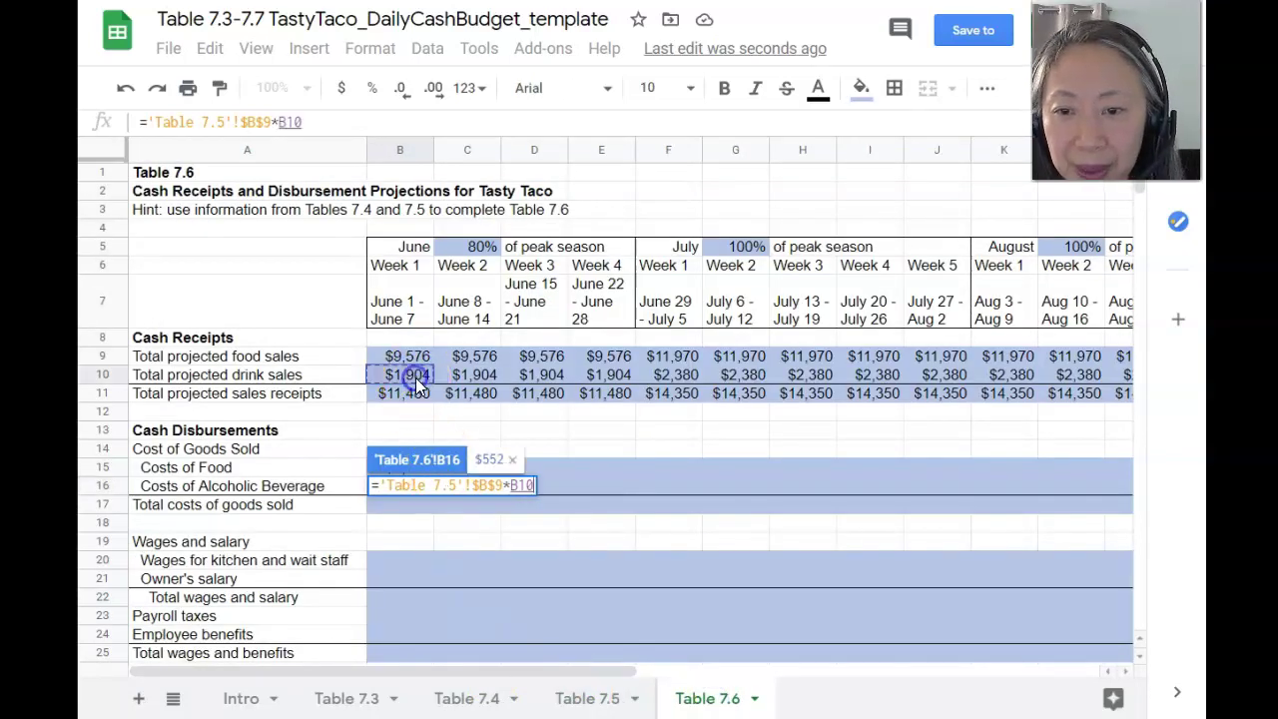
pyautogui.press('Return')
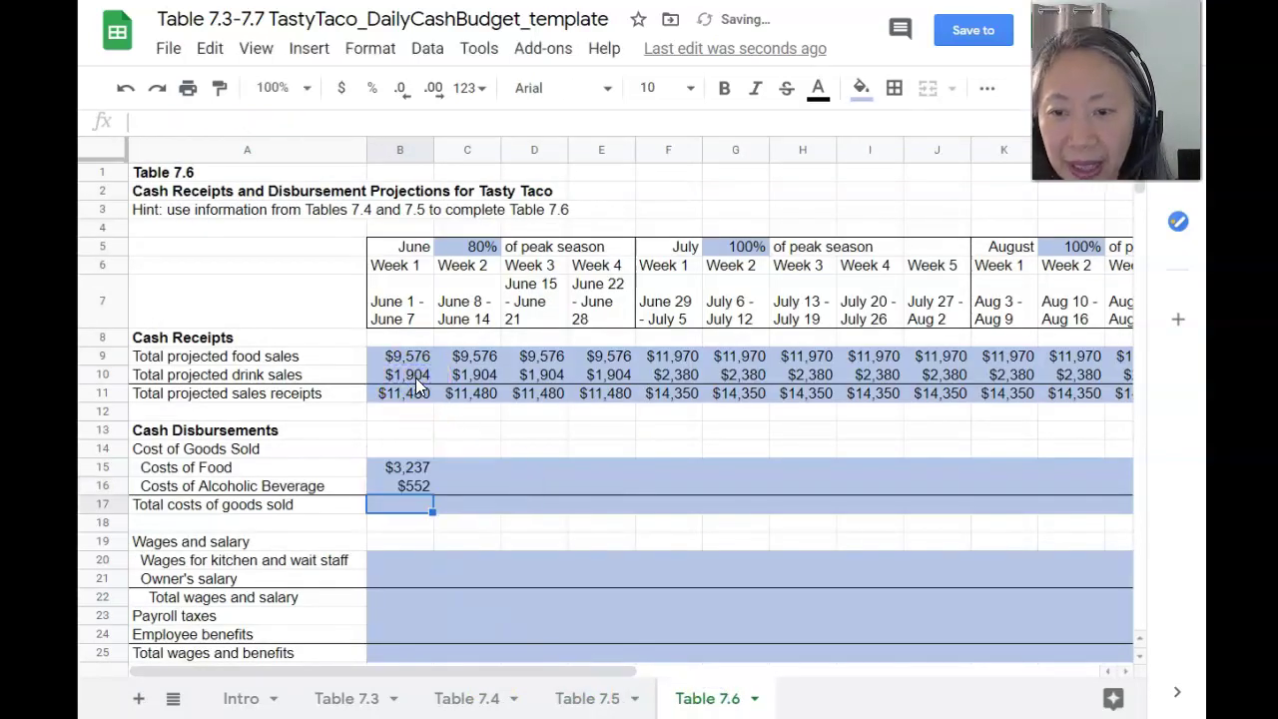
# Add up June Week 1 total costs of goods sold in B17 with =B15+B16
pyautogui.write('=B15')
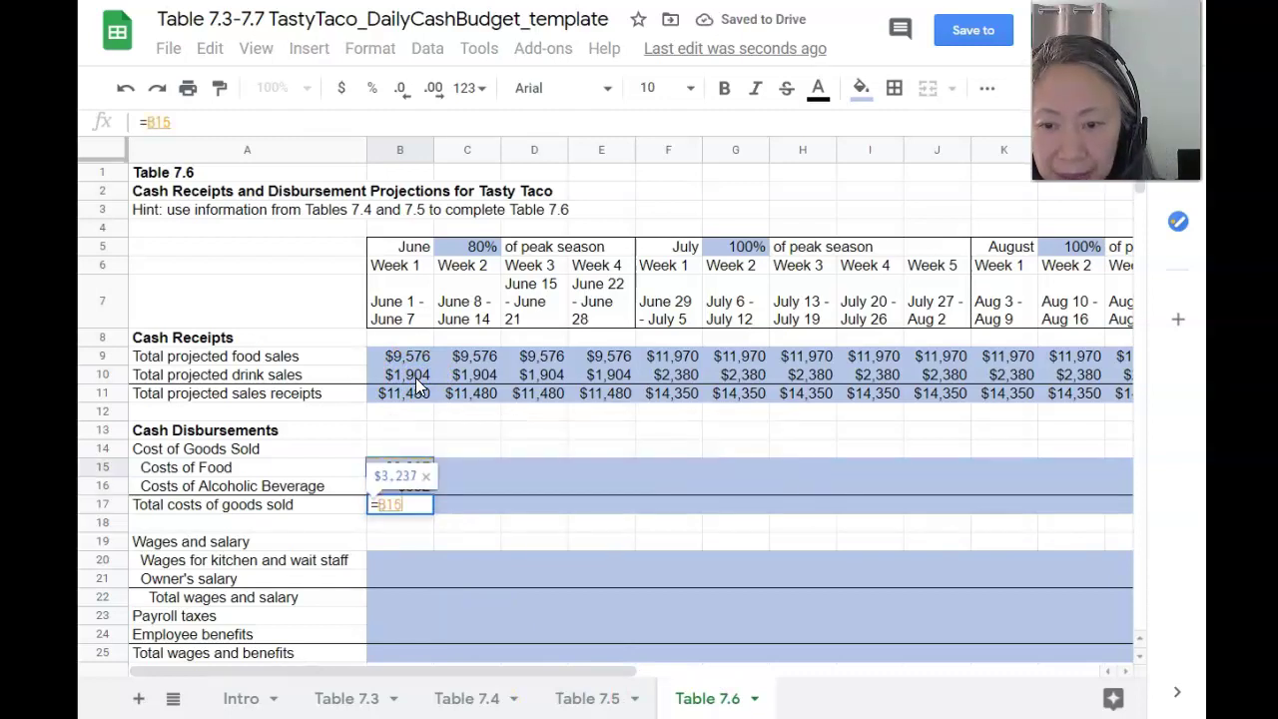
pyautogui.write('+B16')
pyautogui.press('Return')
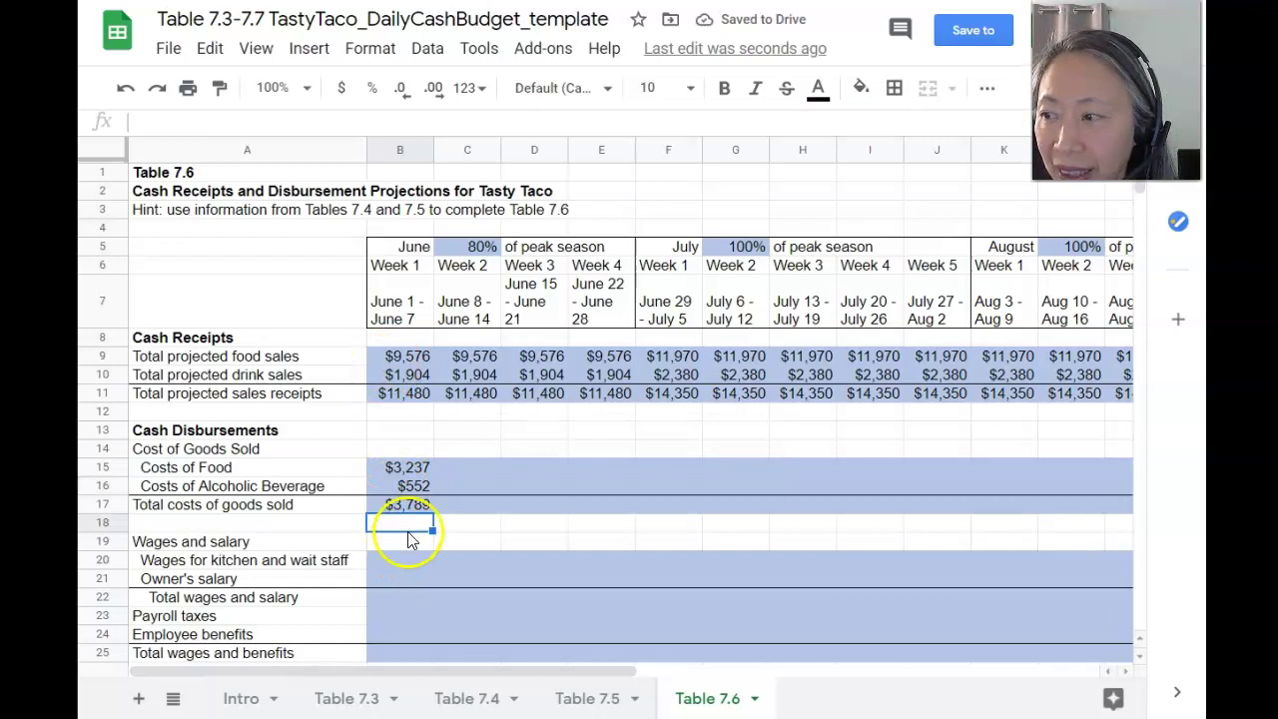
# Copy the June Week 1 cost of goods sold formulas in B15:B17 across all remaining weeks, from column C through column N
pyautogui.click(409, 467)
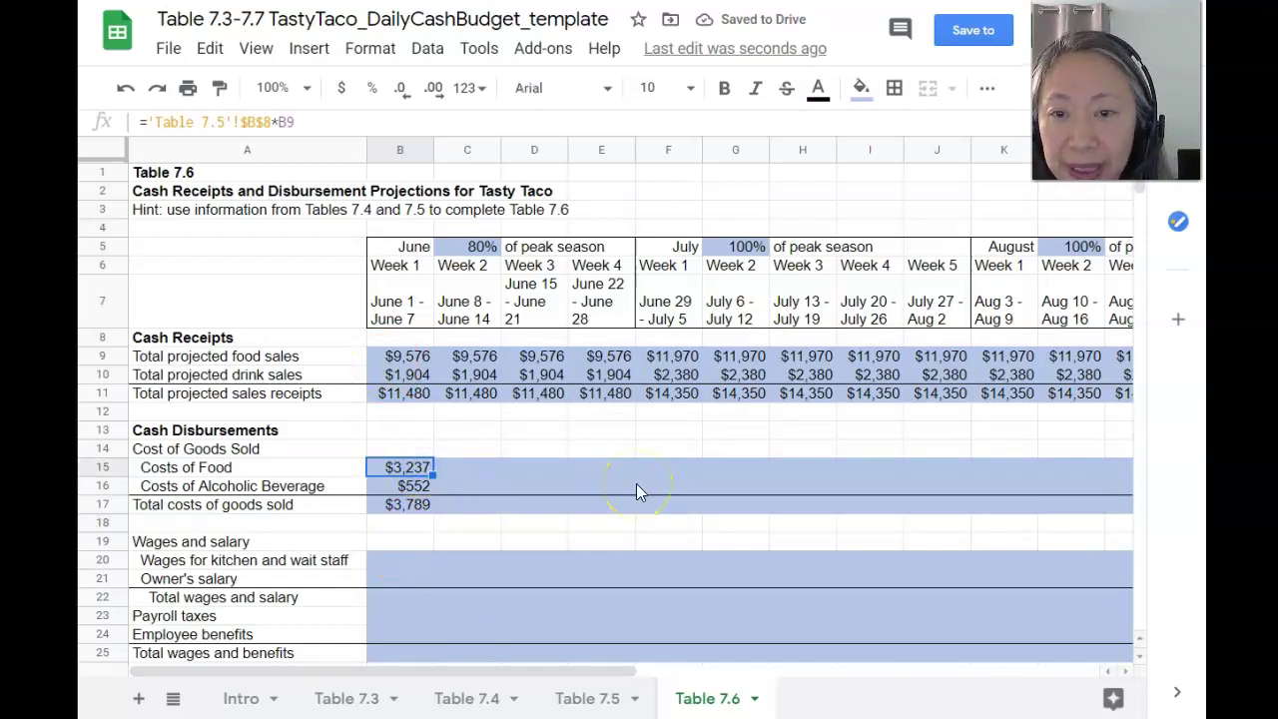
pyautogui.hotkey('shift', 'Down')
pyautogui.hotkey('shift', 'Down')
pyautogui.hotkey('ctrl', 'c')
pyautogui.press('Right')
pyautogui.hotkey('shift', 'Right')
pyautogui.hotkey('shift', 'Right')
pyautogui.hotkey('shift', 'Right')
pyautogui.hotkey('shift', 'Right')
pyautogui.hotkey('shift', 'Right')
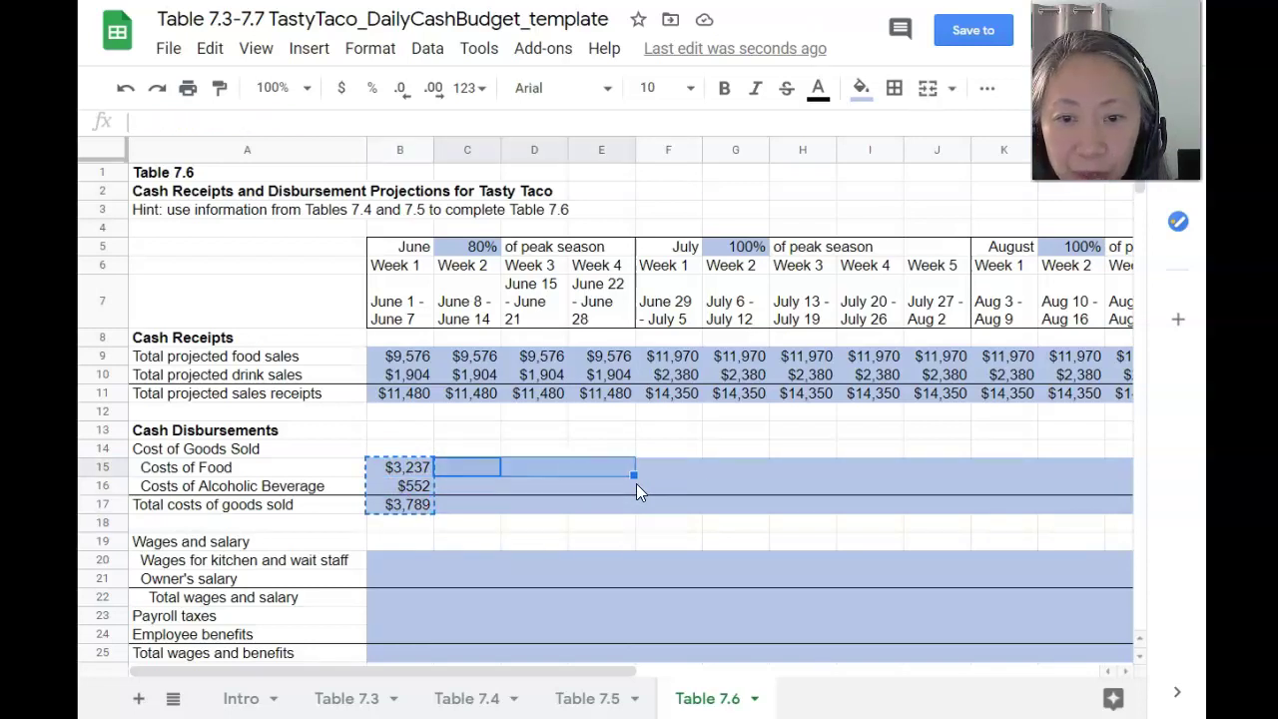
pyautogui.hotkey('shift', 'Right')
pyautogui.hotkey('shift', 'Right')
pyautogui.hotkey('shift', 'Right')
pyautogui.hotkey('shift', 'Right')
pyautogui.hotkey('shift', 'Right')
pyautogui.hotkey('shift', 'Right')
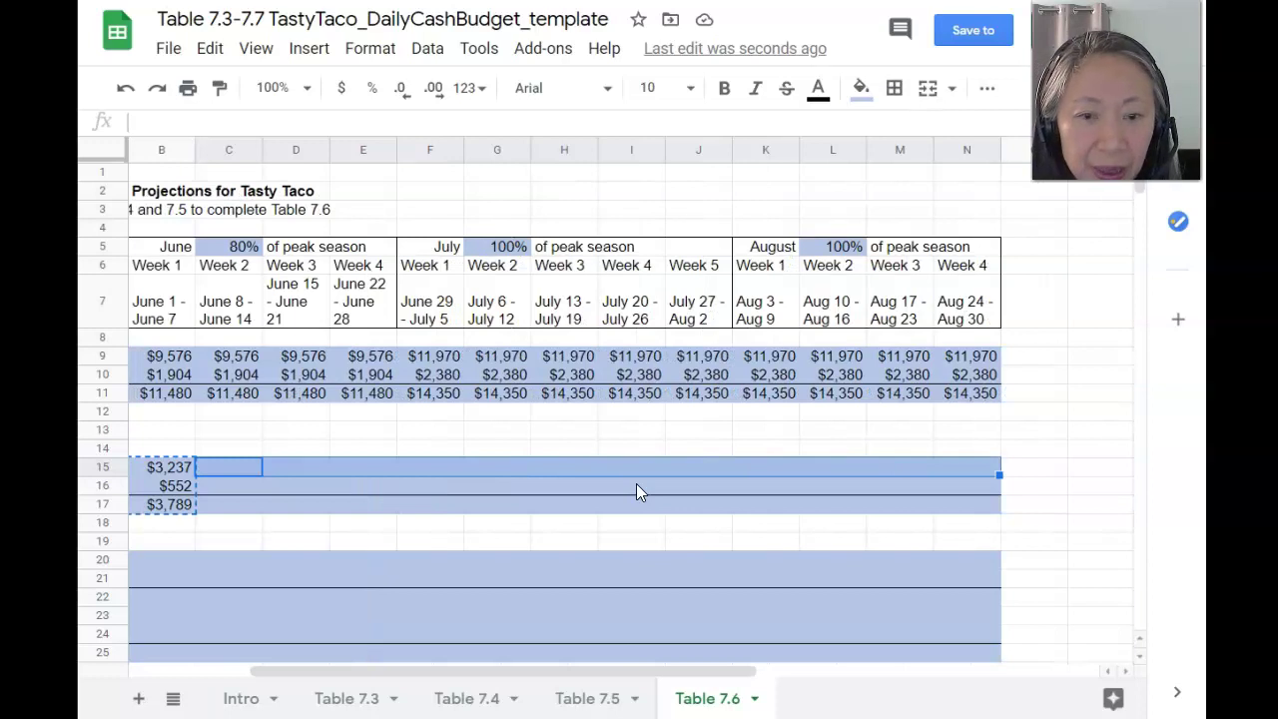
pyautogui.hotkey('ctrl', 'v')
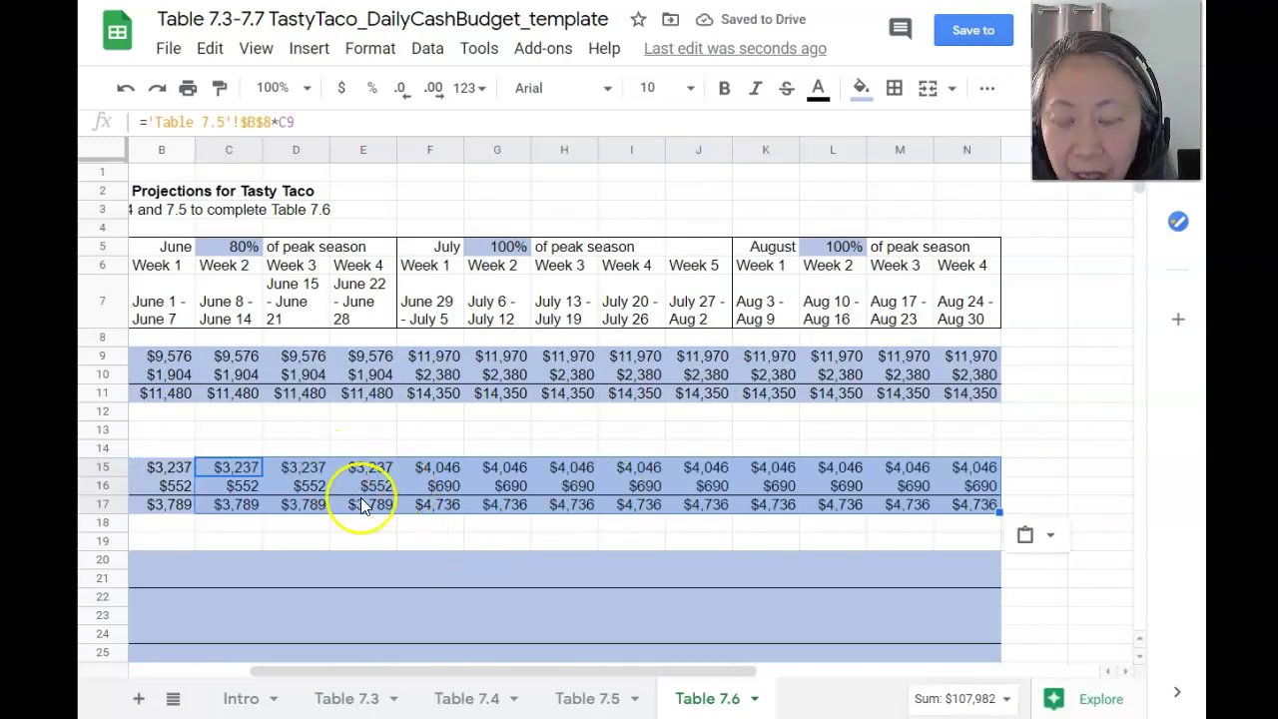
# Select B20, the June Week 1 cell for wages for kitchen and wait staff
pyautogui.press('Home')
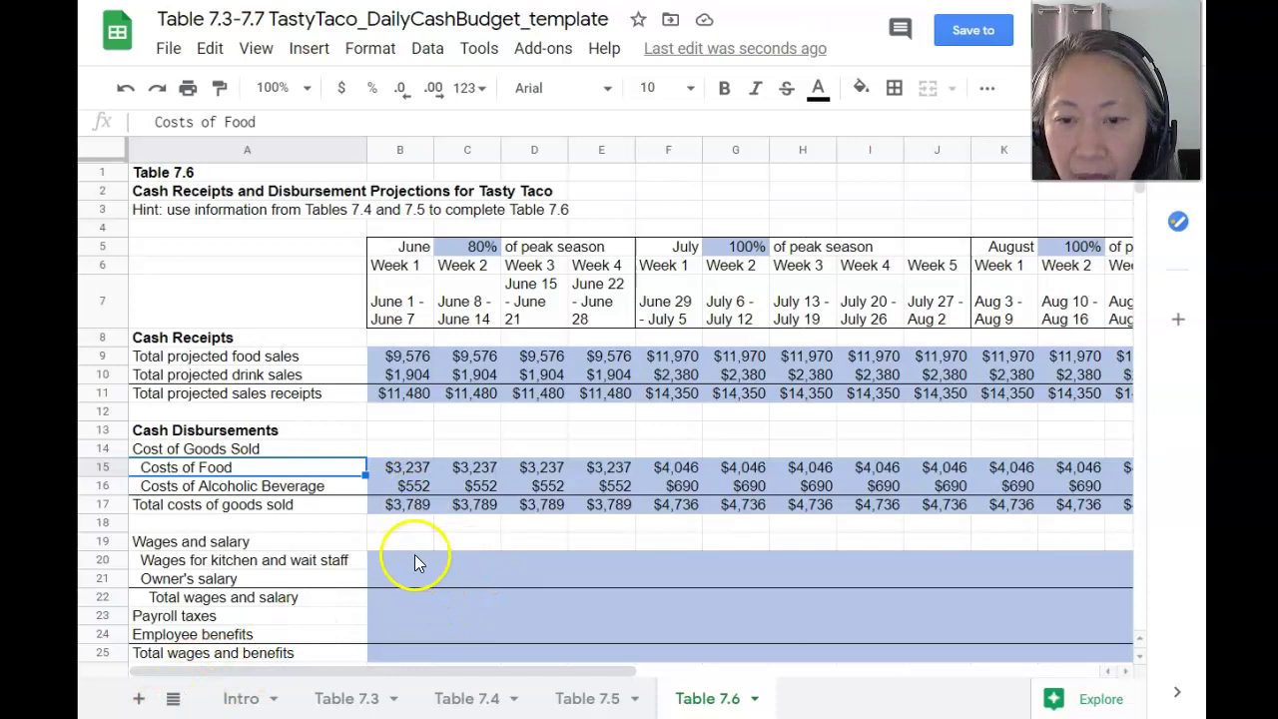
pyautogui.click(413, 560)
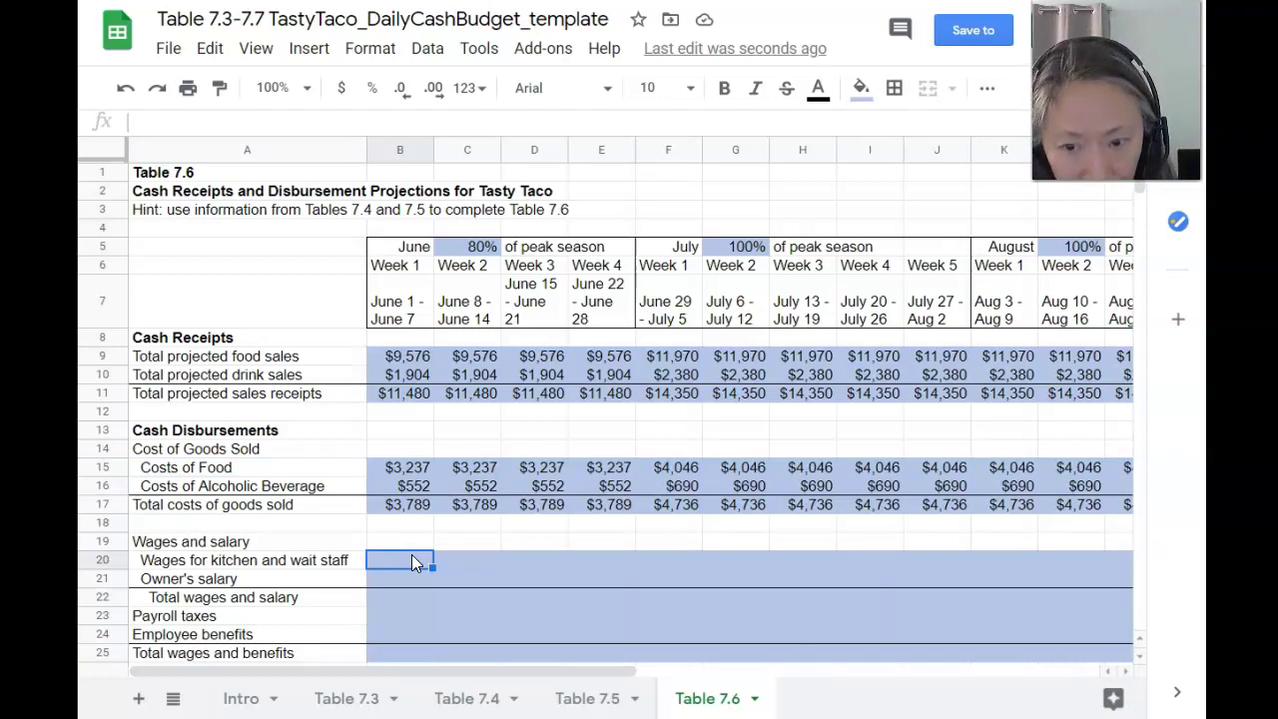
pyautogui.write('=')
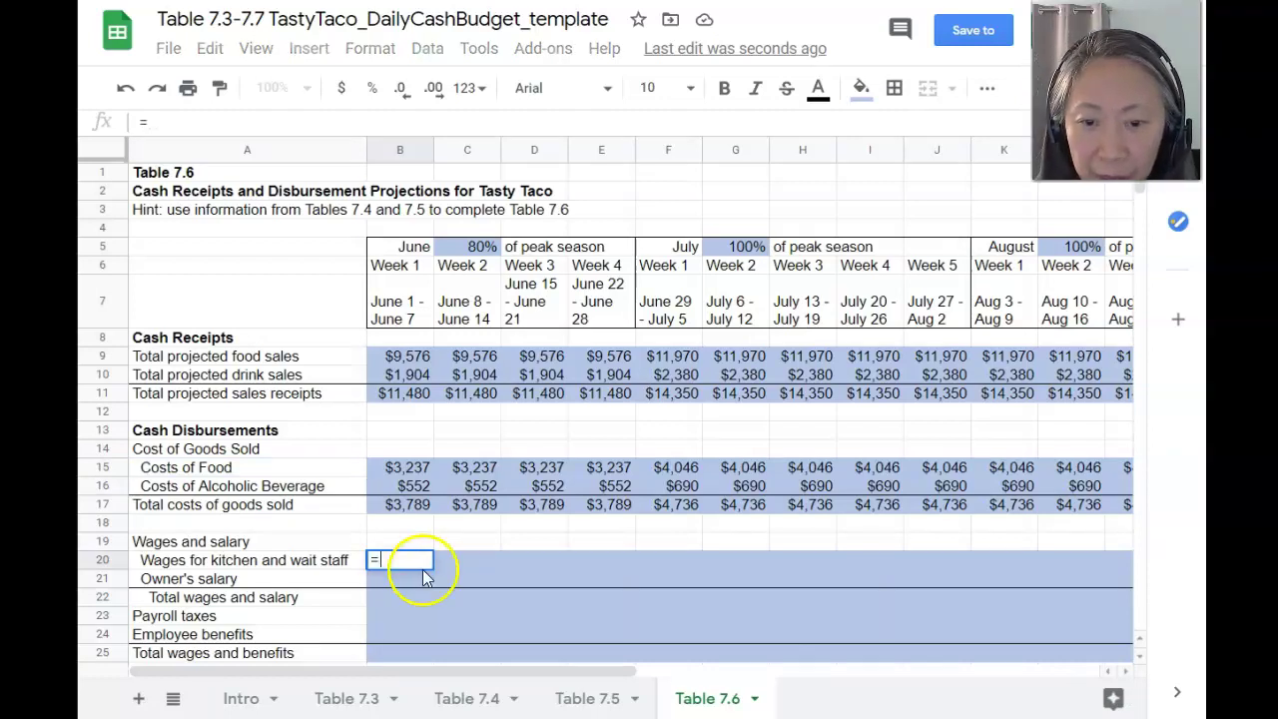
pyautogui.click(582, 703)
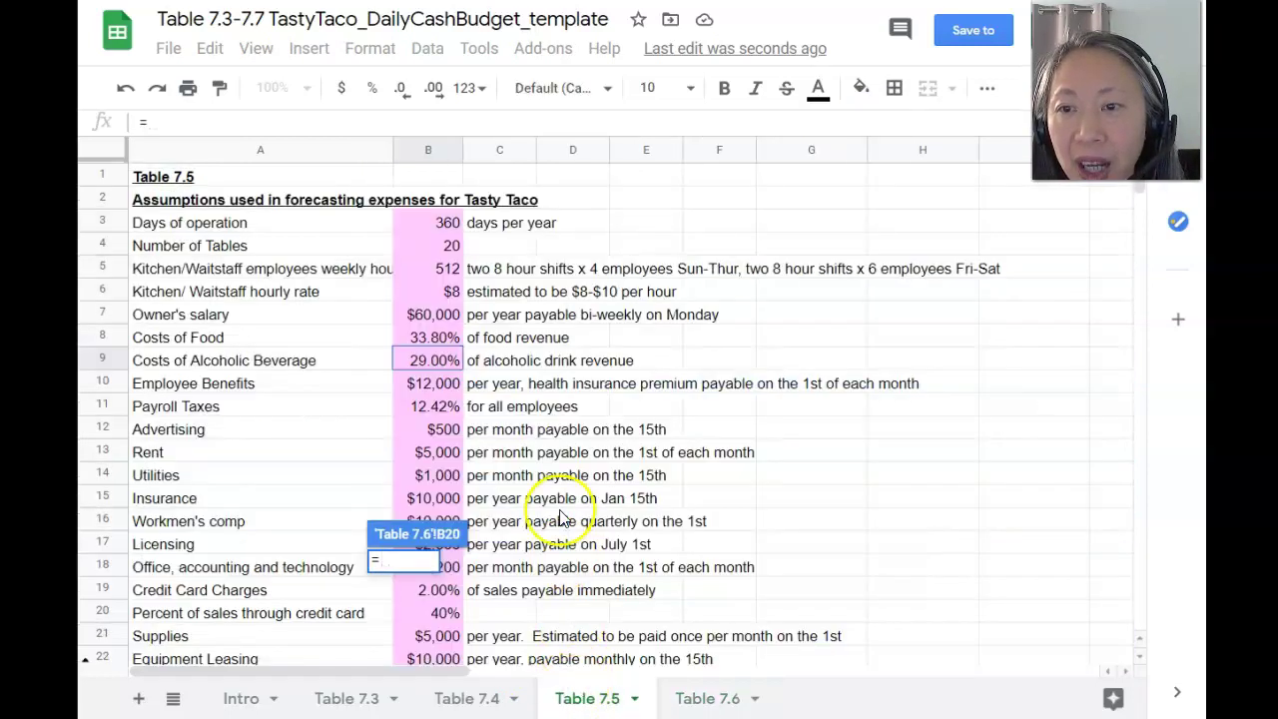
pyautogui.click(446, 270)
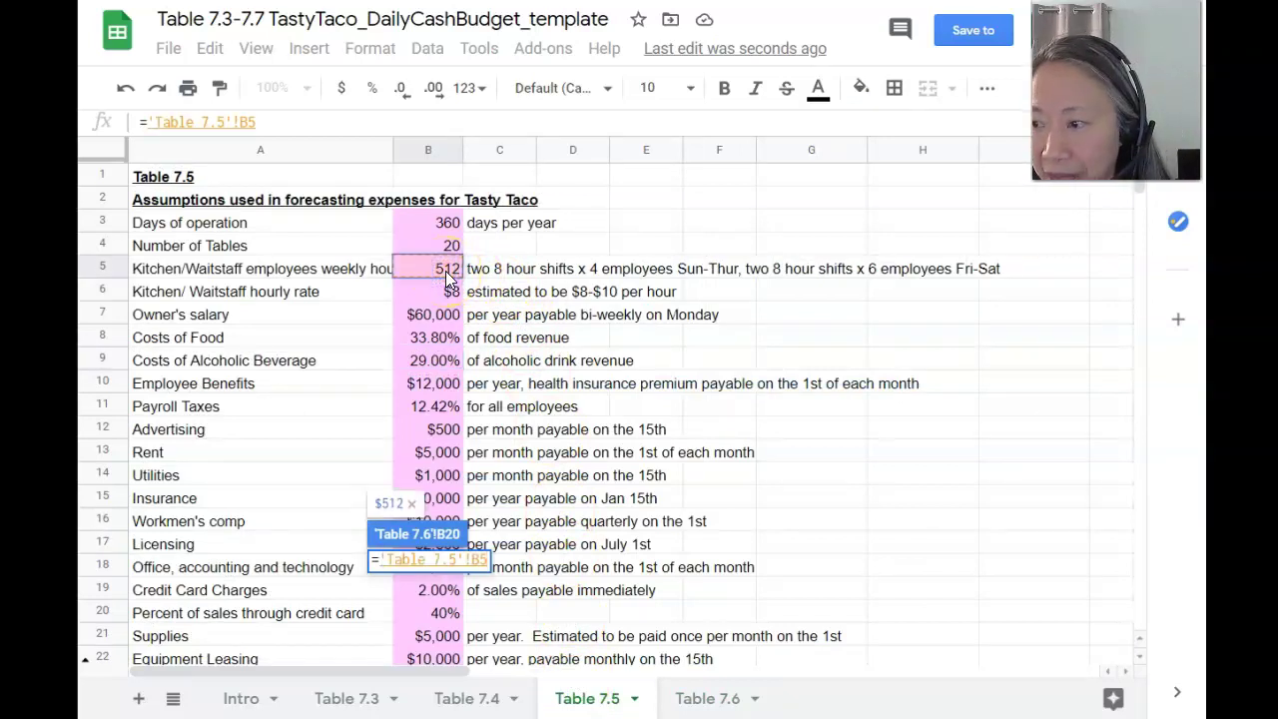
pyautogui.write('*')
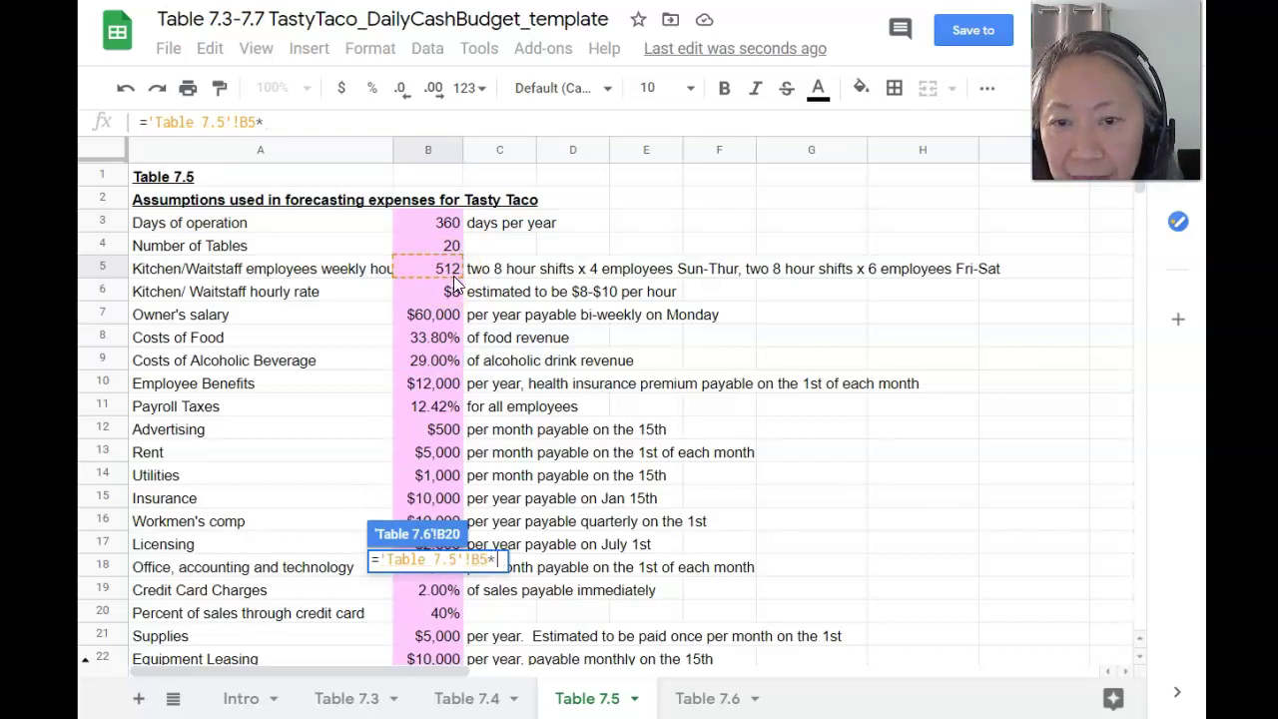
pyautogui.click(448, 292)
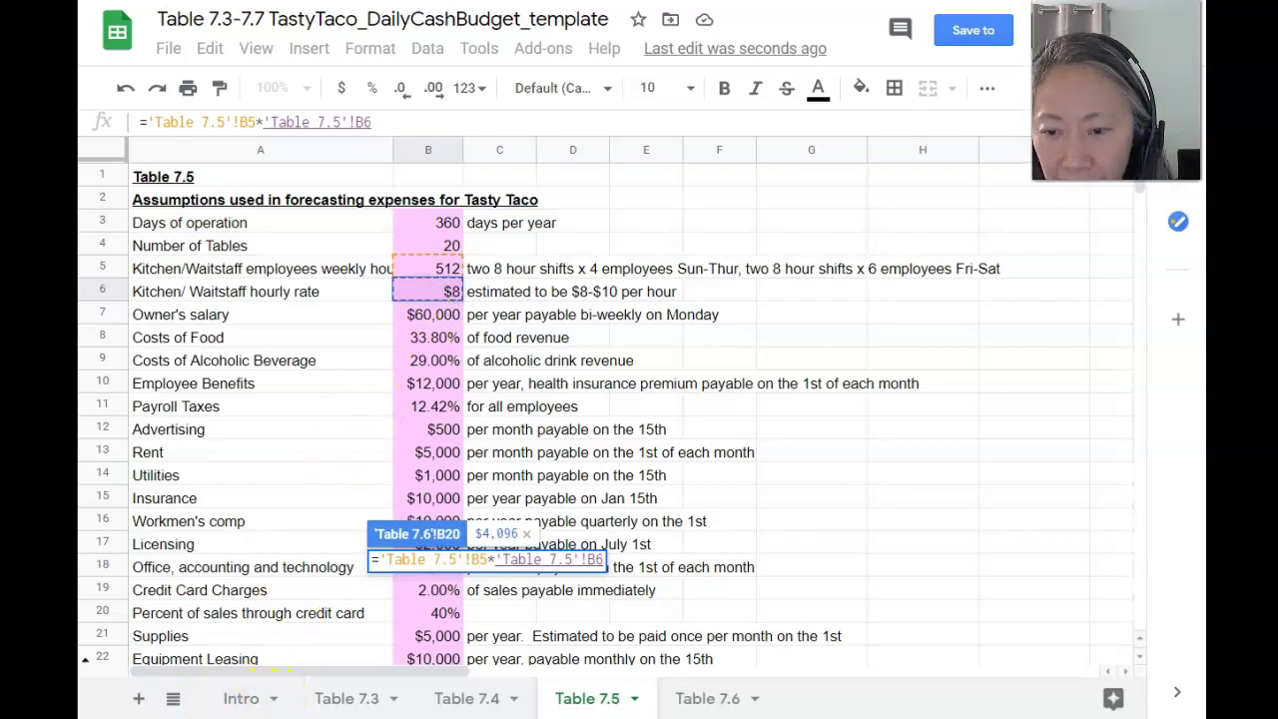
pyautogui.press('Escape')
# In B20 of Table 7.6, multiply weekly employee hours by the hourly rate using absolute references: ='Table 7.5'!$B$5*'Table 7.5'!$B$6
pyautogui.click(395, 565)
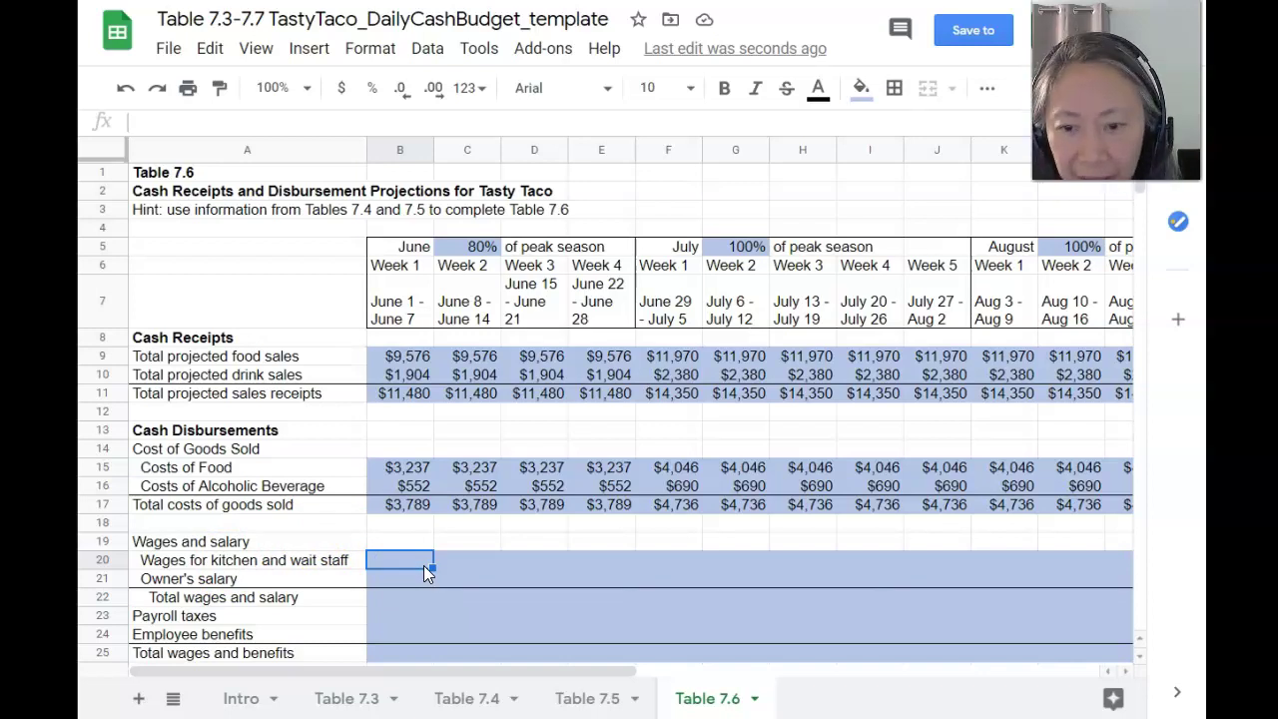
pyautogui.write('=')
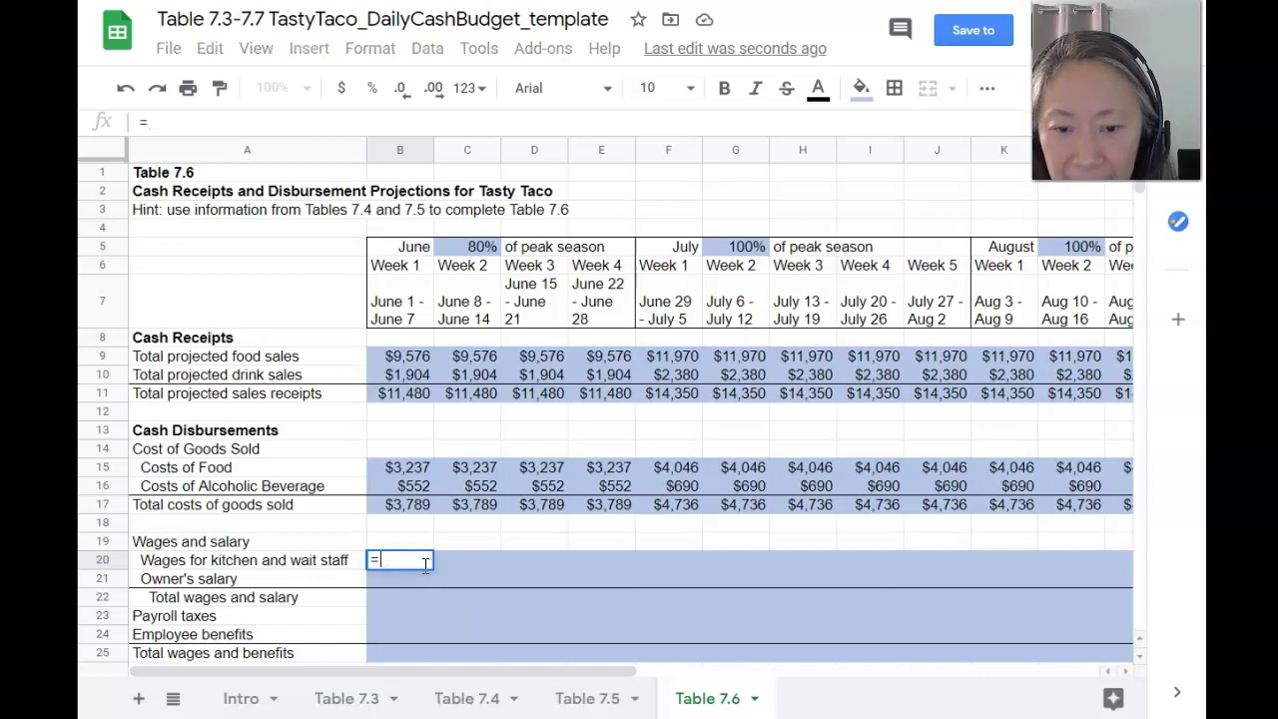
pyautogui.click(585, 698)
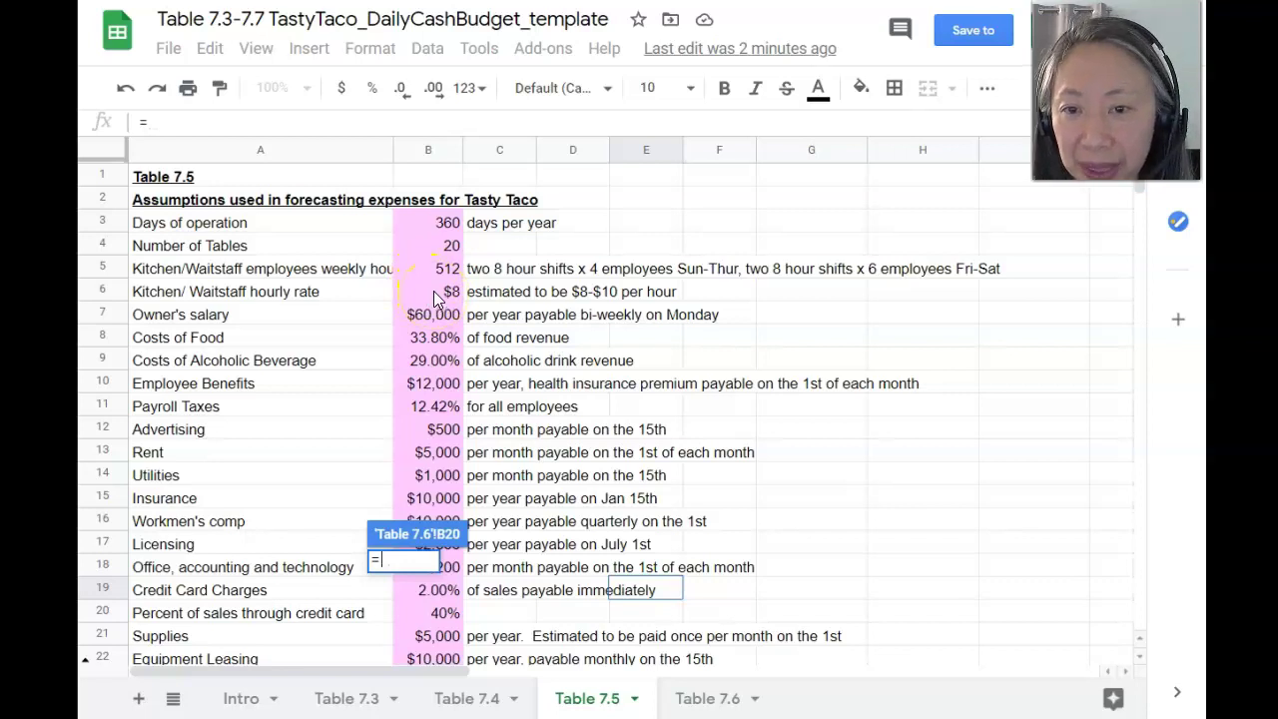
pyautogui.click(427, 269)
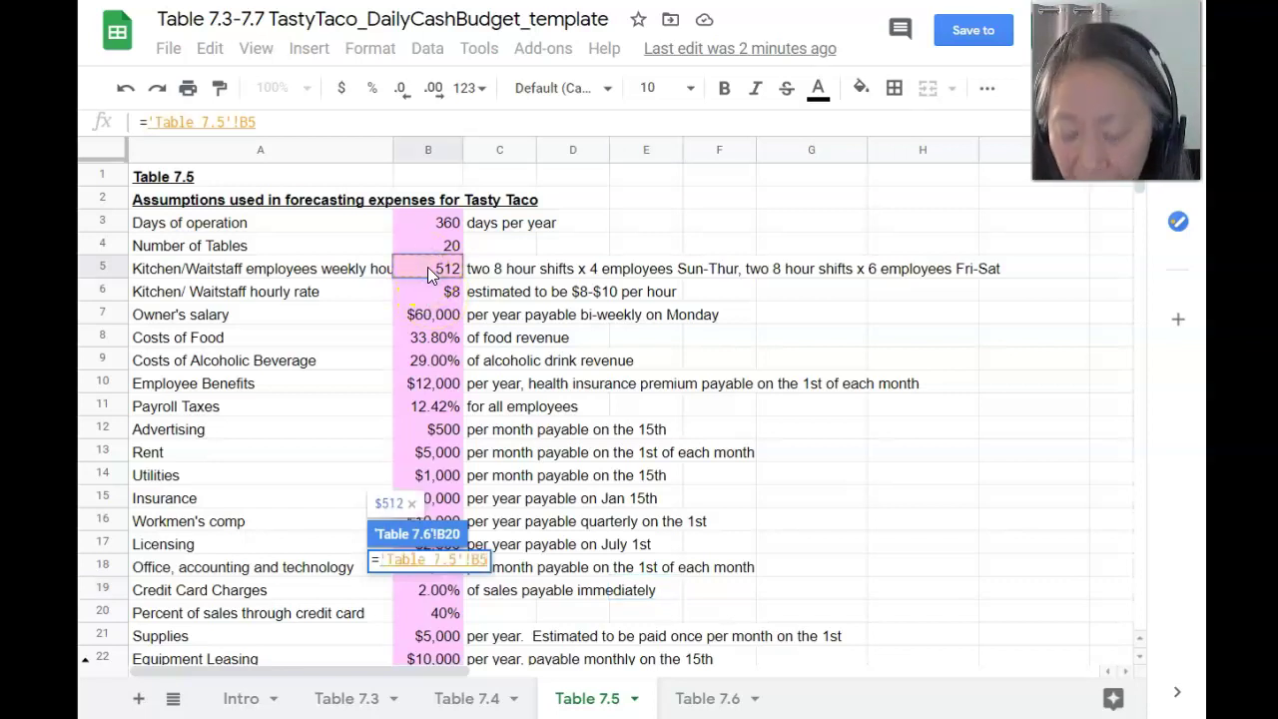
pyautogui.press('F4')
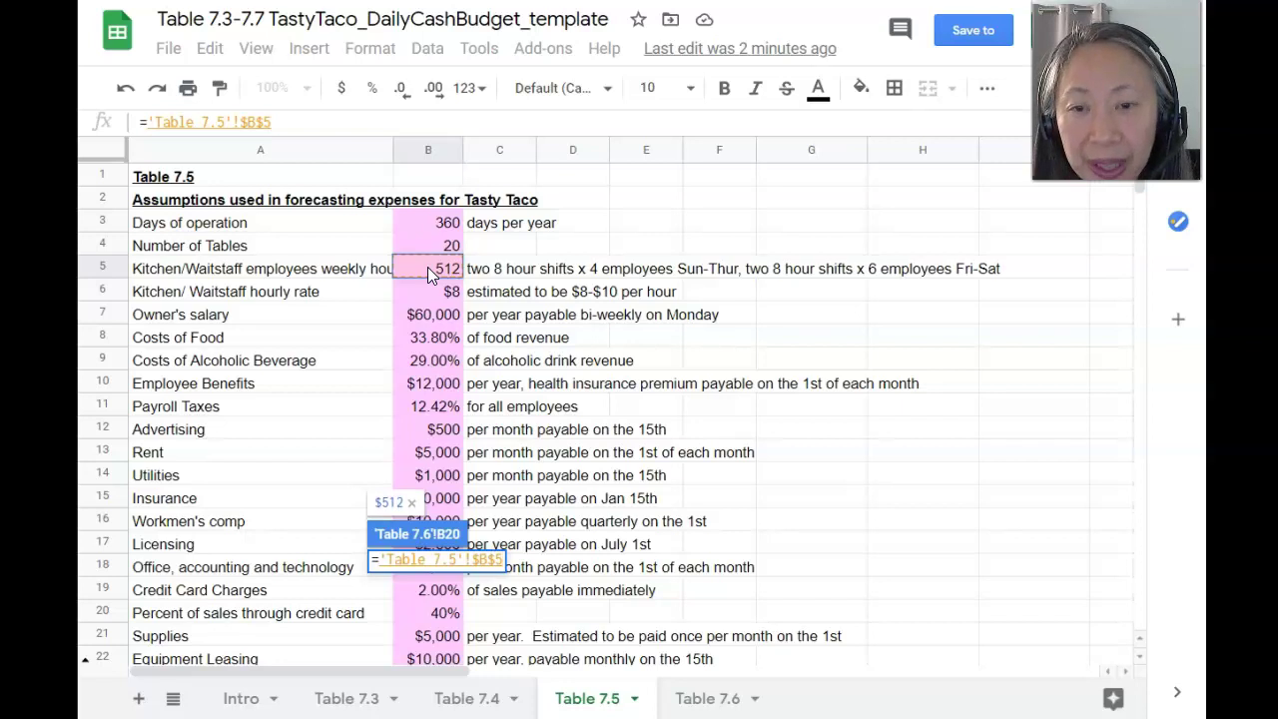
pyautogui.write('*')
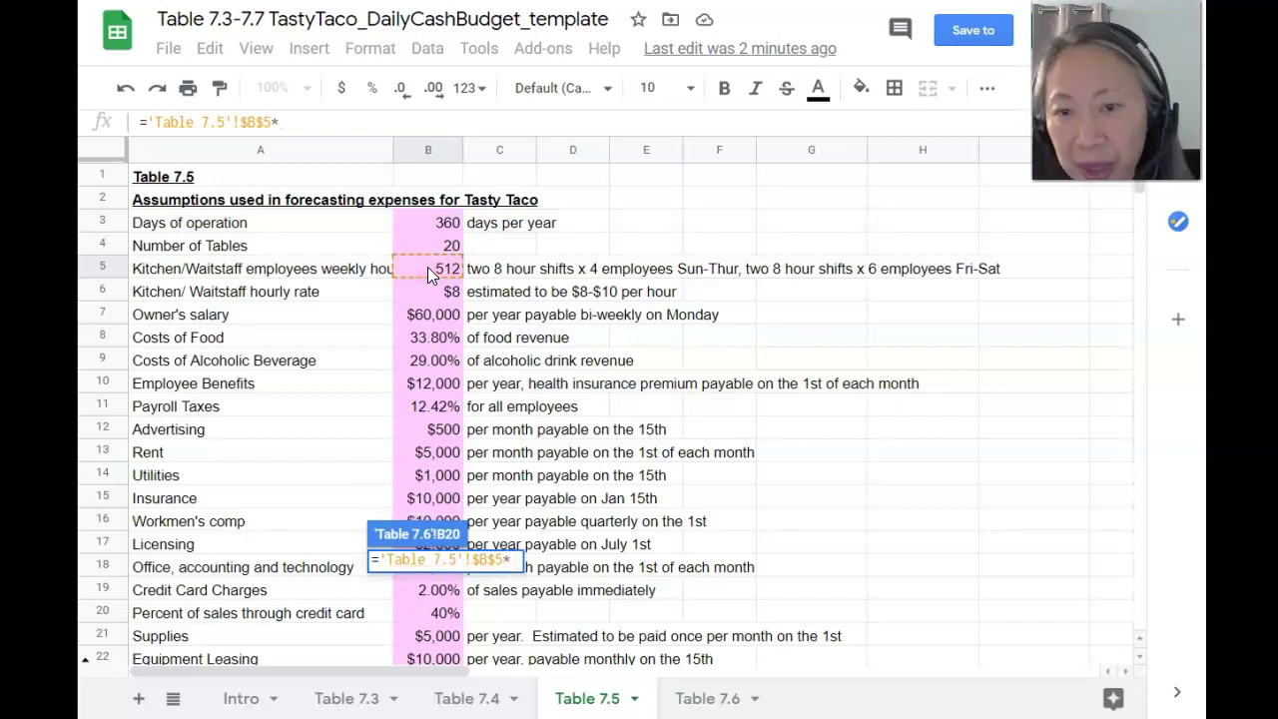
pyautogui.click(433, 296)
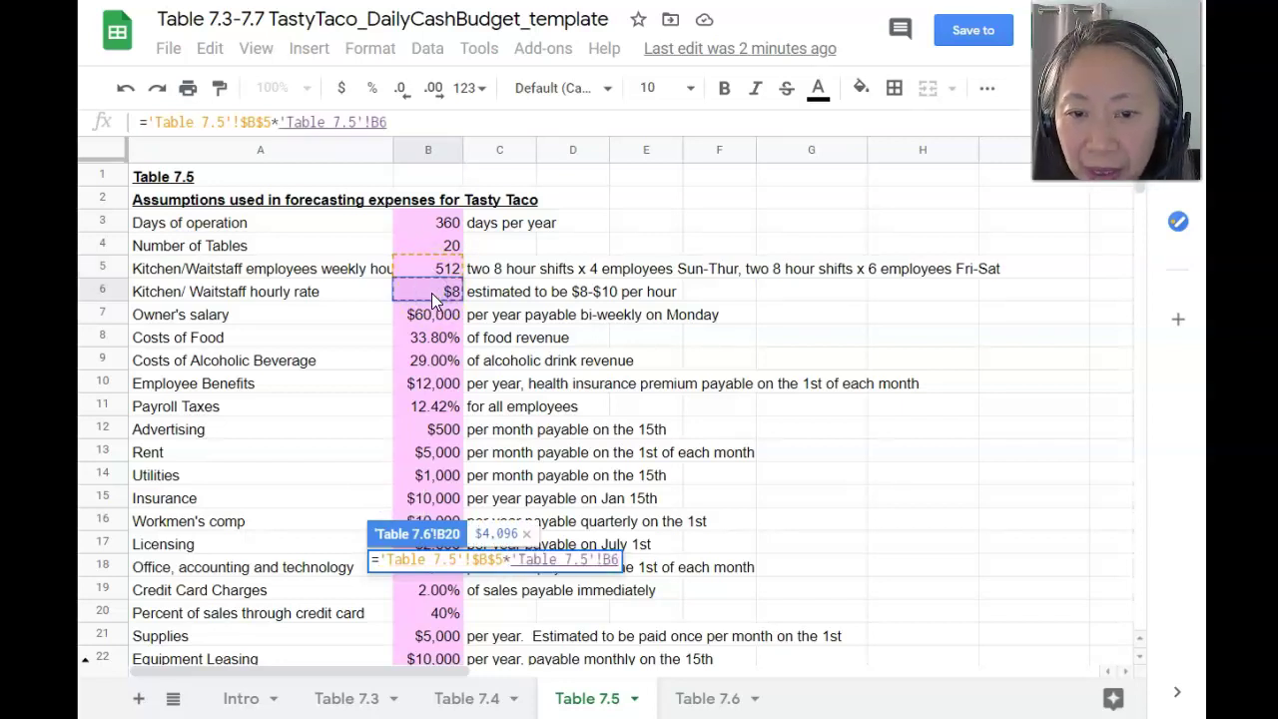
pyautogui.press('F4')
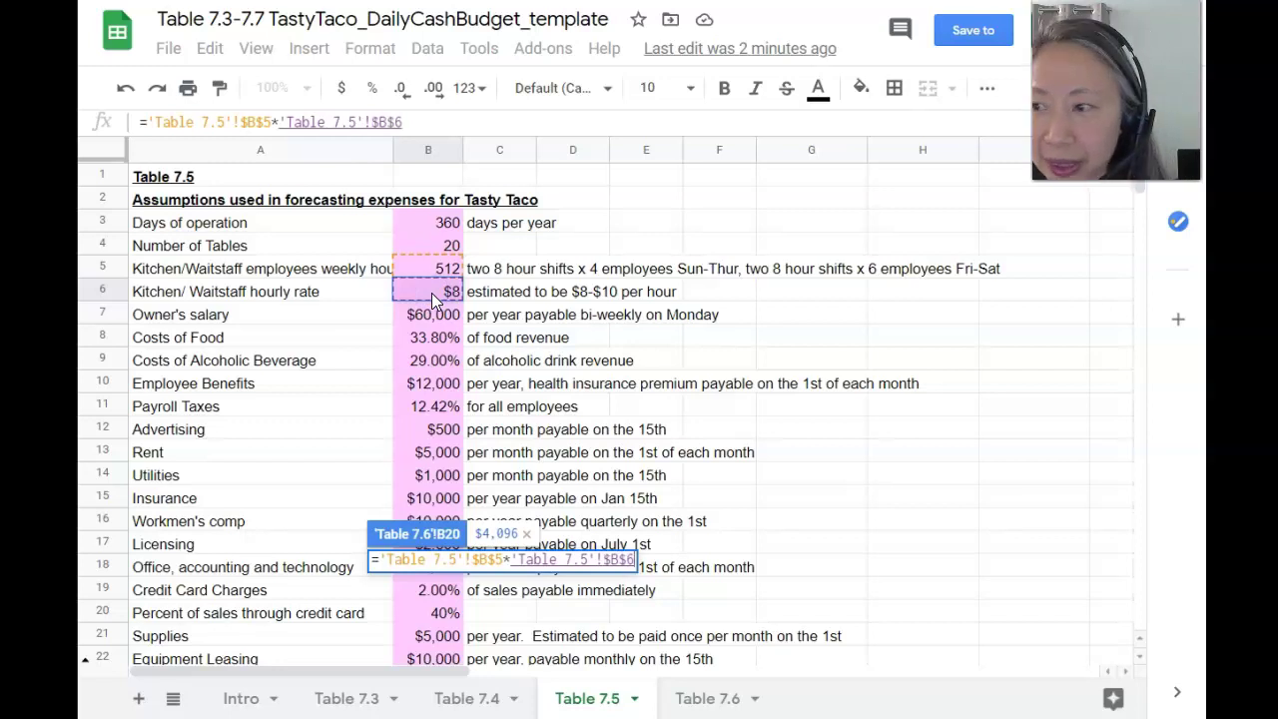
pyautogui.press('Return')
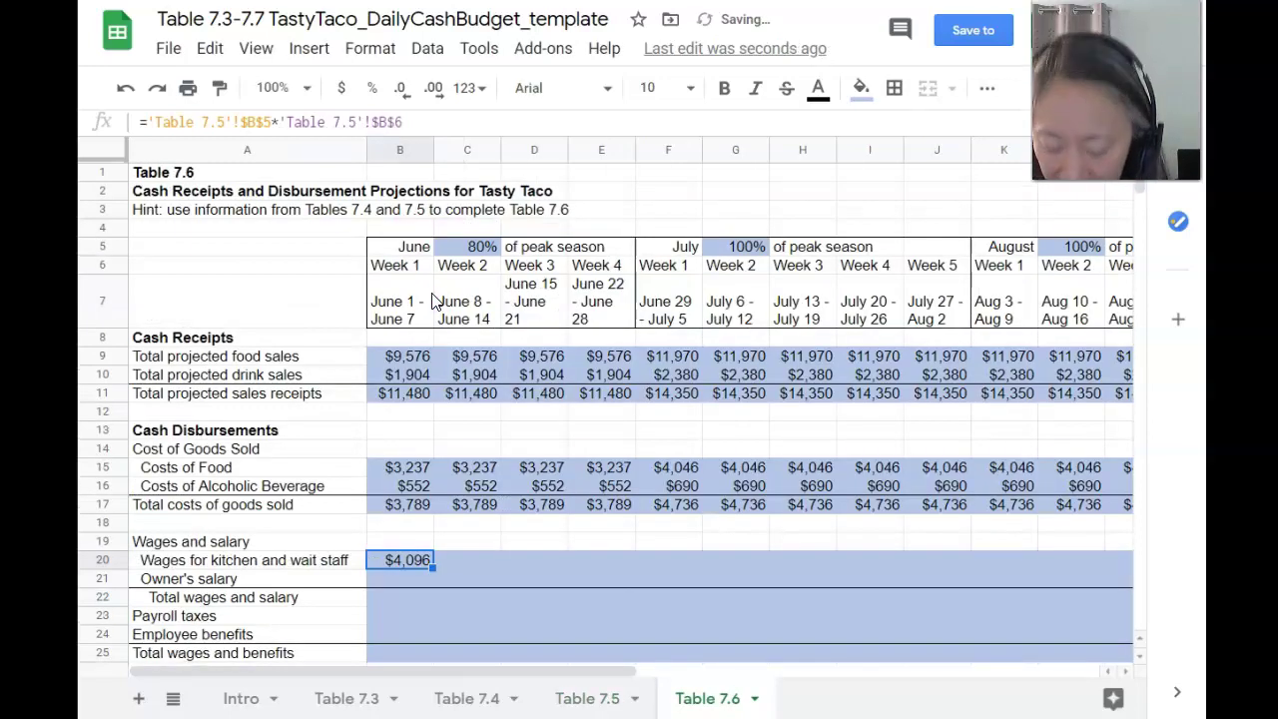
# Copy the kitchen and wait staff wages formula from B20 across the remaining weeks through N20
pyautogui.hotkey('ctrl', 'c')
pyautogui.hotkey('shift', 'Right')
pyautogui.hotkey('shift', 'Right')
pyautogui.hotkey('shift', 'Right')
pyautogui.hotkey('shift', 'Right')
pyautogui.hotkey('shift', 'Right')
pyautogui.hotkey('shift', 'Right')
pyautogui.hotkey('shift', 'Right')
pyautogui.hotkey('shift', 'Right')
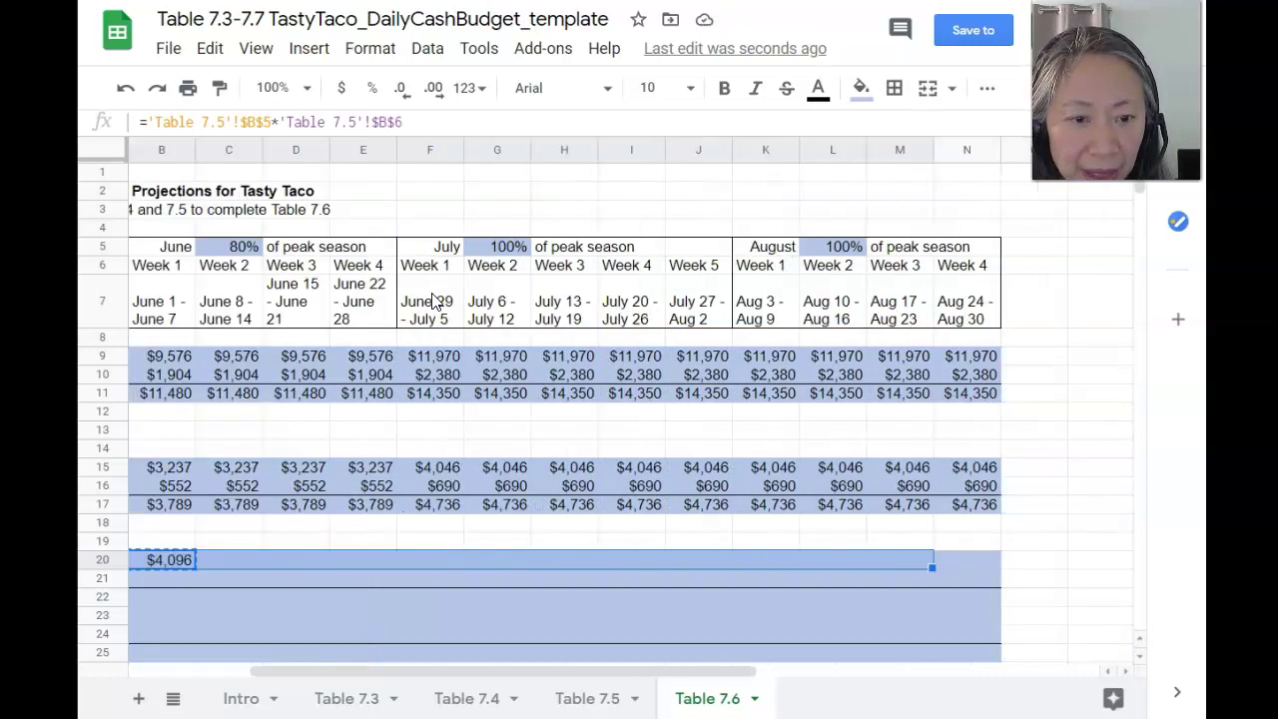
pyautogui.hotkey('shift', 'Right')
pyautogui.hotkey('ctrl', 'v')
pyautogui.hotkey('ctrl', 'Home')
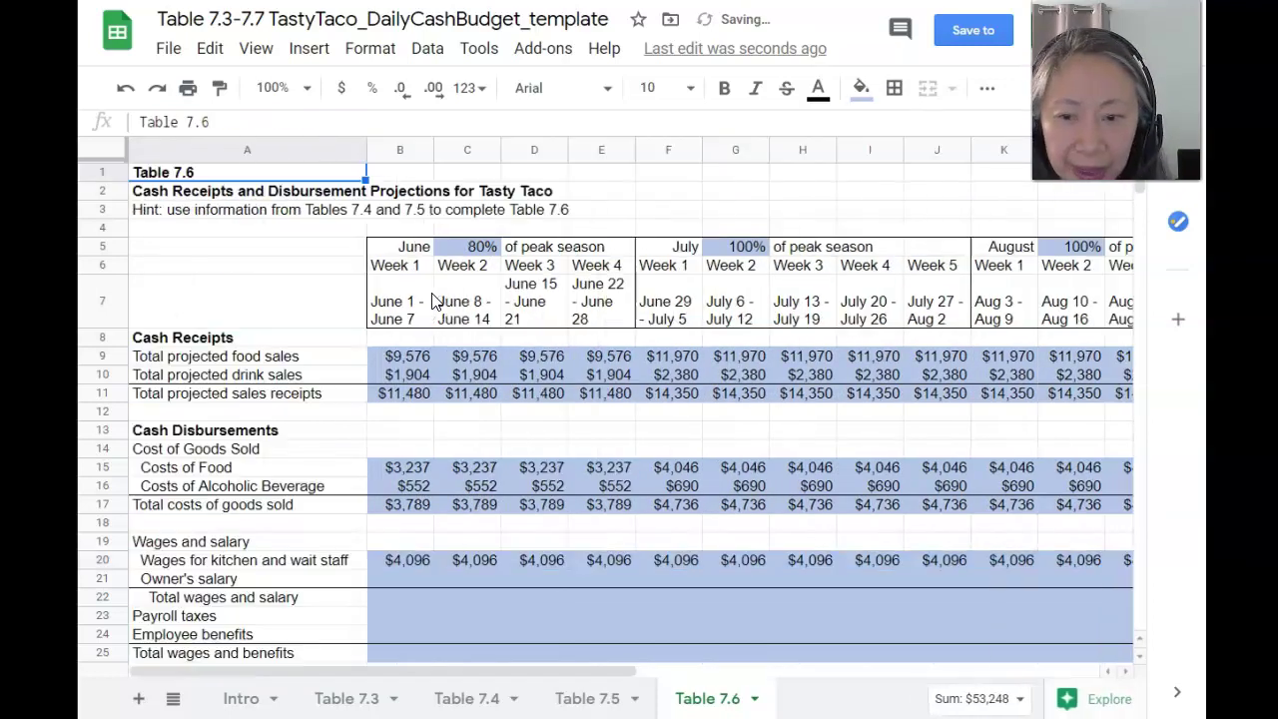
pyautogui.press('Down')
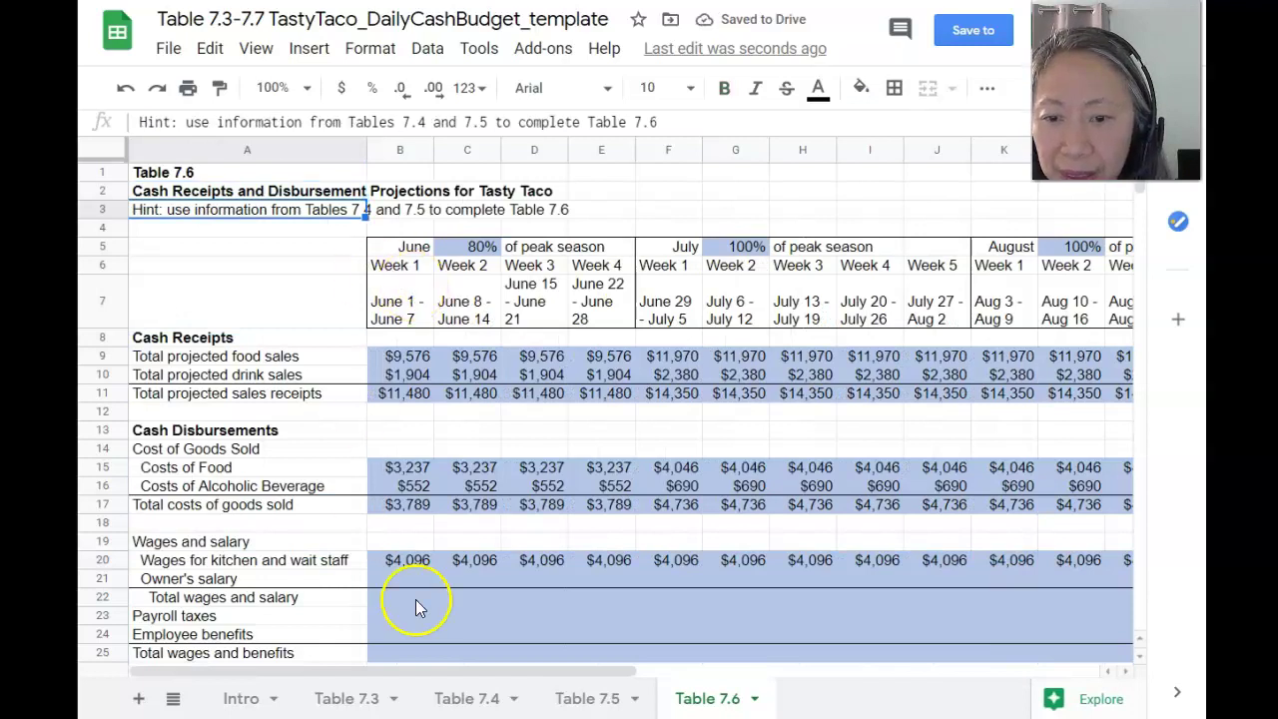
# Calculate the bi-weekly owner's salary in B21 of Table 7.6 with the formula ='Table 7.5'!$B$7/26
pyautogui.click(413, 579)
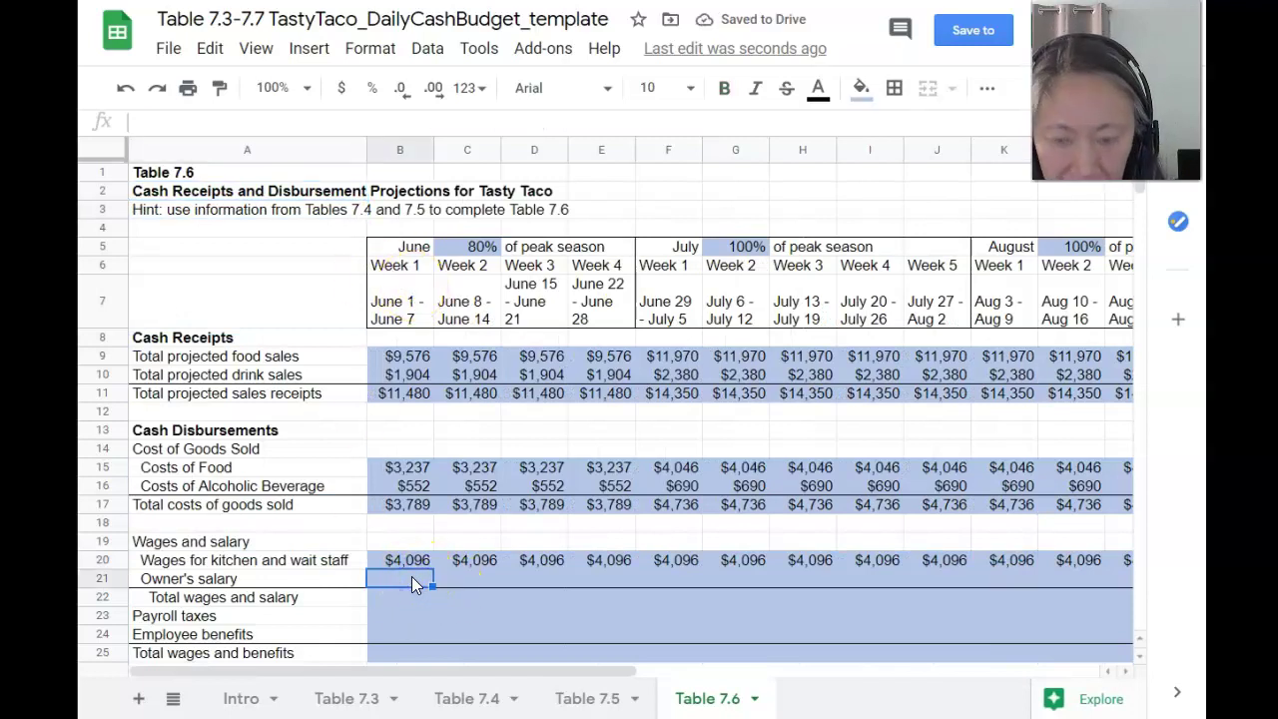
pyautogui.write('=')
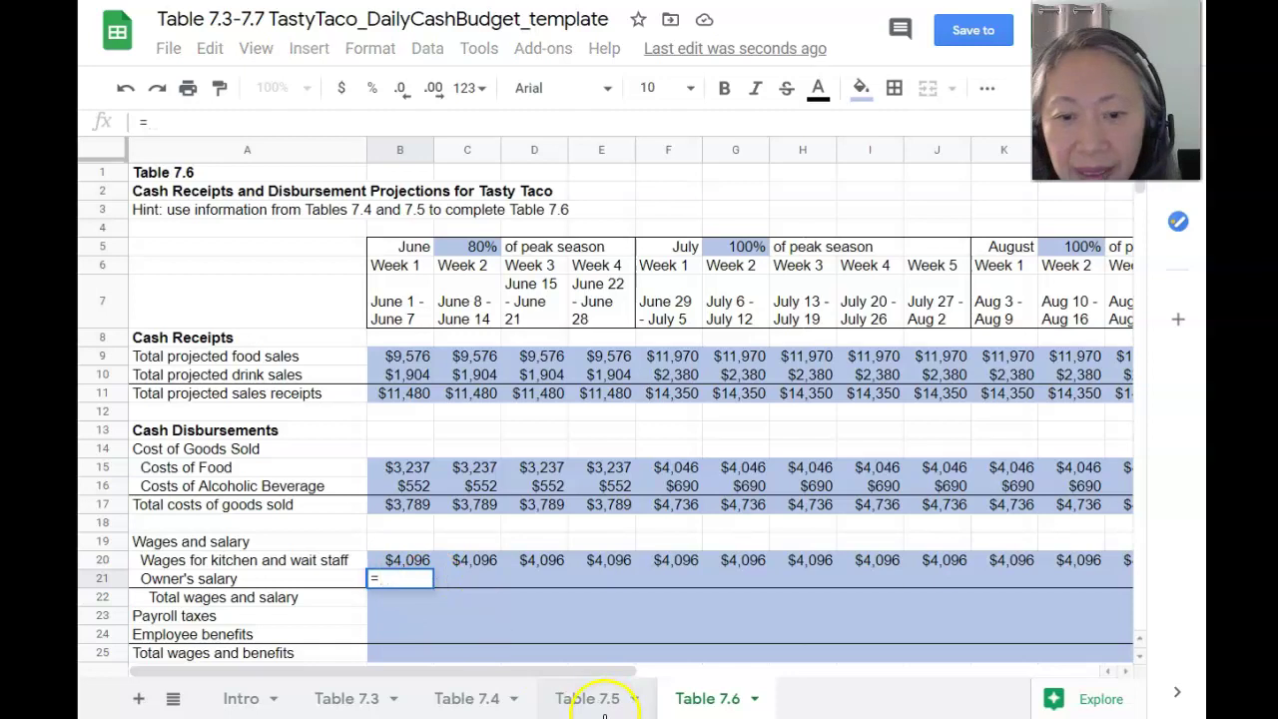
pyautogui.click(597, 704)
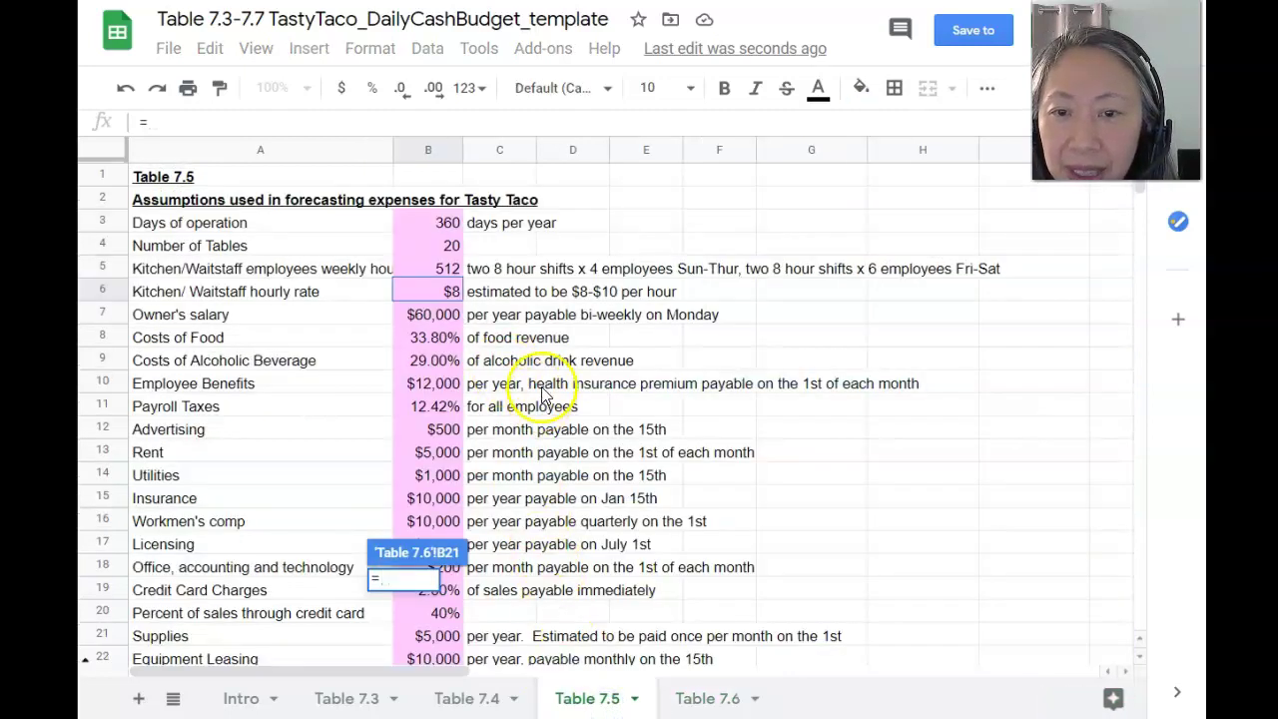
pyautogui.click(421, 319)
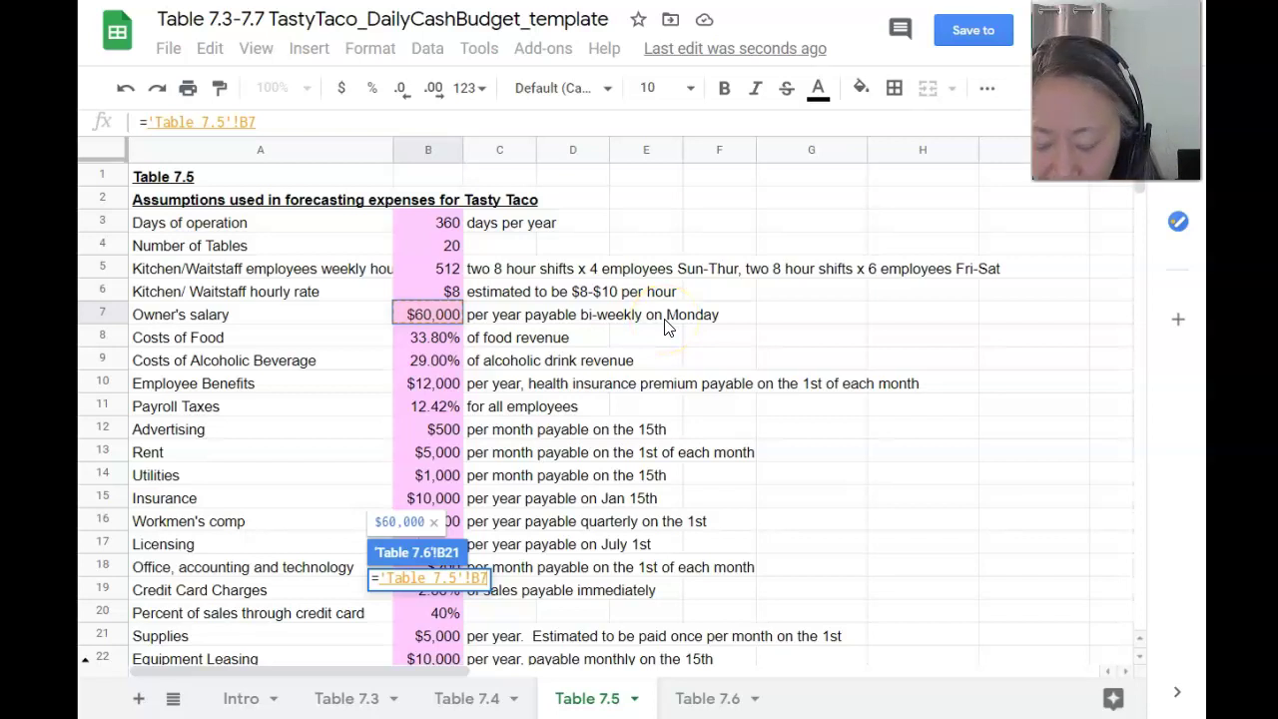
pyautogui.write('/26')
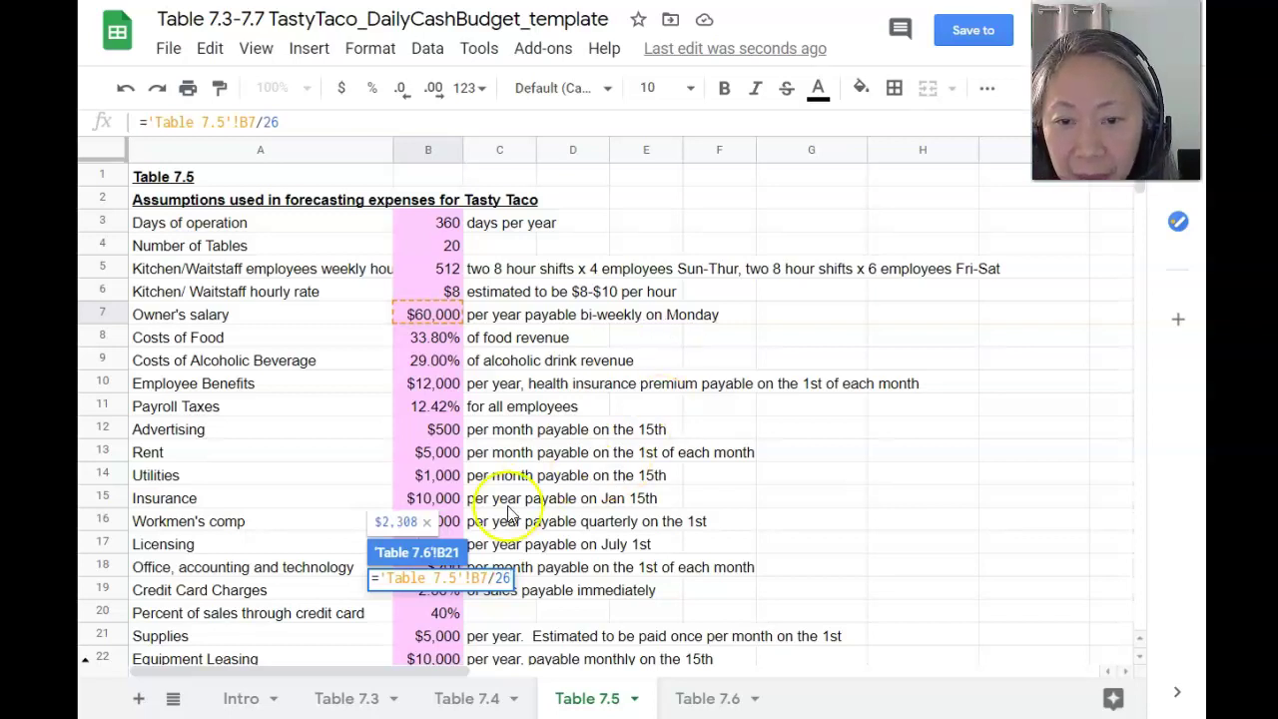
pyautogui.click(477, 577)
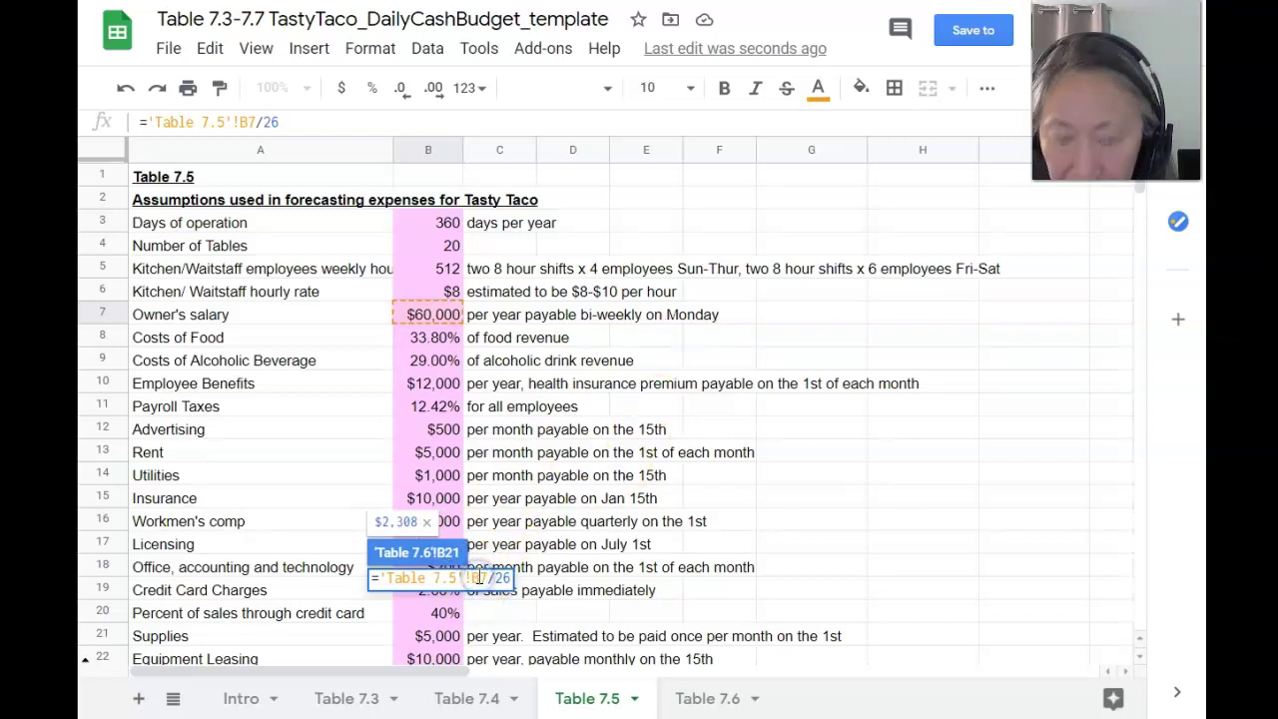
pyautogui.press('F4')
pyautogui.press('Return')
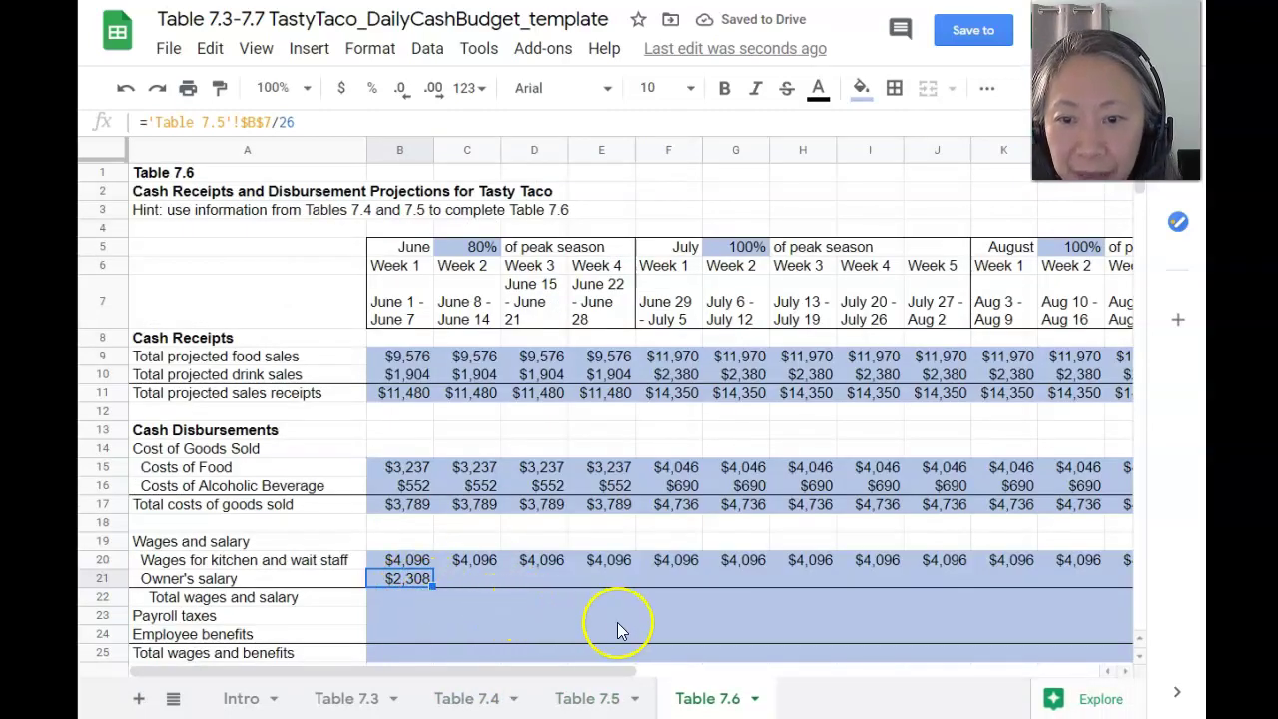
# Copy the owner's salary formula from B21 to June Week 3 in D21, leaving Week 2 blank
pyautogui.hotkey('ctrl', 'c')
pyautogui.press('Right')
pyautogui.press('Right')
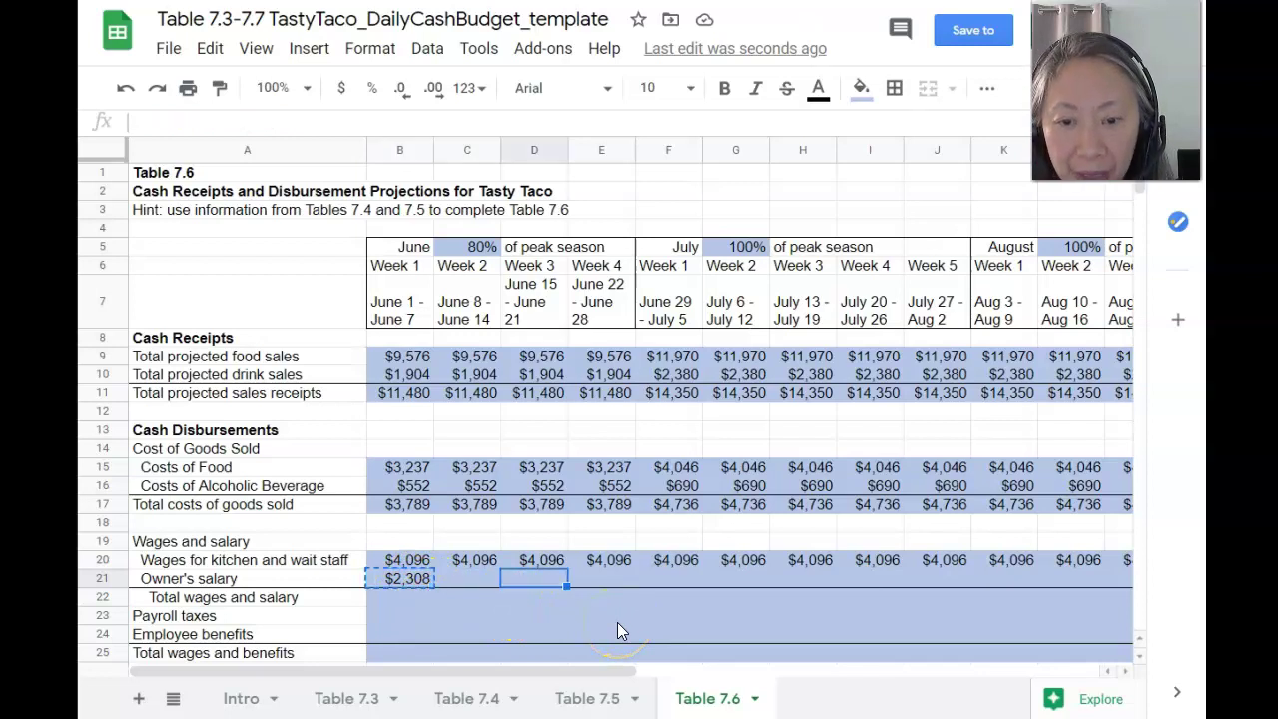
pyautogui.hotkey('ctrl', 'v')
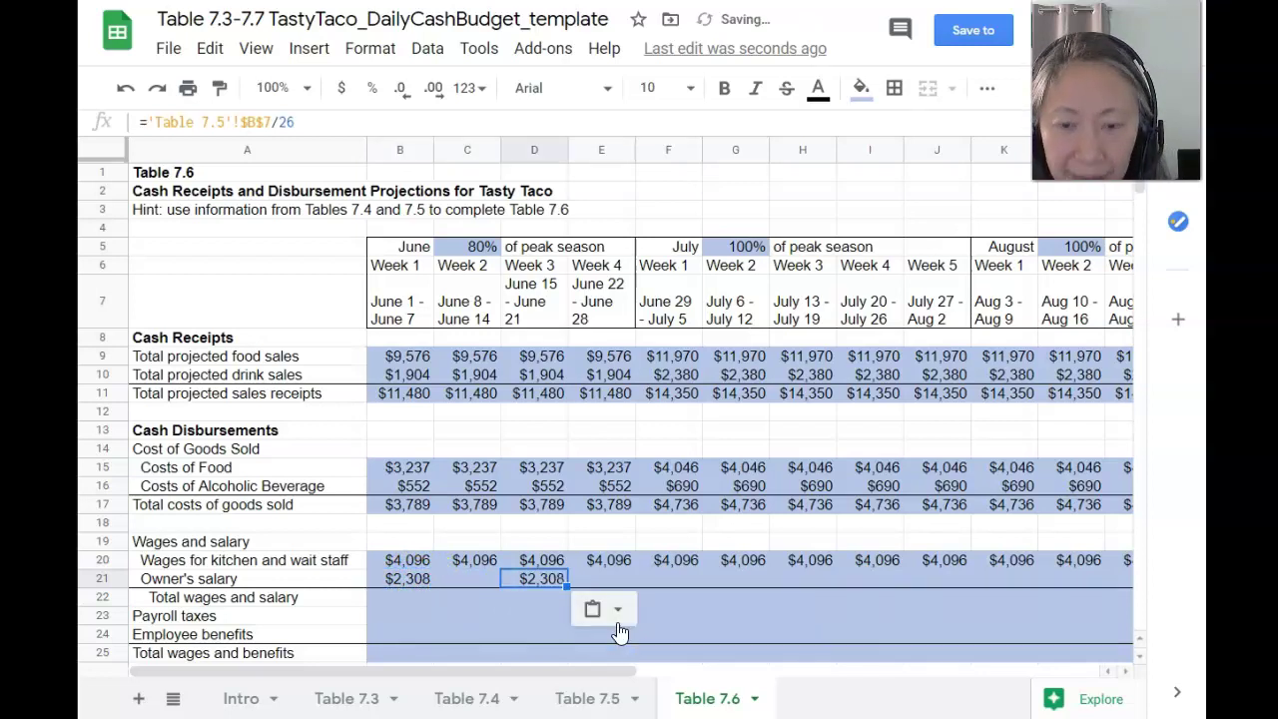
pyautogui.press('Left')
pyautogui.press('Left')
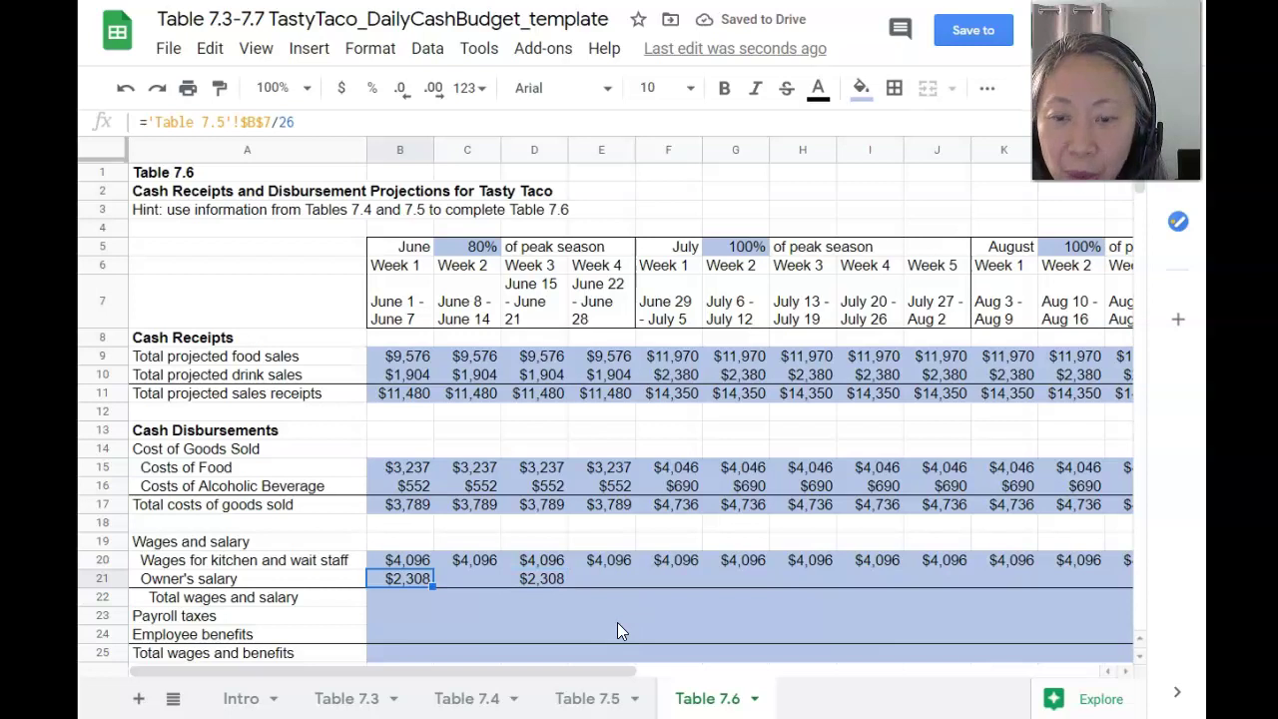
pyautogui.hotkey('ctrl', 'c')
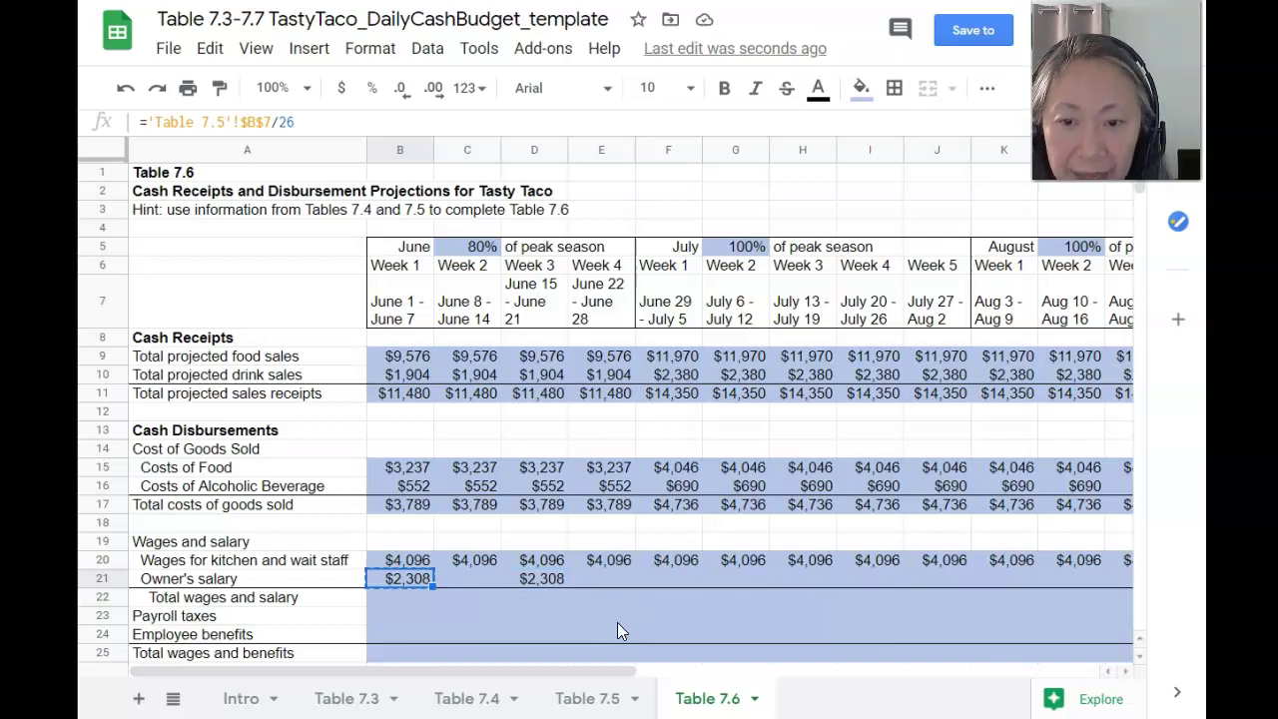
pyautogui.press('Right')
pyautogui.press('Right')
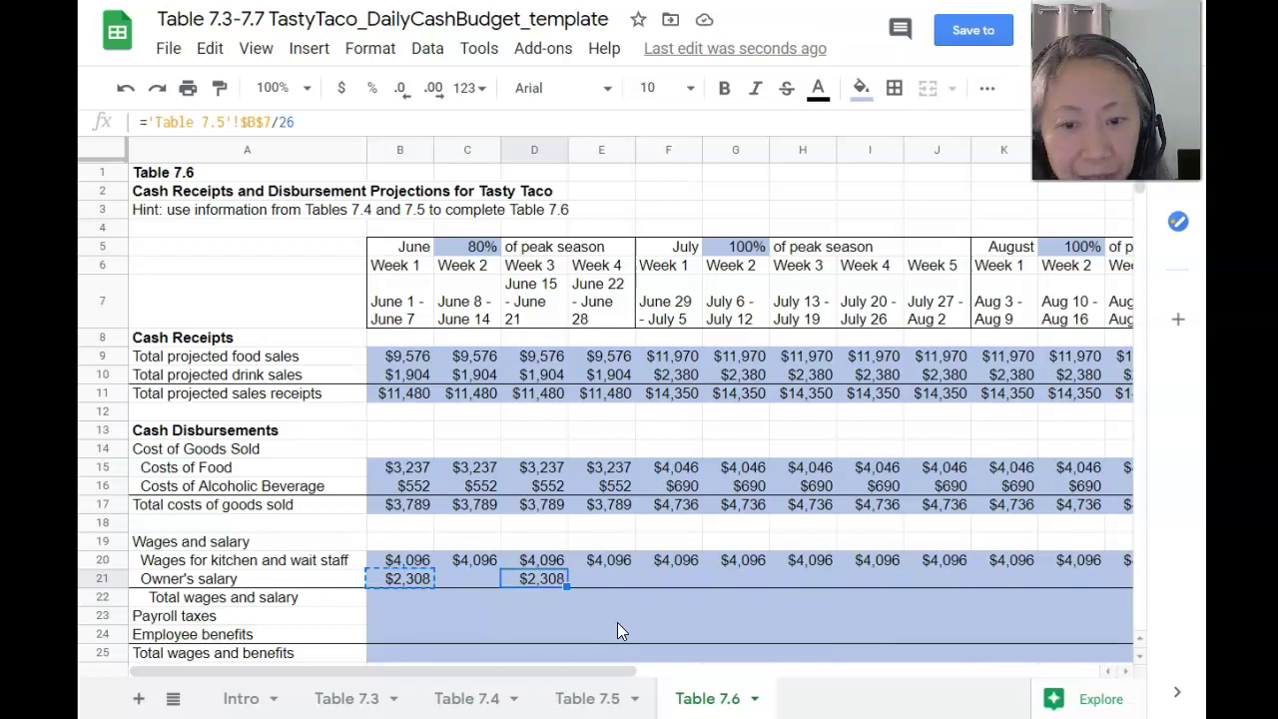
pyautogui.hotkey('ctrl', 'v')
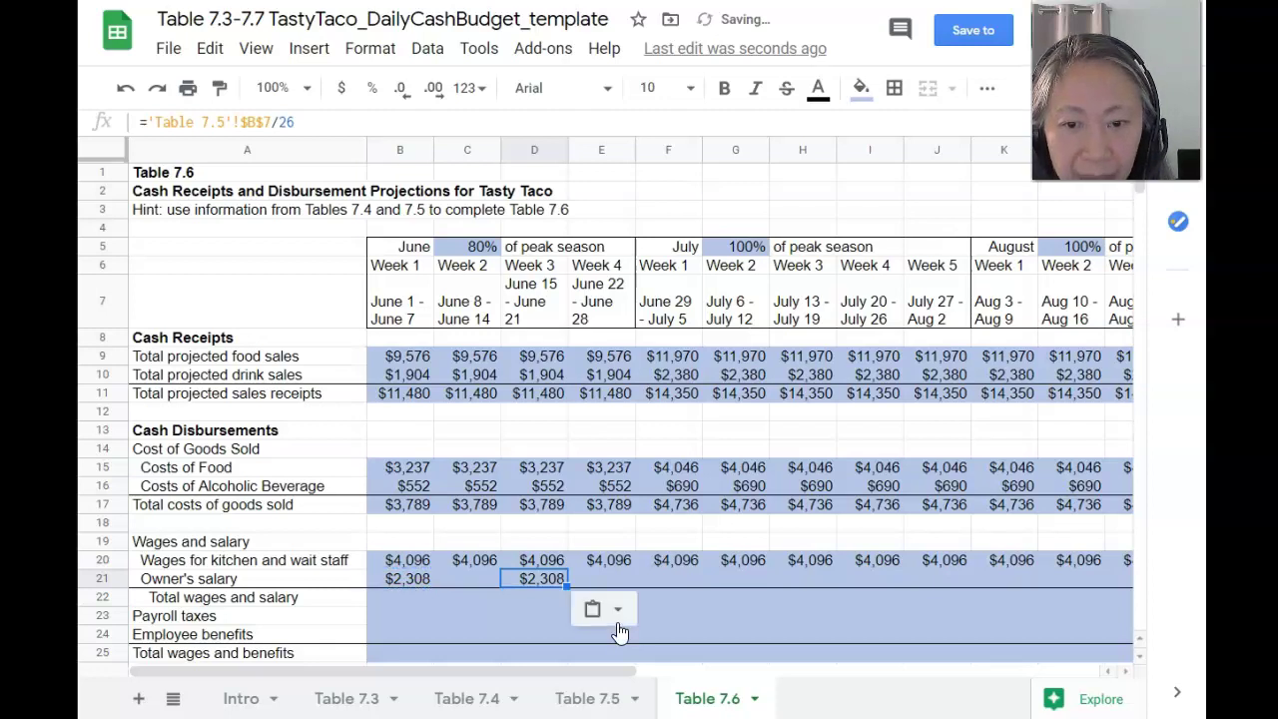
# Paste the owner's salary formula into July Weeks 1, 3 and 5 (F21, H21 and J21)
pyautogui.press('Right')
pyautogui.press('Right')
pyautogui.hotkey('ctrl', 'v')
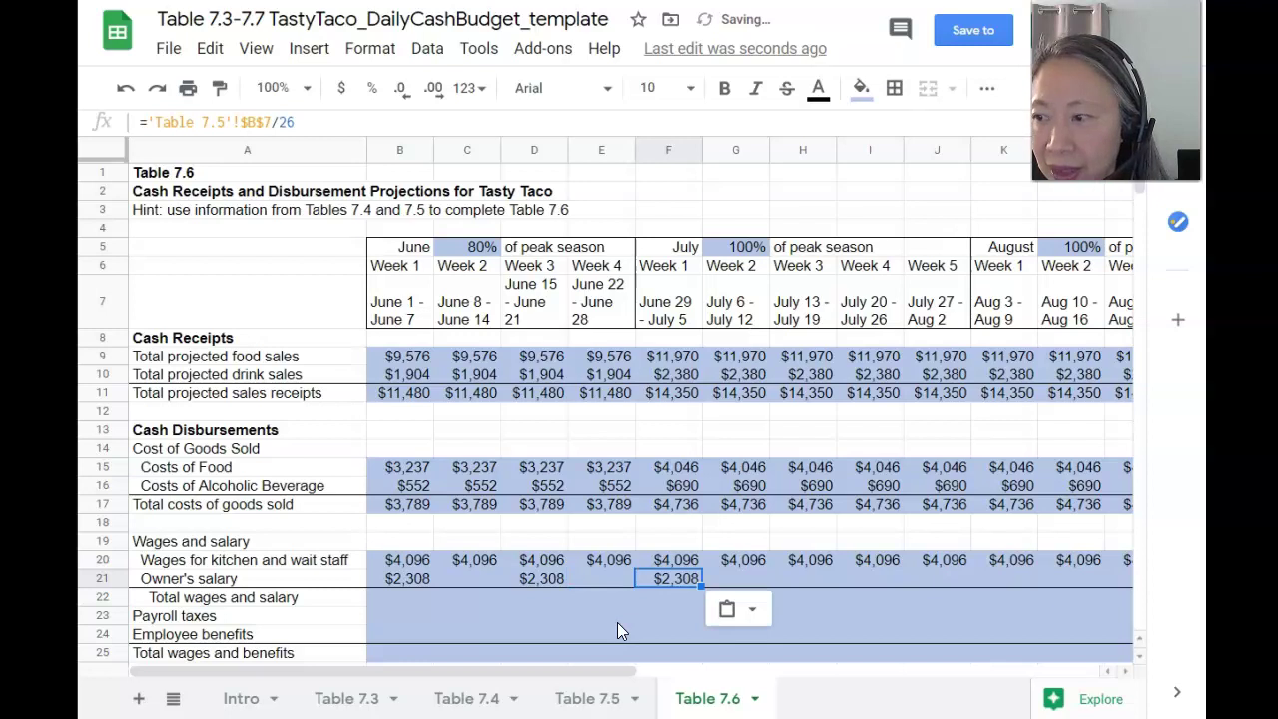
pyautogui.press('Right')
pyautogui.press('Right')
pyautogui.hotkey('ctrl', 'v')
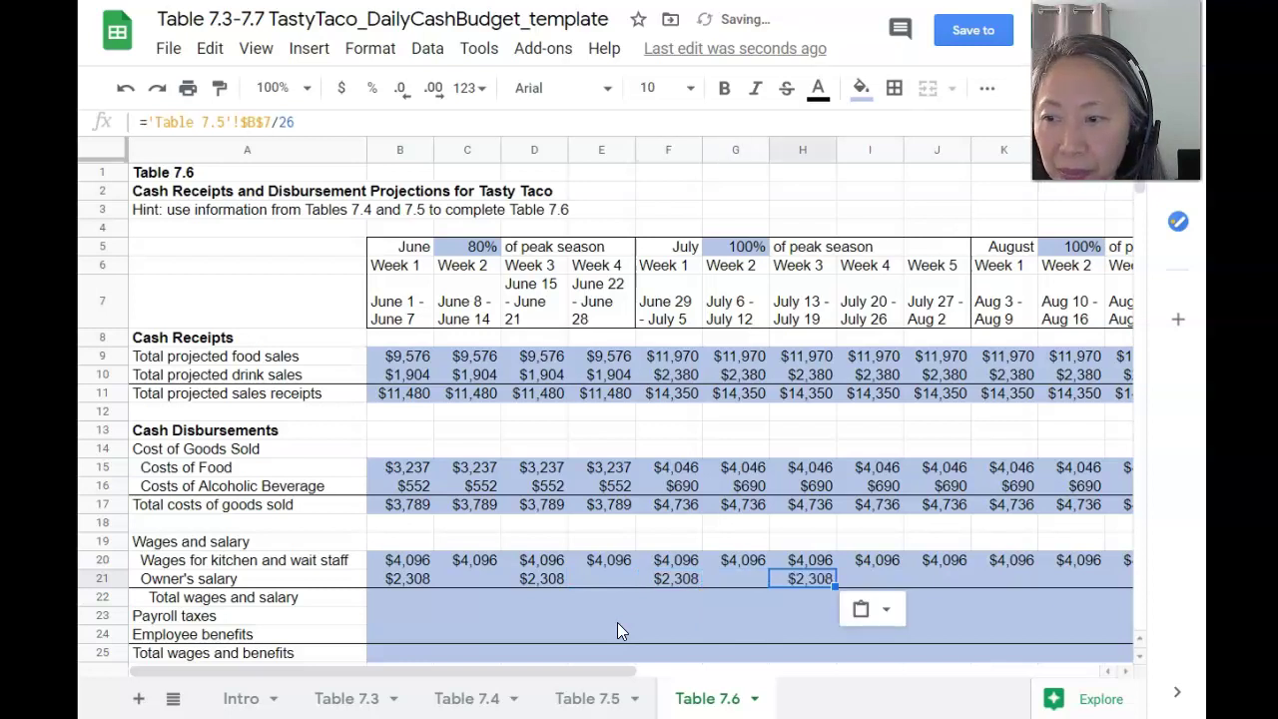
pyautogui.press('Right')
pyautogui.press('Right')
pyautogui.hotkey('ctrl', 'v')
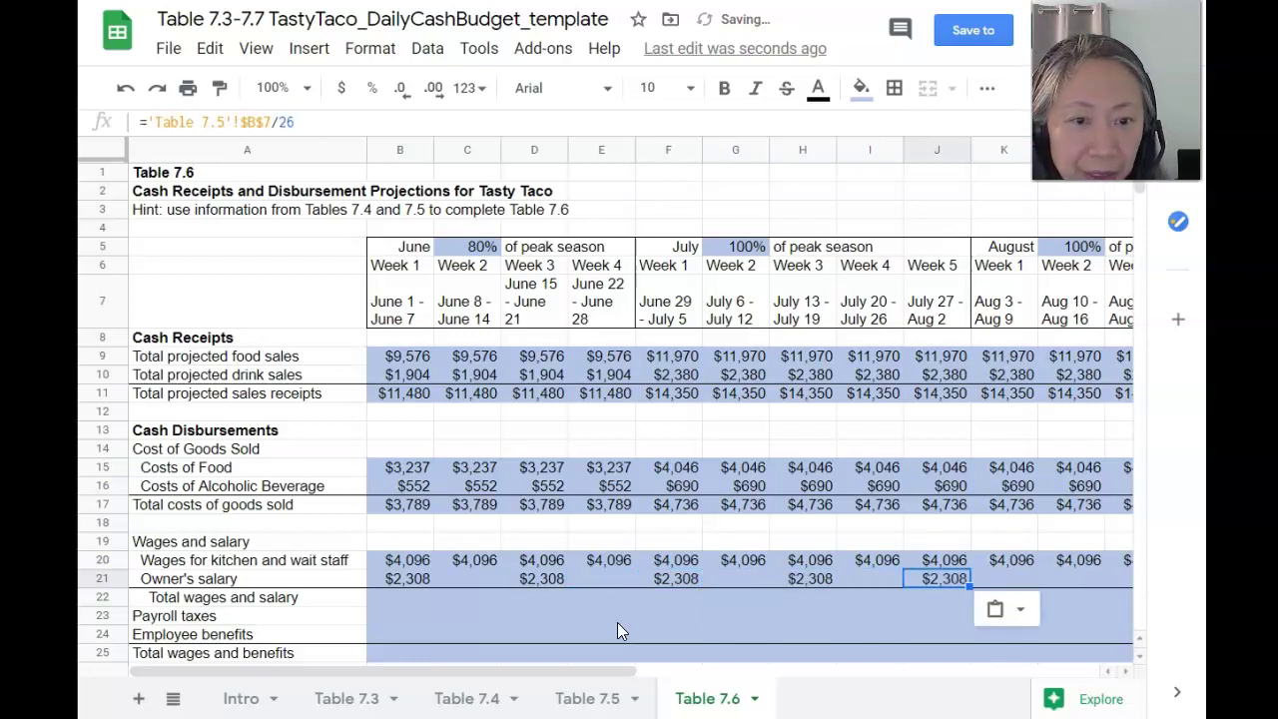
# Paste the owner's salary formula into August Weeks 2 and 4 (L21 and N21), and return to the row's start
pyautogui.press('Right')
pyautogui.press('Right')
pyautogui.hotkey('ctrl', 'v')
pyautogui.press('Right')
pyautogui.press('Right')
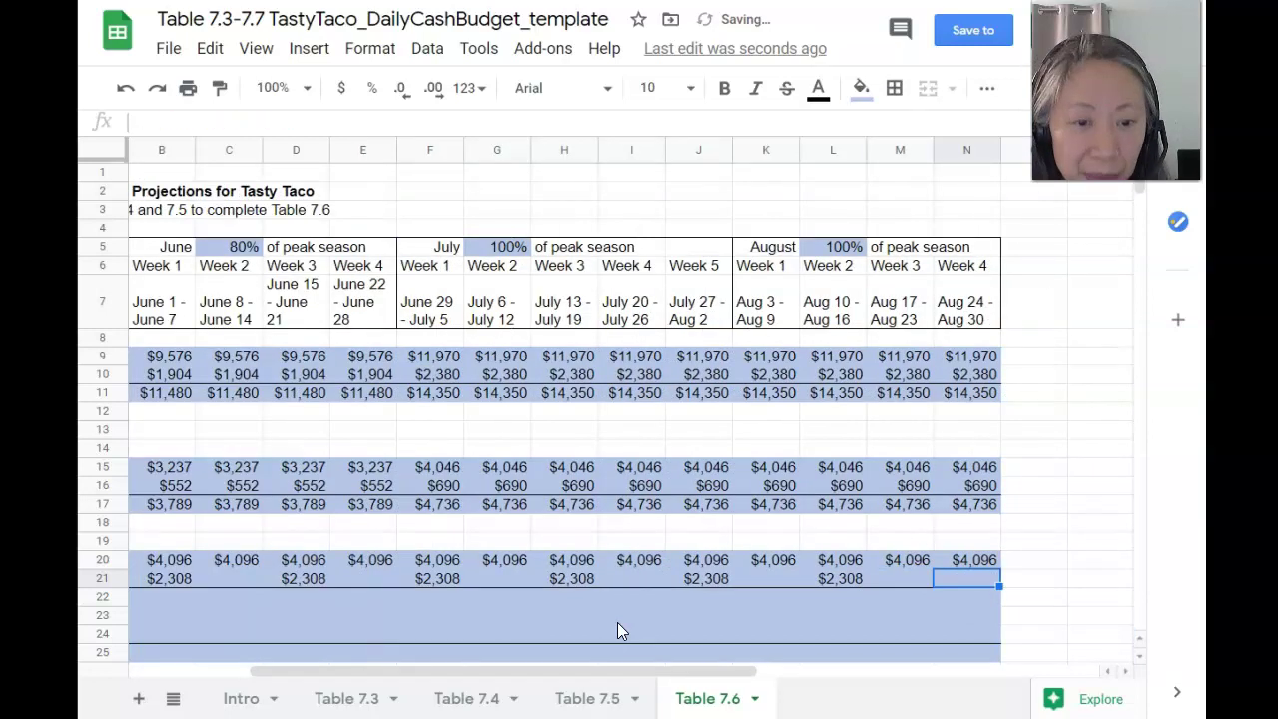
pyautogui.hotkey('ctrl', 'v')
pyautogui.press('Home')
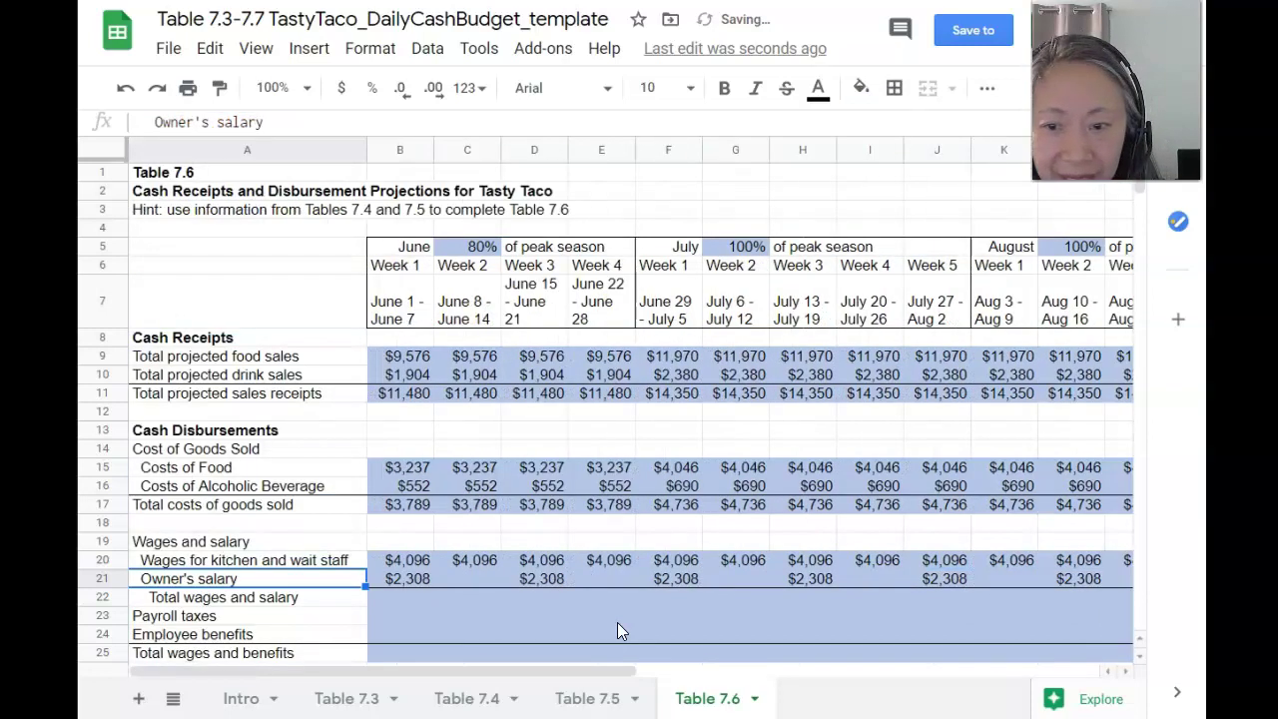
# Calculate June Week 1's total wages and salary in B22 with the formula =B21+B20
pyautogui.press('Down')
pyautogui.press('Right')
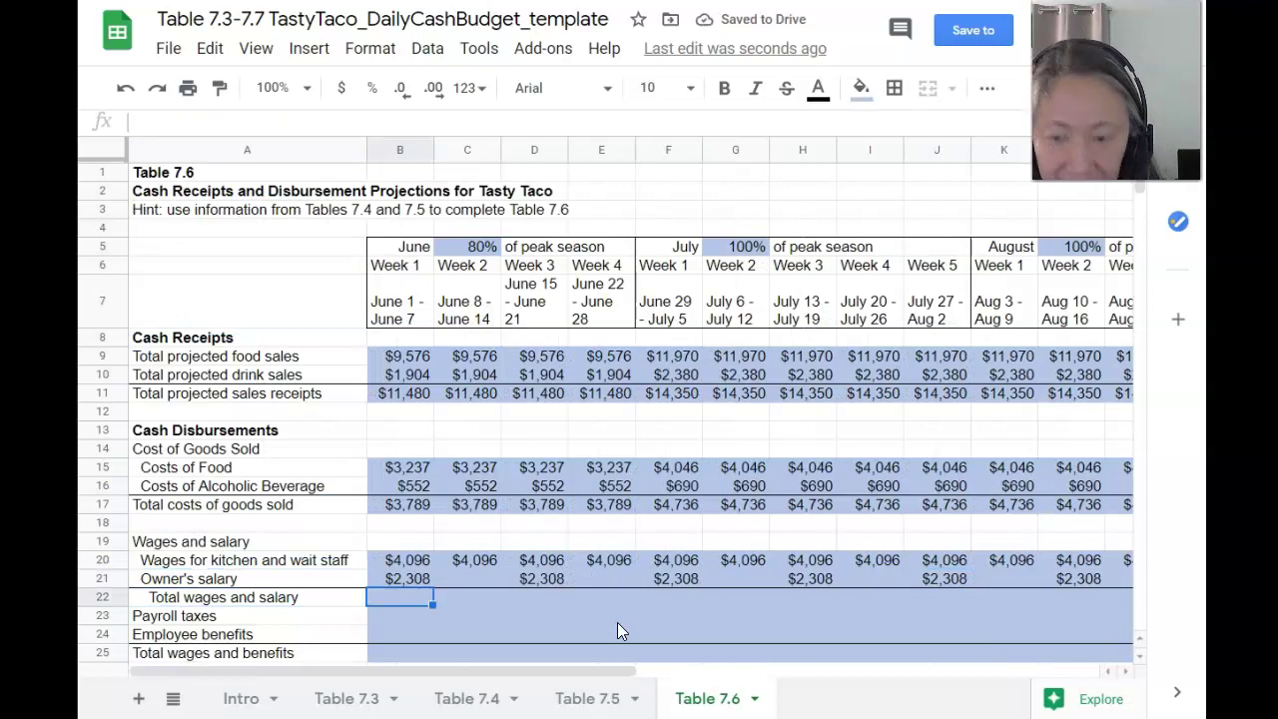
pyautogui.write('=')
pyautogui.press('Up')
pyautogui.write('+')
pyautogui.press('Up')
pyautogui.press('Up')
pyautogui.press('Return')
pyautogui.press('Up')
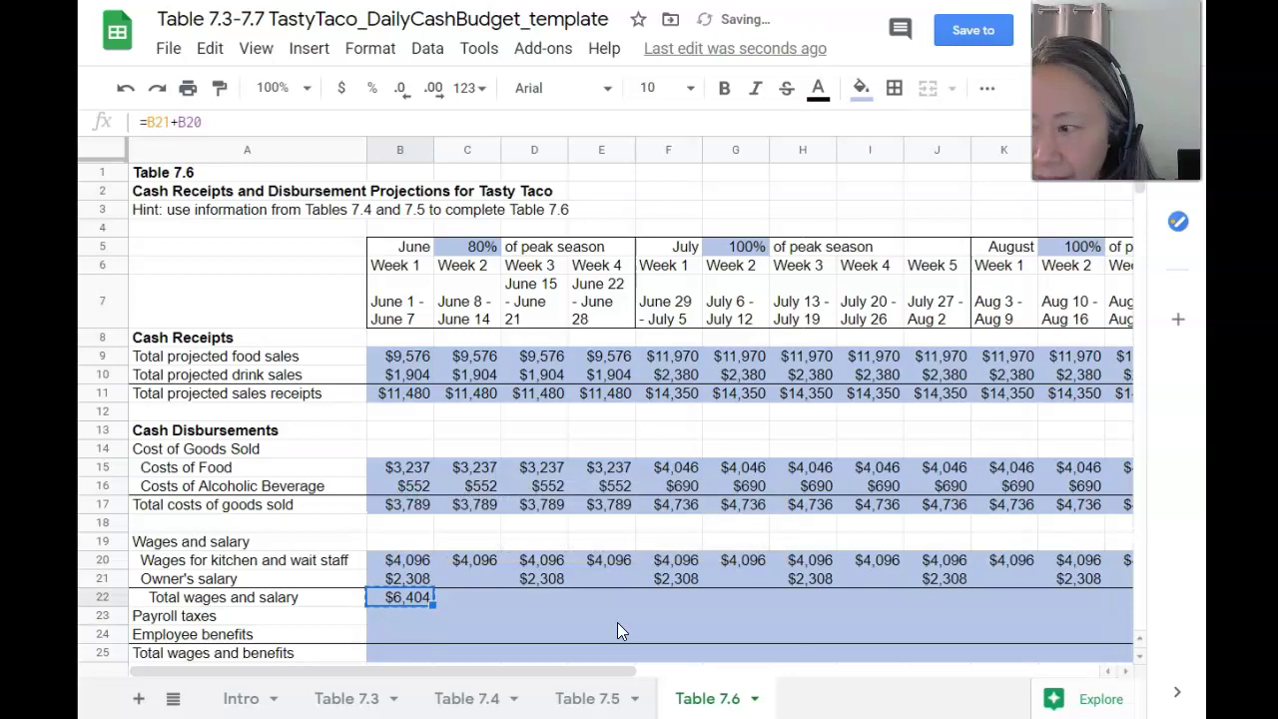
# Copy the total wages and salary formula from B22 across the remaining weeks through August Week 4 (N22)
pyautogui.hotkey('shift', 'Right')
pyautogui.hotkey('shift', 'Right')
pyautogui.hotkey('shift', 'Right')
pyautogui.hotkey('shift', 'Right')
pyautogui.hotkey('shift', 'Right')
pyautogui.hotkey('shift', 'Right')
pyautogui.hotkey('shift', 'Right')
pyautogui.hotkey('shift', 'Right')
pyautogui.hotkey('shift', 'Right')
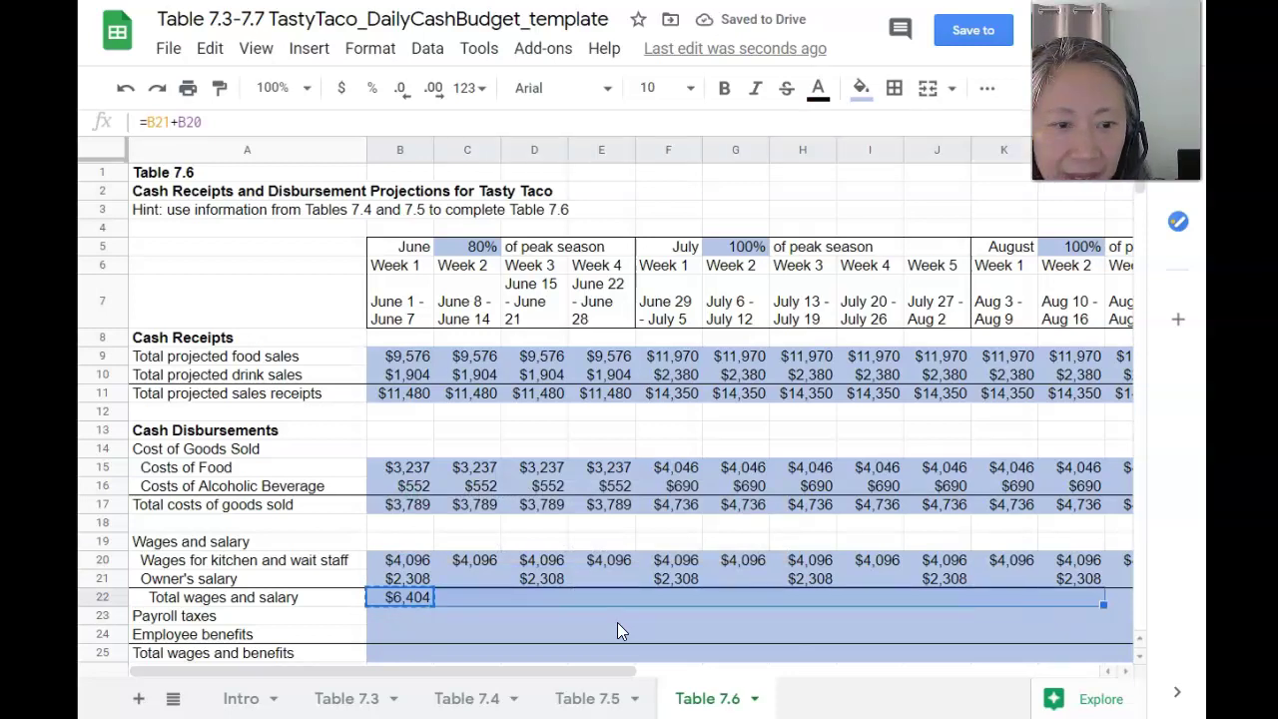
pyautogui.hotkey('shift', 'Right')
pyautogui.hotkey('shift', 'Right')
pyautogui.hotkey('shift', 'Right')
pyautogui.hotkey('ctrl', 'v')
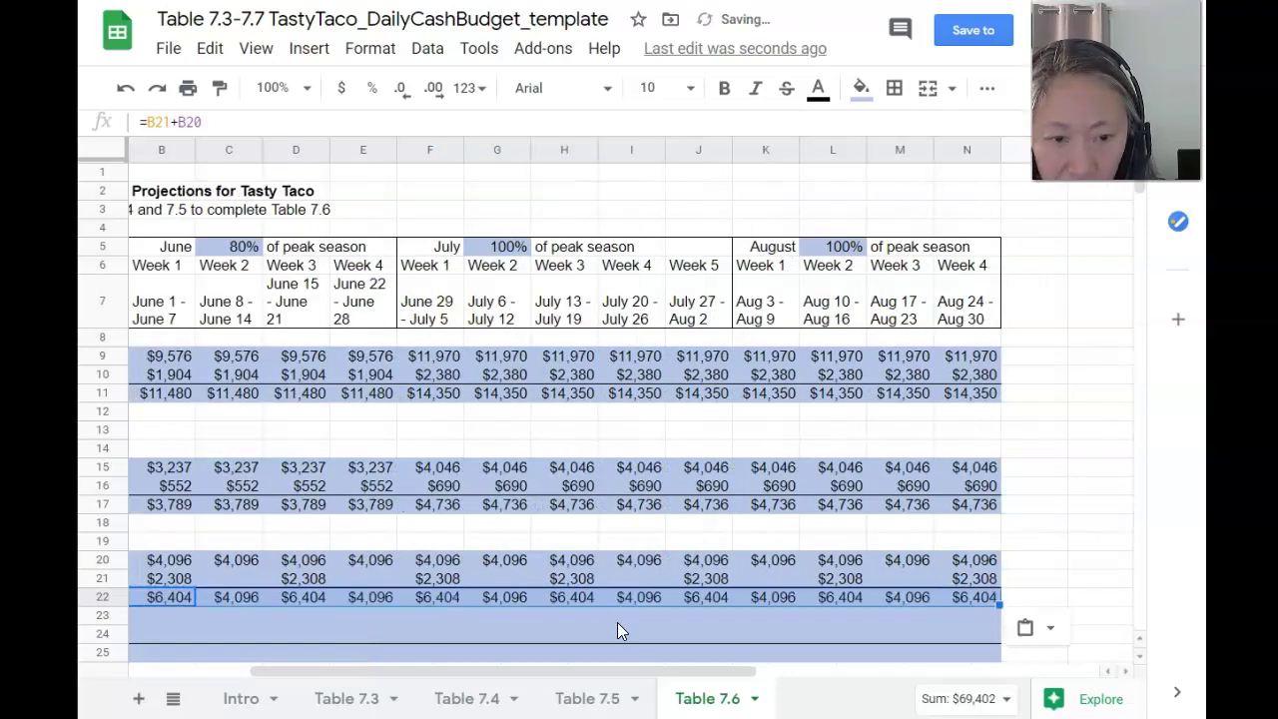
pyautogui.hotkey('ctrl', 'Home')
pyautogui.press('Down')
pyautogui.press('Down')
pyautogui.press('Down')
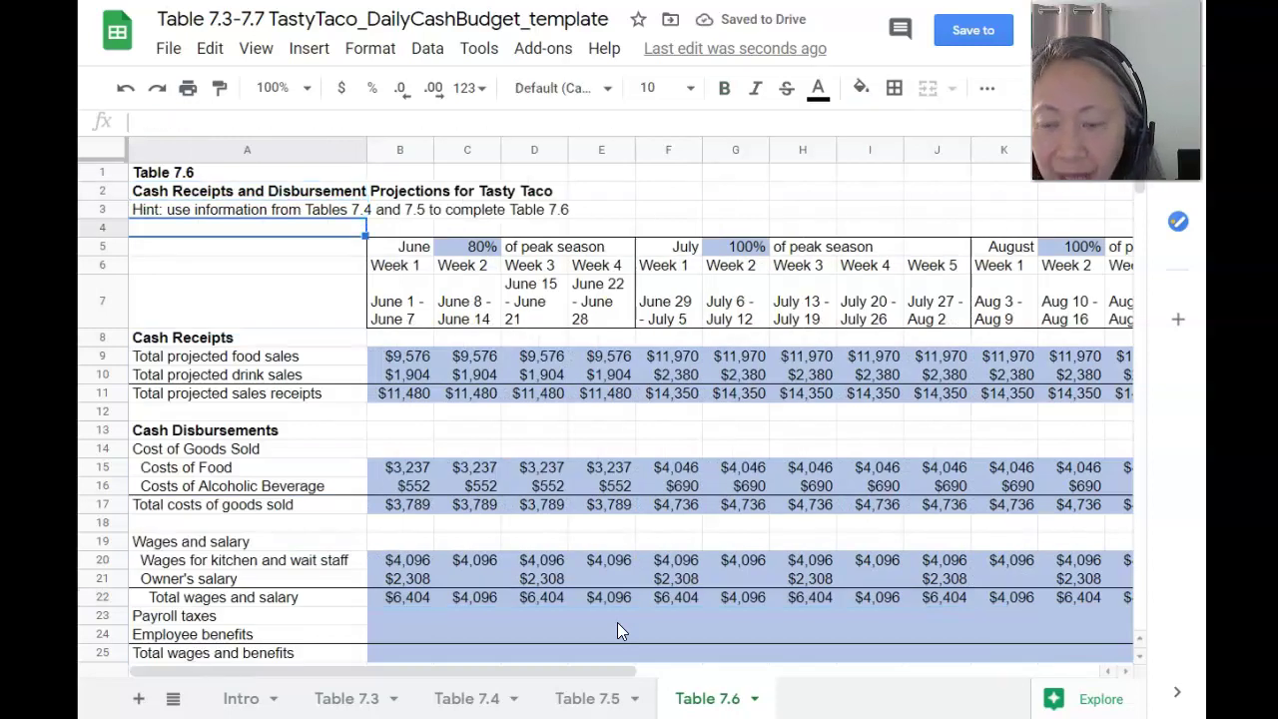
# Calculate June Week 1's payroll taxes in B23 with the formula ='Table 7.5'!$B$11*B22
pyautogui.click(403, 617)
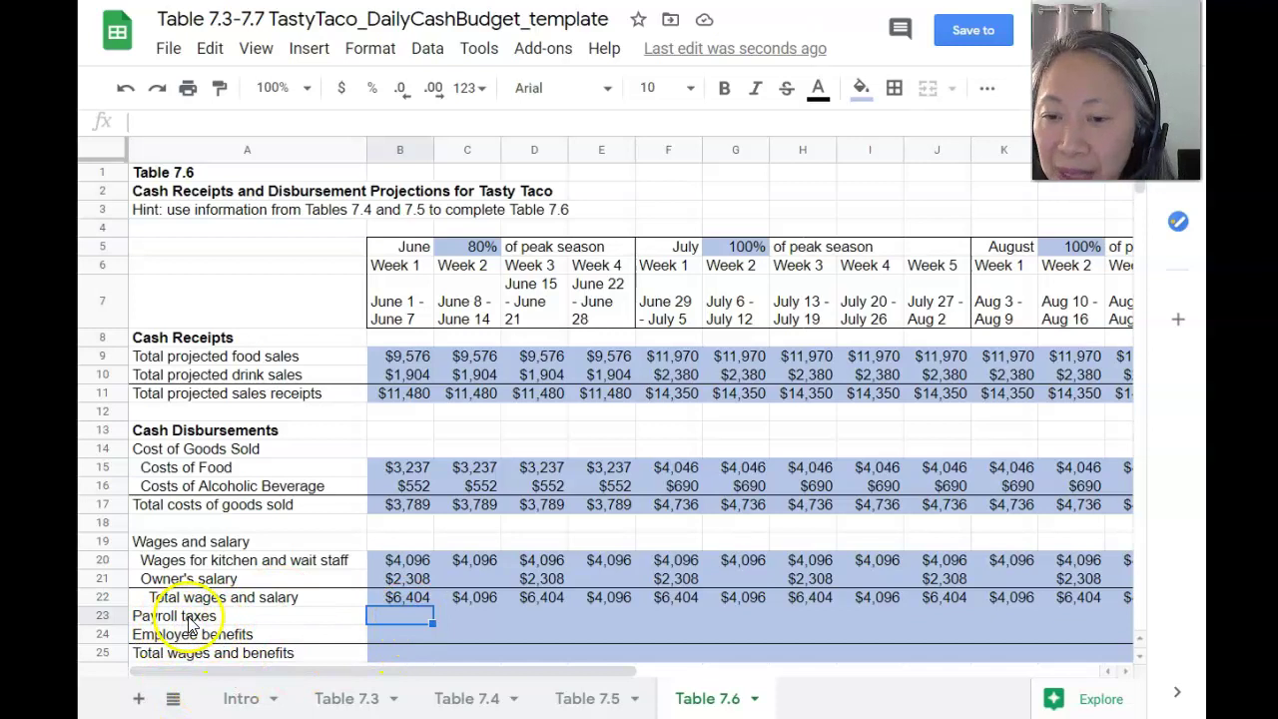
pyautogui.click(406, 619)
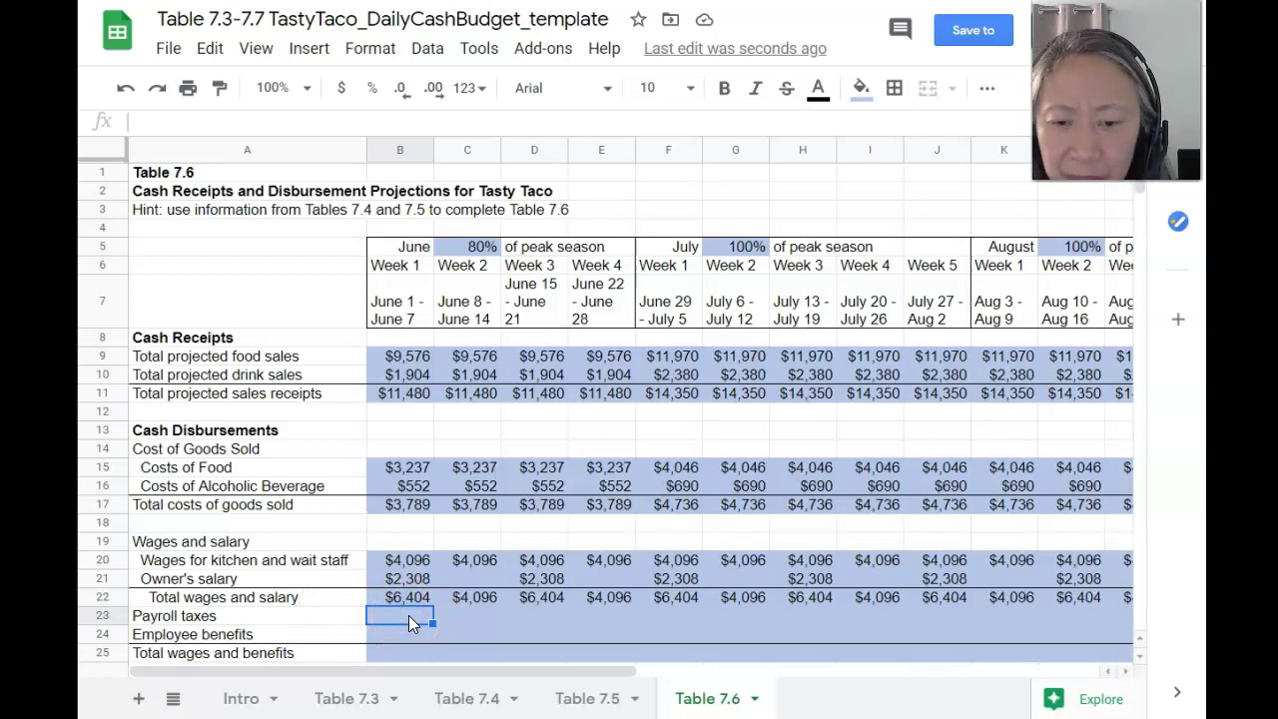
pyautogui.write('=')
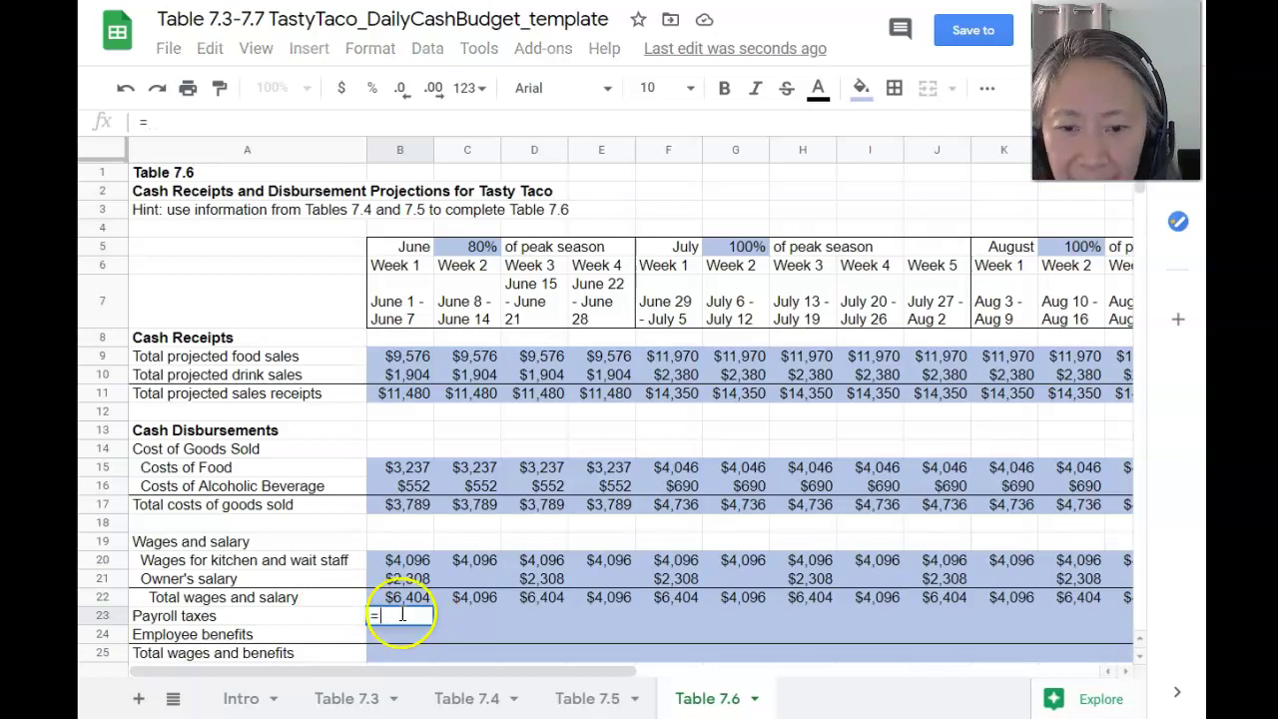
pyautogui.click(601, 702)
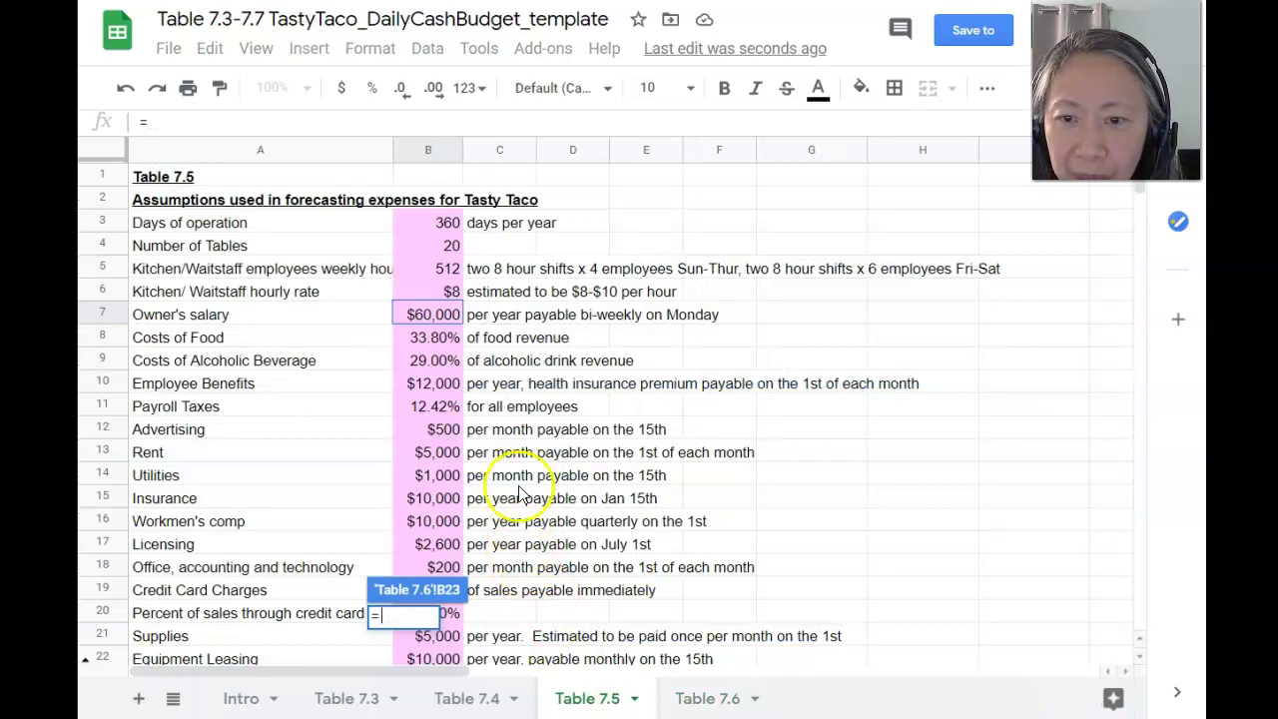
pyautogui.click(436, 417)
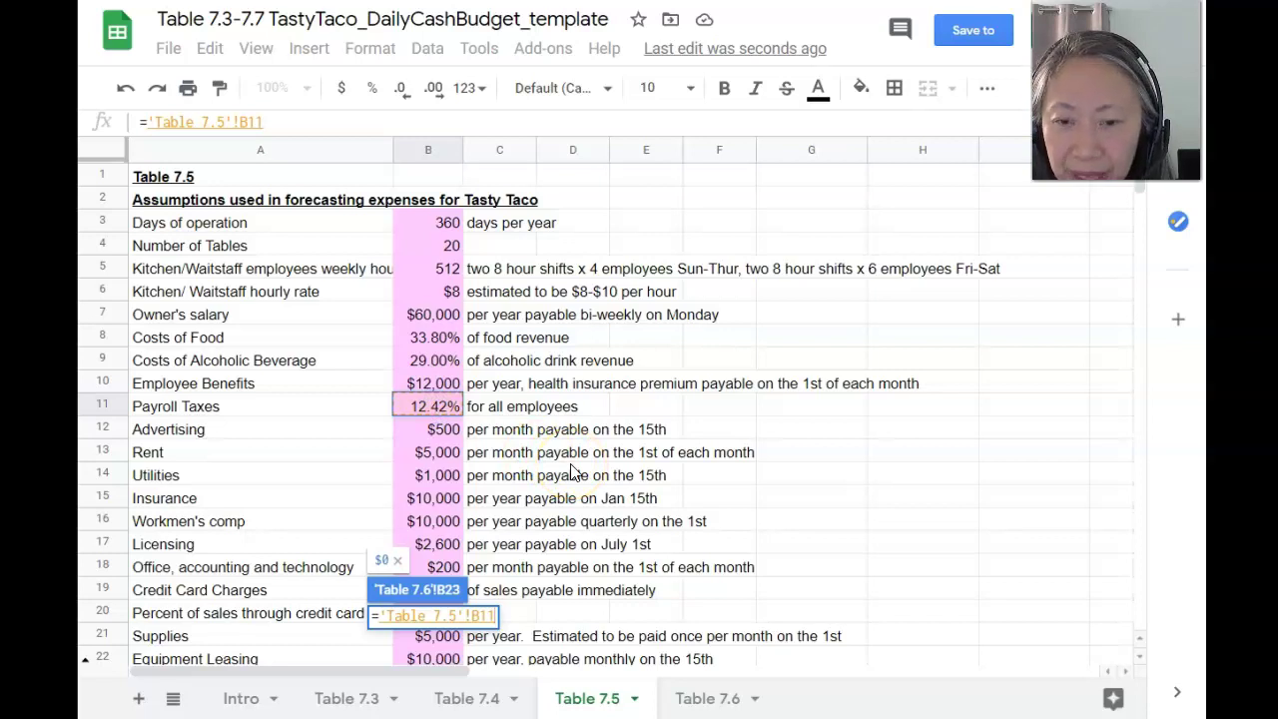
pyautogui.press('F4')
pyautogui.write('*')
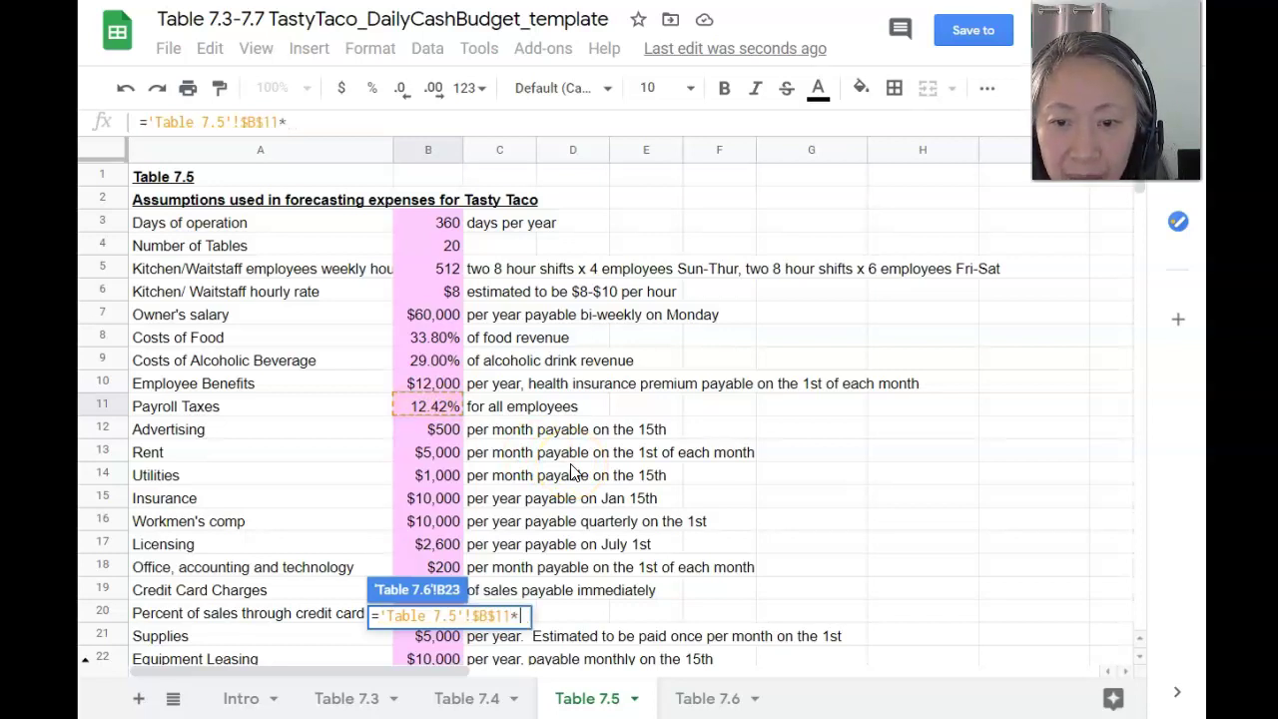
pyautogui.click(707, 699)
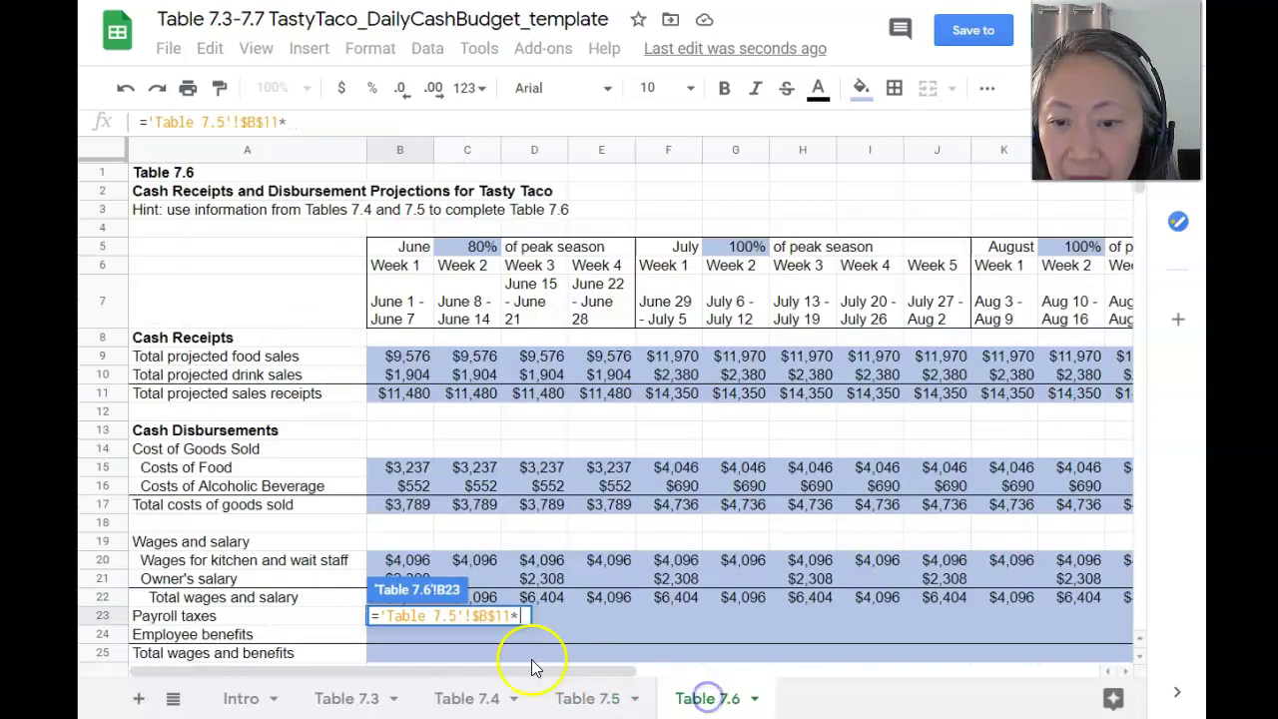
pyautogui.click(365, 599)
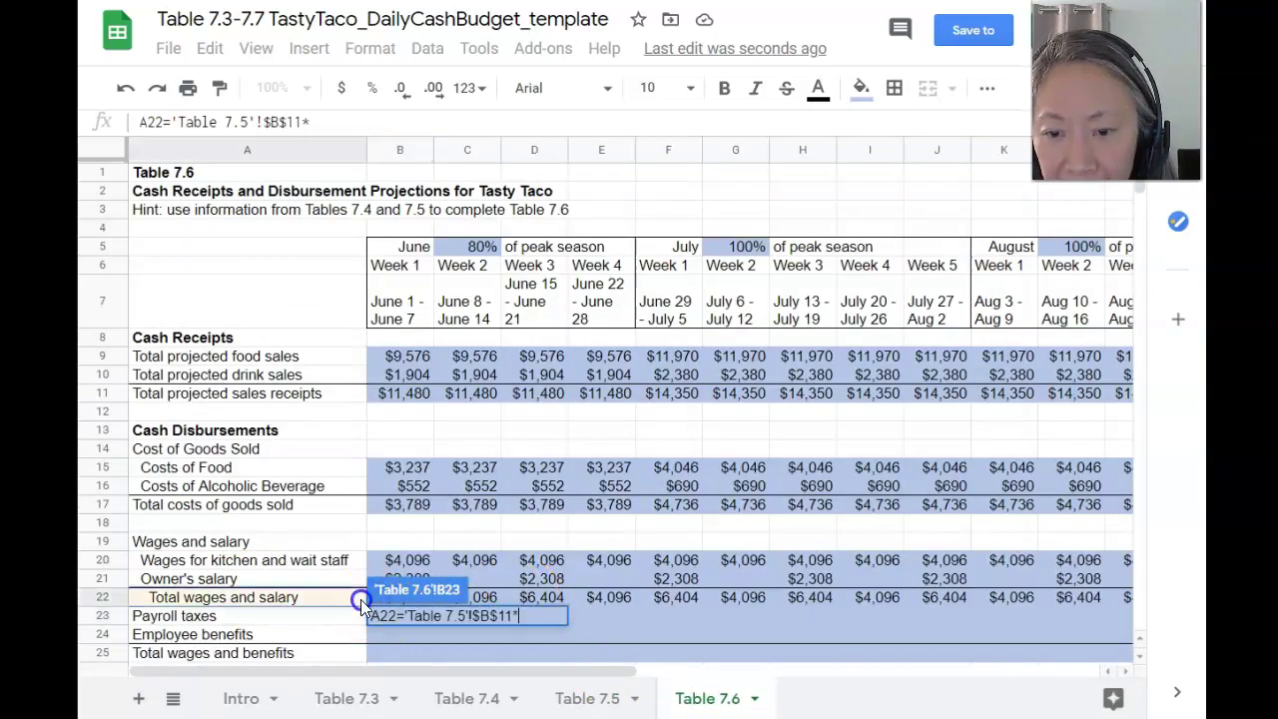
pyautogui.press('Tab')
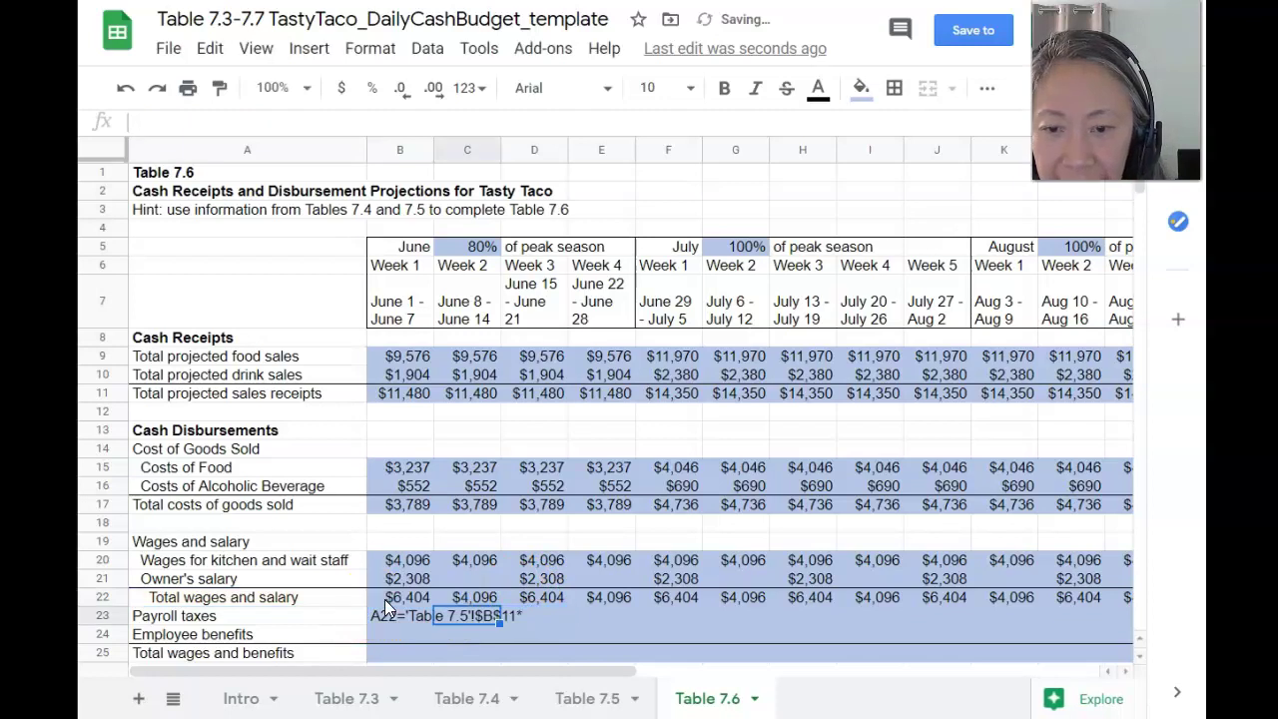
pyautogui.click(384, 599)
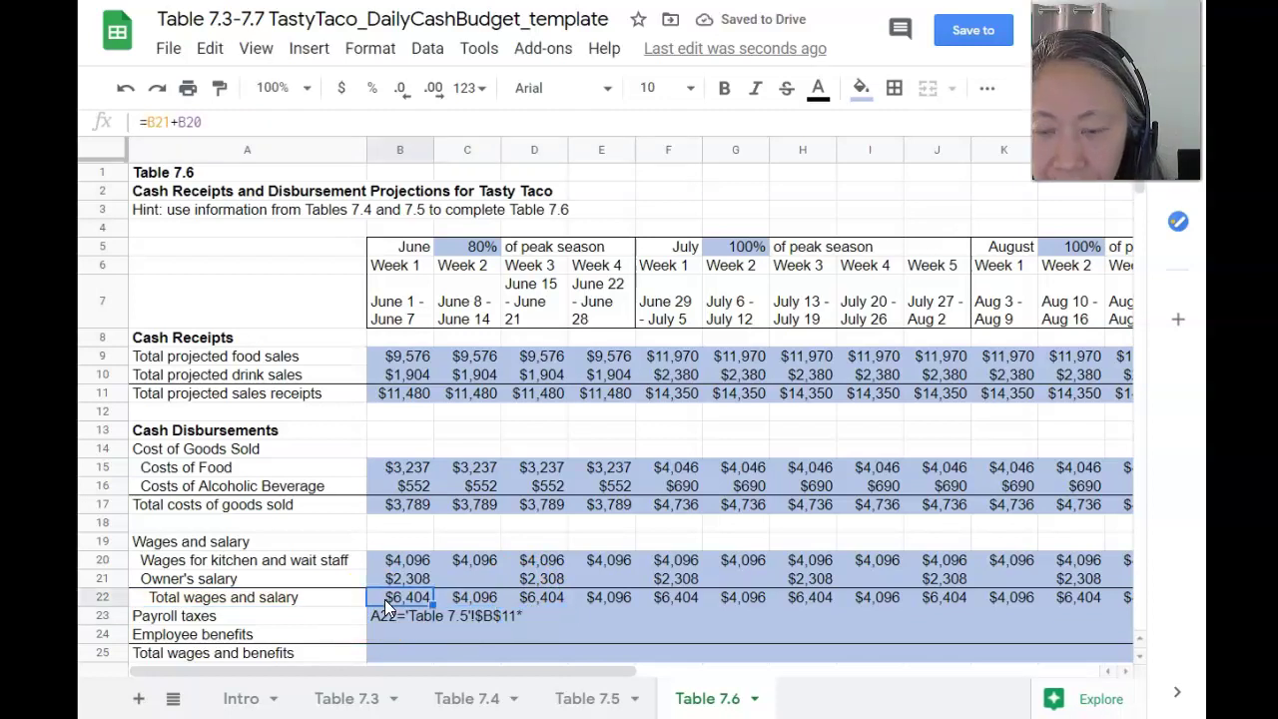
pyautogui.press('Return')
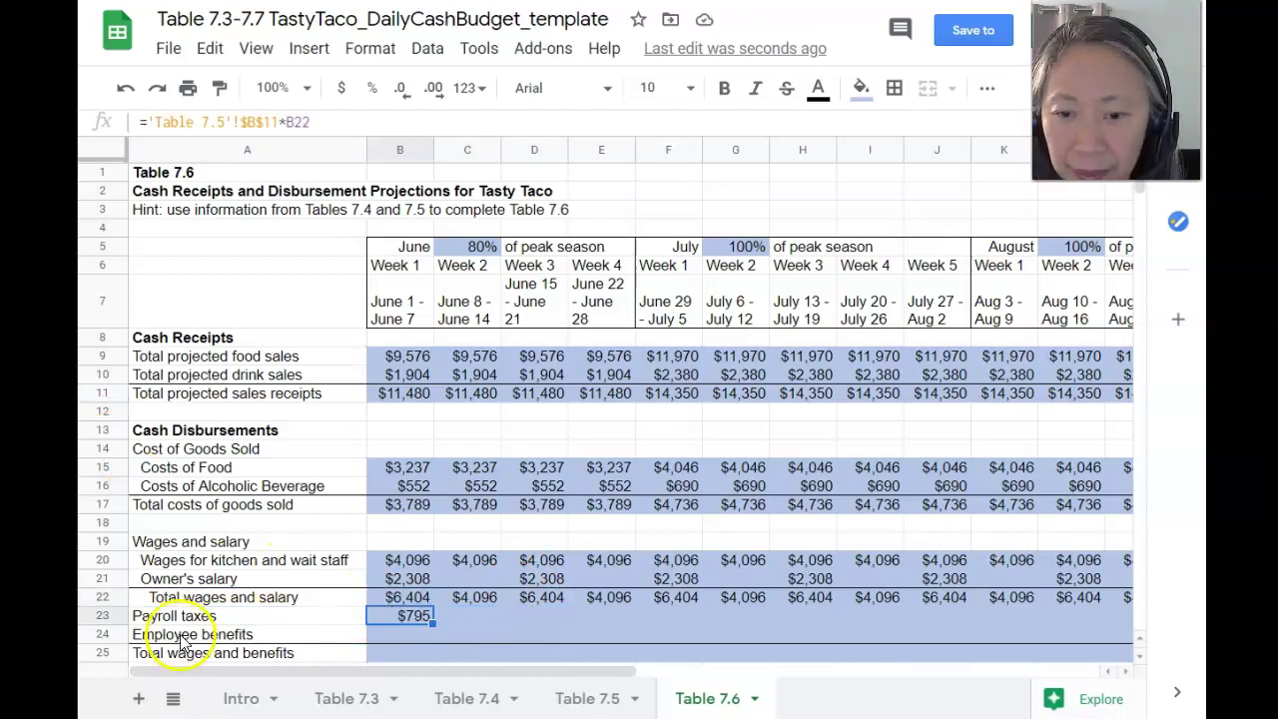
# Fill the payroll taxes formula from B23 across all weeks through August Week 4 (N23), and return to B23
pyautogui.click(408, 616)
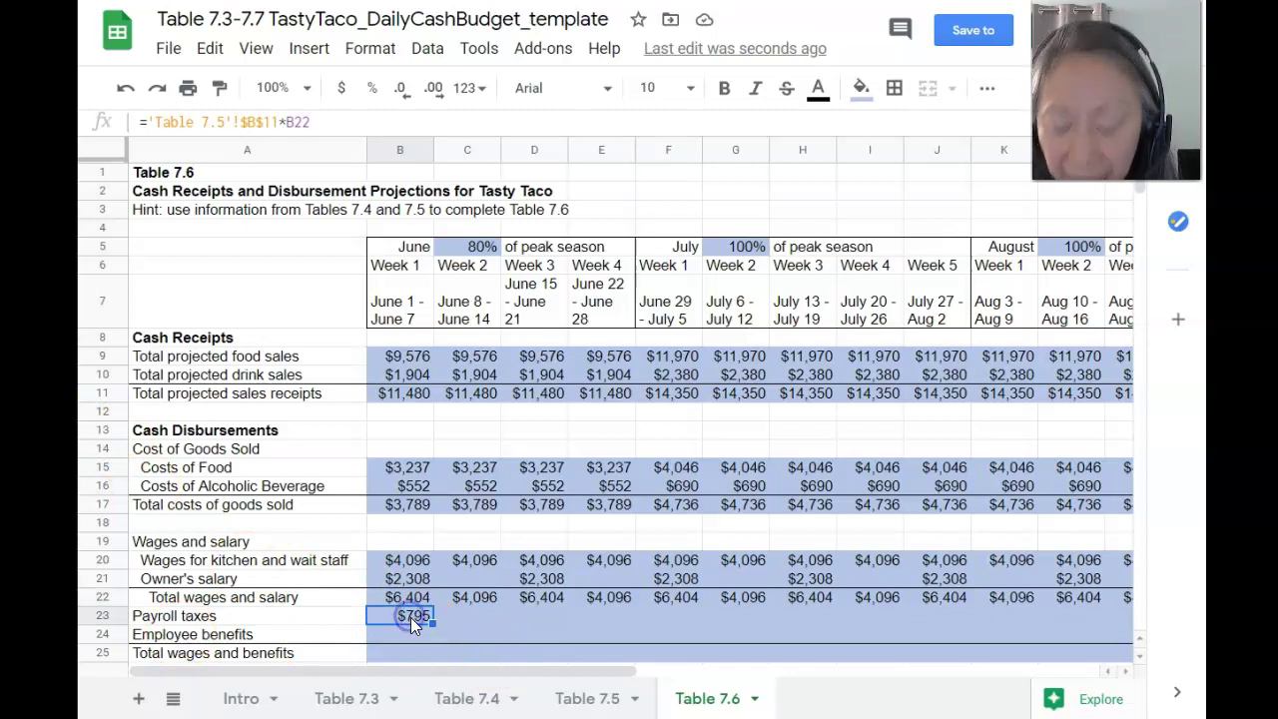
pyautogui.hotkey('shift', 'Right')
pyautogui.hotkey('shift', 'Right')
pyautogui.hotkey('shift', 'Right')
pyautogui.hotkey('shift', 'Right')
pyautogui.hotkey('shift', 'Right')
pyautogui.hotkey('shift', 'Right')
pyautogui.hotkey('shift', 'Right')
pyautogui.hotkey('shift', 'Right')
pyautogui.hotkey('shift', 'Right')
pyautogui.hotkey('shift', 'Right')
pyautogui.hotkey('shift', 'Right')
pyautogui.hotkey('shift', 'Right')
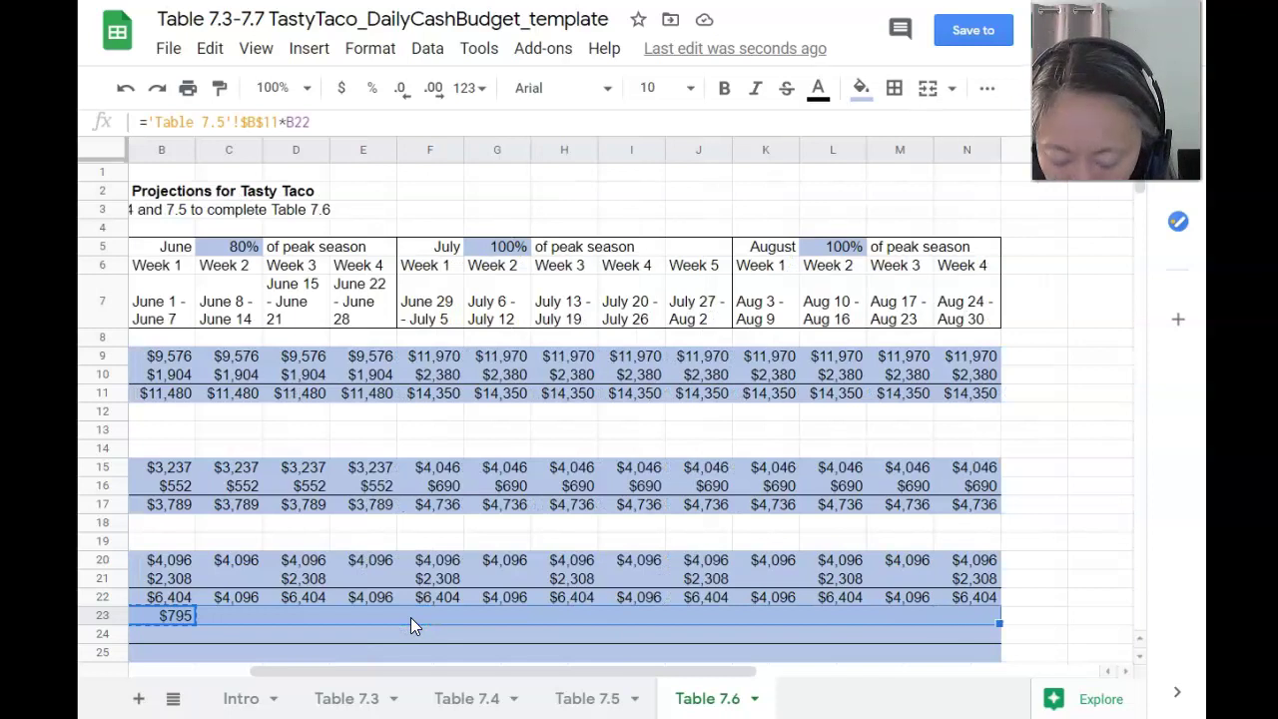
pyautogui.hotkey('ctrl', 'r')
pyautogui.press('Left')
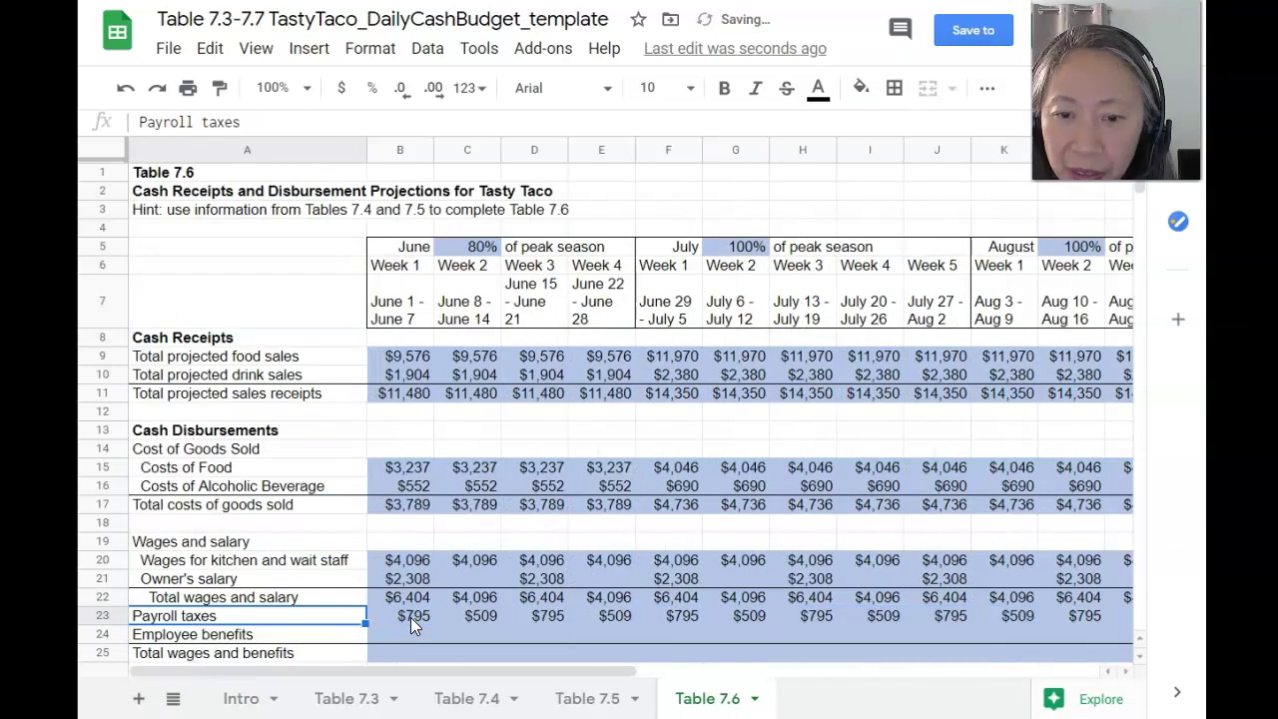
pyautogui.press('Right')
pyautogui.click(411, 619)
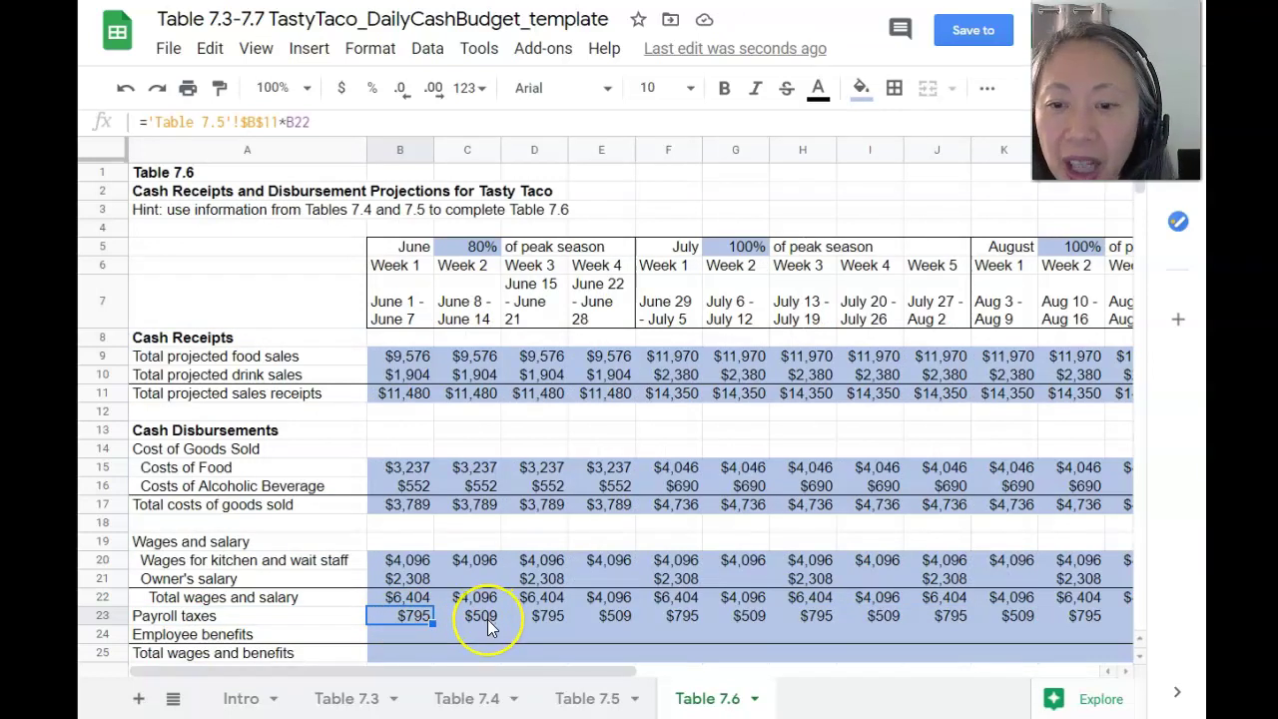
# Calculate the monthly employee benefits payment for June Week 1 in B24 with the formula ='Table 7.5'!$B$10/12
pyautogui.click(401, 637)
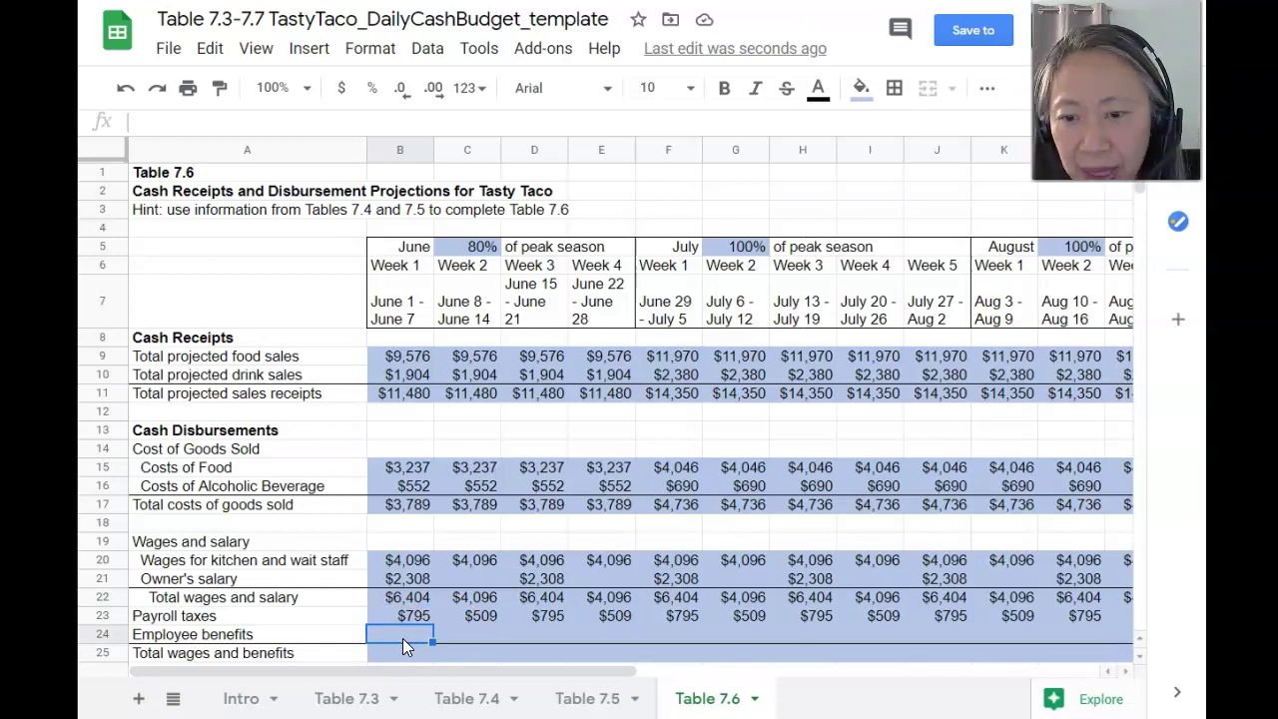
pyautogui.write('=')
pyautogui.click(573, 697)
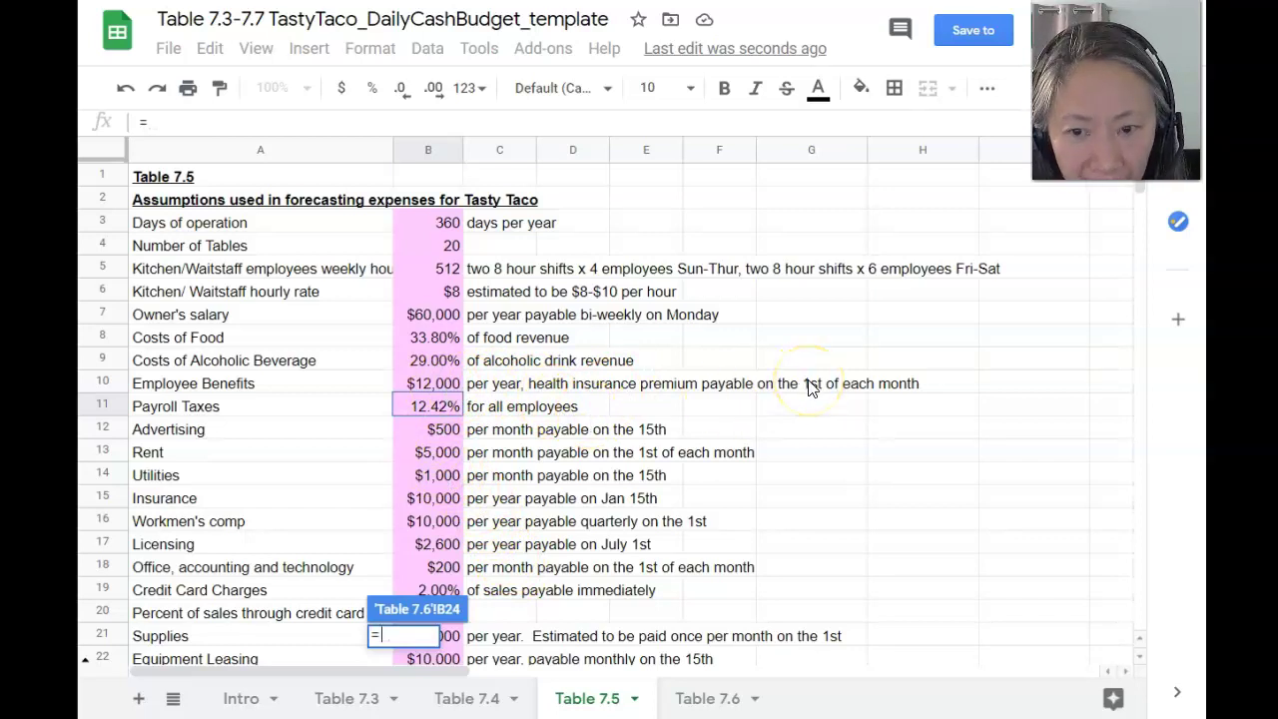
pyautogui.click(454, 385)
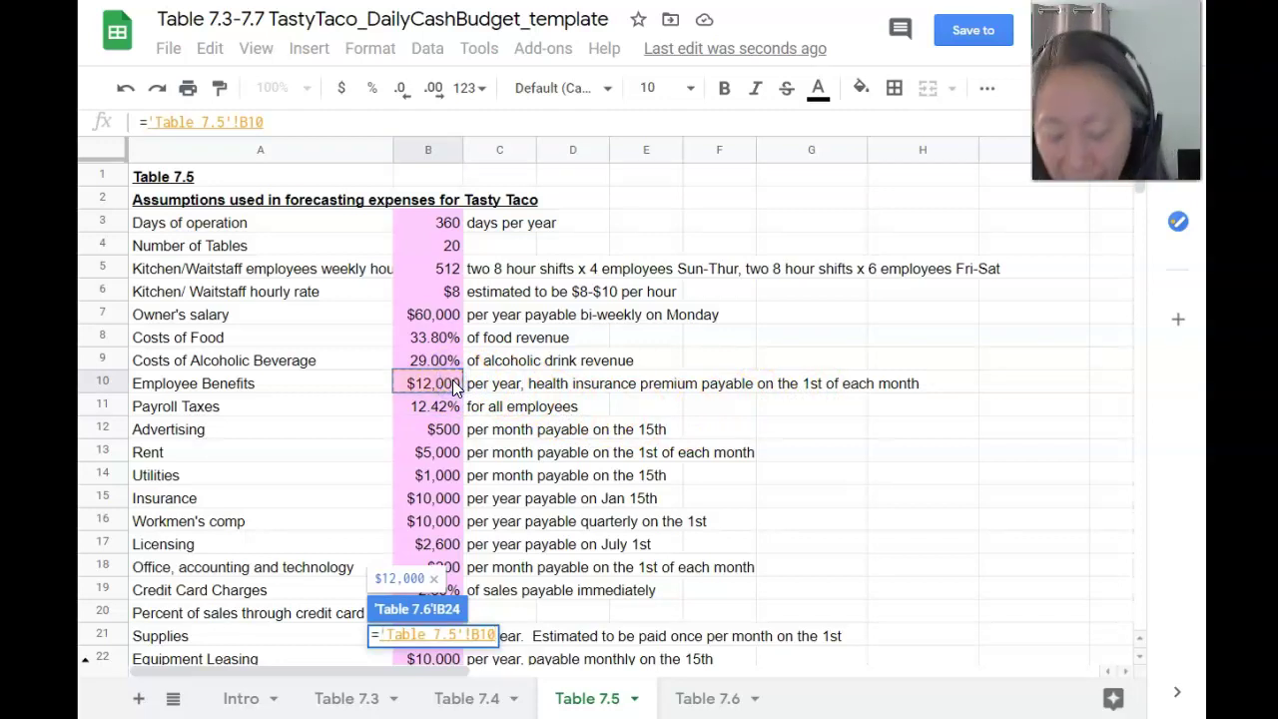
pyautogui.press('F4')
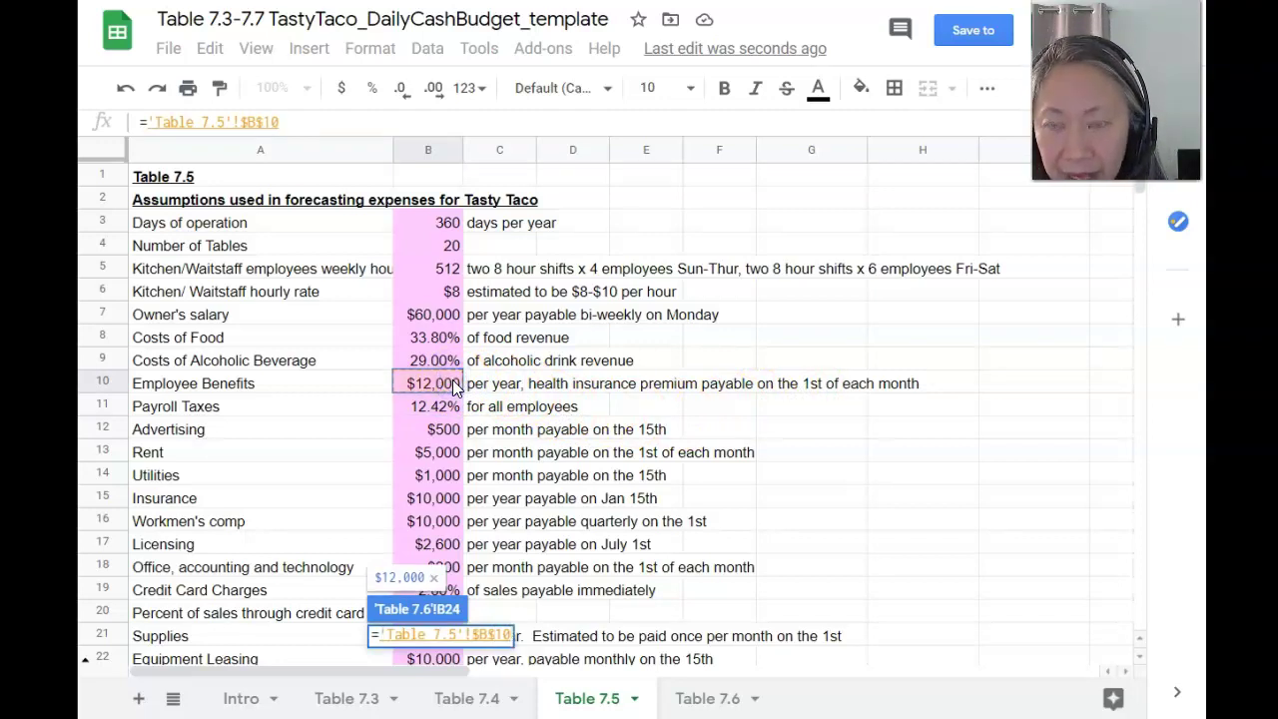
pyautogui.write('/')
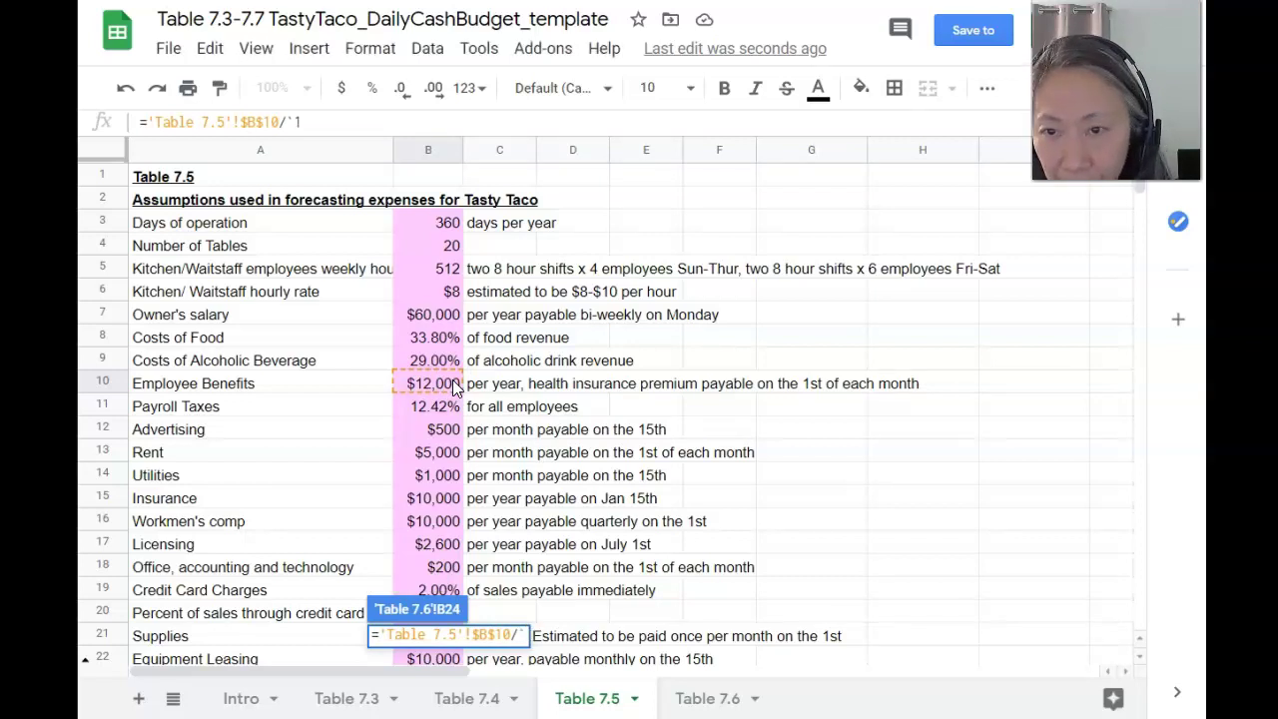
pyautogui.write('12')
pyautogui.press('Return')
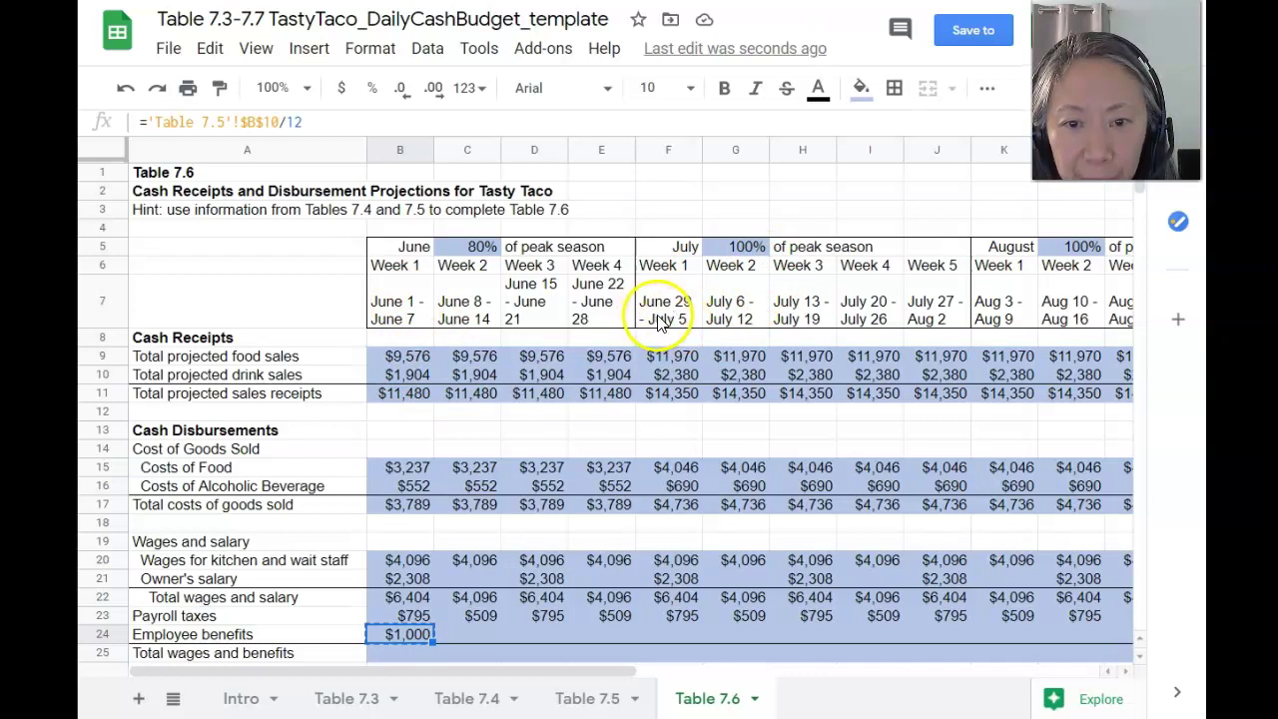
# Paste the employee benefits formula into the weeks containing July 1 and August 1 (F24 and J24), and check the August weeks
pyautogui.click(692, 637)
pyautogui.hotkey('ctrl', 'v')
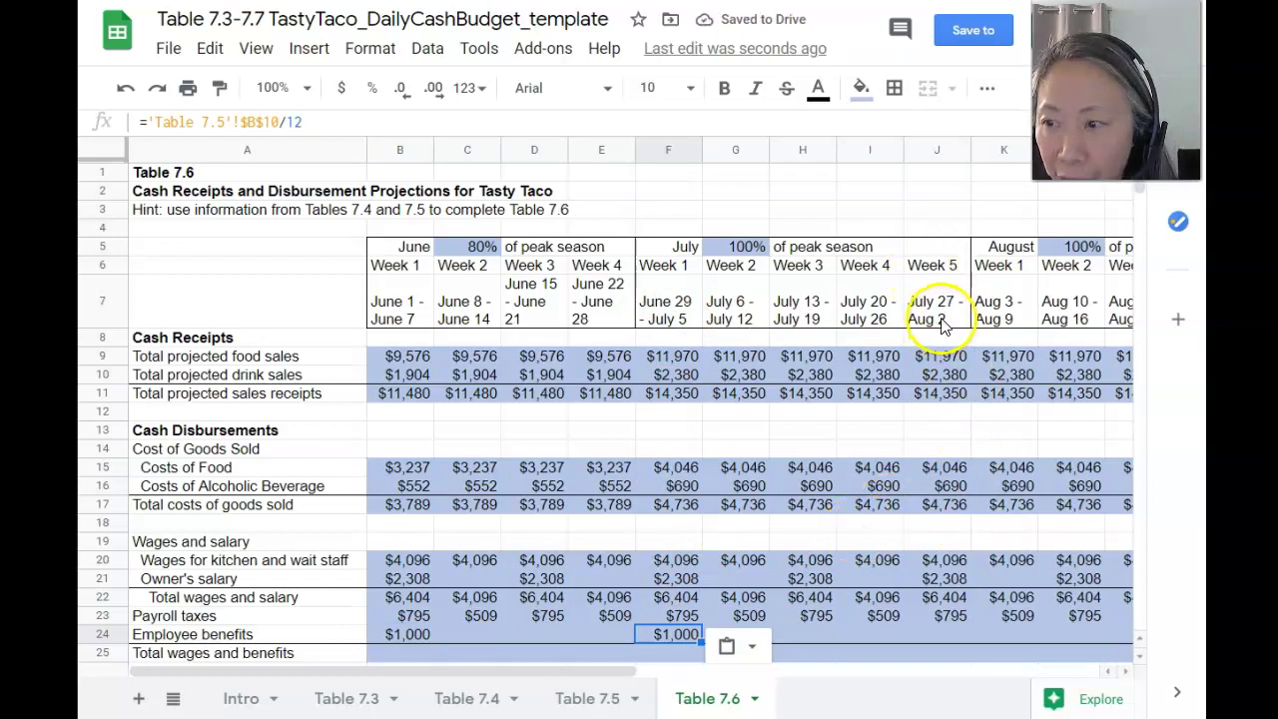
pyautogui.click(962, 639)
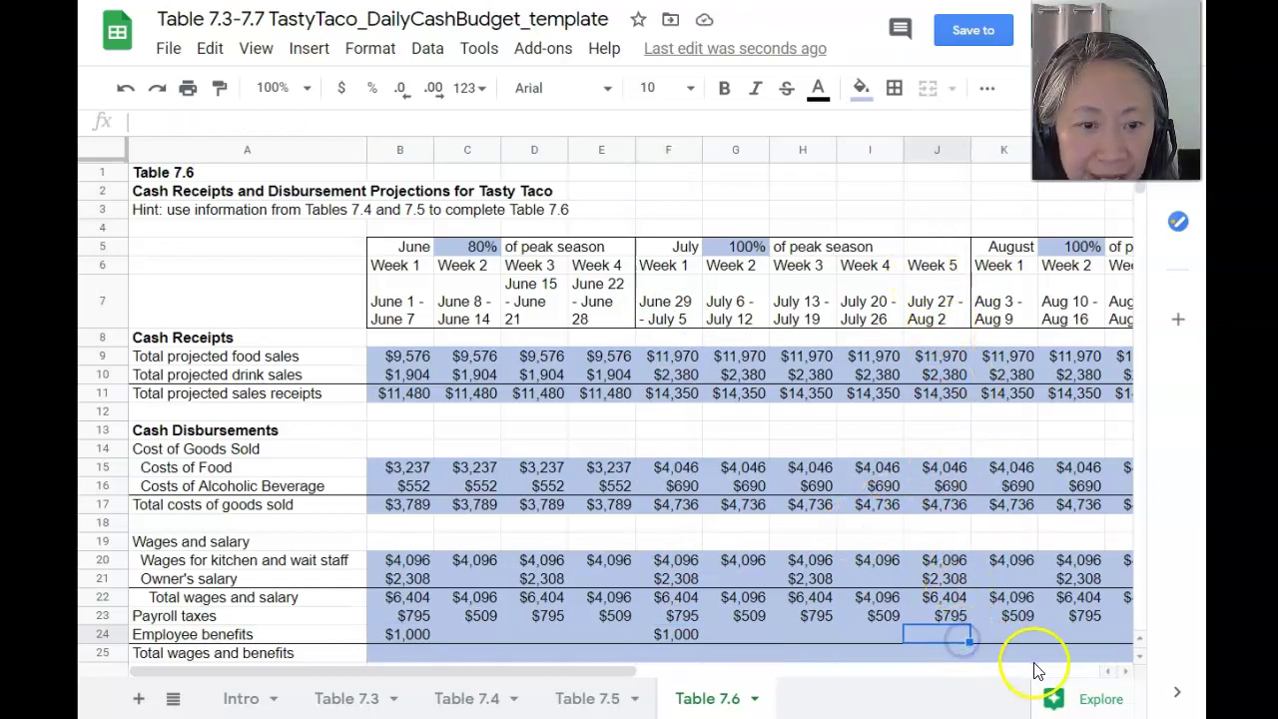
pyautogui.write('$1,000')
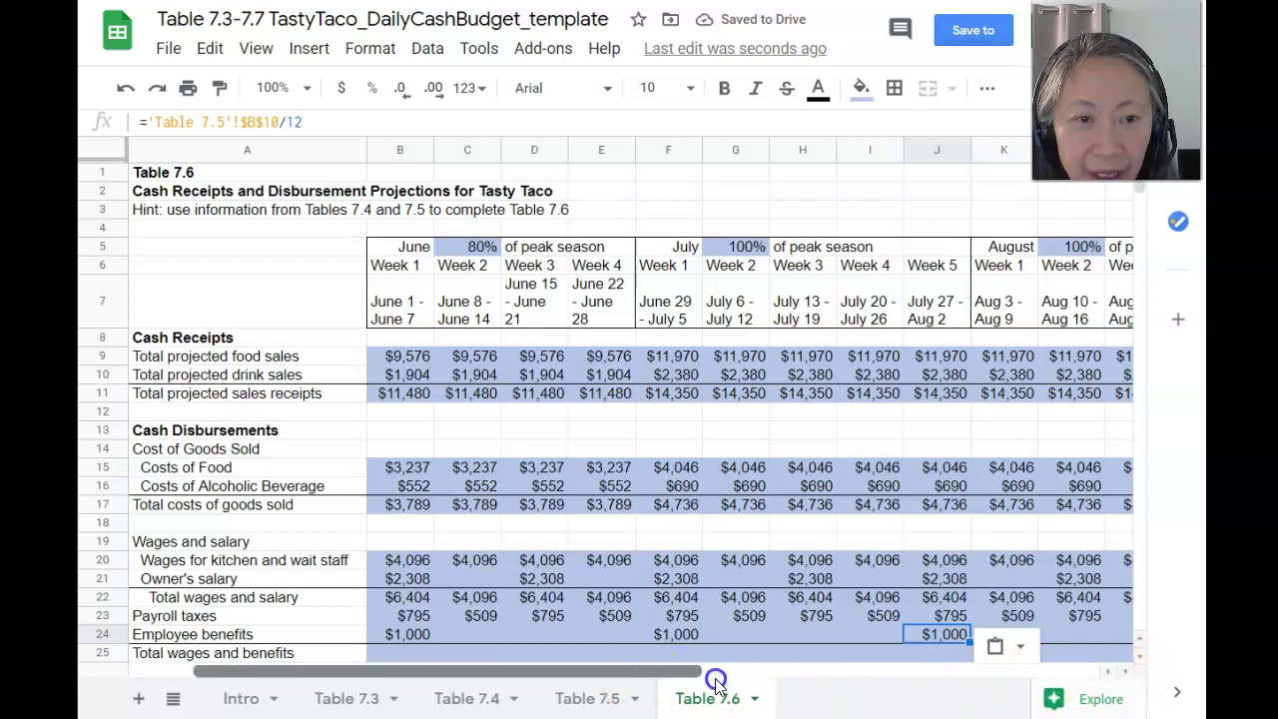
pyautogui.click(774, 672)
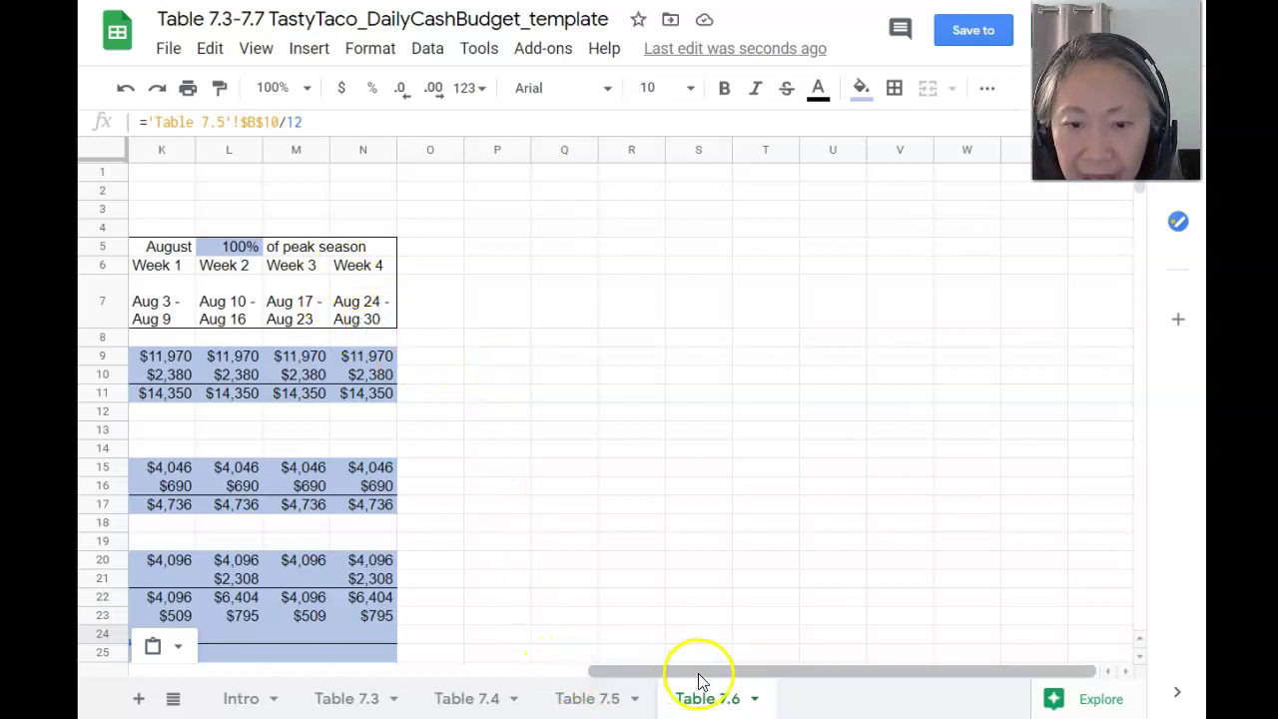
pyautogui.moveTo(733, 676); pyautogui.dragTo(312, 679)
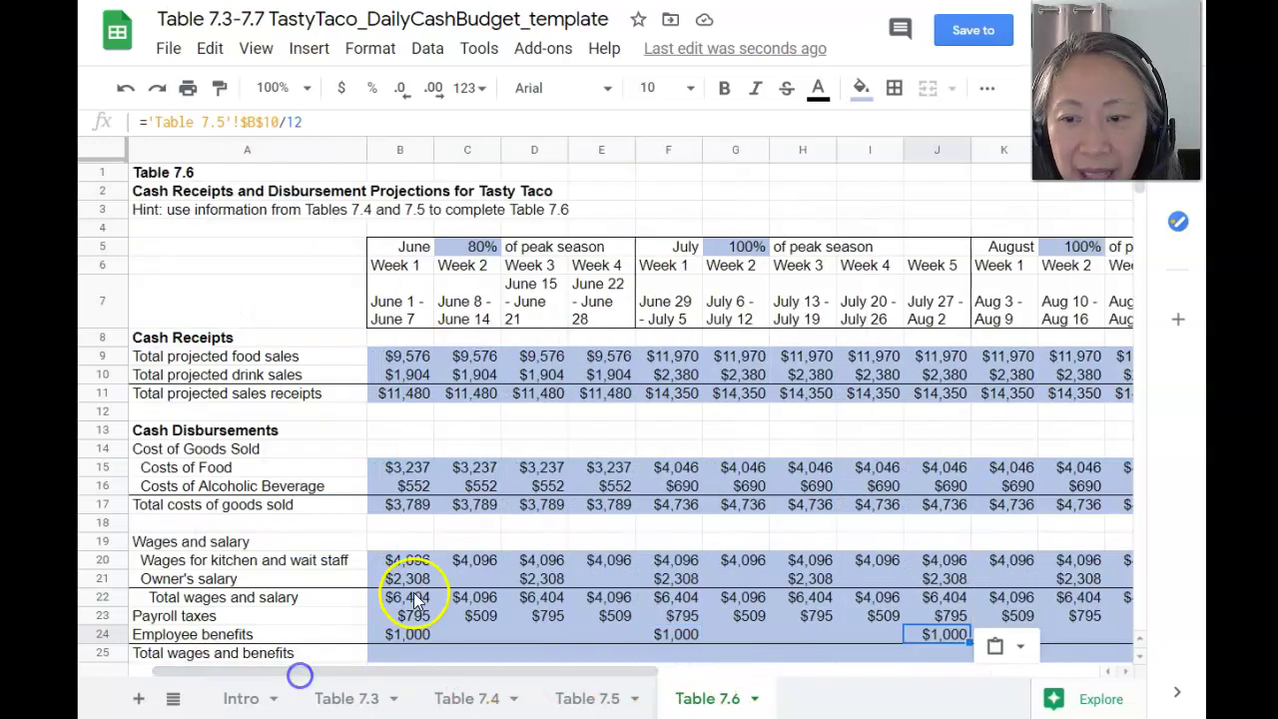
# Calculate June Week 1's total wages and benefits in B25 with the formula =sum(B22:B24)
pyautogui.scroll(-2, 414, 589)
pyautogui.click(405, 562)
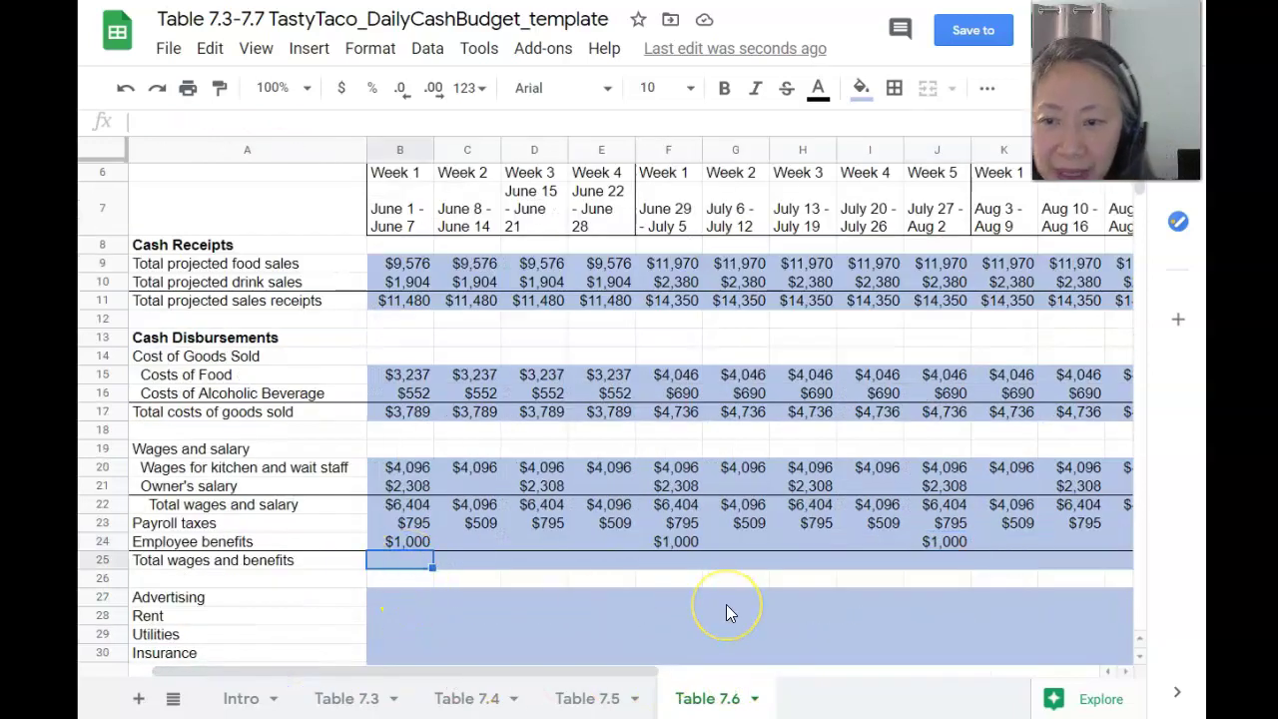
pyautogui.write('=sum(')
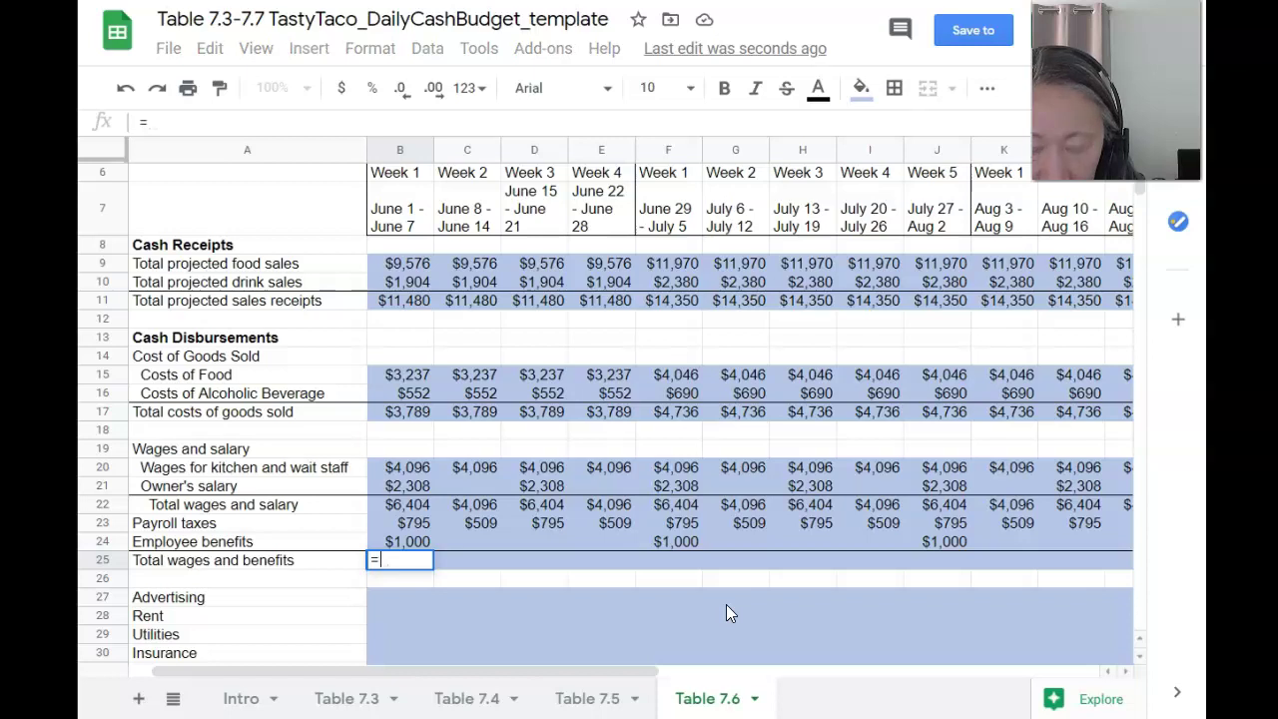
pyautogui.press('Up')
pyautogui.hotkey('shift', 'Up')
pyautogui.hotkey('shift', 'Up')
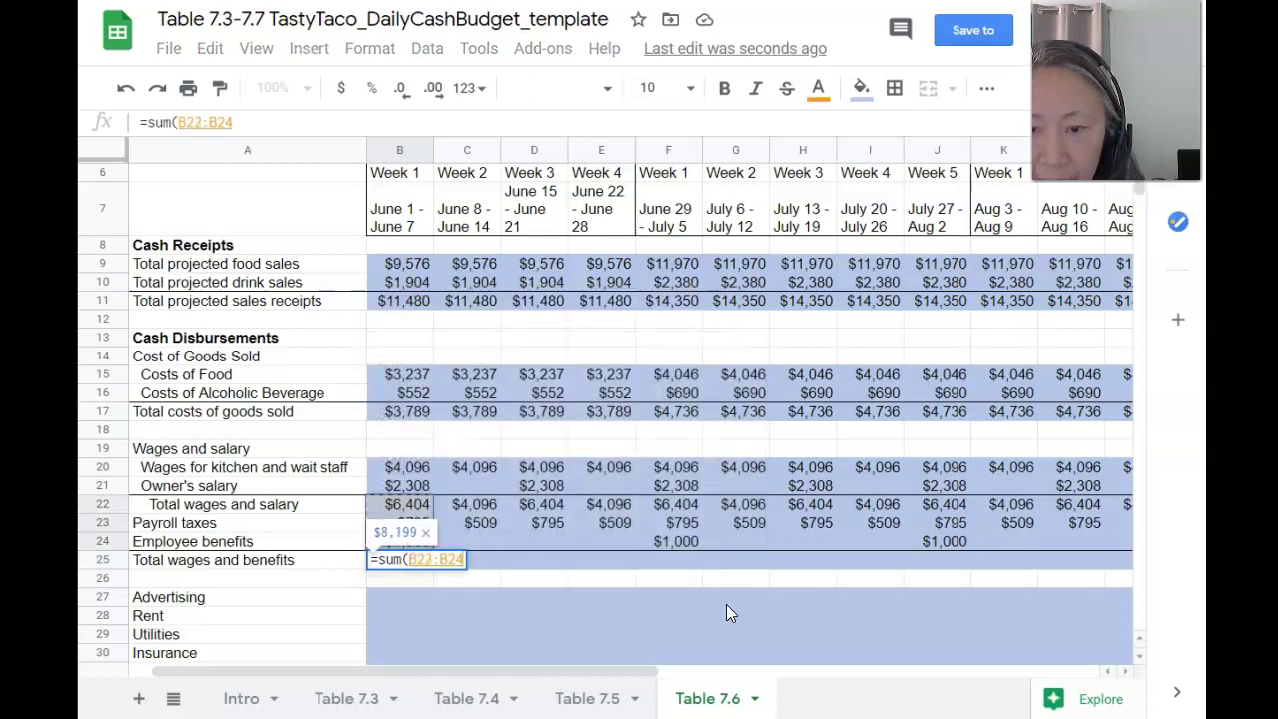
pyautogui.write(')')
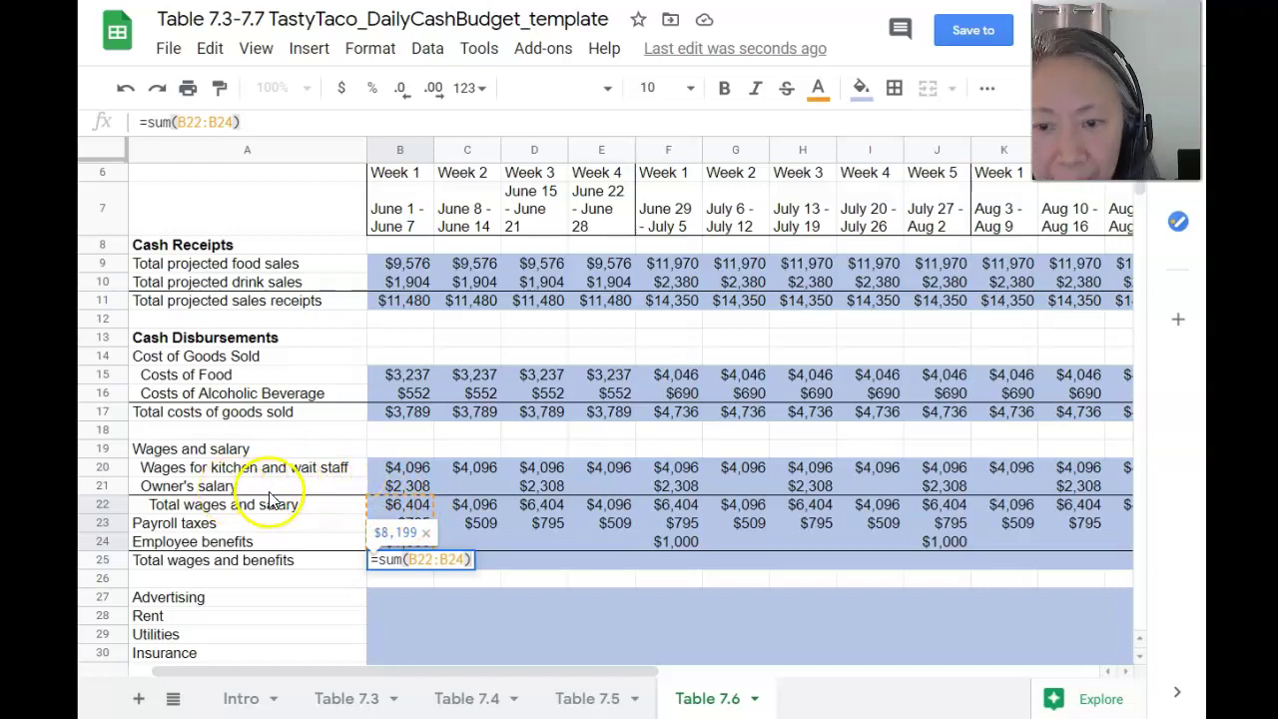
pyautogui.press('Return')
pyautogui.press('Up')
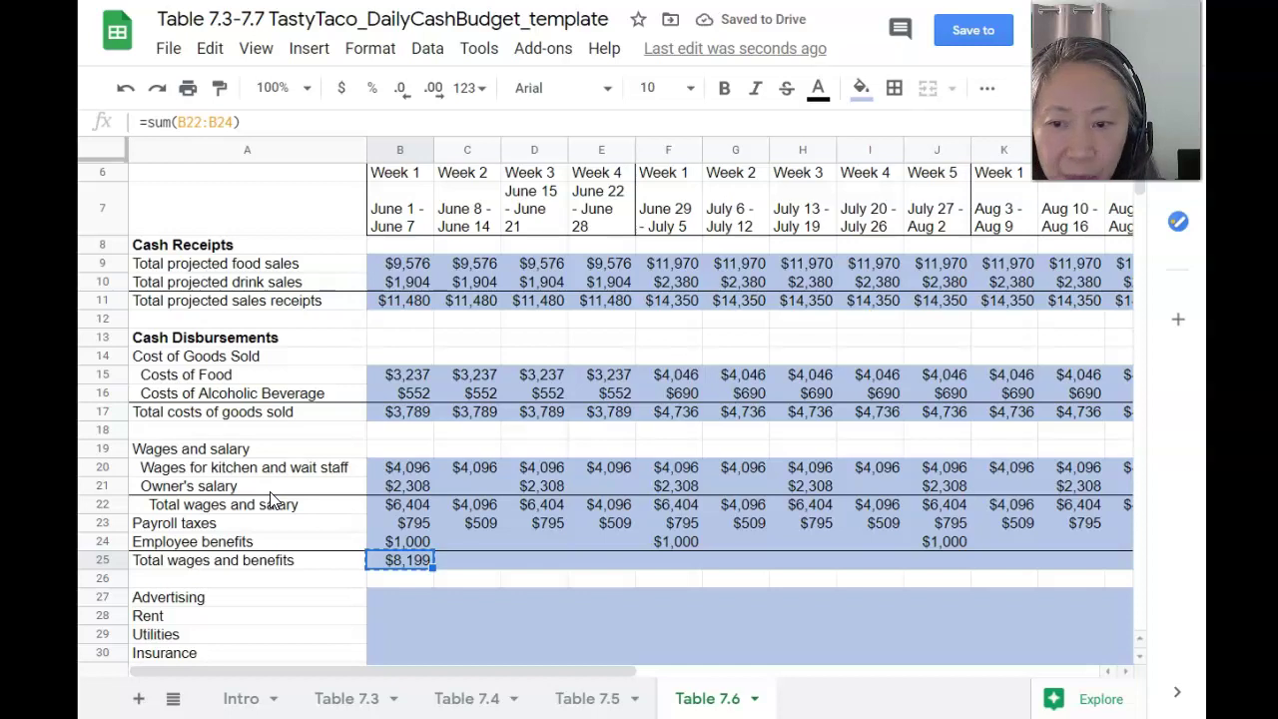
# Fill the total wages and benefits formula from B25 across all weeks through August Week 4 (N25)
pyautogui.hotkey('shift', 'Right')
pyautogui.hotkey('shift', 'Right')
pyautogui.hotkey('shift', 'Right')
pyautogui.hotkey('shift', 'Right')
pyautogui.hotkey('shift', 'Right')
pyautogui.hotkey('shift', 'Right')
pyautogui.hotkey('shift', 'Right')
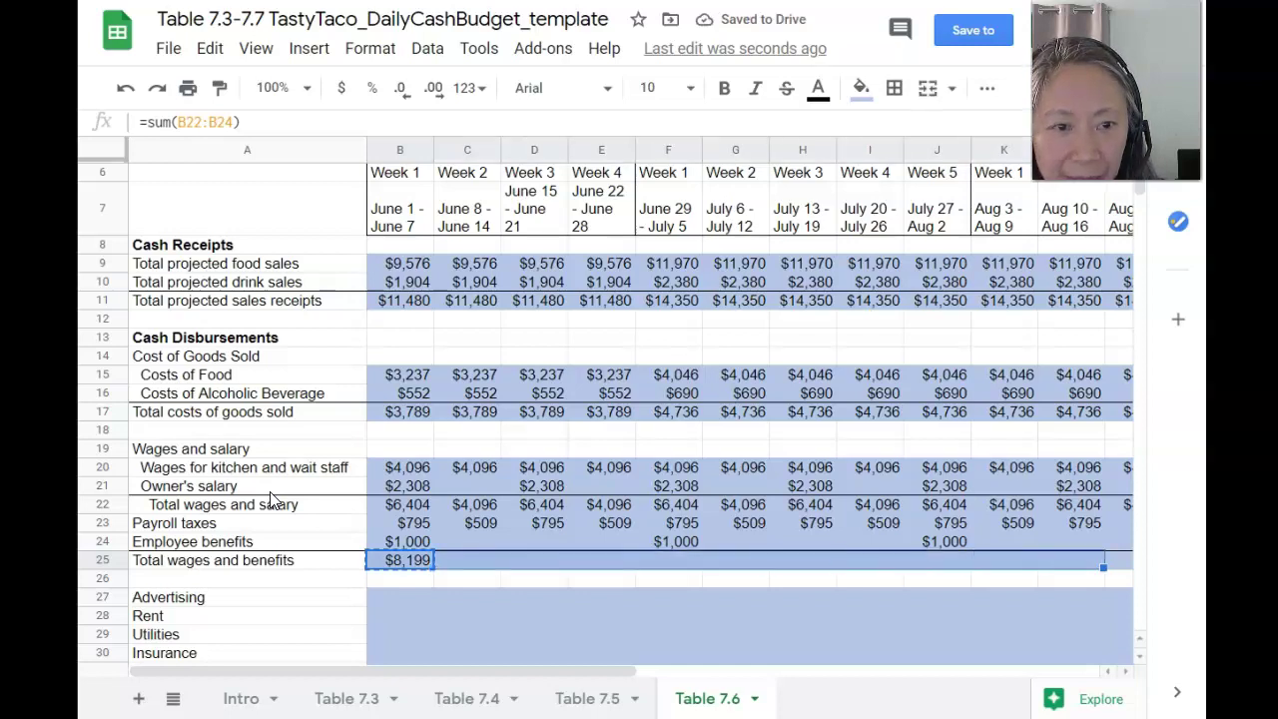
pyautogui.hotkey('ctrl', 'v')
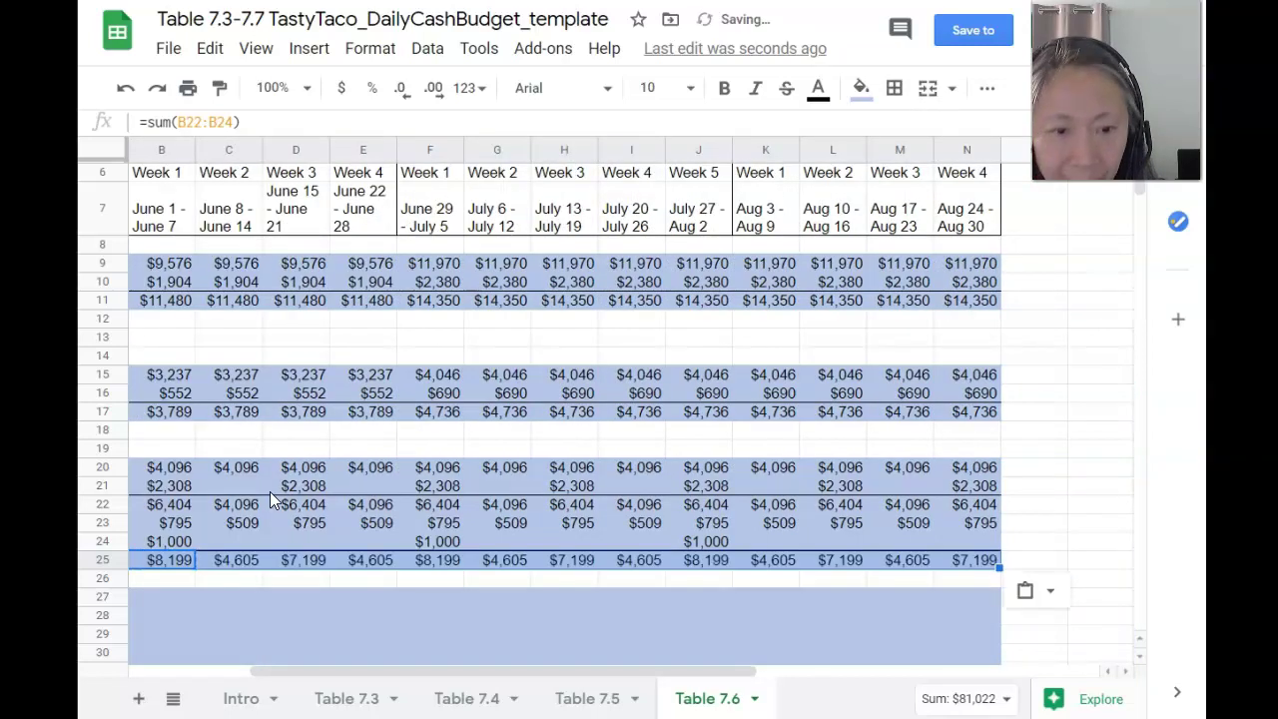
# Review the remaining disbursement rows of Table 7.6, from Advertising down to Total cash disbursements
pyautogui.press('Home')
pyautogui.press('Down')
pyautogui.press('Down')
pyautogui.press('Down')
pyautogui.press('Down')
pyautogui.press('Down')
pyautogui.press('Down')
pyautogui.press('Down')
pyautogui.press('Down')
pyautogui.press('Down')
pyautogui.press('Down')
pyautogui.press('Down')
pyautogui.press('Down')
pyautogui.press('Down')
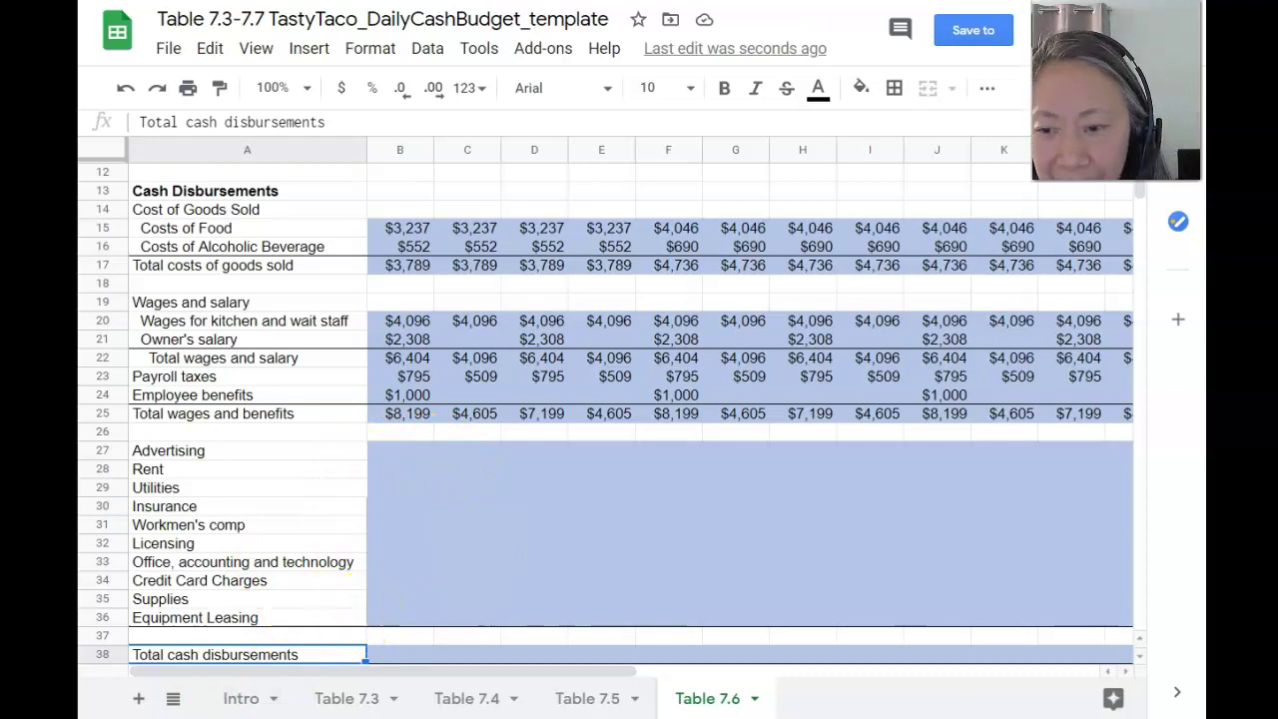
pyautogui.scroll(1, 266, 505)
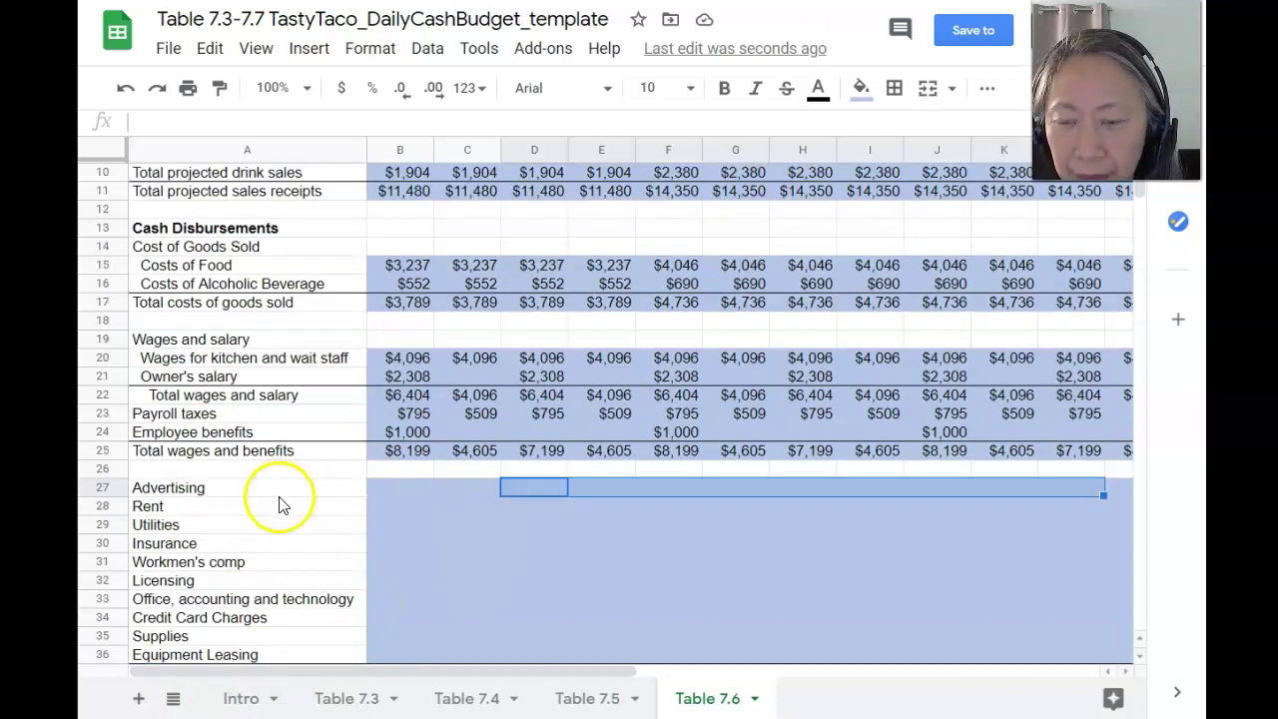
pyautogui.click(204, 489)
pyautogui.click(180, 506)
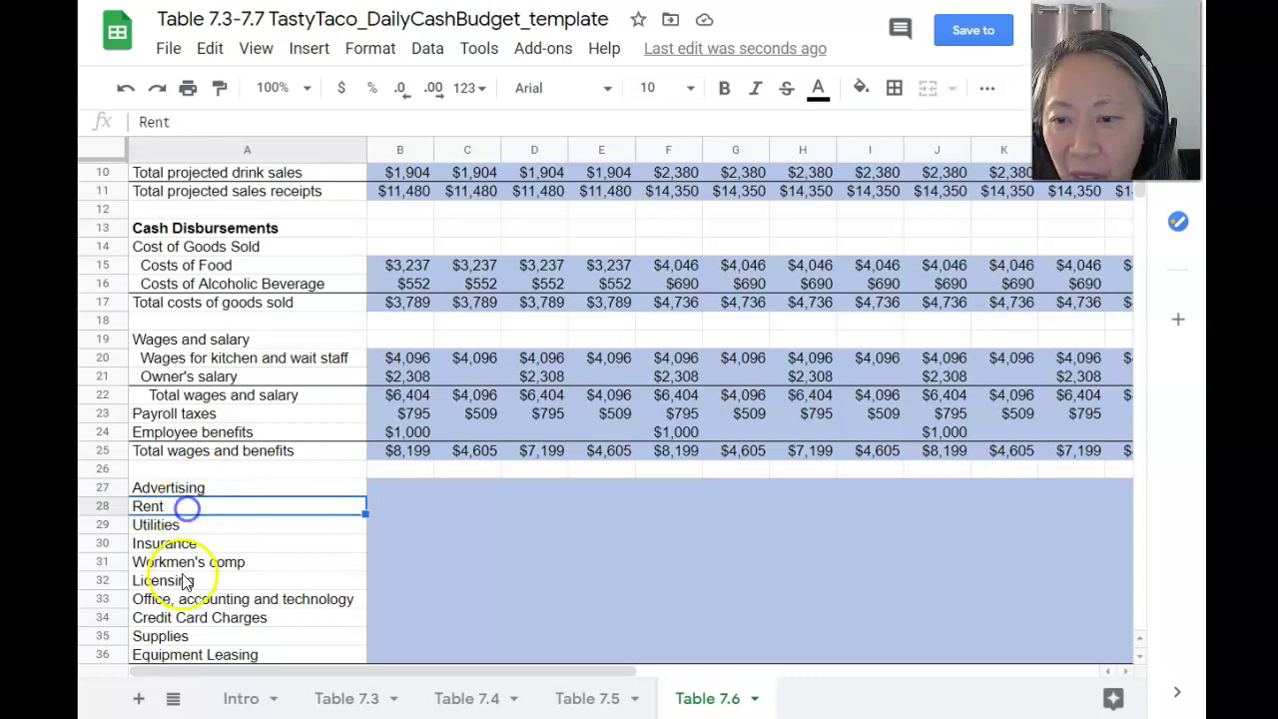
pyautogui.click(164, 599)
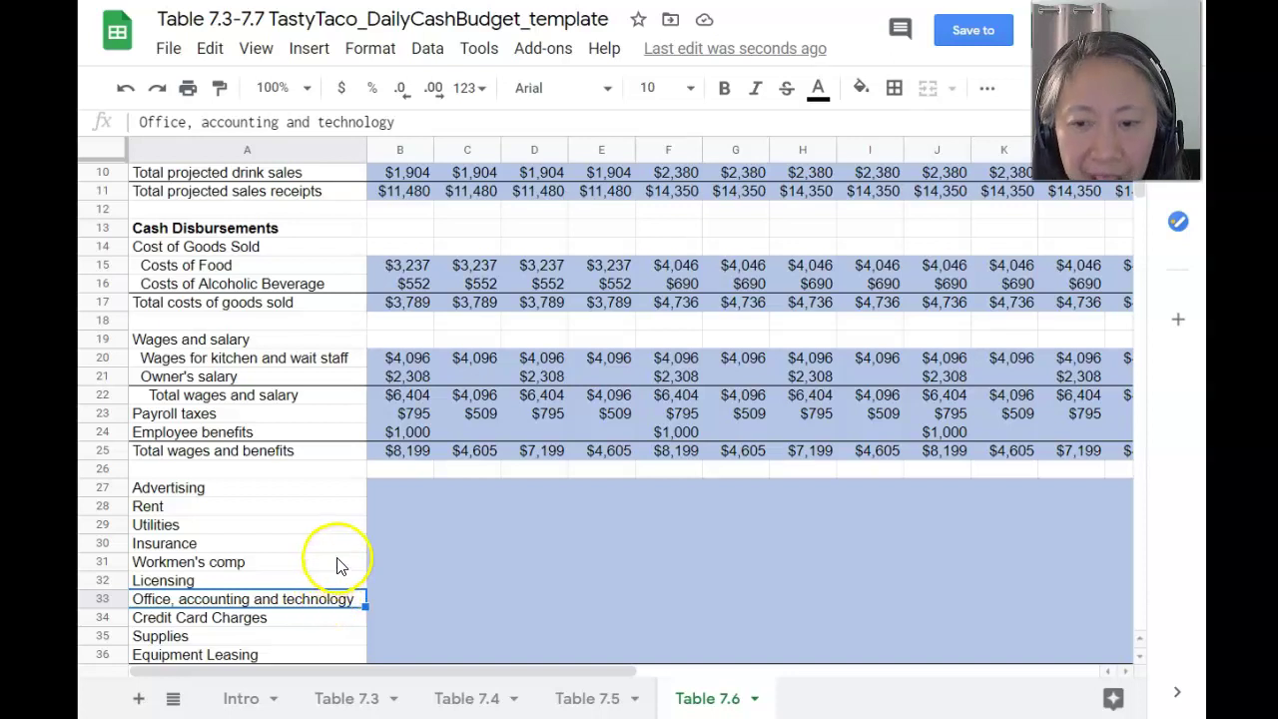
# Compare the payment due dates of the remaining expenses in Table 7.5 with the week dates in Table 7.6
pyautogui.click(571, 698)
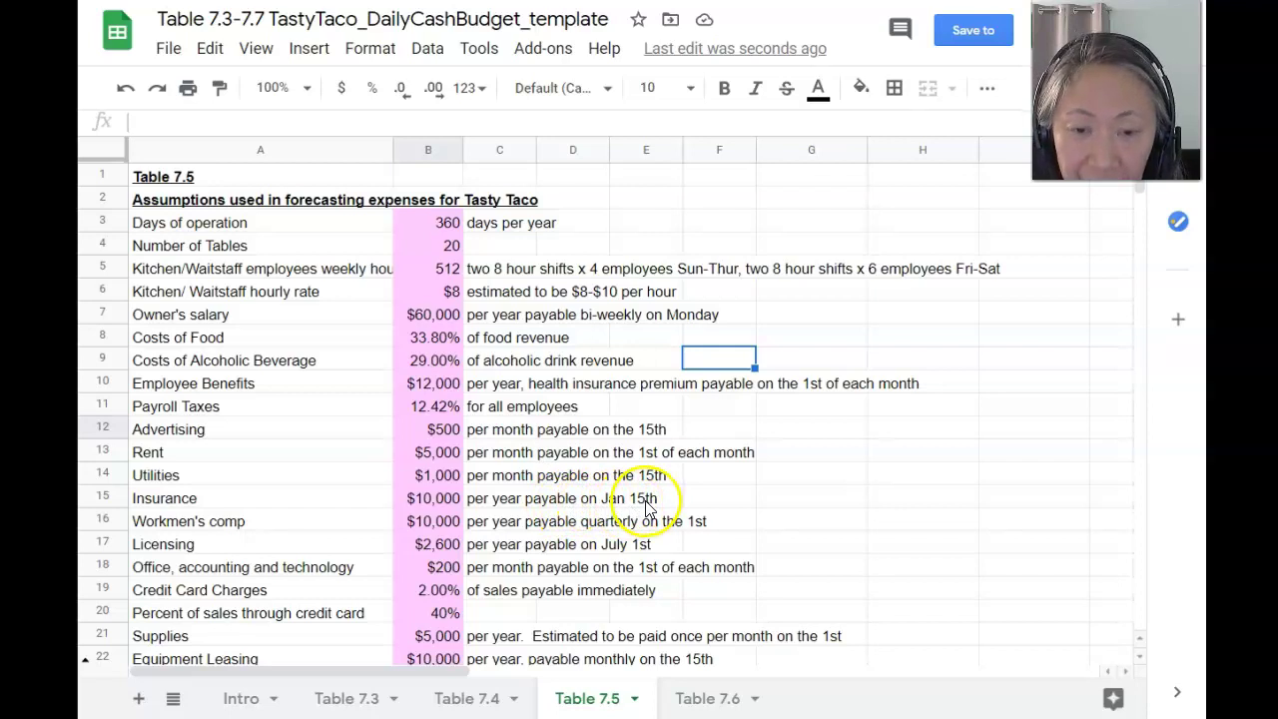
pyautogui.click(704, 699)
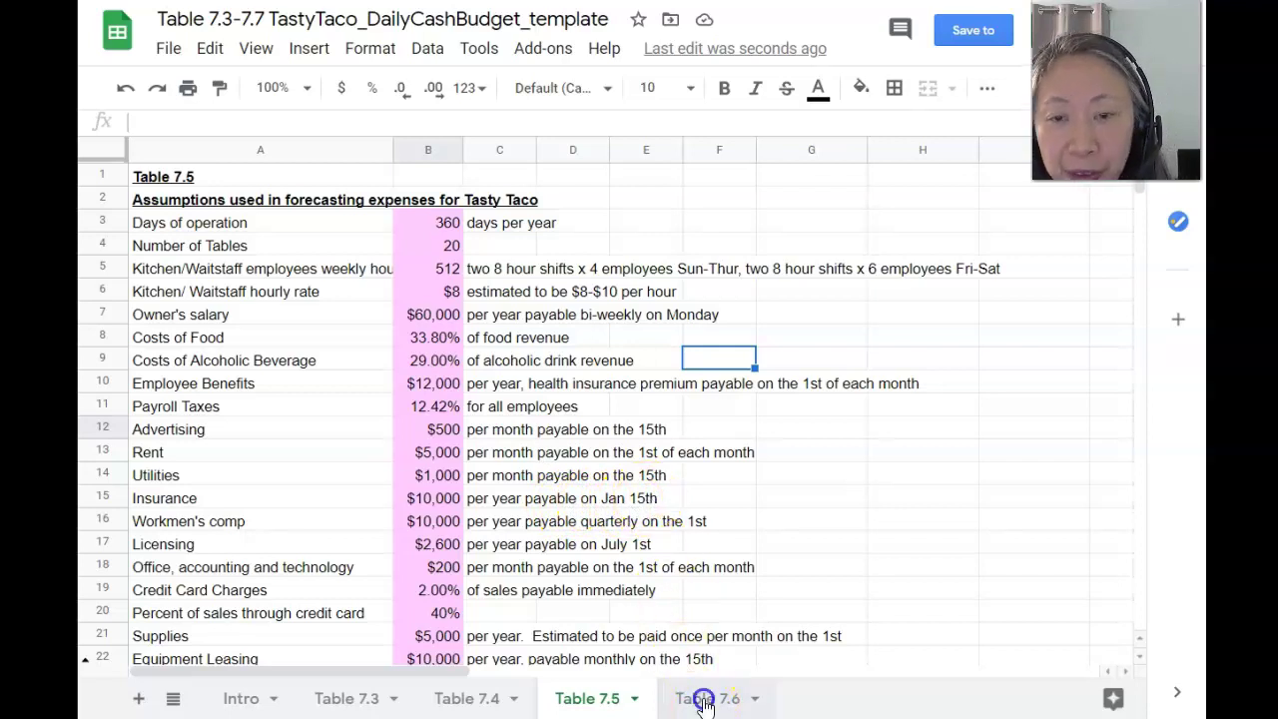
pyautogui.scroll(3, 567, 399)
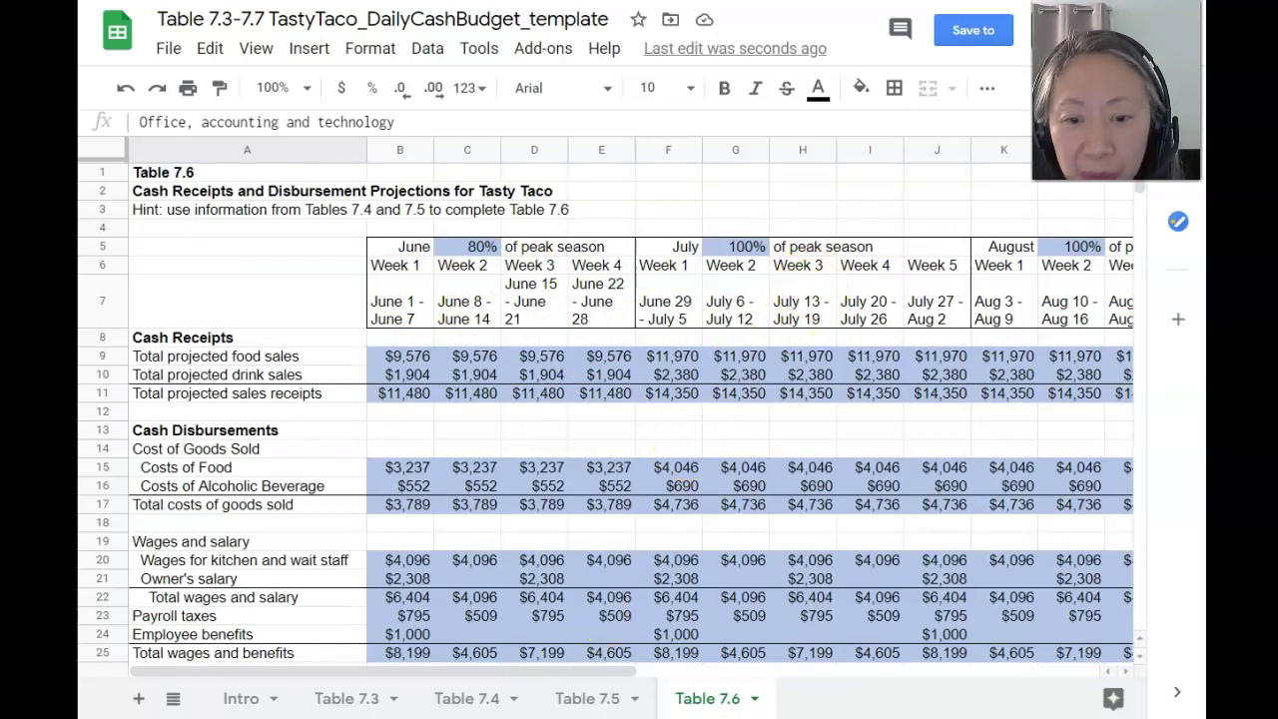
pyautogui.click(591, 698)
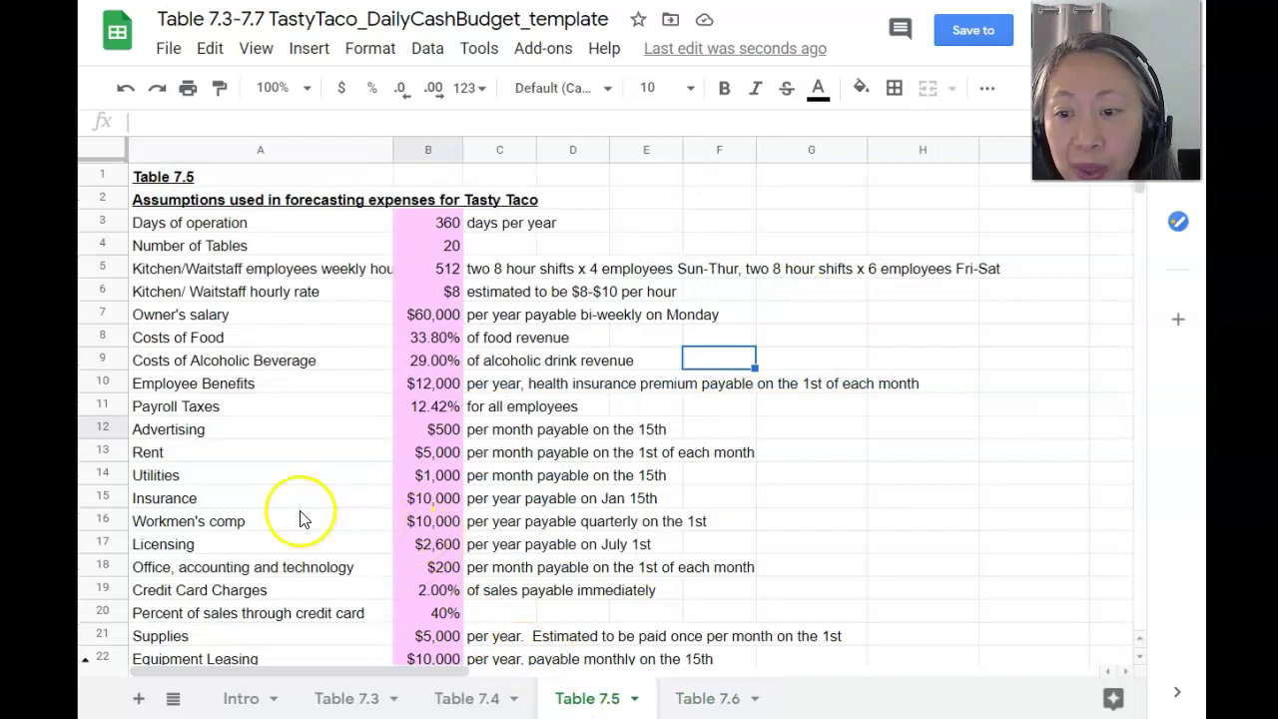
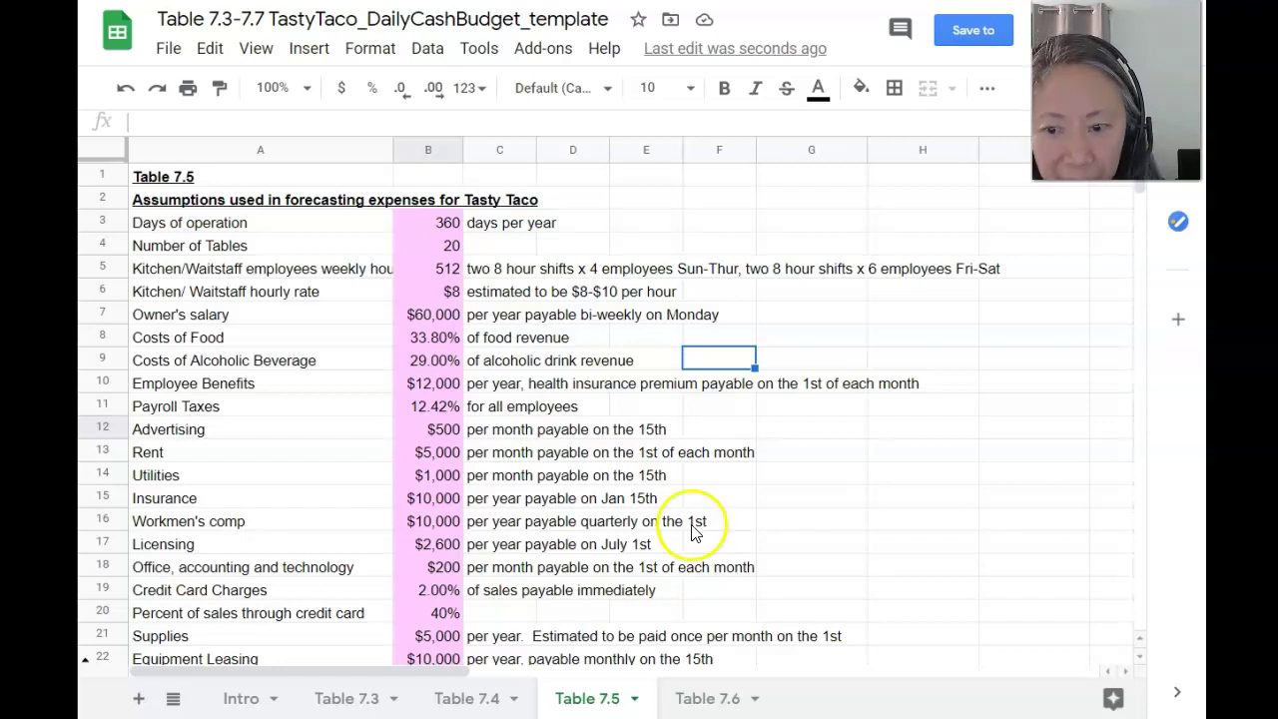
pyautogui.click(705, 698)
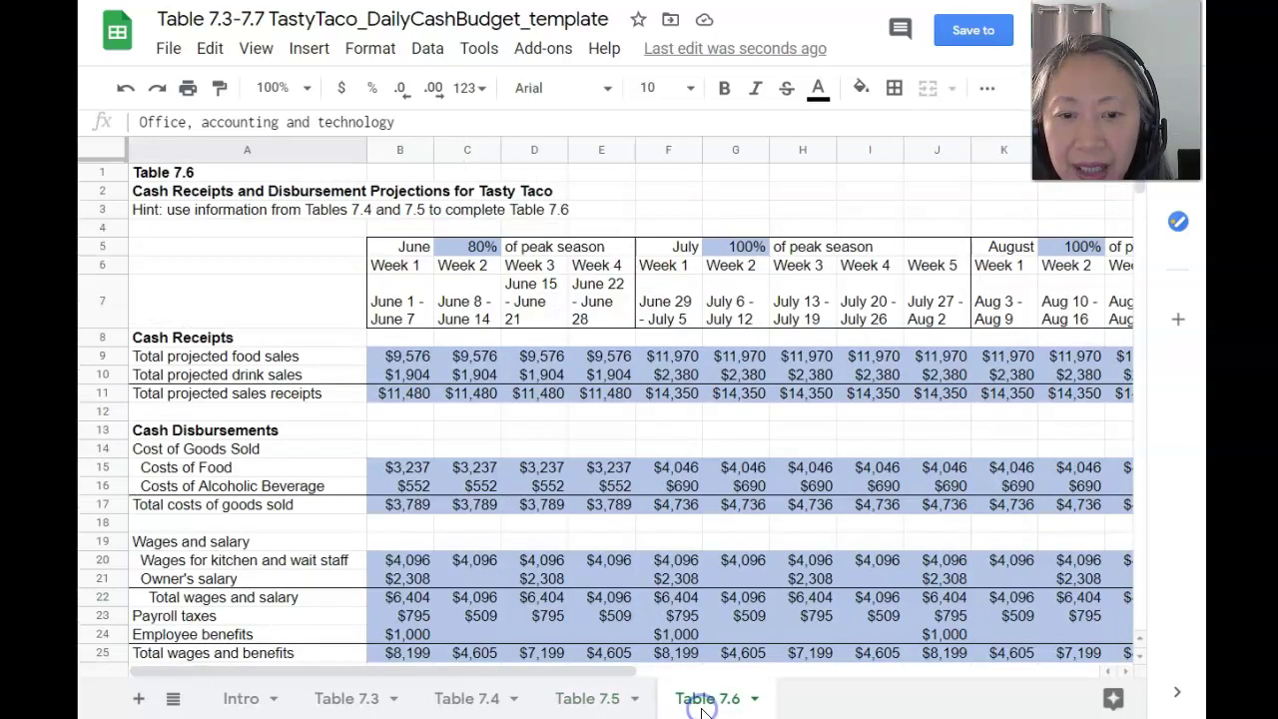
pyautogui.scroll(-2, 634, 577)
pyautogui.scroll(-1, 634, 568)
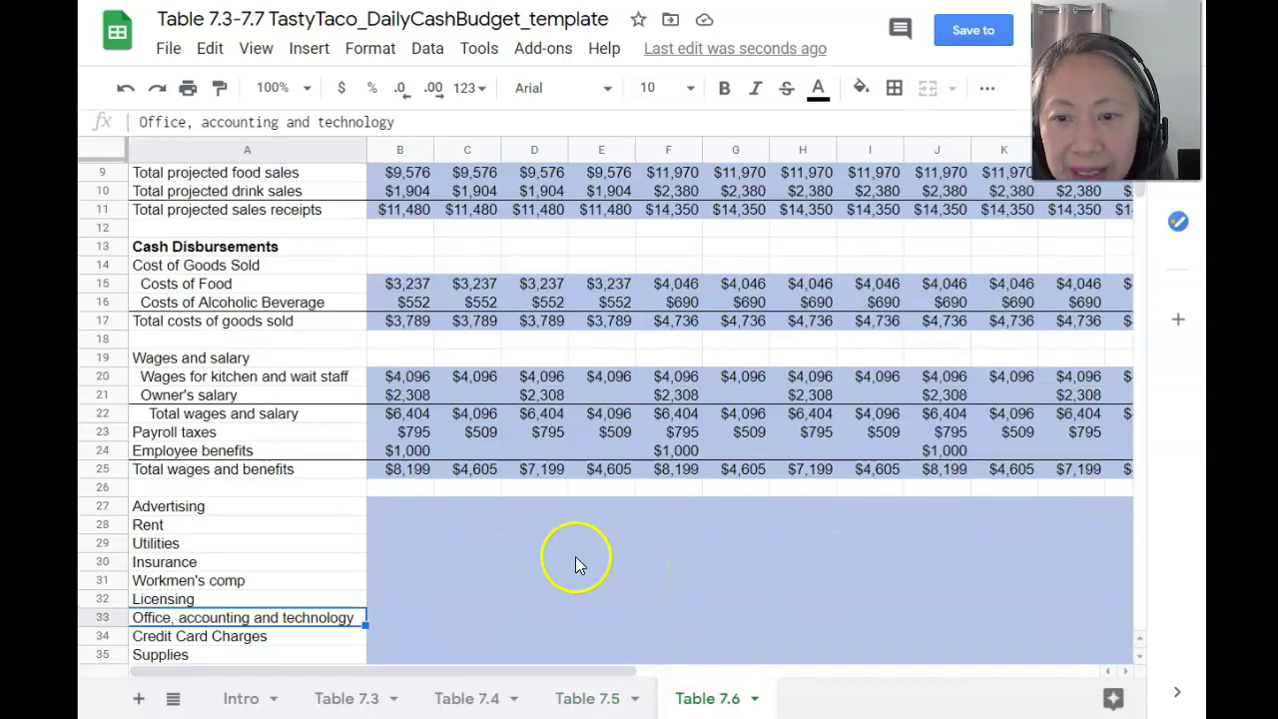
# Enter the advertising payment for the week containing June 15 in D27 with the formula ='Table 7.5'!$B$12, and copy it
pyautogui.click(592, 699)
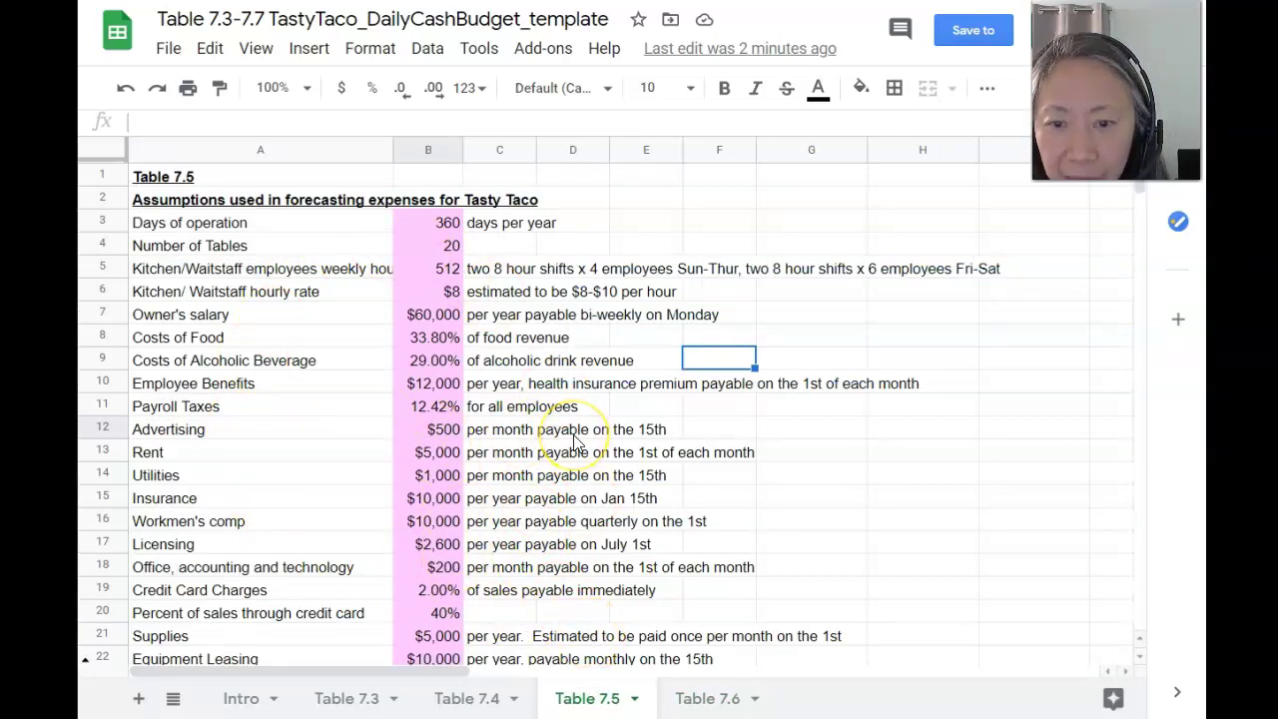
pyautogui.click(704, 698)
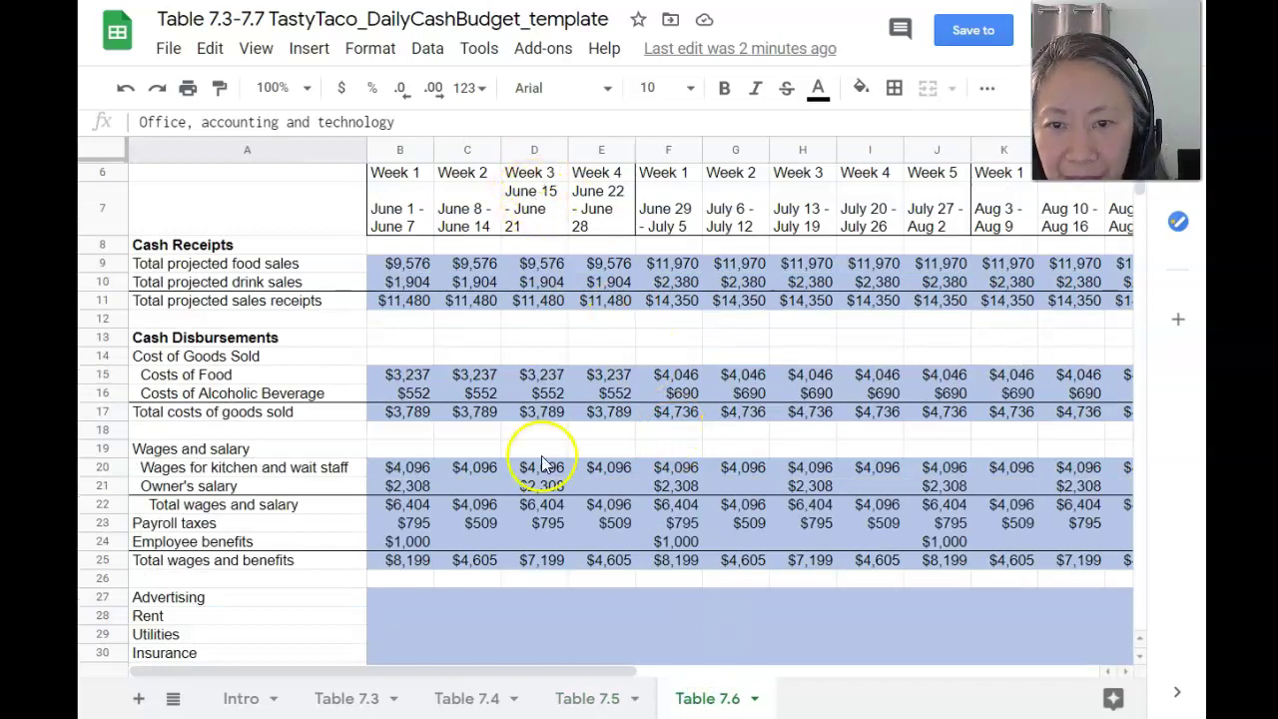
pyautogui.click(547, 597)
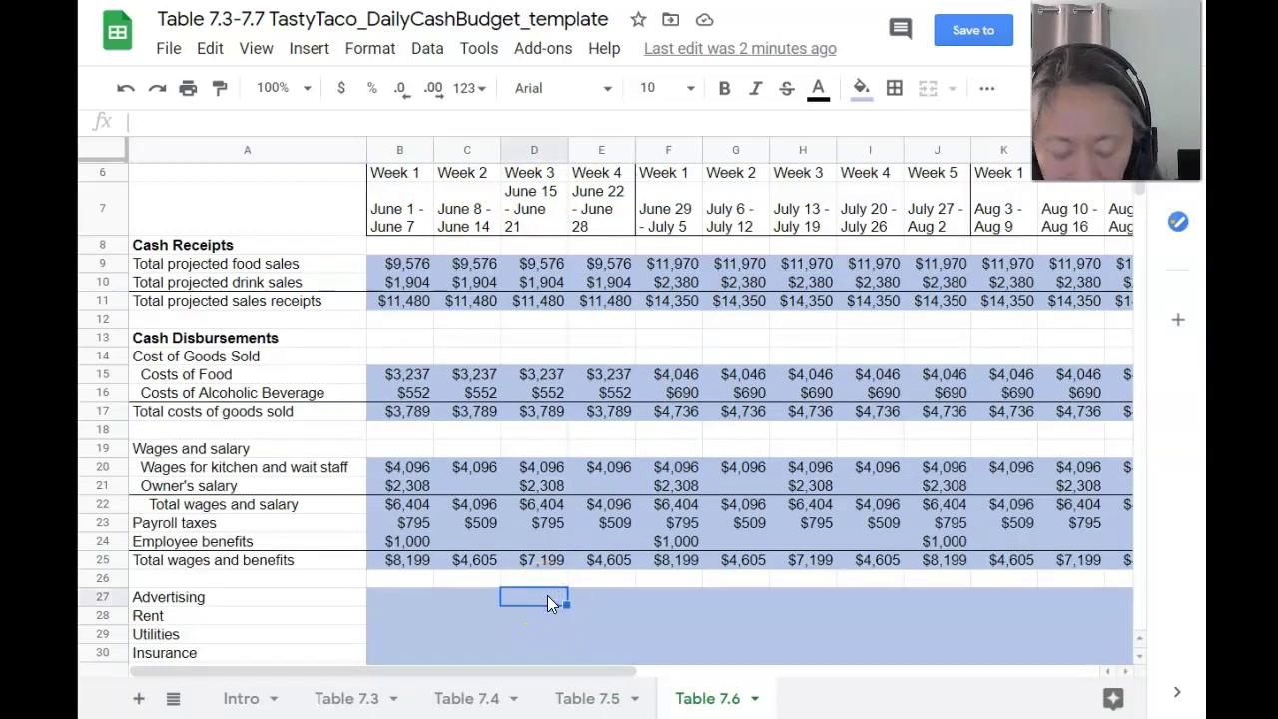
pyautogui.write('=')
pyautogui.click(591, 696)
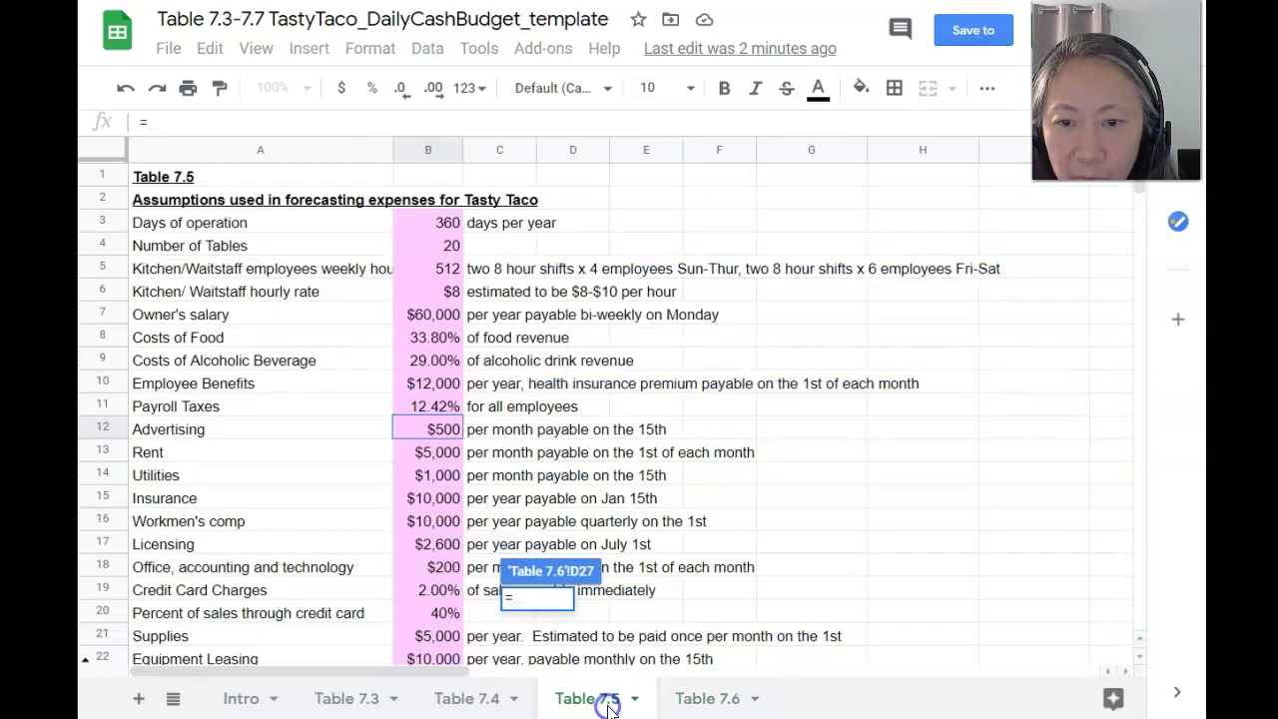
pyautogui.click(431, 431)
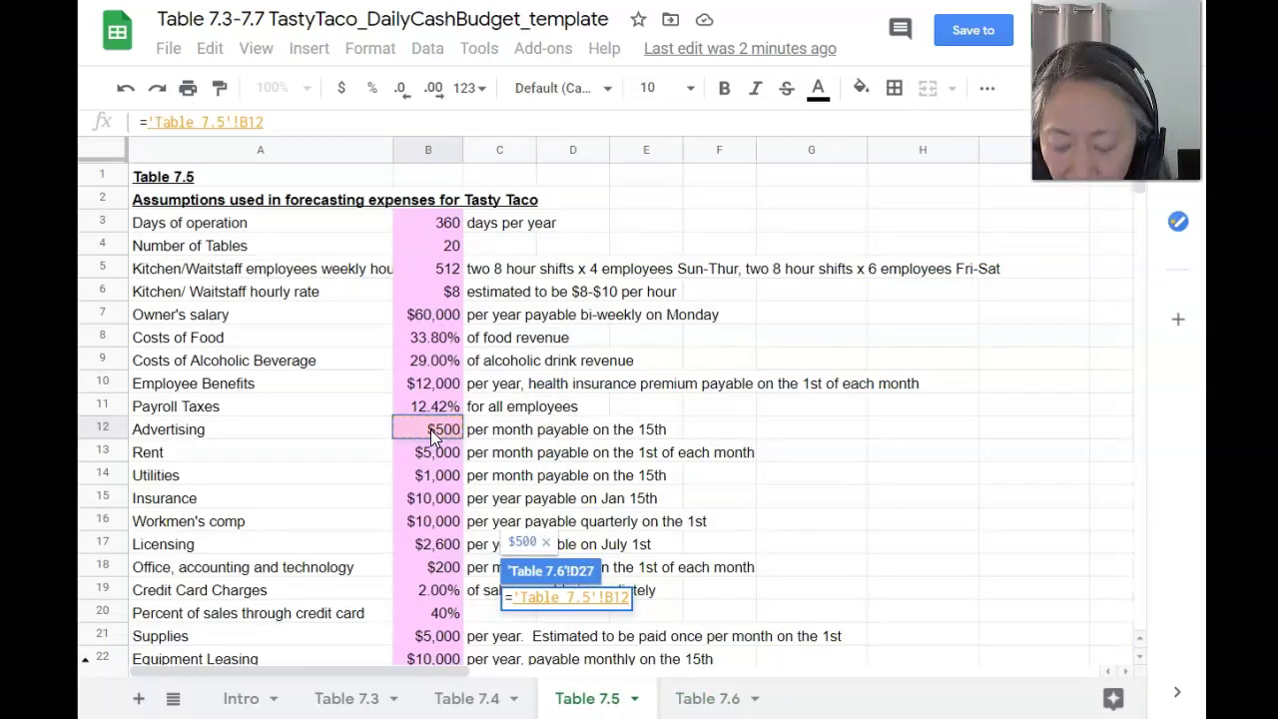
pyautogui.press('F4')
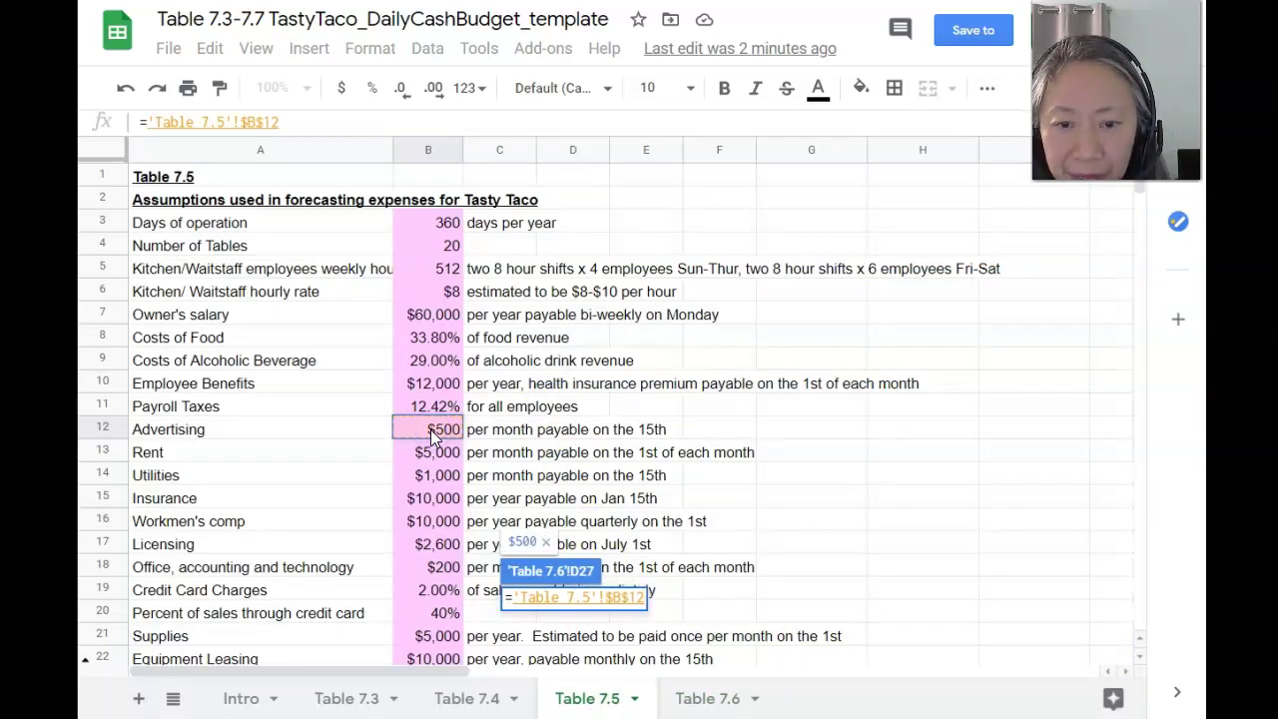
pyautogui.press('Return')
pyautogui.hotkey('ctrl', 'c')
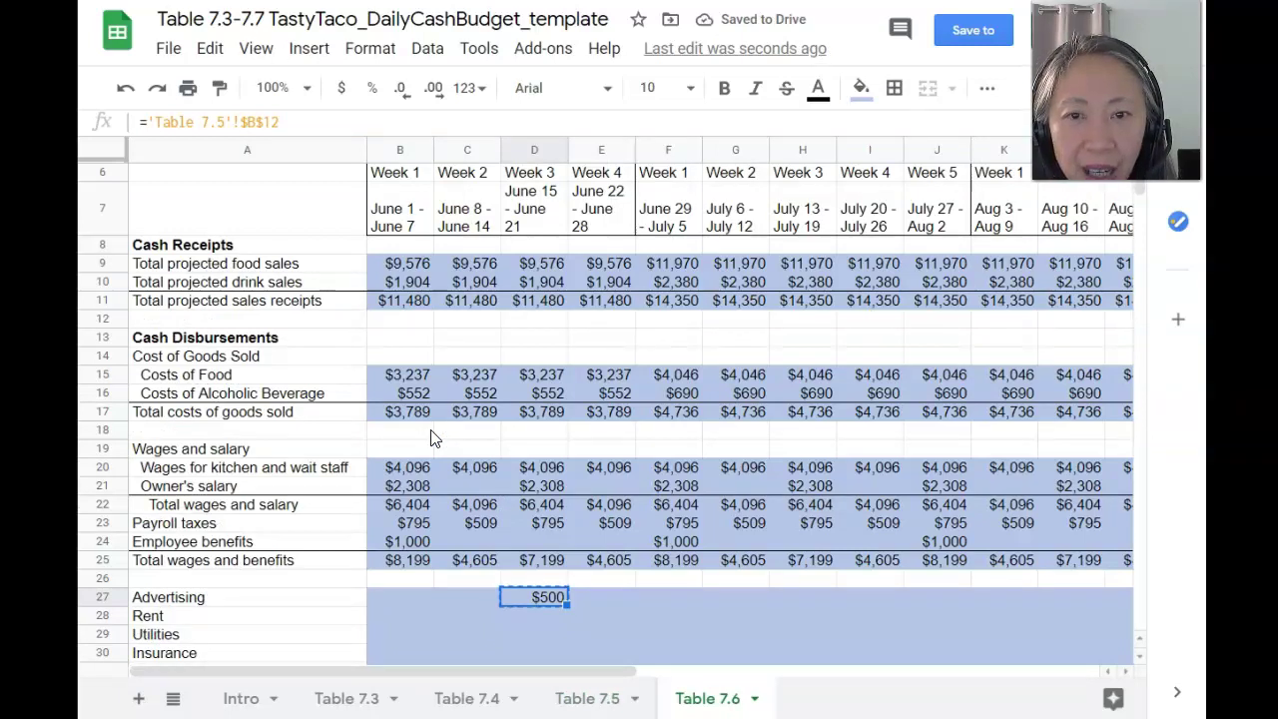
# Paste the advertising formula into the weeks containing July 15 and August 15 (H27 and L27)
pyautogui.press('Right')
pyautogui.press('Right')
pyautogui.press('Right')
pyautogui.press('Right')
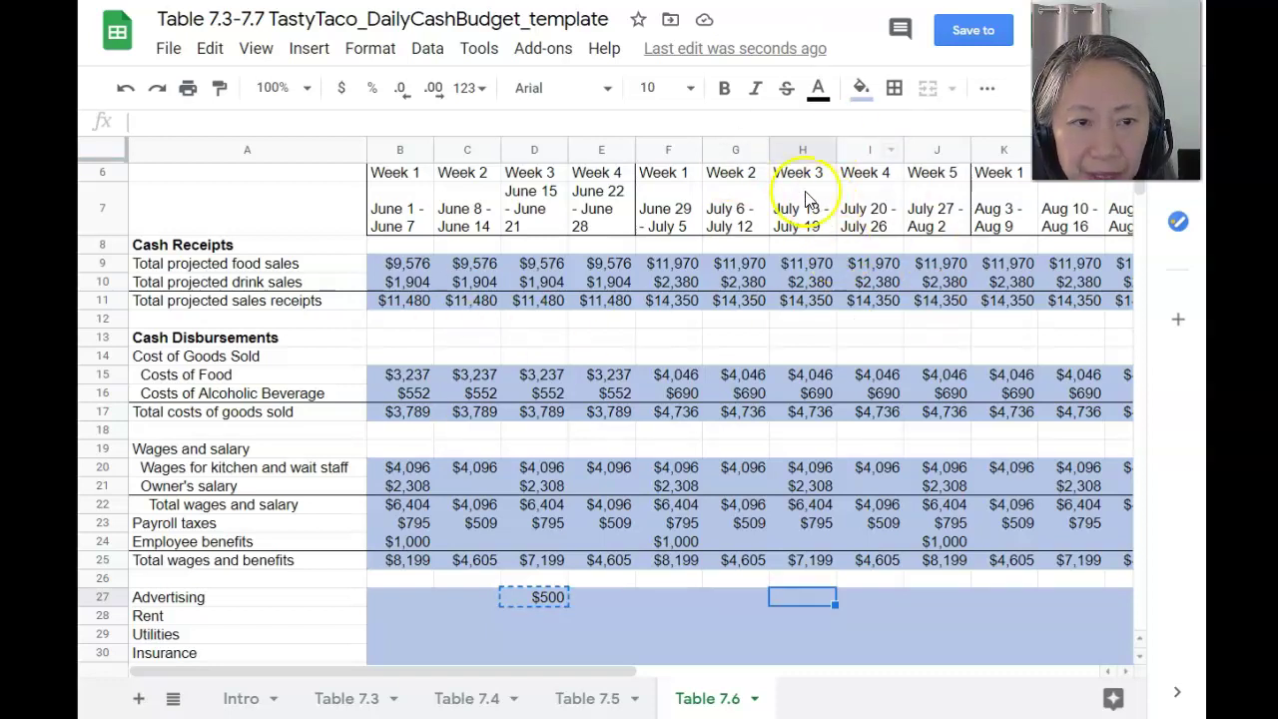
pyautogui.hotkey('ctrl', 'v')
pyautogui.click(1076, 595)
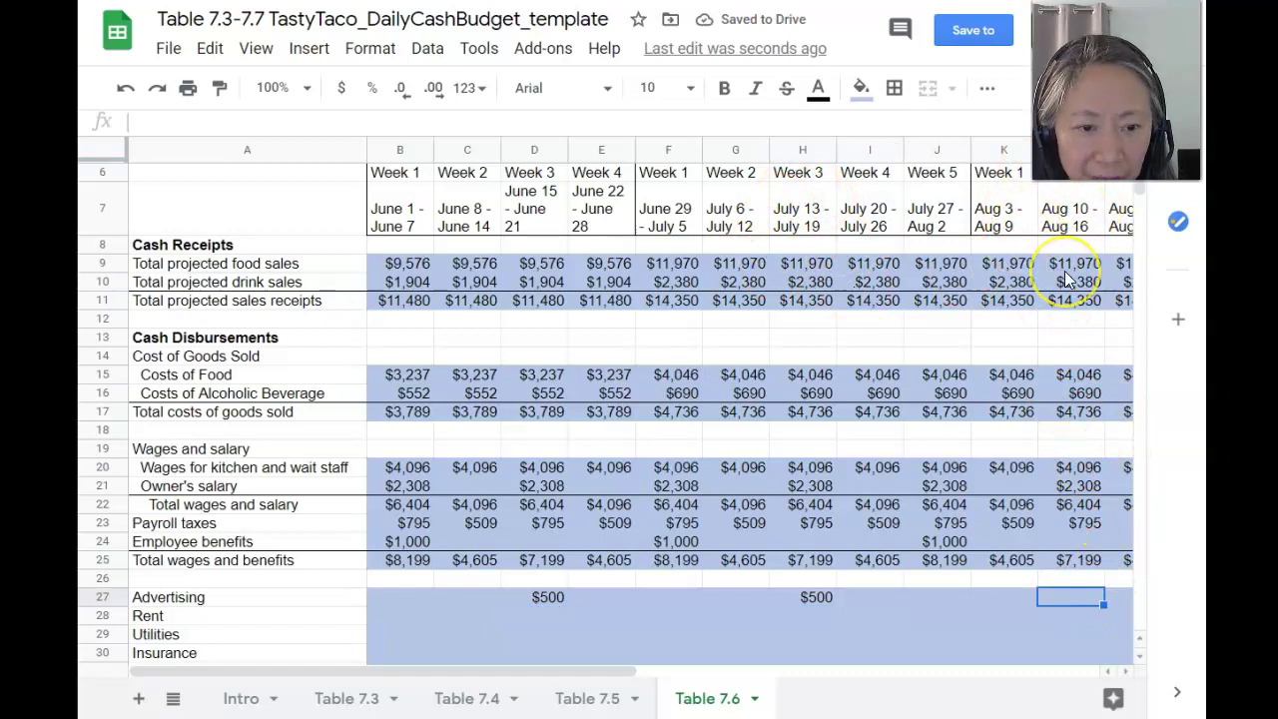
pyautogui.hotkey('ctrl', 'v')
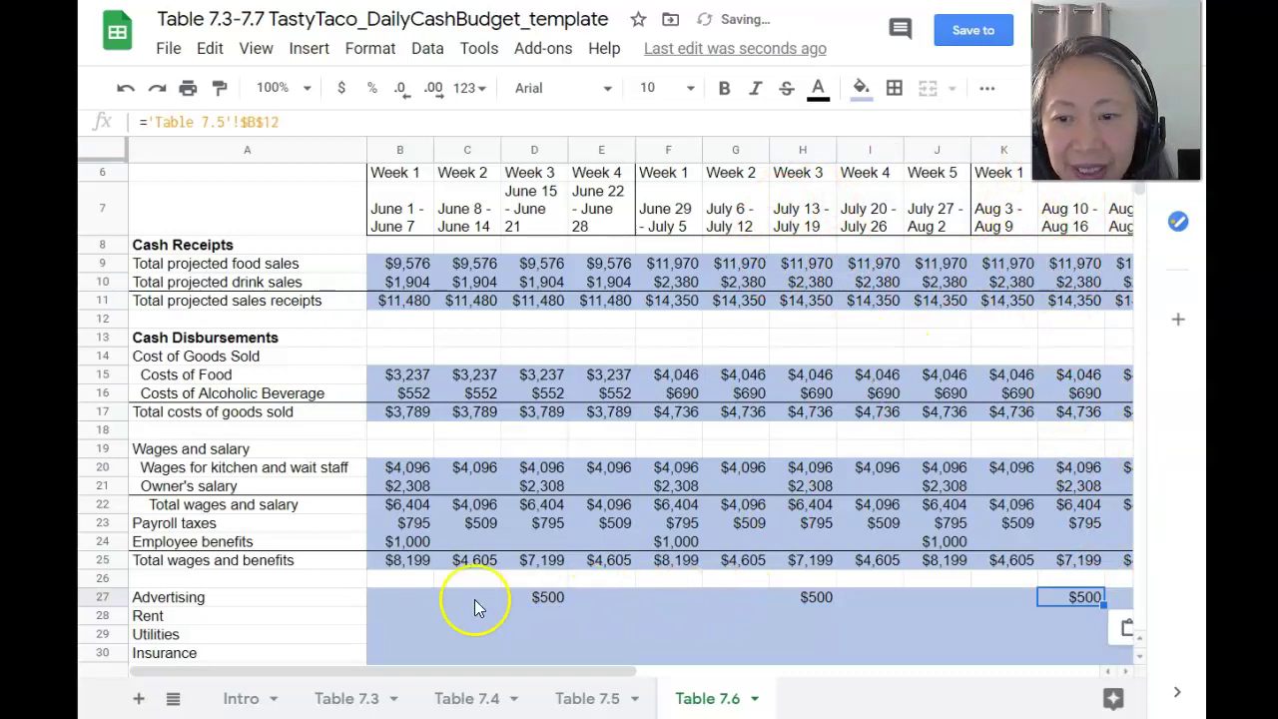
# Review the rent, utilities, workmen's comp, licensing and office expense rows against their payment weeks in Table 7.6
pyautogui.scroll(-2, 190, 631)
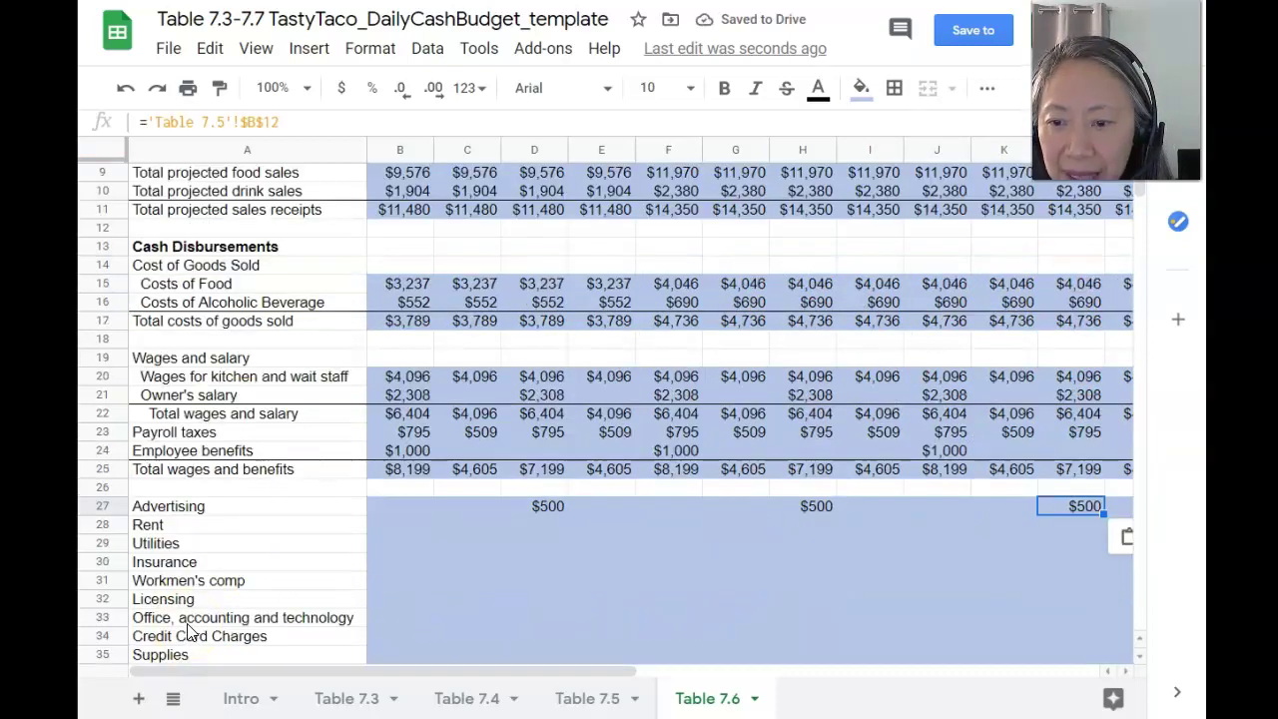
pyautogui.click(195, 617)
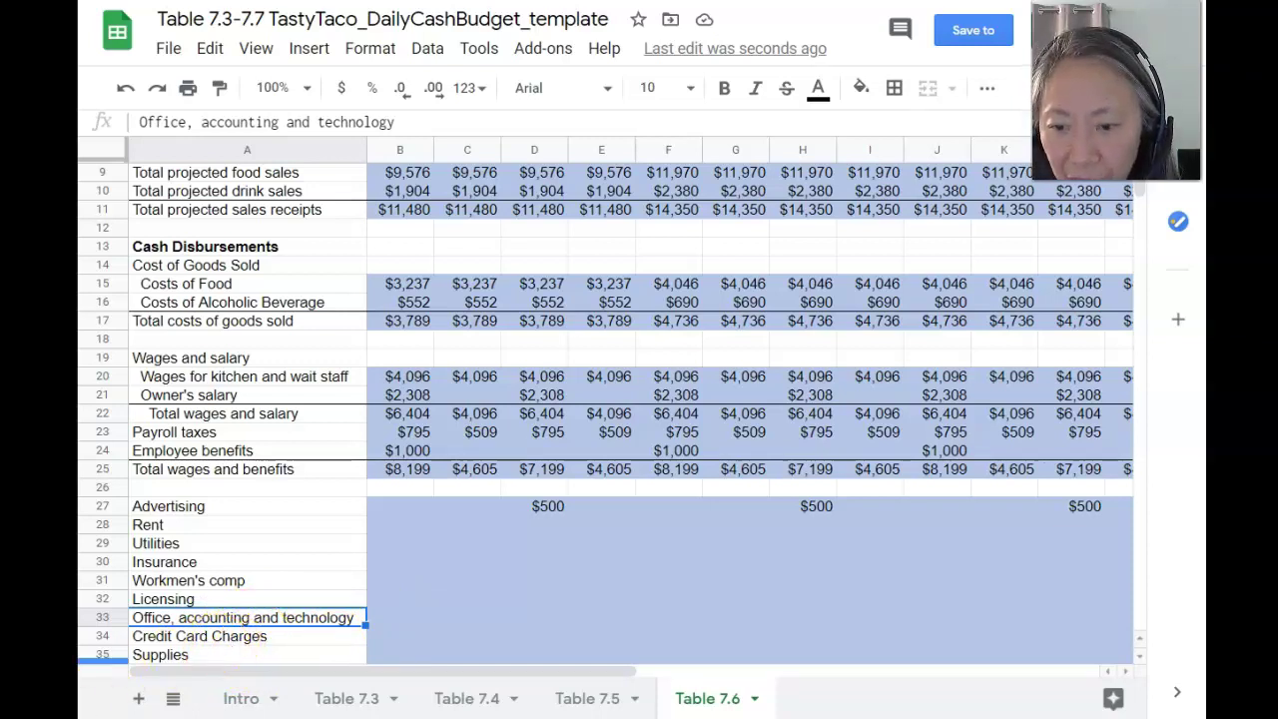
pyautogui.press('Down')
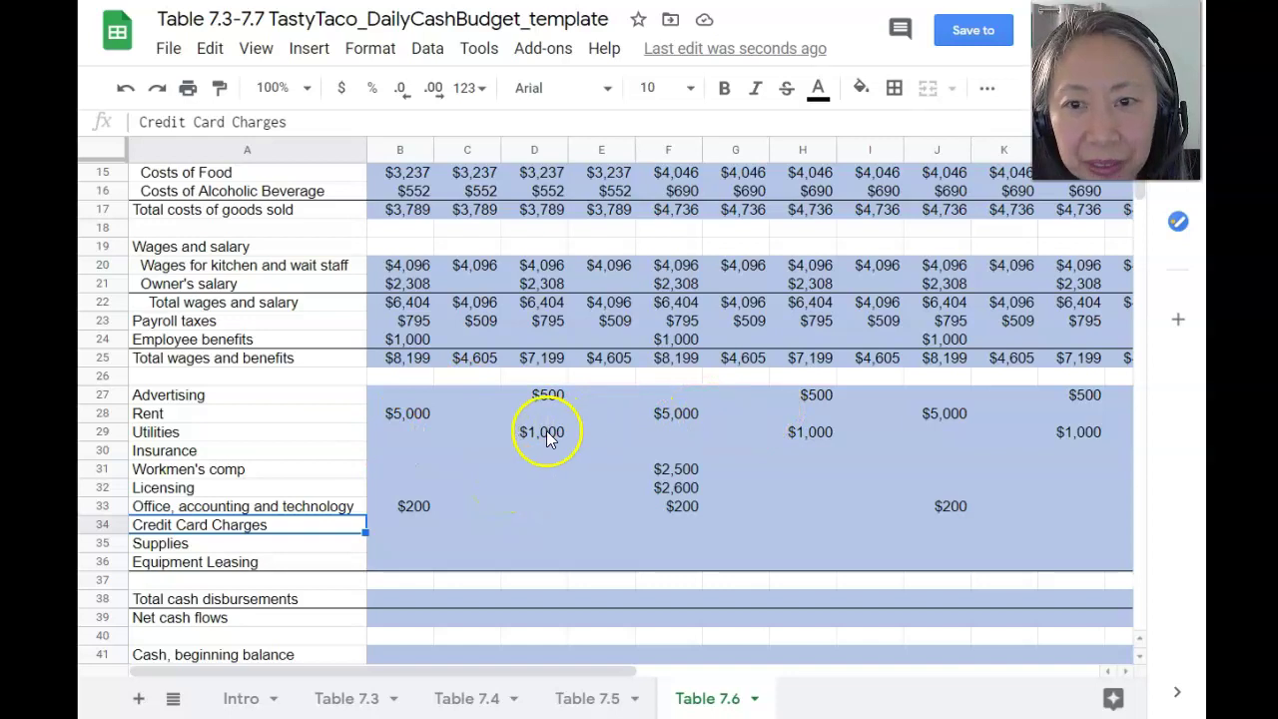
pyautogui.scroll(2, 546, 430)
pyautogui.scroll(2, 517, 489)
pyautogui.scroll(-2, 516, 489)
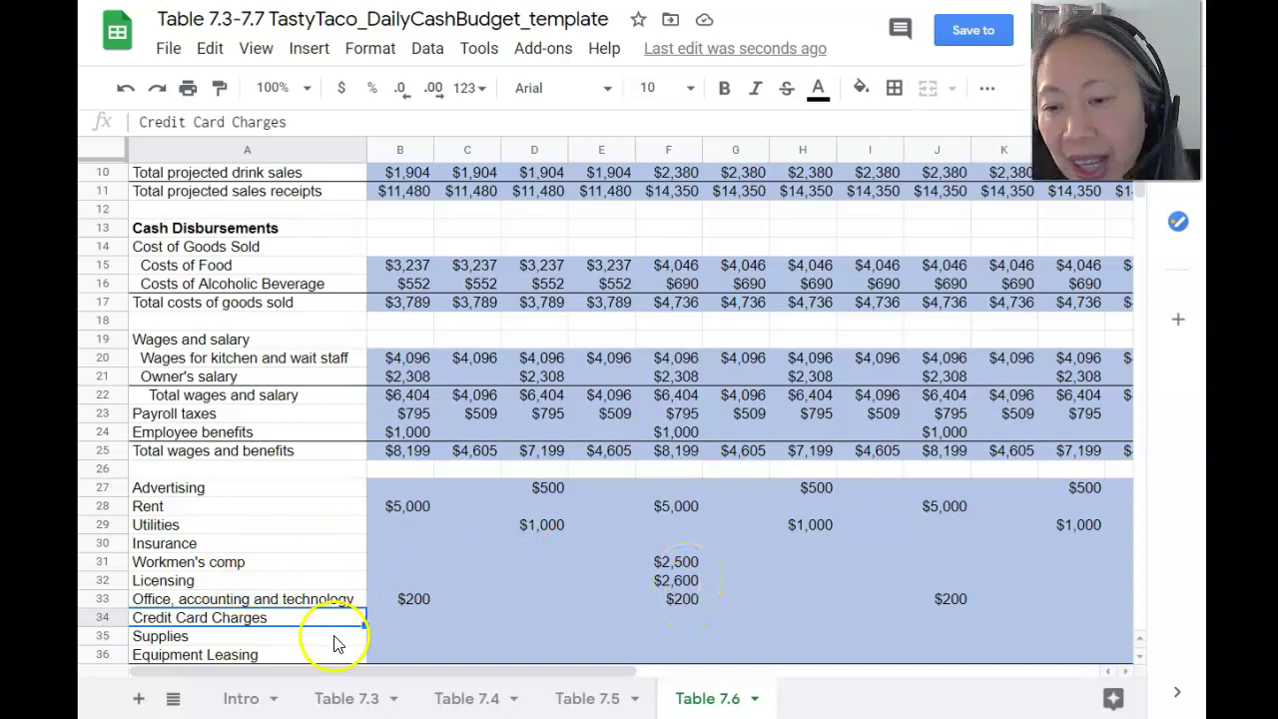
# Enter the first week's credit card charges in B34 of Table 7.6 with the formula =B11*'Table 7.5'!$B$20*'Table 7.5'!$B$19
pyautogui.click(405, 617)
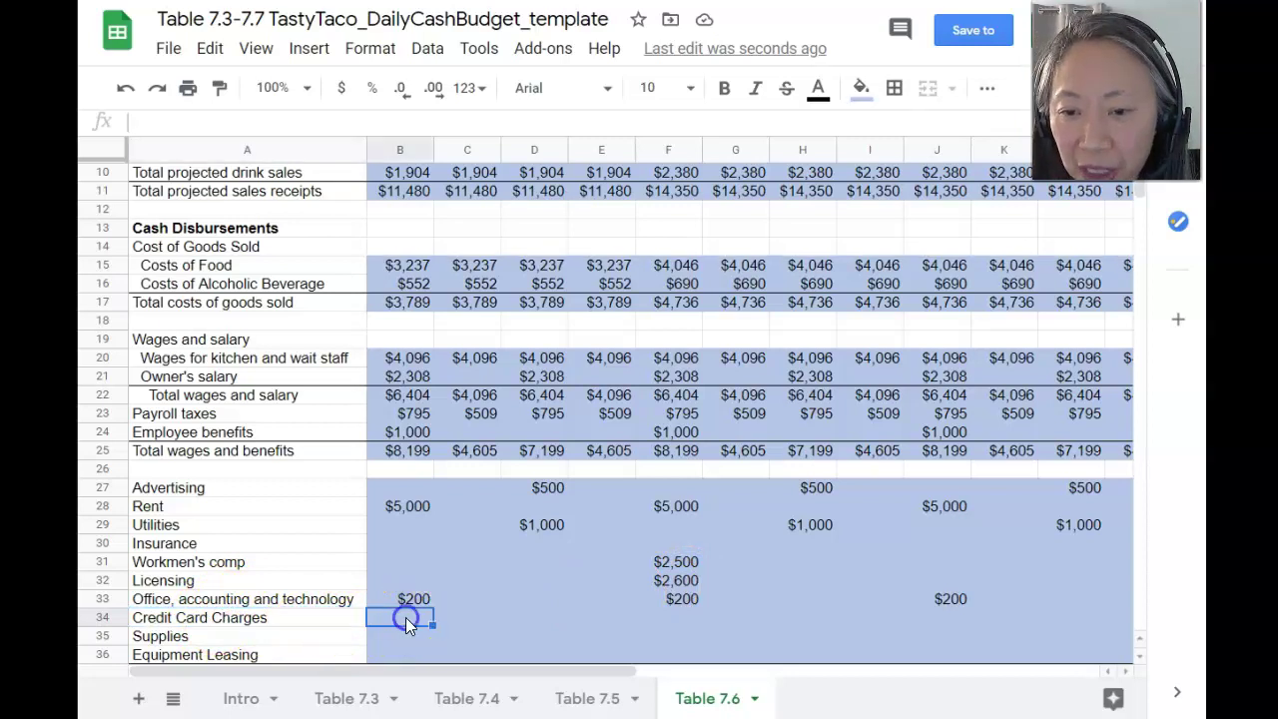
pyautogui.click(593, 702)
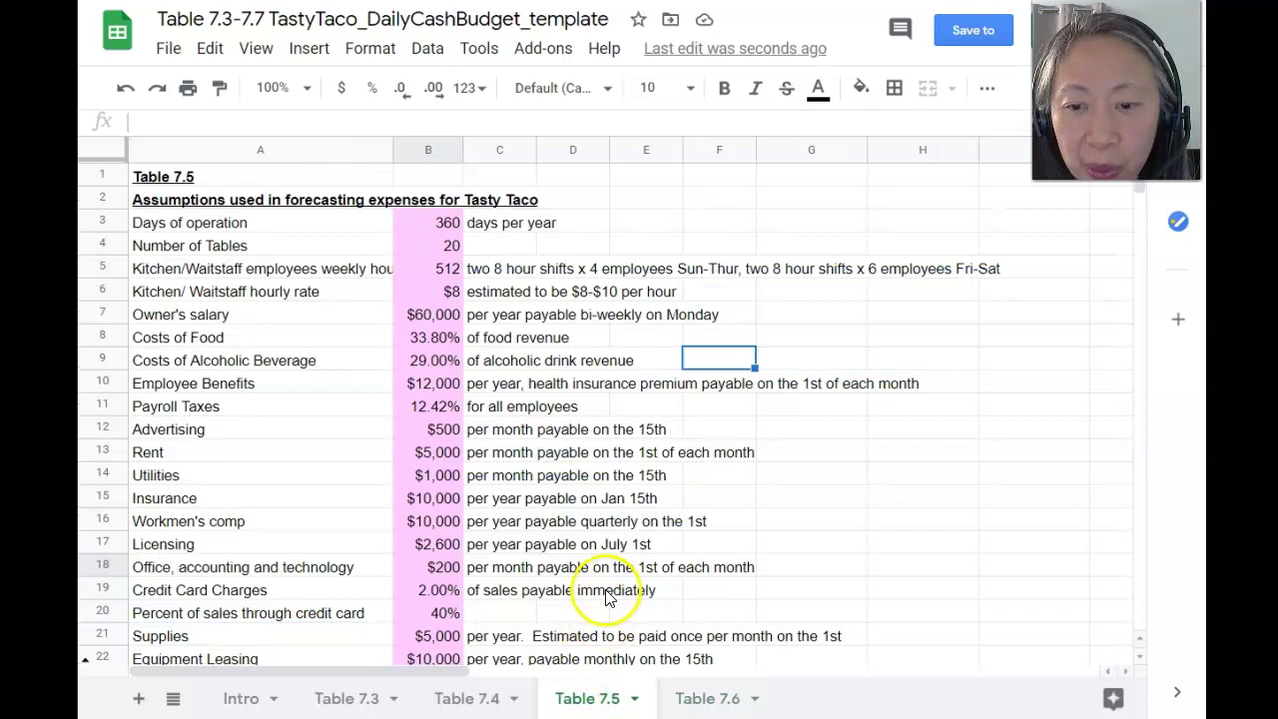
pyautogui.scroll(-2, 604, 593)
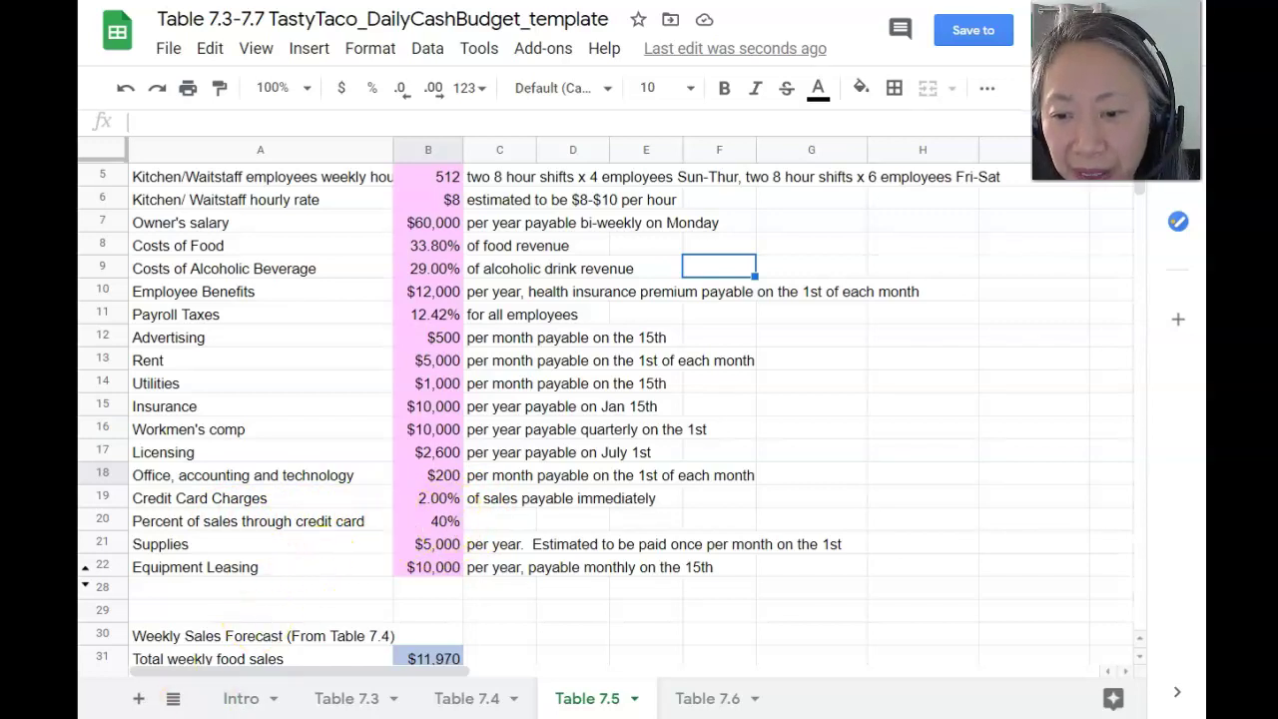
pyautogui.click(699, 699)
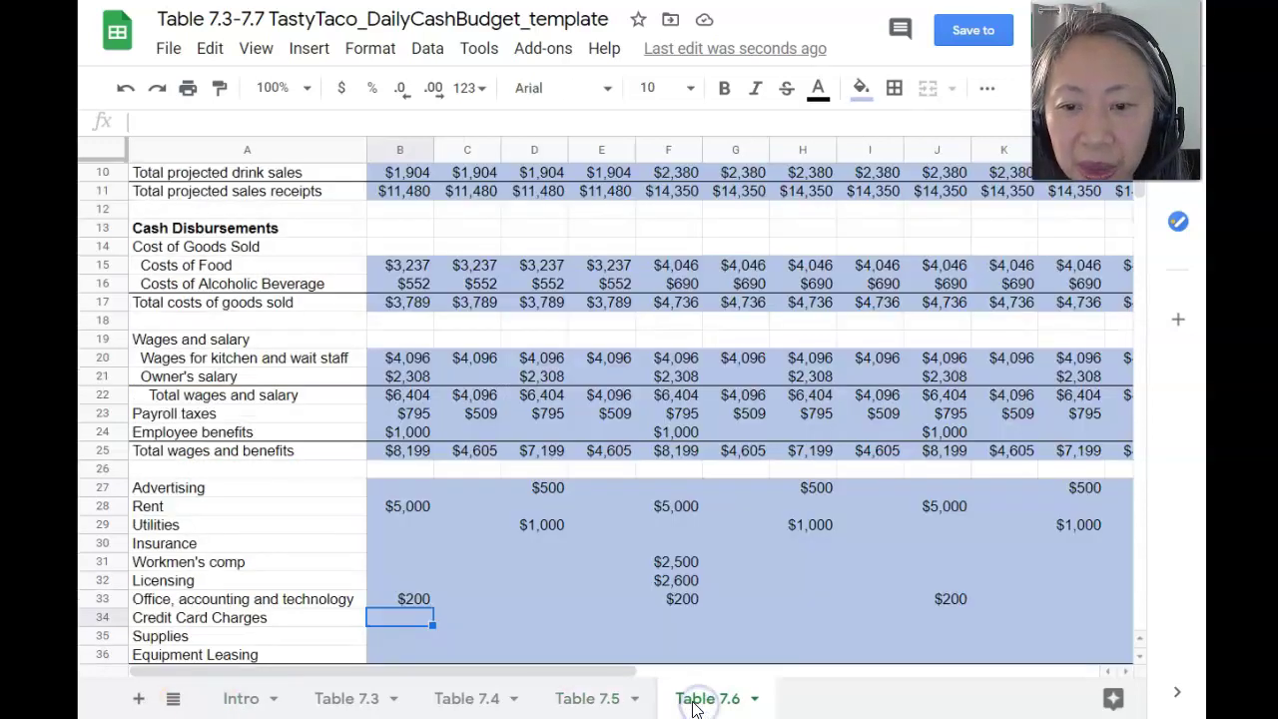
pyautogui.write('=')
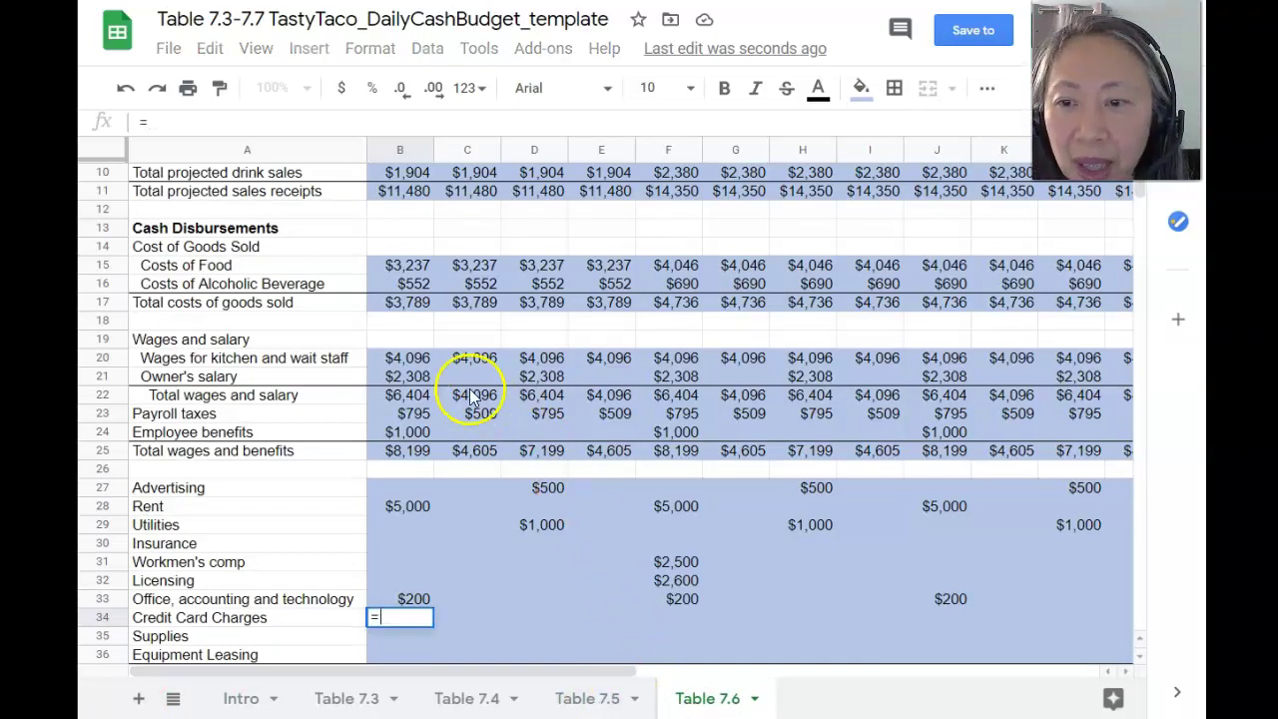
pyautogui.click(385, 192)
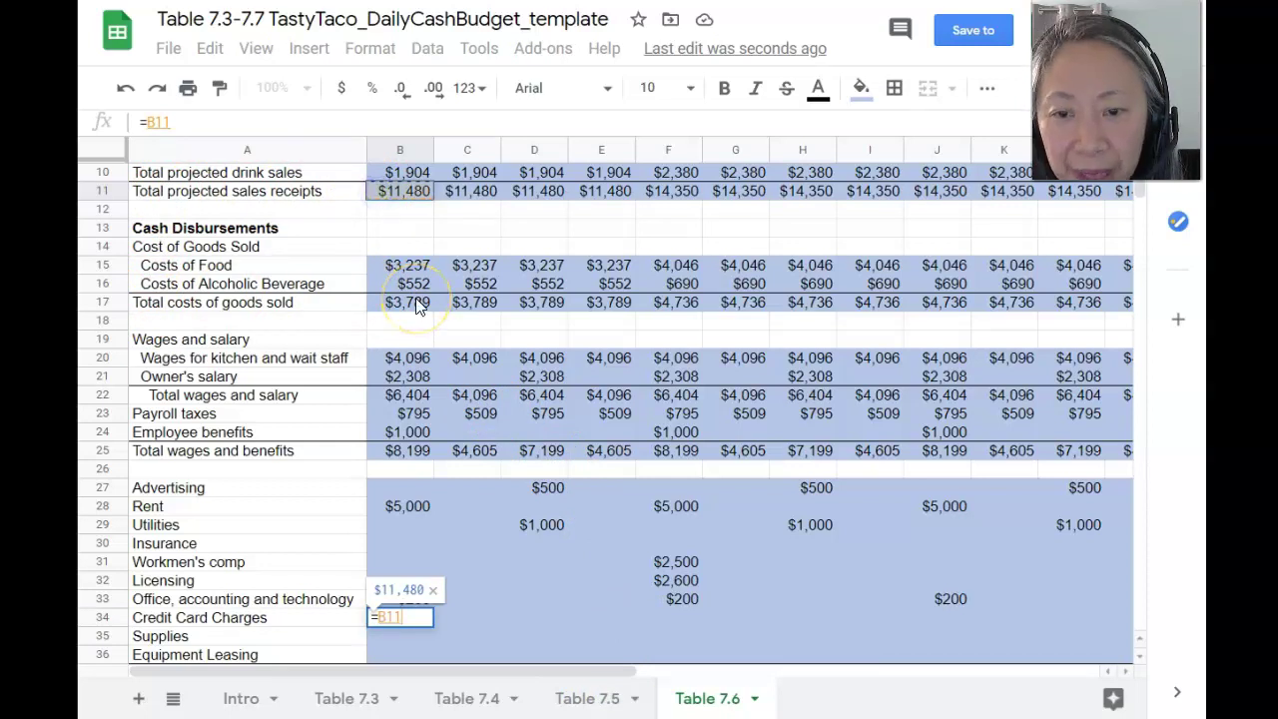
pyautogui.write('*')
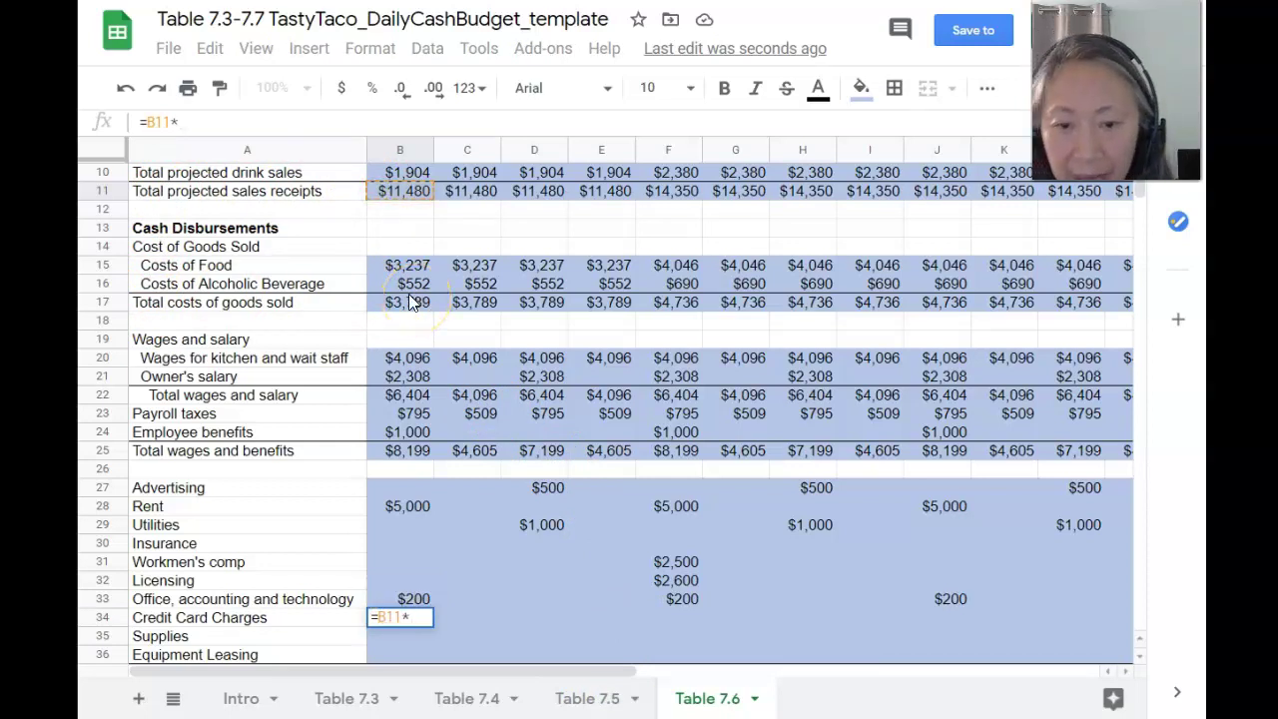
pyautogui.click(587, 698)
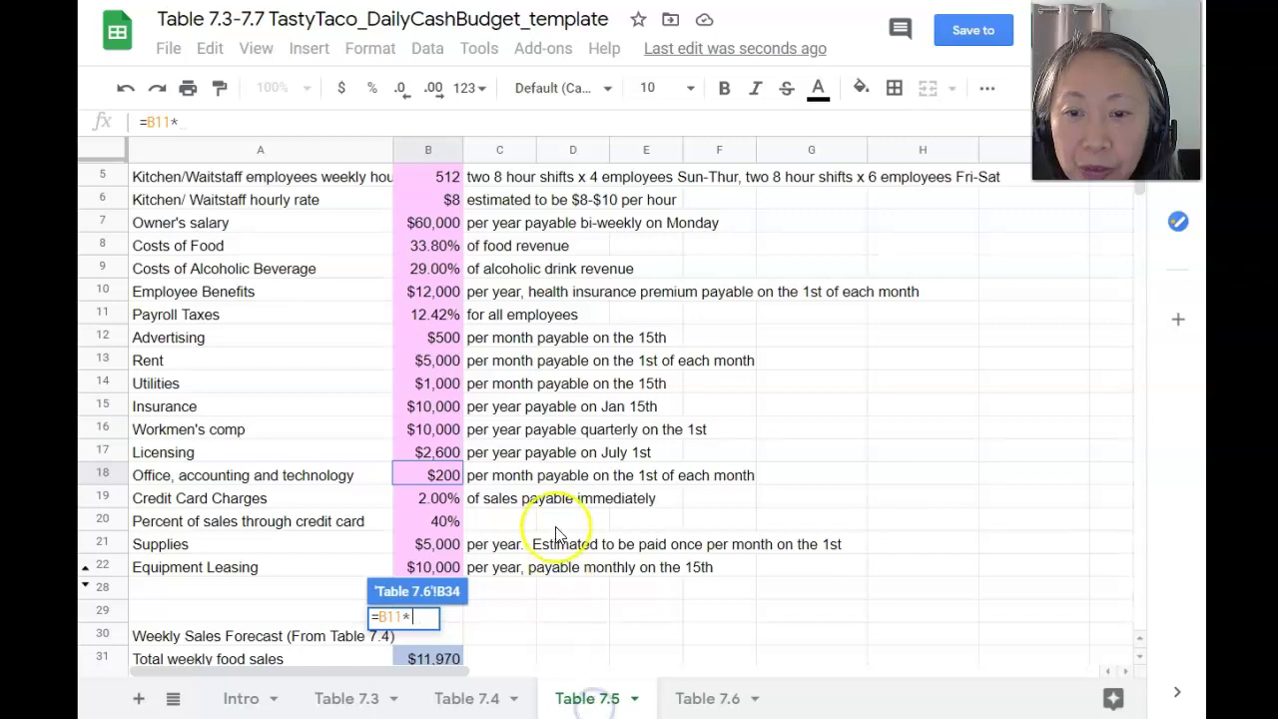
pyautogui.click(440, 521)
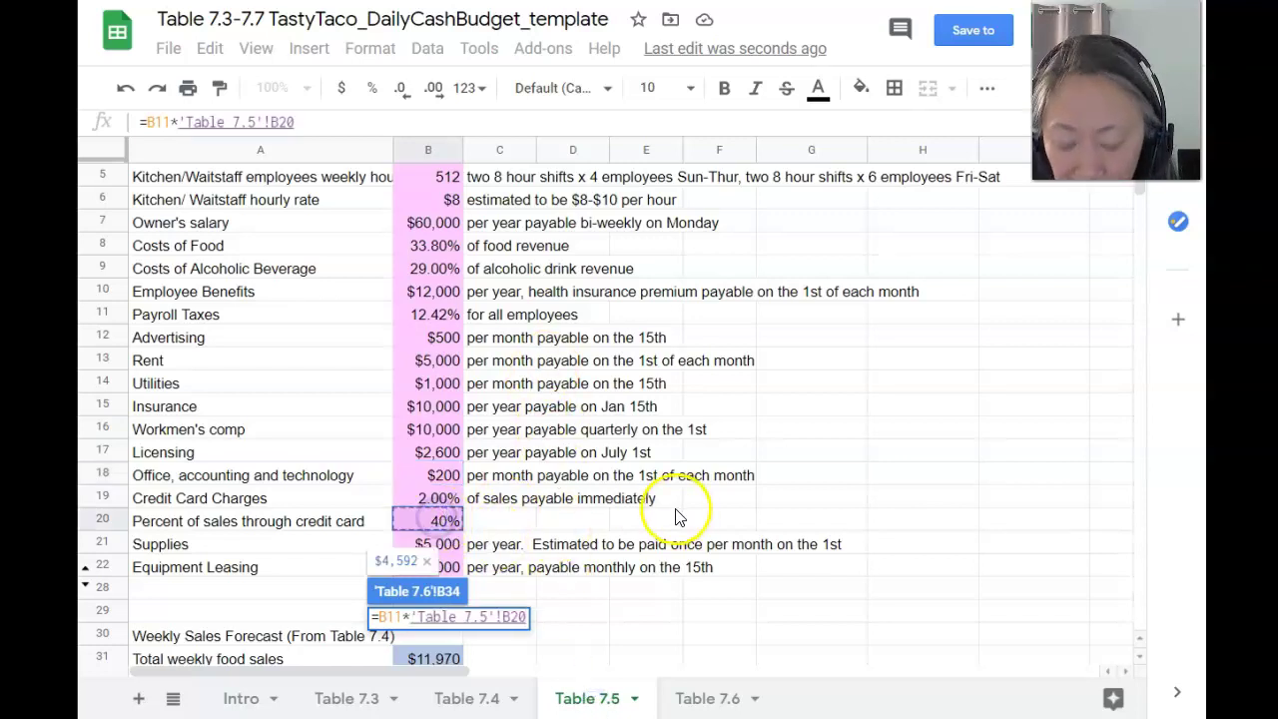
pyautogui.press('F4')
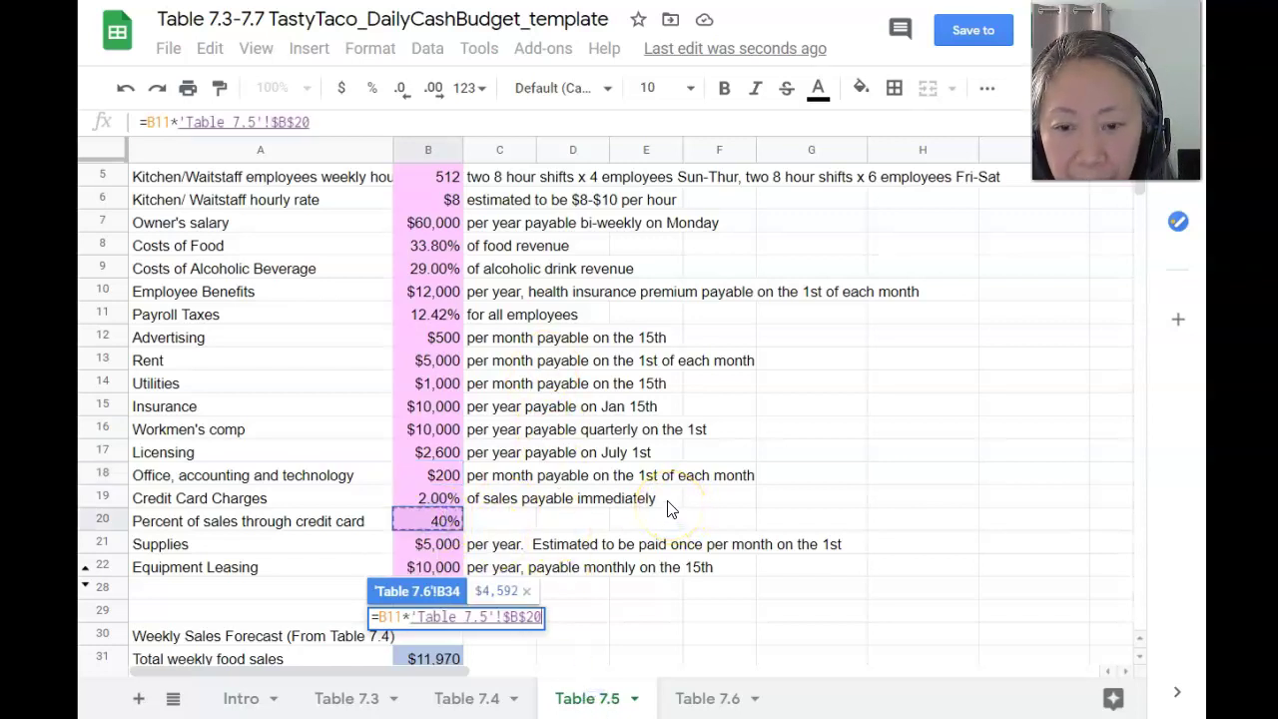
pyautogui.write('*')
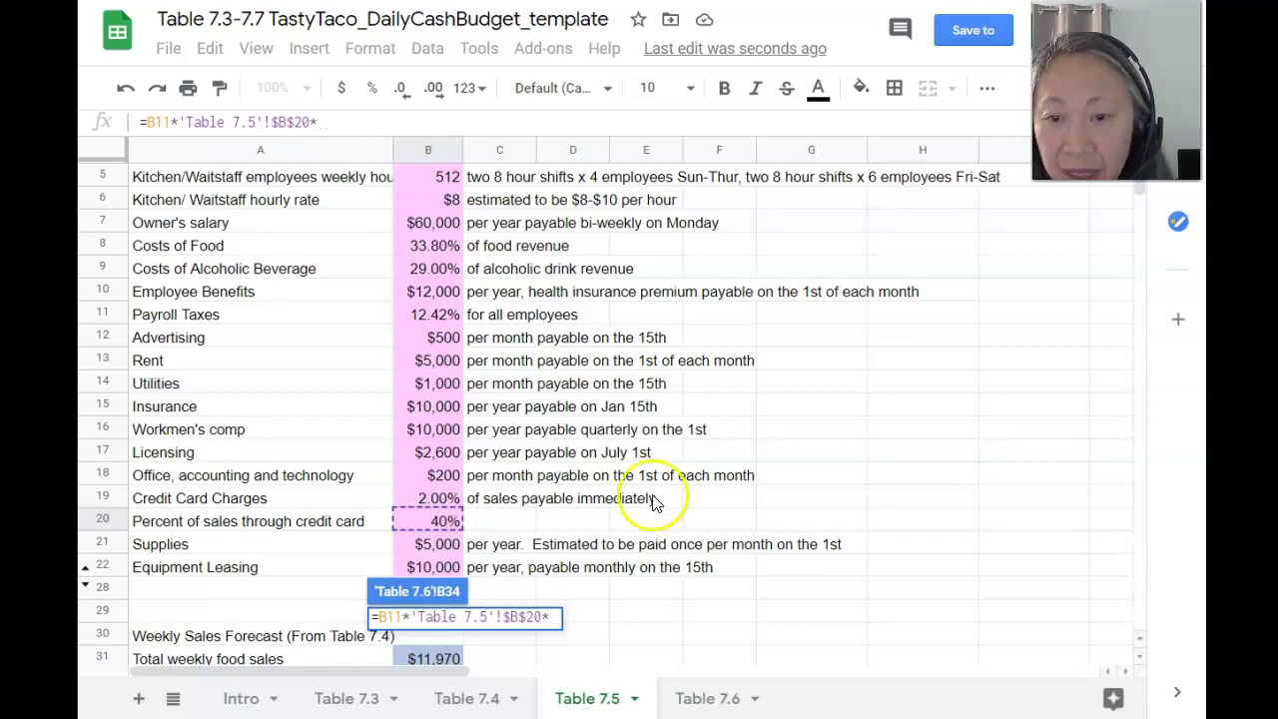
pyautogui.click(415, 504)
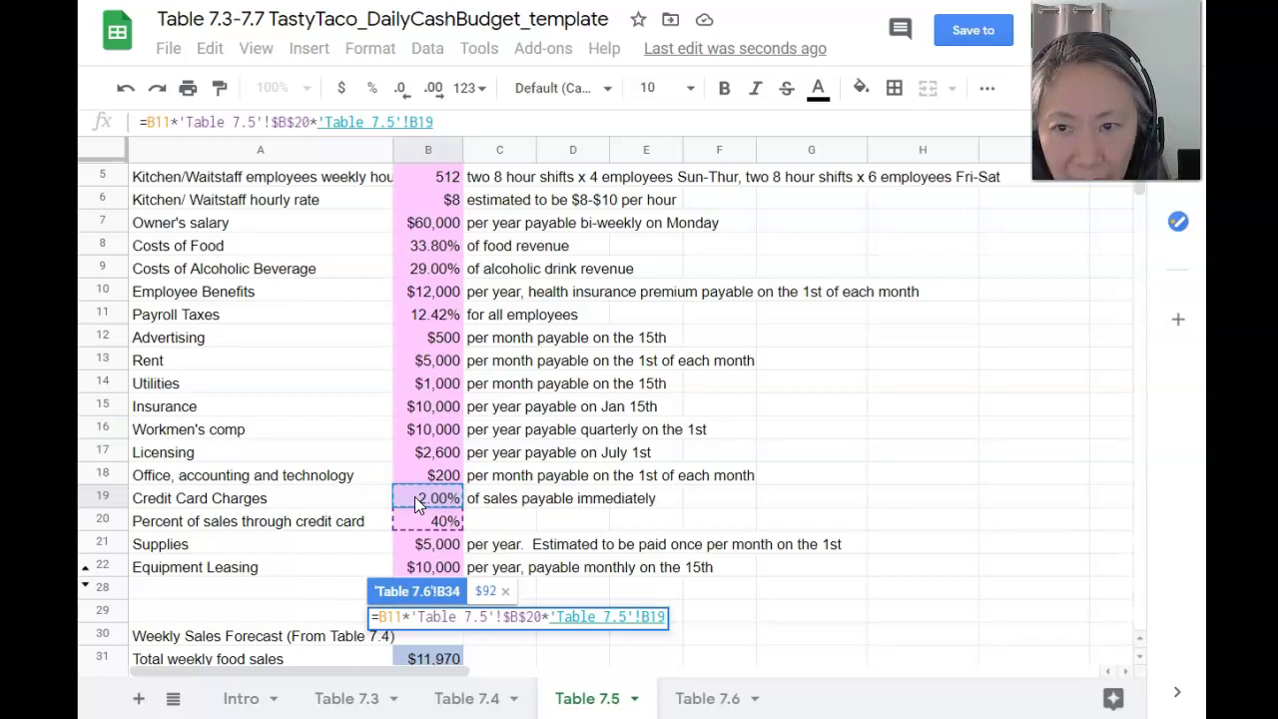
pyautogui.press('F4')
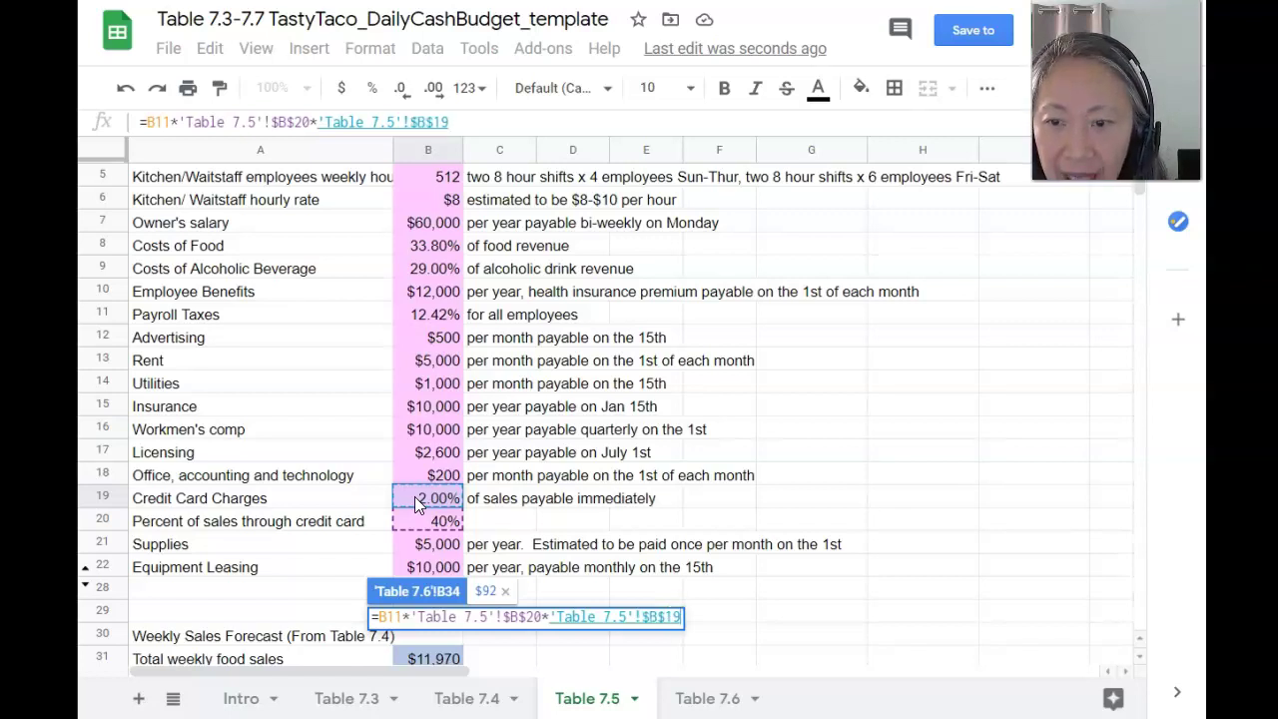
pyautogui.press('Return')
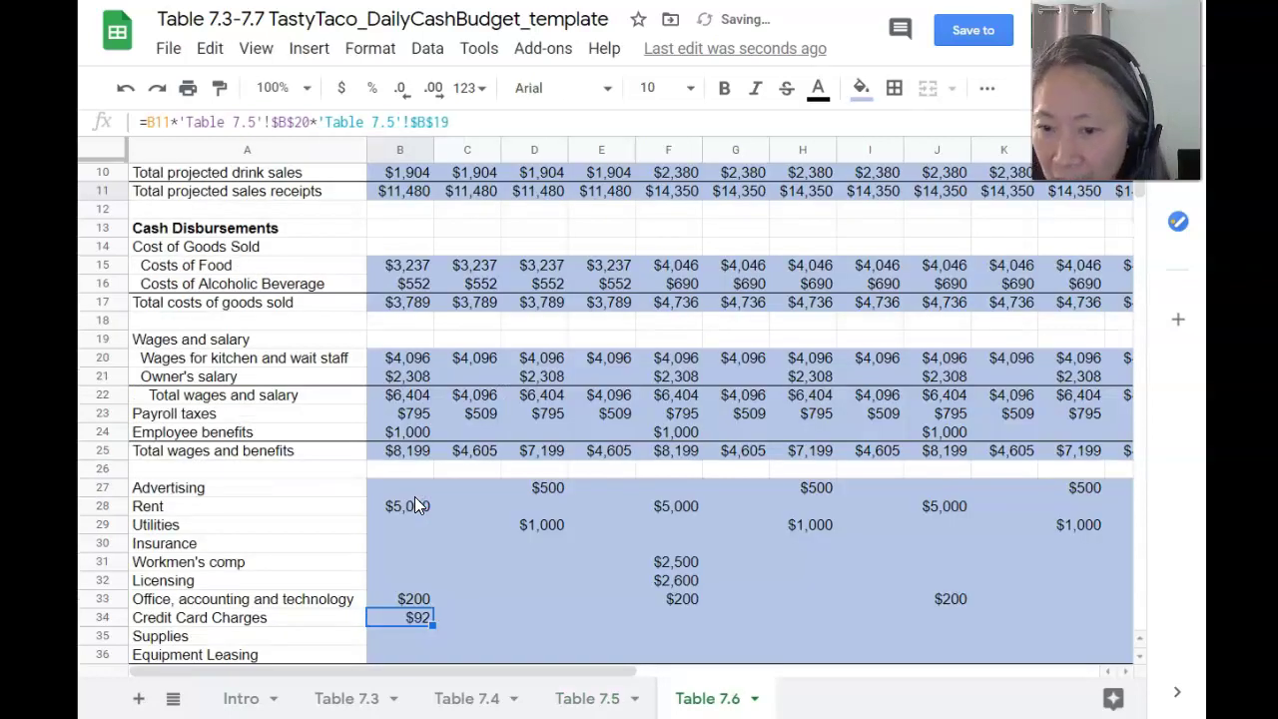
# Copy the credit card charges formula from B34 across all remaining weeks through N34
pyautogui.hotkey('ctrl', 'c')
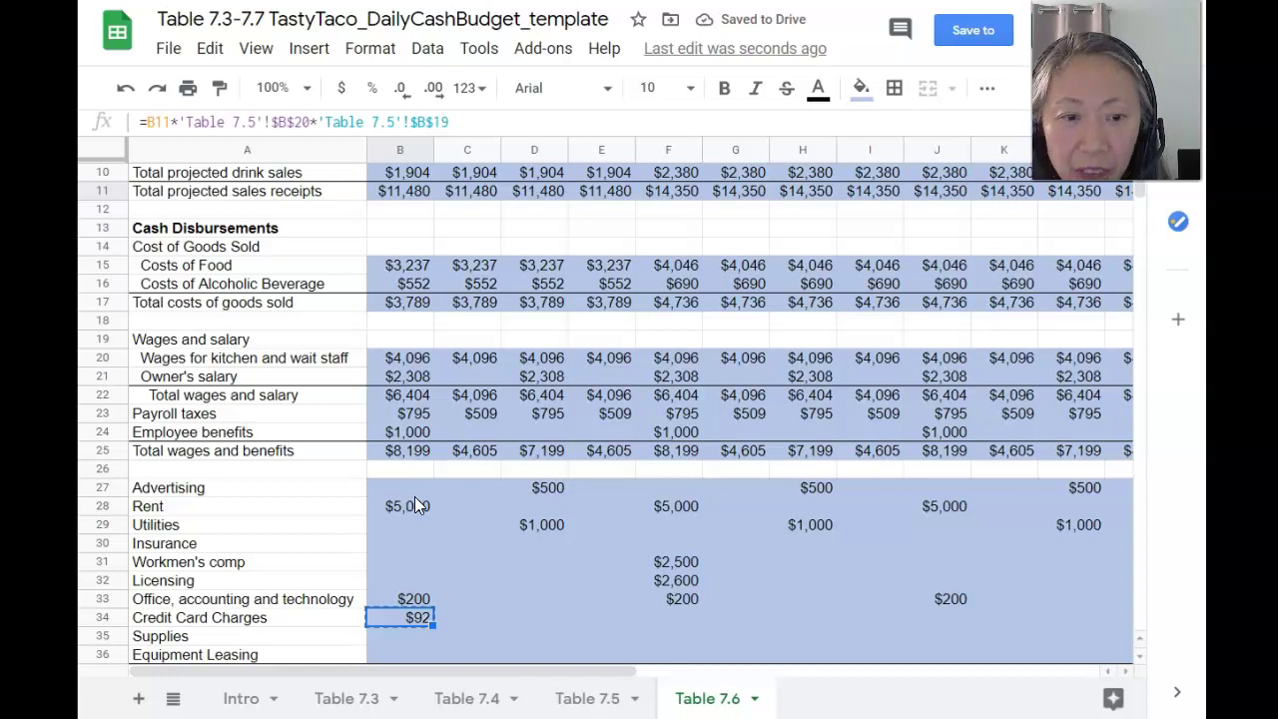
pyautogui.hotkey('shift', 'Right')
pyautogui.hotkey('shift', 'Right')
pyautogui.hotkey('shift', 'Right')
pyautogui.hotkey('shift', 'Right')
pyautogui.hotkey('shift', 'Right')
pyautogui.hotkey('shift', 'Right')
pyautogui.hscroll(2, 415, 496)
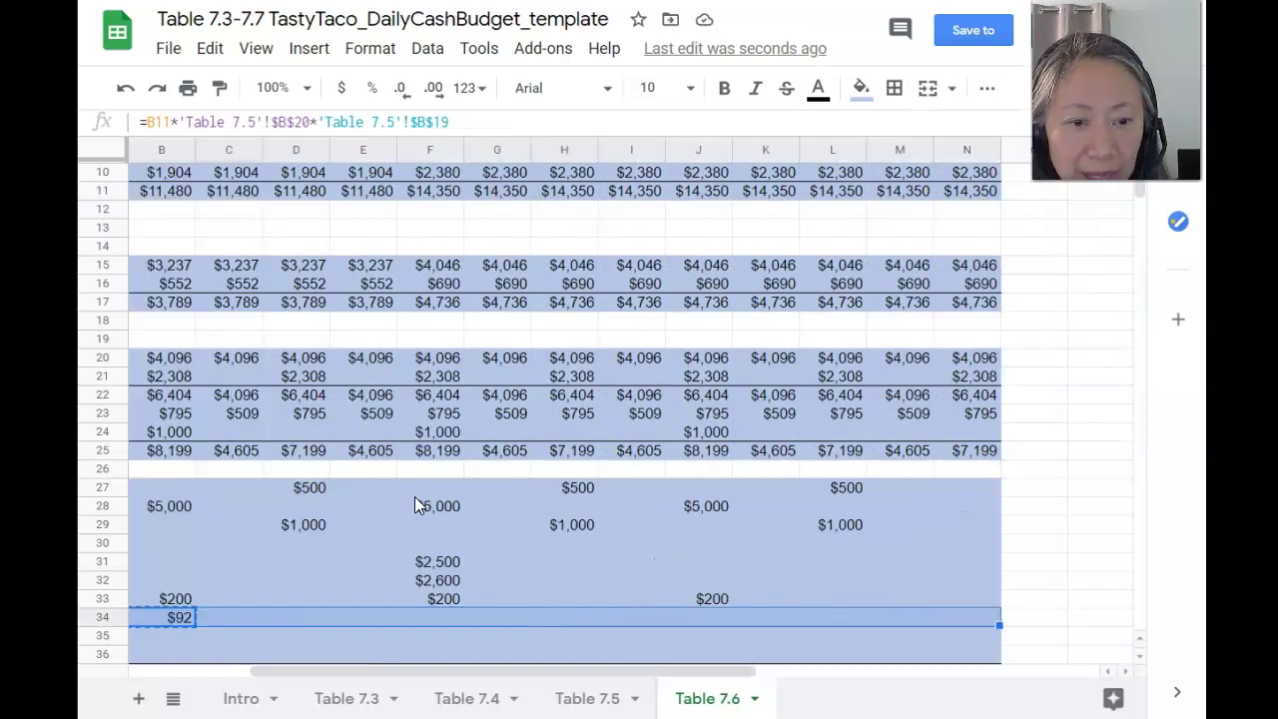
pyautogui.hotkey('ctrl', 'v')
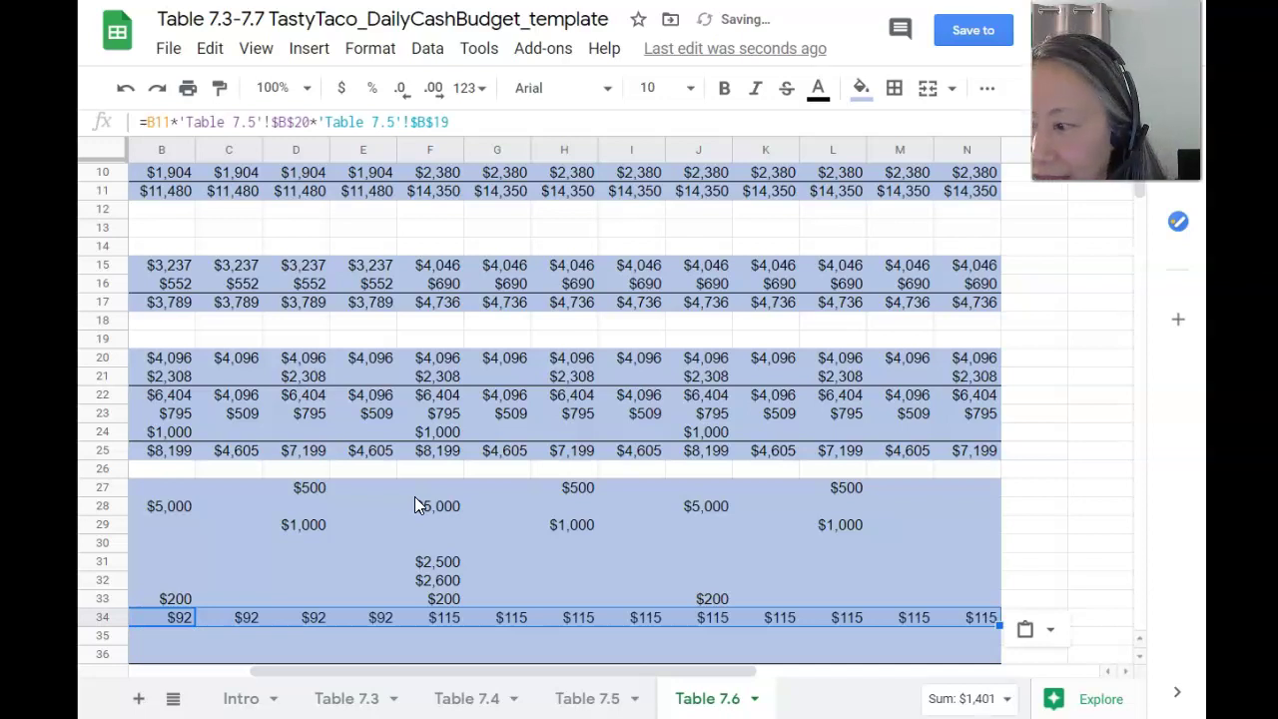
# Enter the monthly supplies payment for the June 1 week in B35 with the formula ='Table 7.5'!$B$21/12
pyautogui.press('Left')
pyautogui.press('Down')
pyautogui.press('Down')
pyautogui.press('Up')
pyautogui.press('Right')
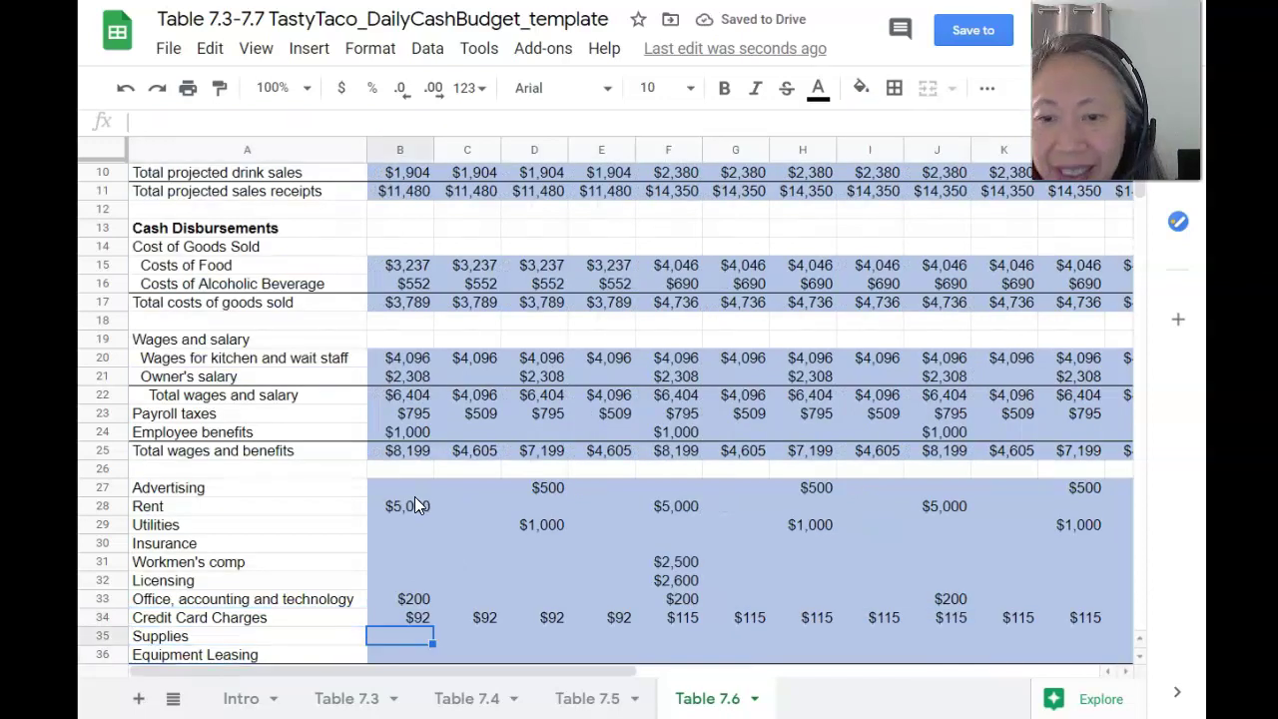
pyautogui.scroll(-2, 423, 476)
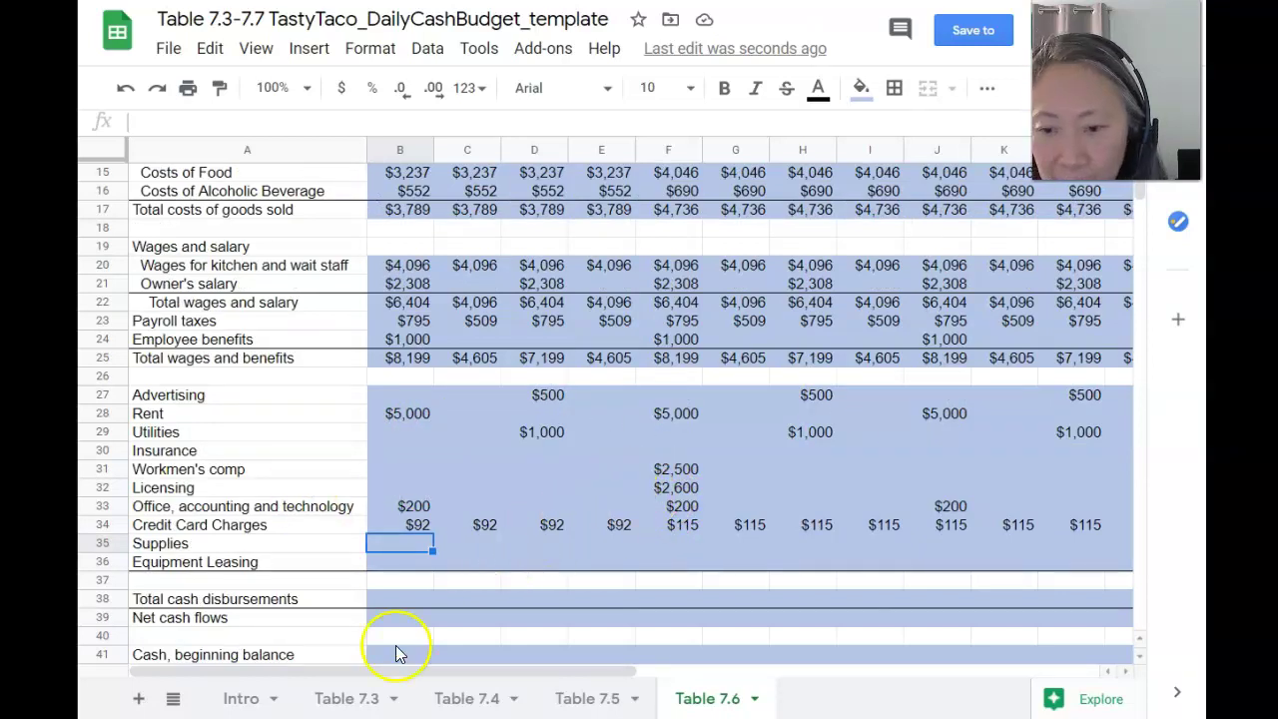
pyautogui.click(589, 699)
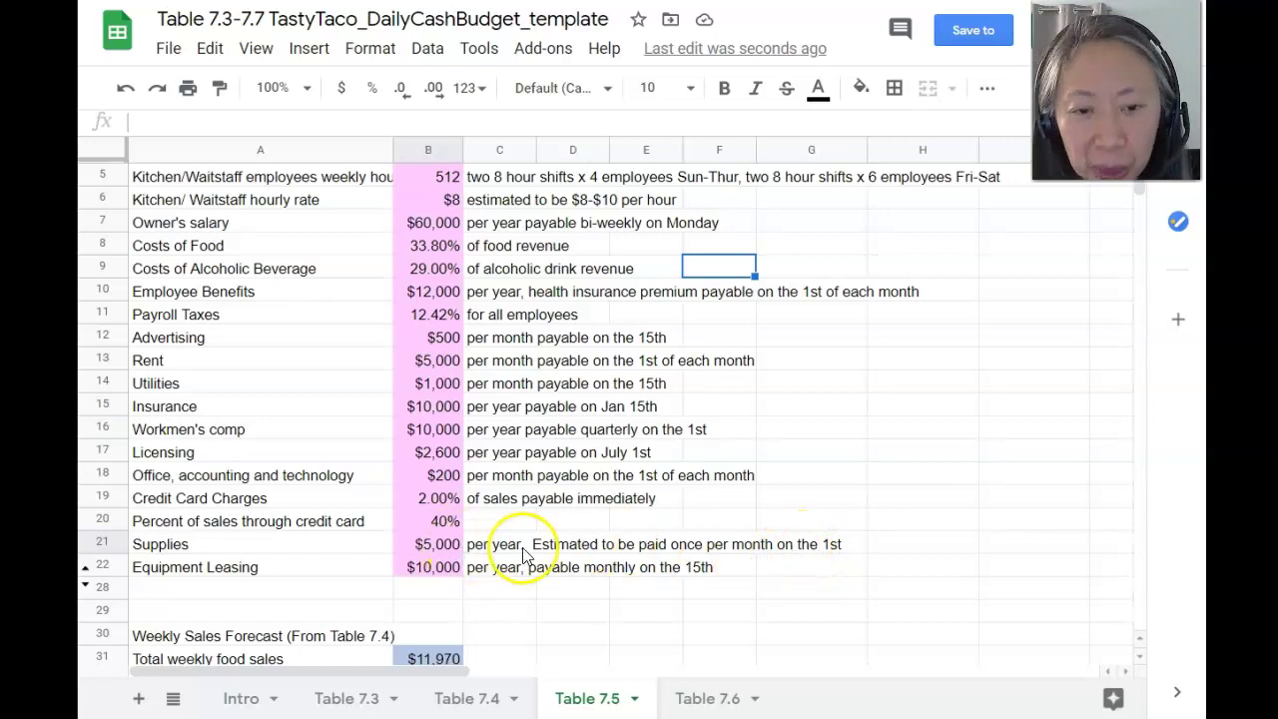
pyautogui.click(715, 700)
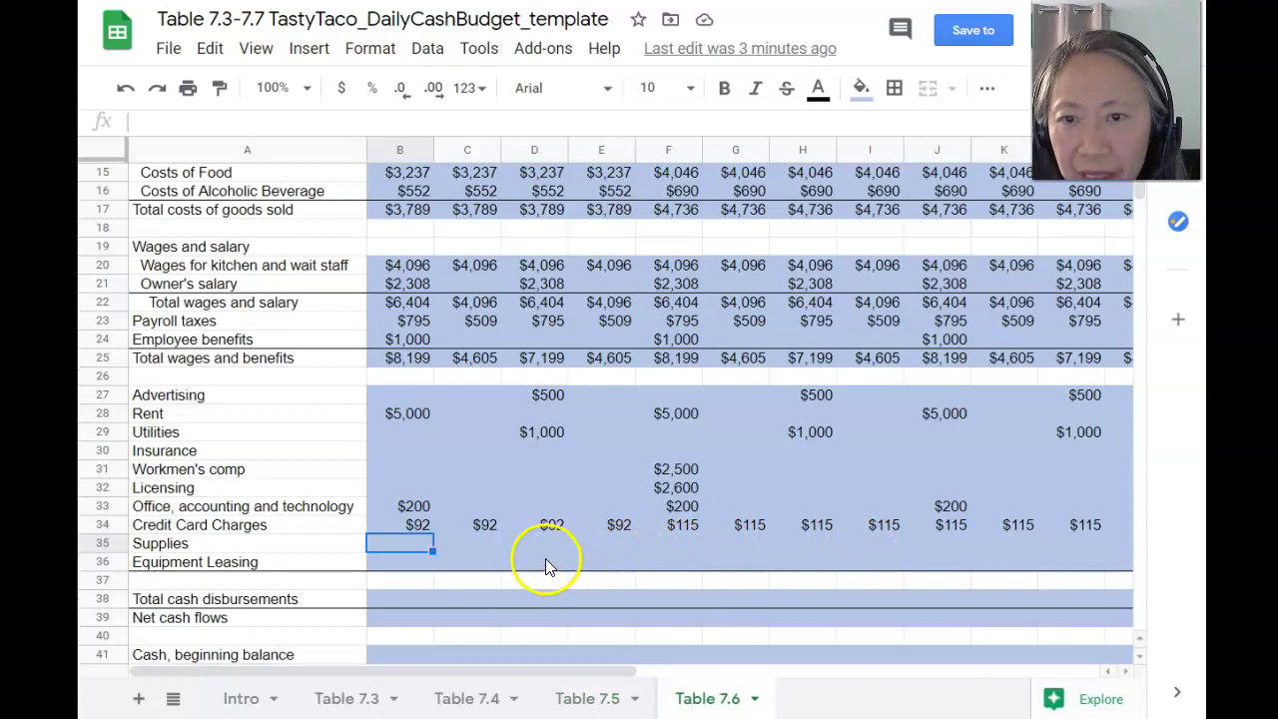
pyautogui.scroll(3, 547, 566)
pyautogui.scroll(-2, 549, 554)
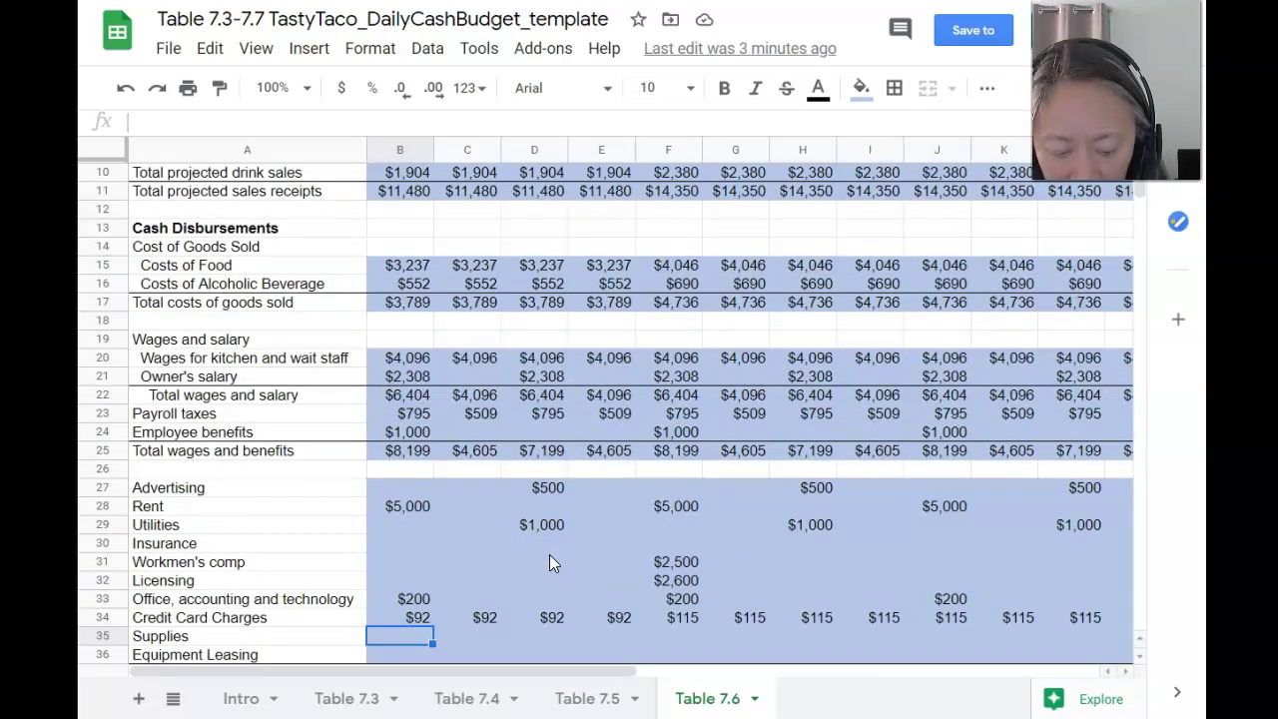
pyautogui.write('=')
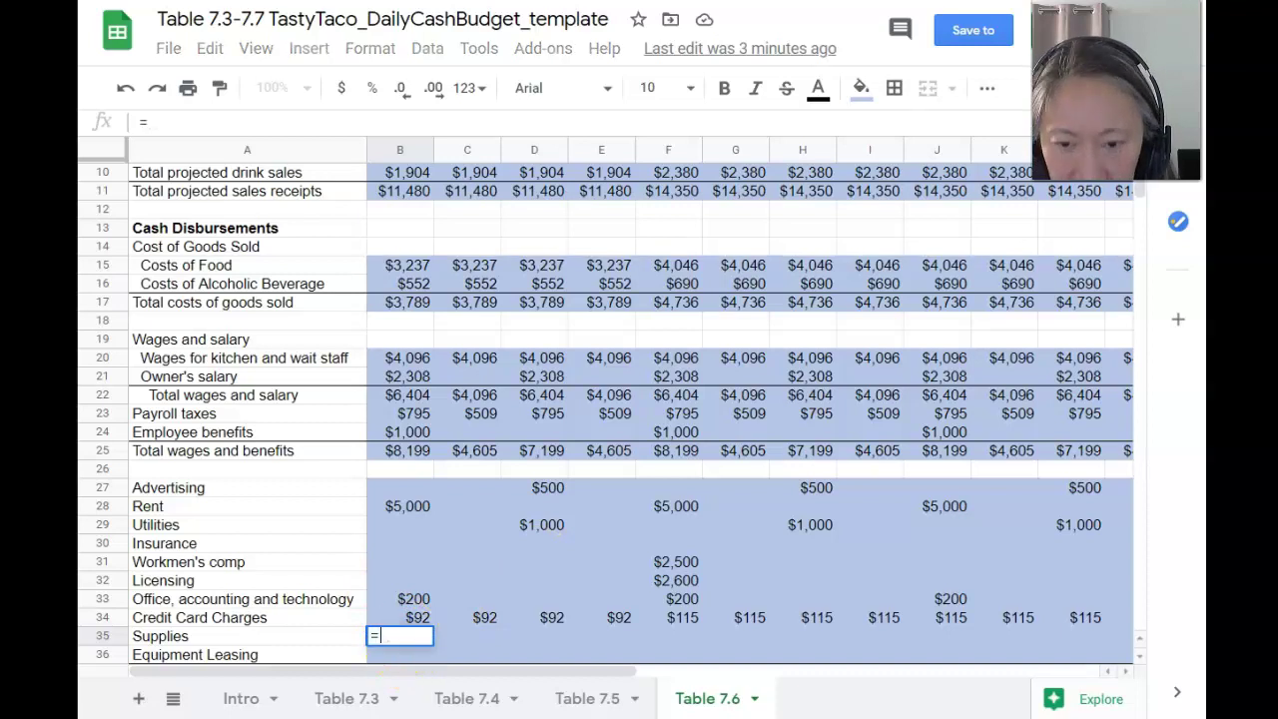
pyautogui.click(589, 698)
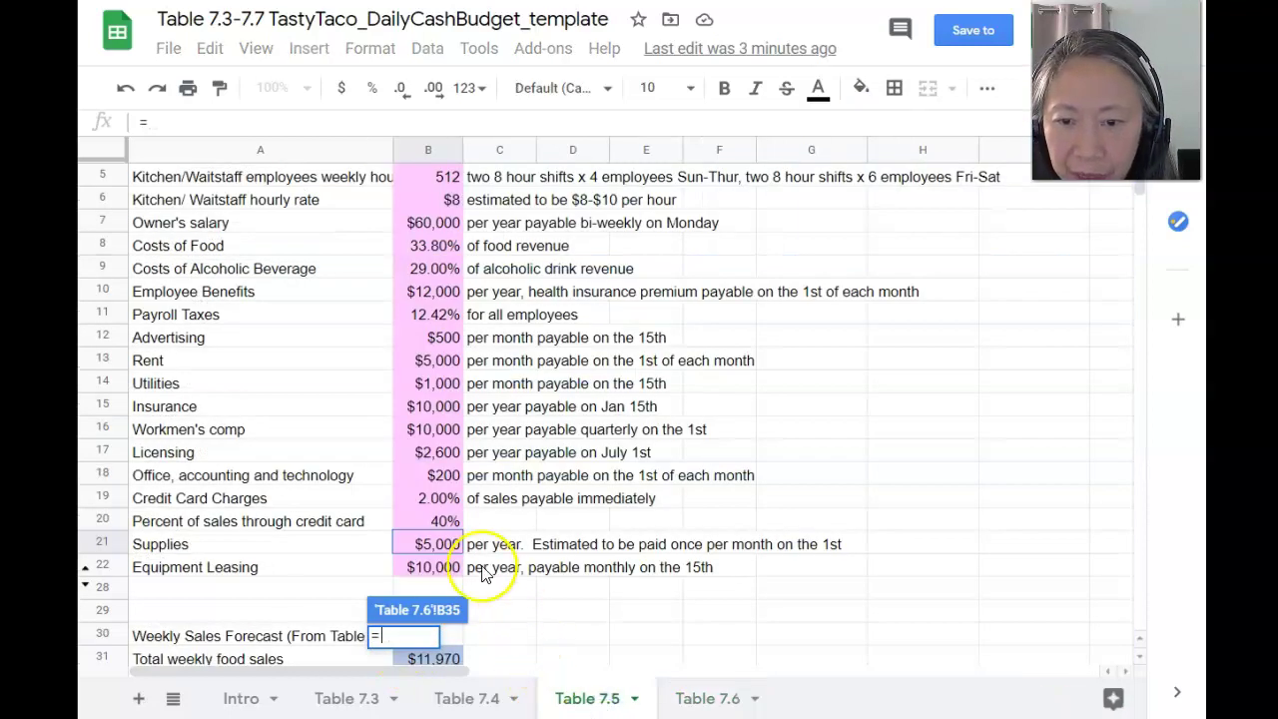
pyautogui.click(439, 548)
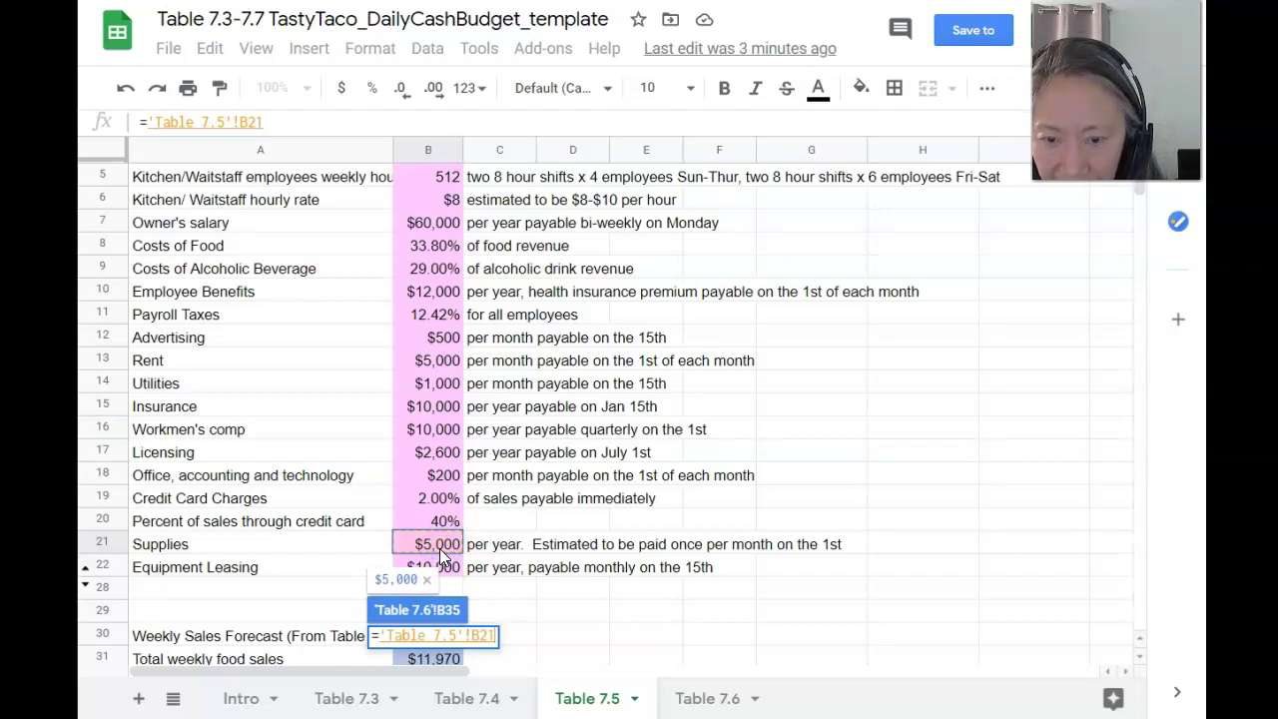
pyautogui.press('F4')
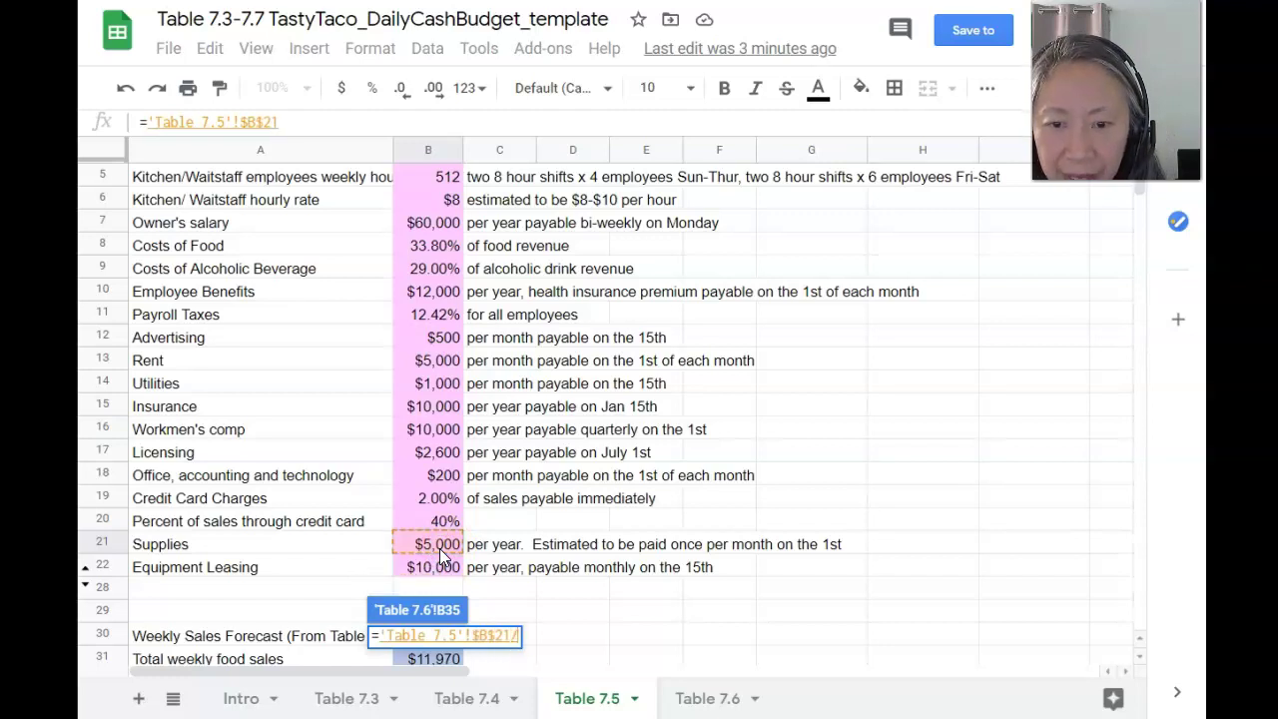
pyautogui.write('/12')
pyautogui.press('Return')
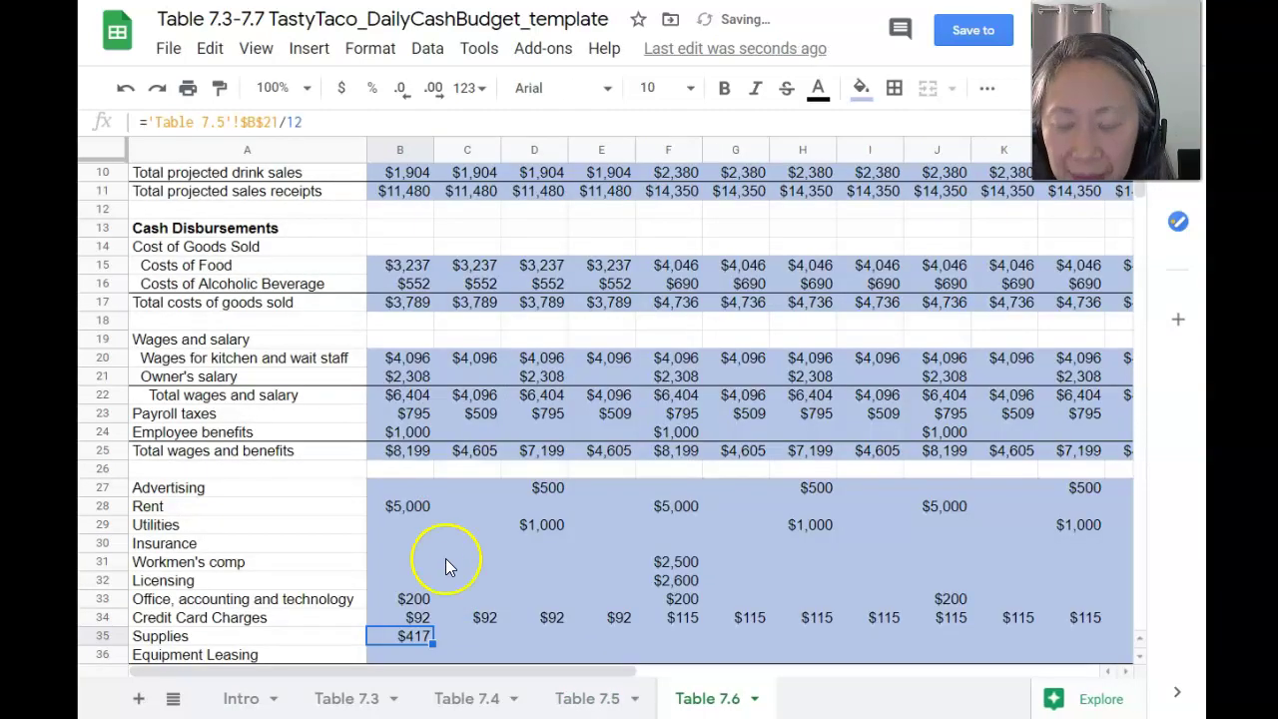
# Copy the supplies formula from B35 into the weeks containing July 1 and August 1 (F35 and J35), checking the week dates
pyautogui.hotkey('ctrl', 'c')
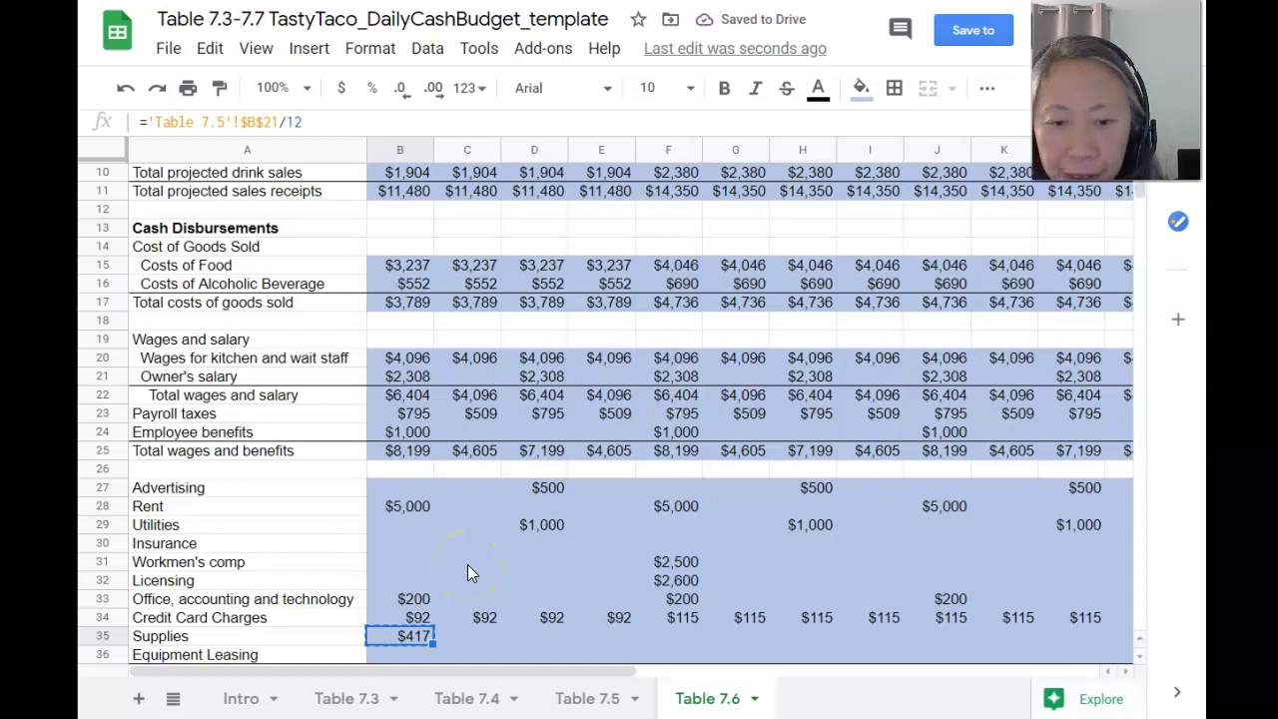
pyautogui.press('Right')
pyautogui.press('Right')
pyautogui.press('Right')
pyautogui.press('Right')
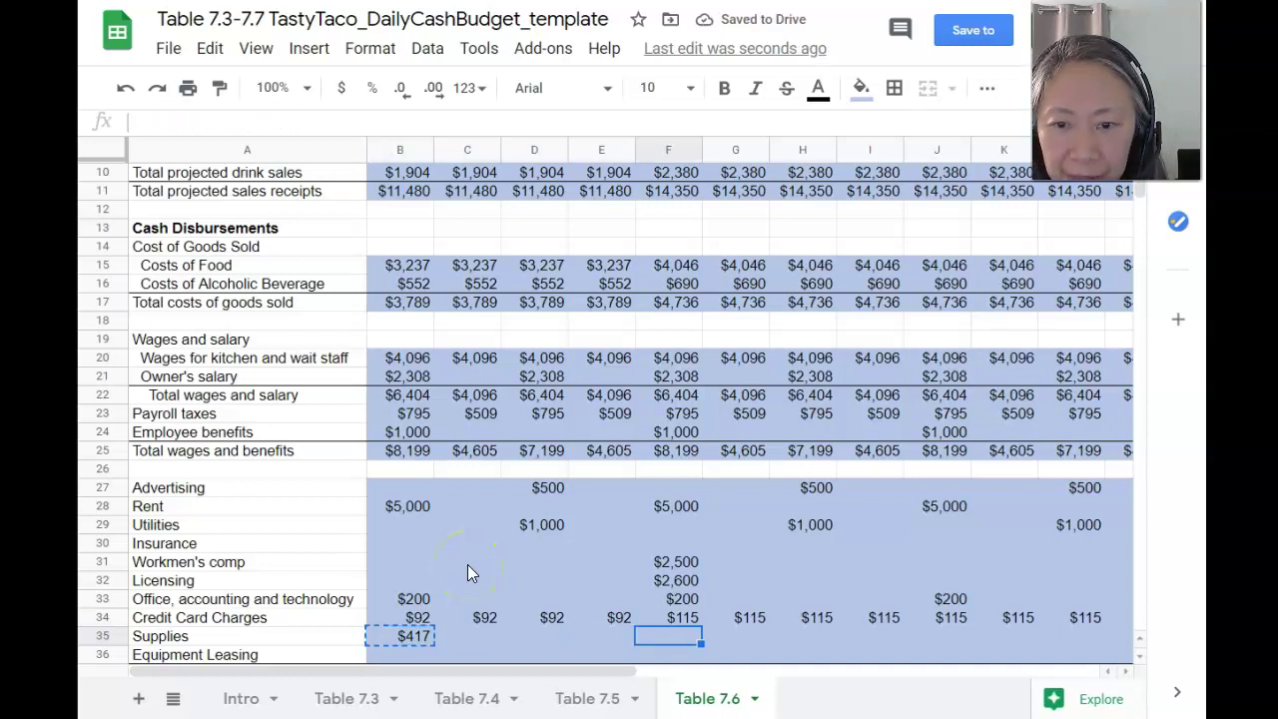
pyautogui.hotkey('ctrl', 'v')
pyautogui.press('Right')
pyautogui.press('Right')
pyautogui.press('Right')
pyautogui.press('Right')
pyautogui.hotkey('ctrl', 'v')
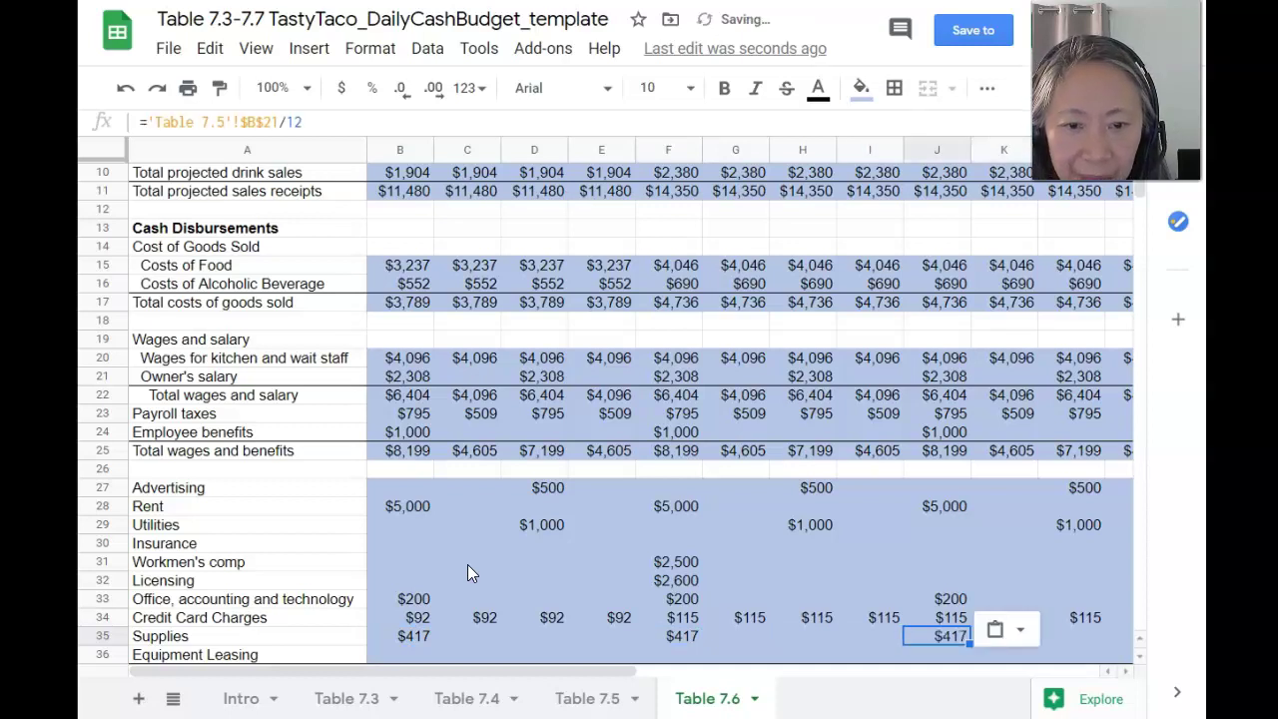
pyautogui.scroll(5, 759, 480)
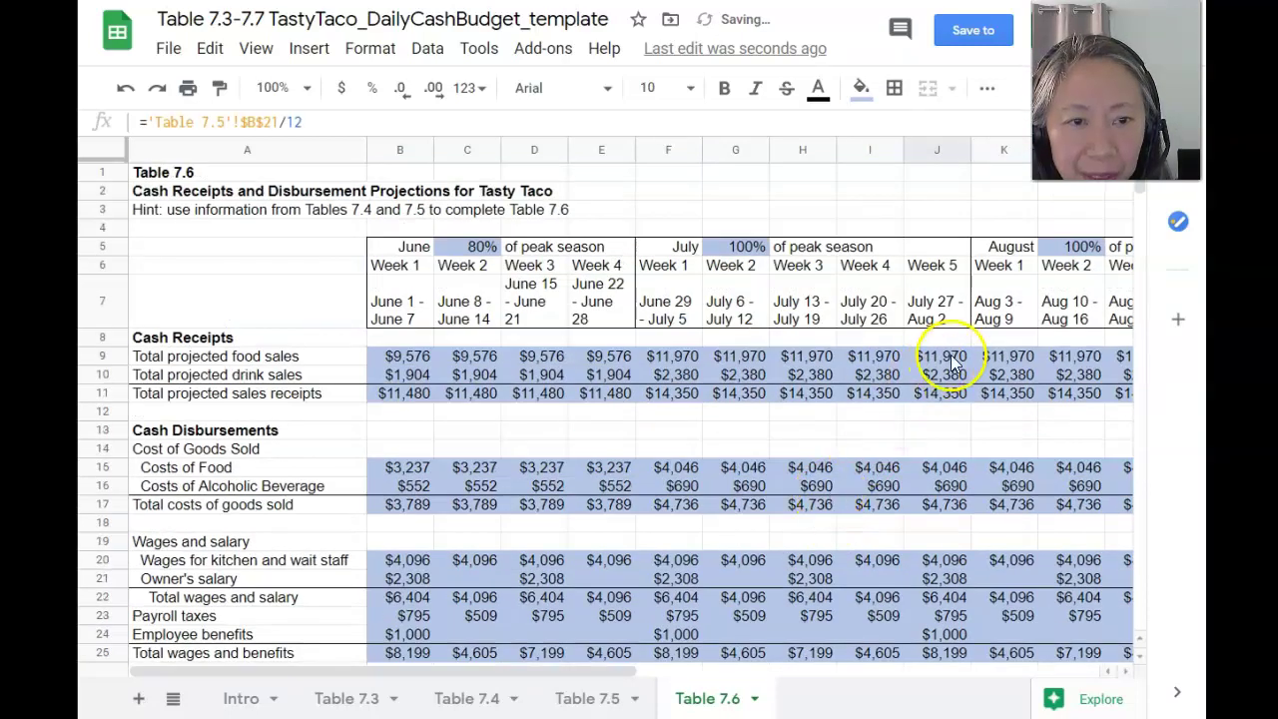
pyautogui.scroll(-5, 951, 364)
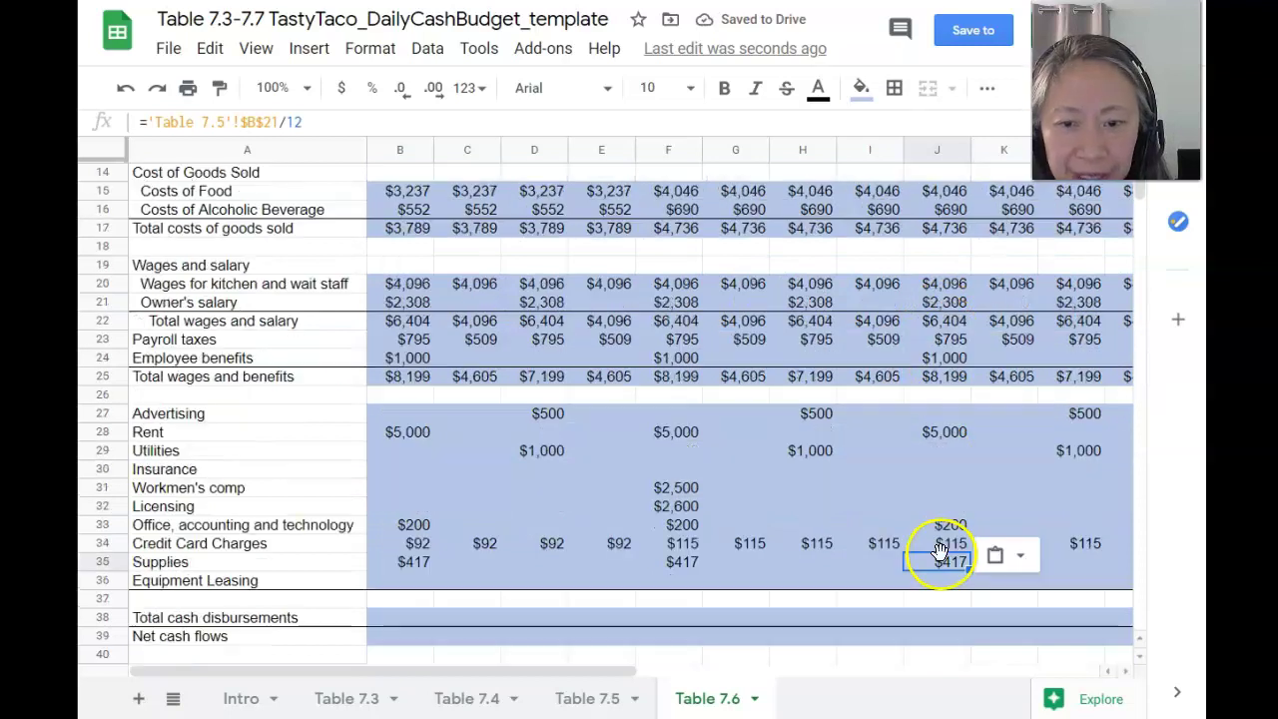
# Enter the monthly equipment leasing payment for the June 15 week in D36 of Table 7.6 with the formula ='Table 7.5'!$B$22/12
pyautogui.click(414, 575)
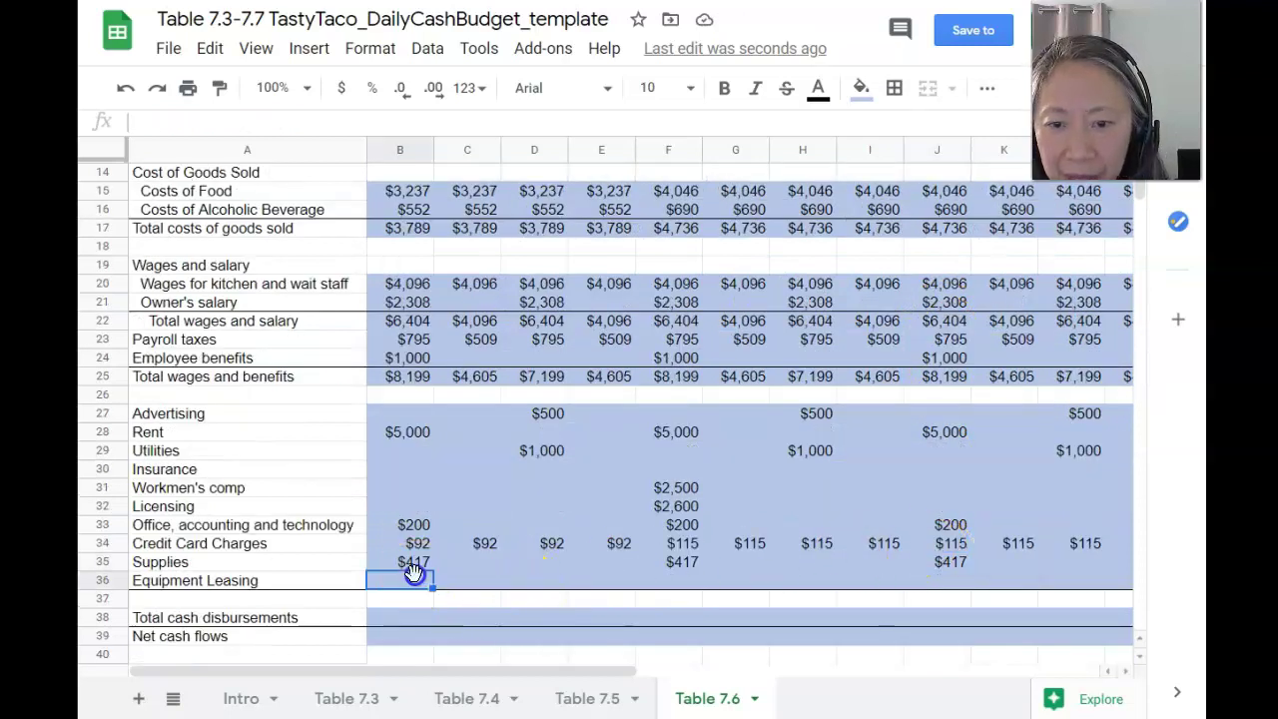
pyautogui.click(598, 700)
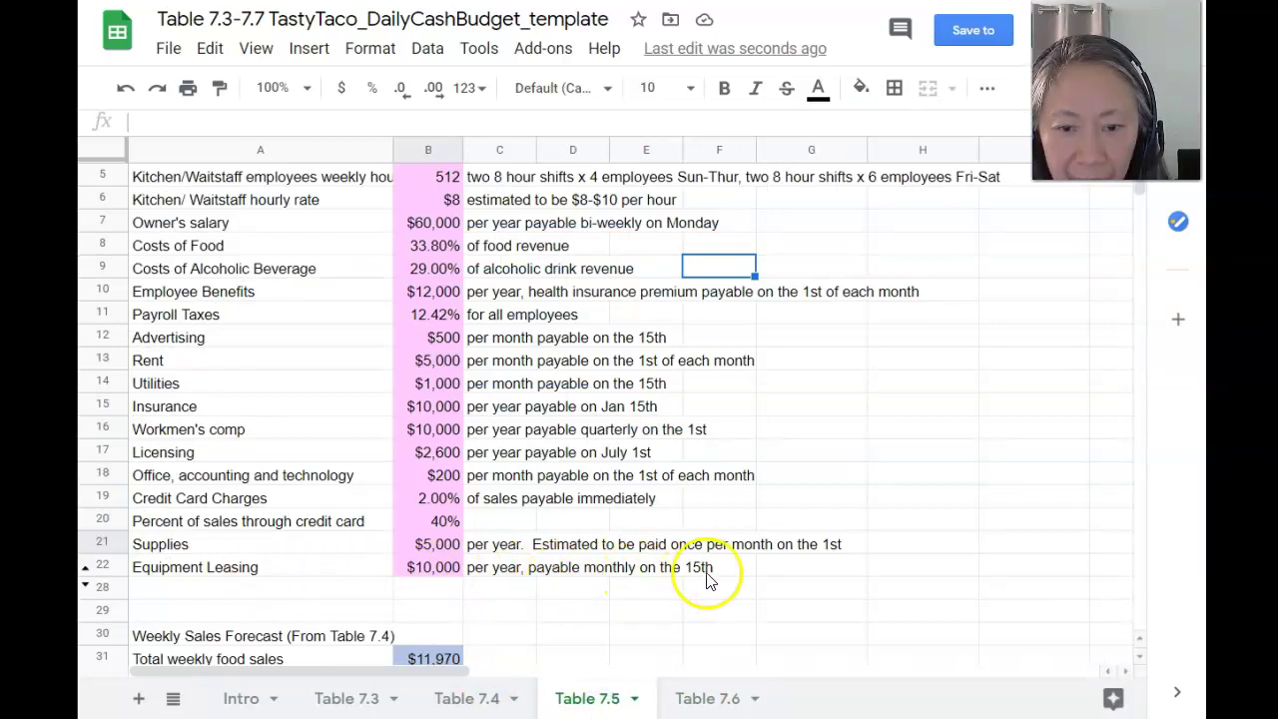
pyautogui.click(695, 702)
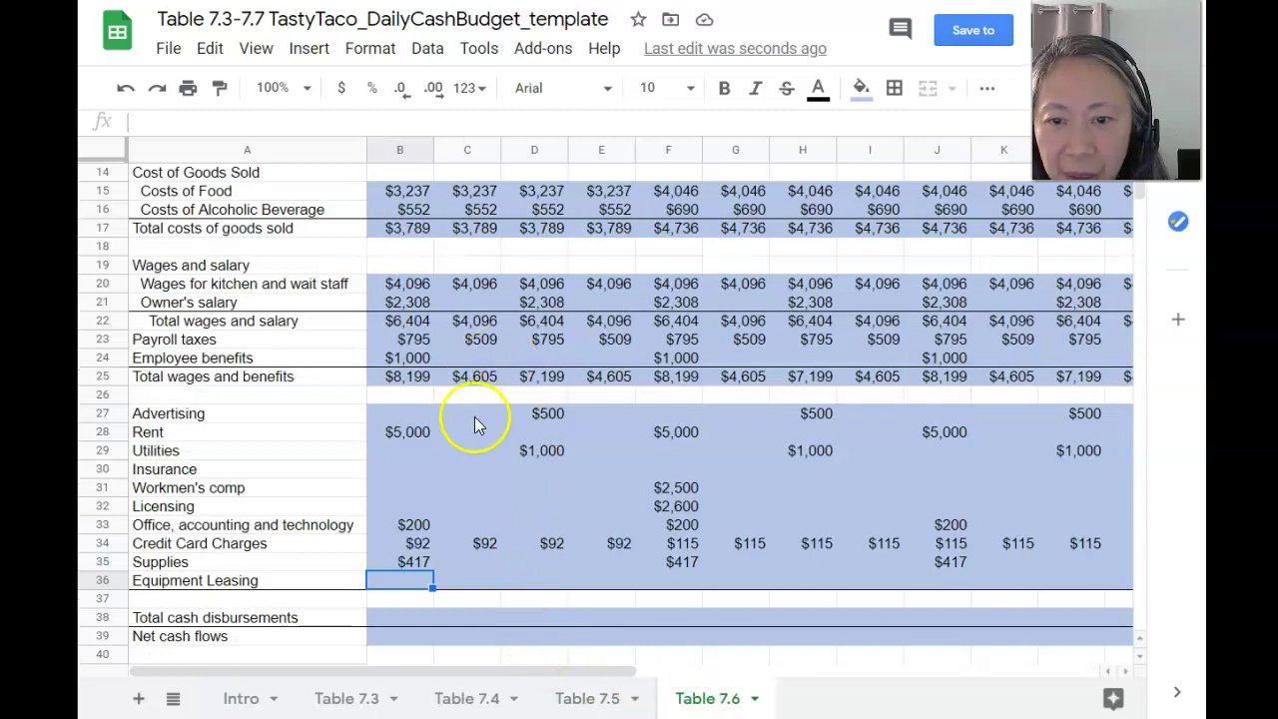
pyautogui.click(554, 577)
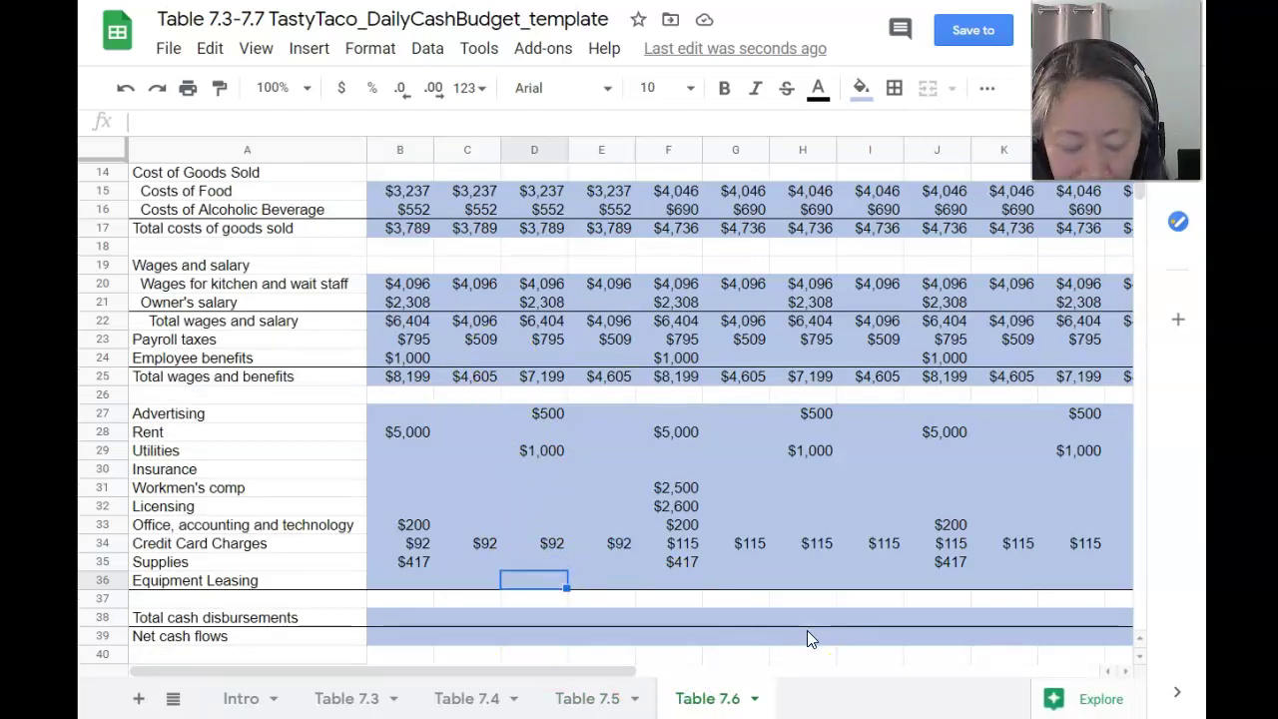
pyautogui.write('=')
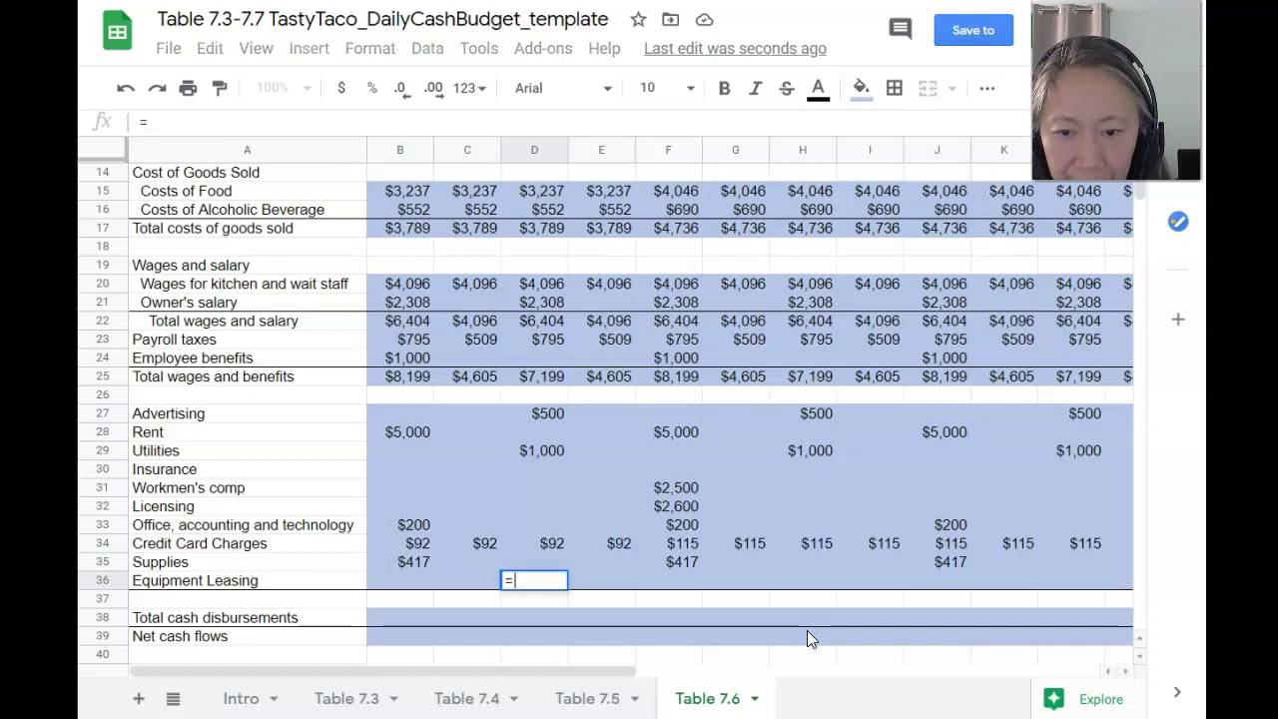
pyautogui.click(600, 700)
pyautogui.click(427, 571)
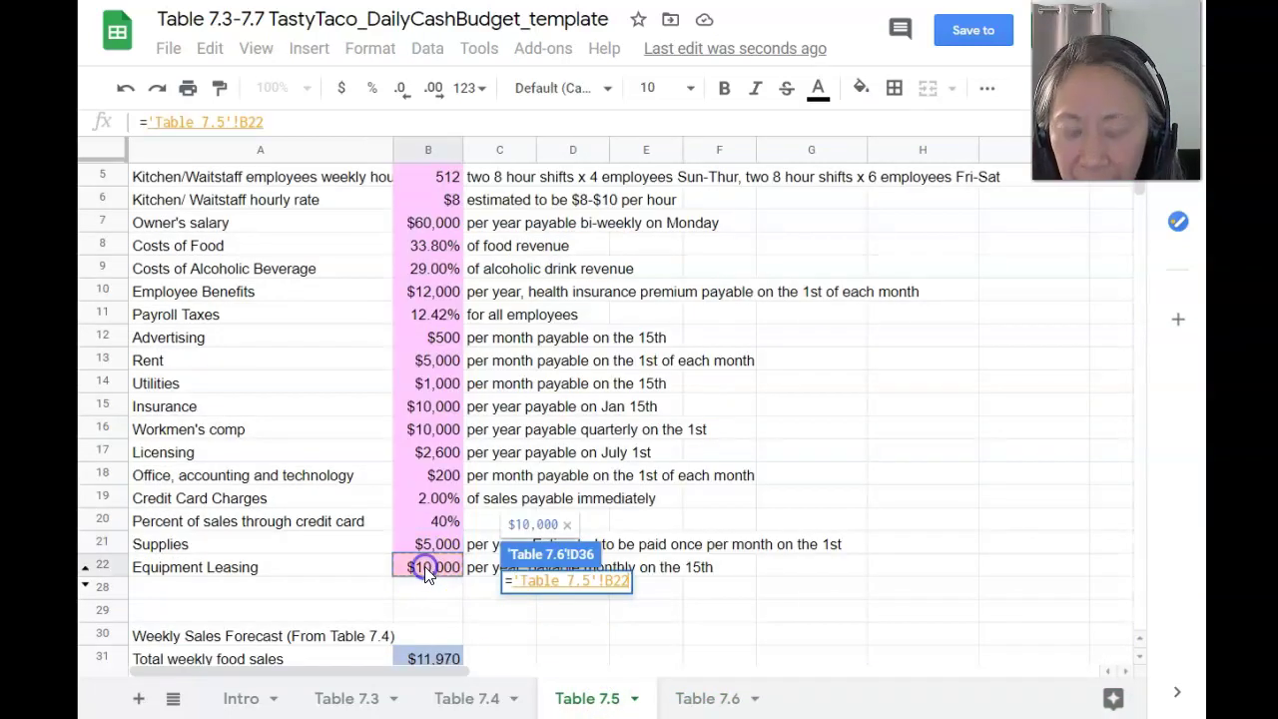
pyautogui.press('F4')
pyautogui.write('/')
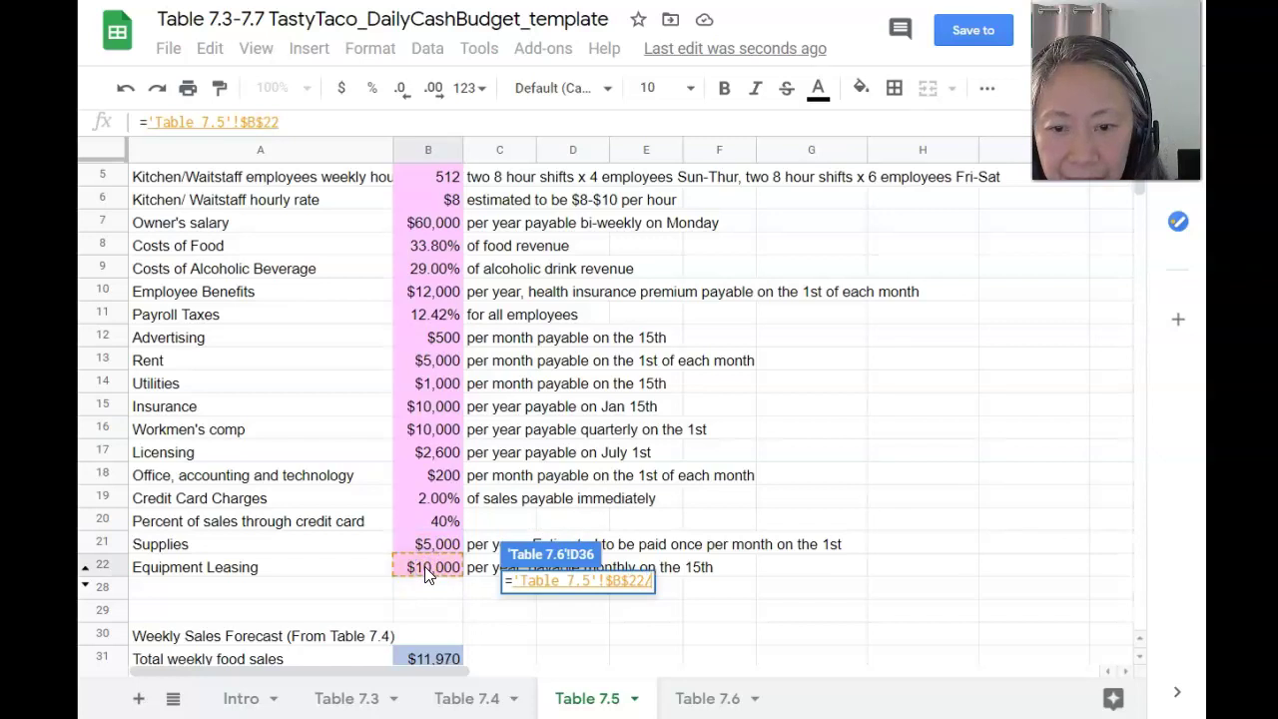
pyautogui.write('12')
pyautogui.press('Return')
# Copy the equipment leasing formula from D36 into the July 13 week (H36) and the August 10 week (L36)
pyautogui.click(659, 489)
pyautogui.press('Right')
pyautogui.press('Right')
pyautogui.press('Right')
pyautogui.press('Right')
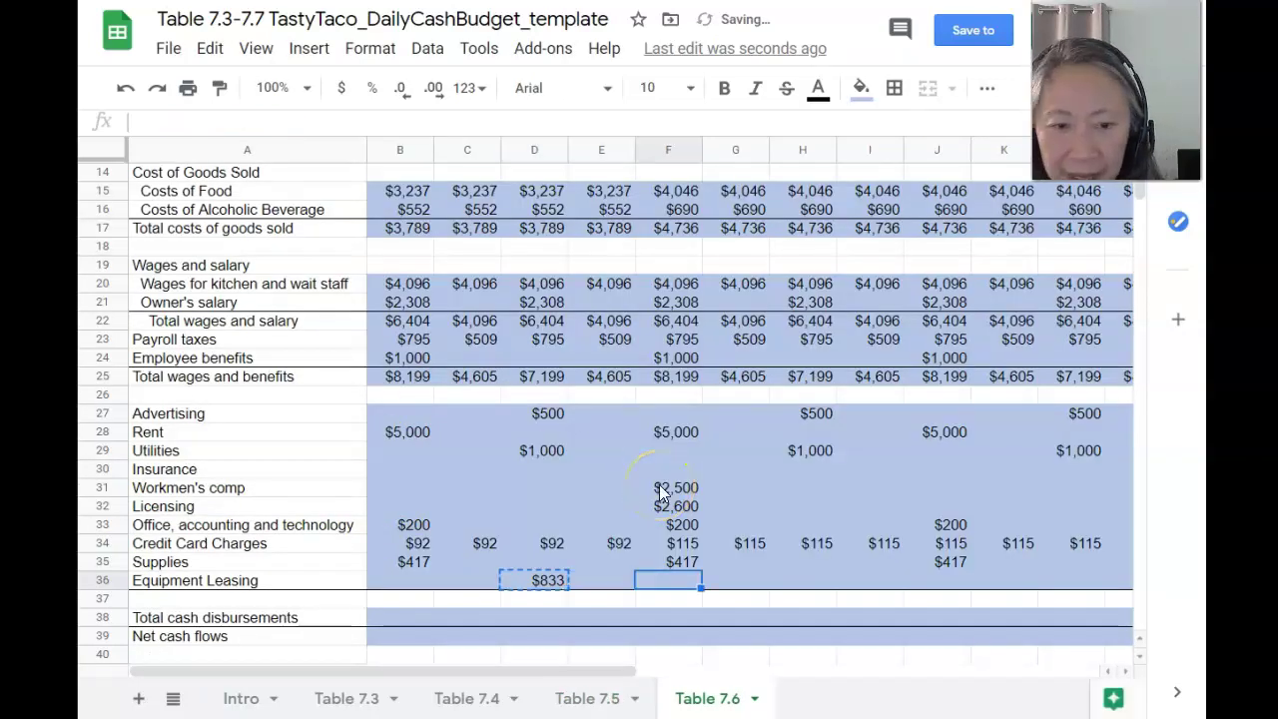
pyautogui.hotkey('ctrl', 'v')
pyautogui.press('Right')
pyautogui.press('Right')
pyautogui.press('Right')
pyautogui.press('Right')
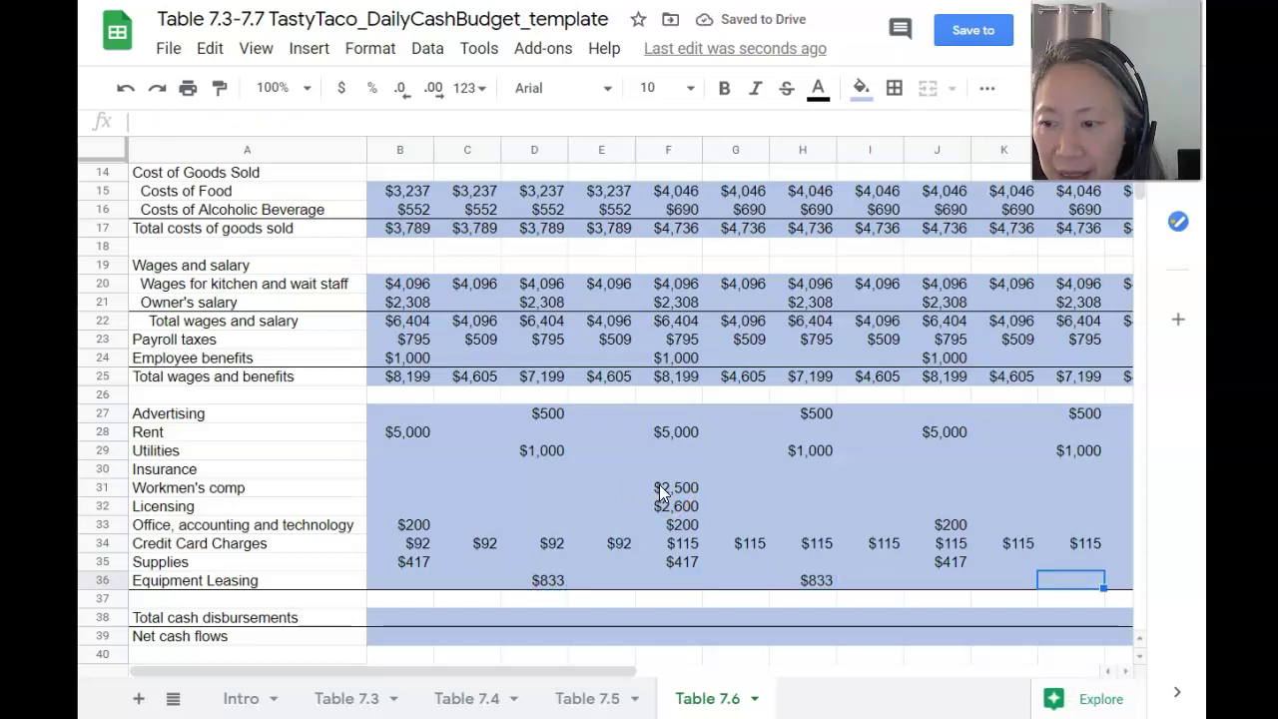
pyautogui.hotkey('ctrl', 'v')
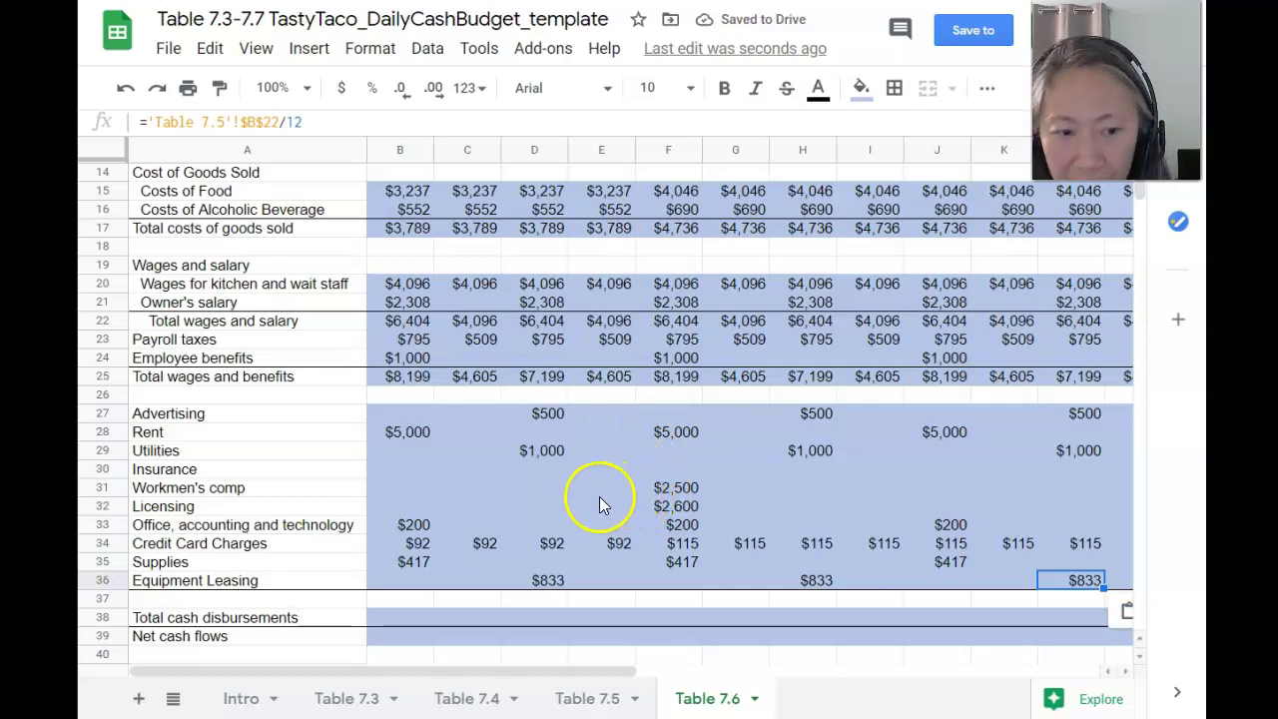
# Calculate the first week's total cash disbursements in B38 with the formula =B17+B25+sum(B27:B36)
pyautogui.click(382, 619)
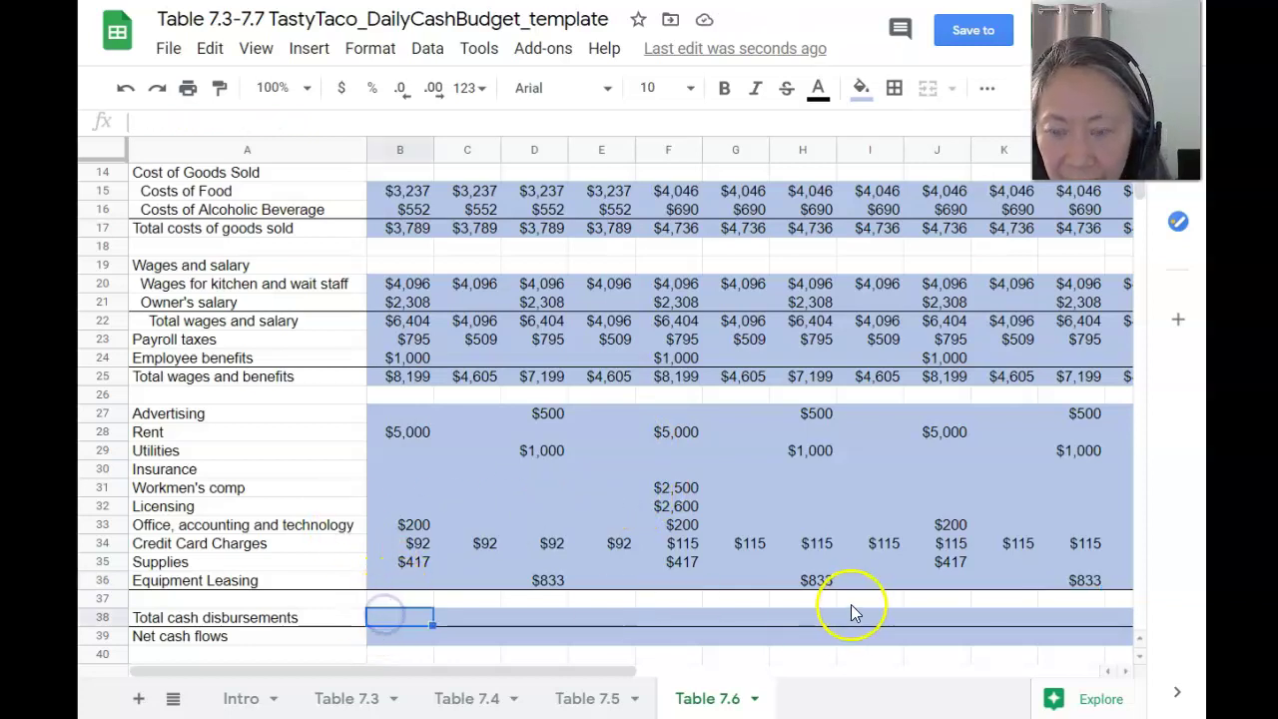
pyautogui.write('=')
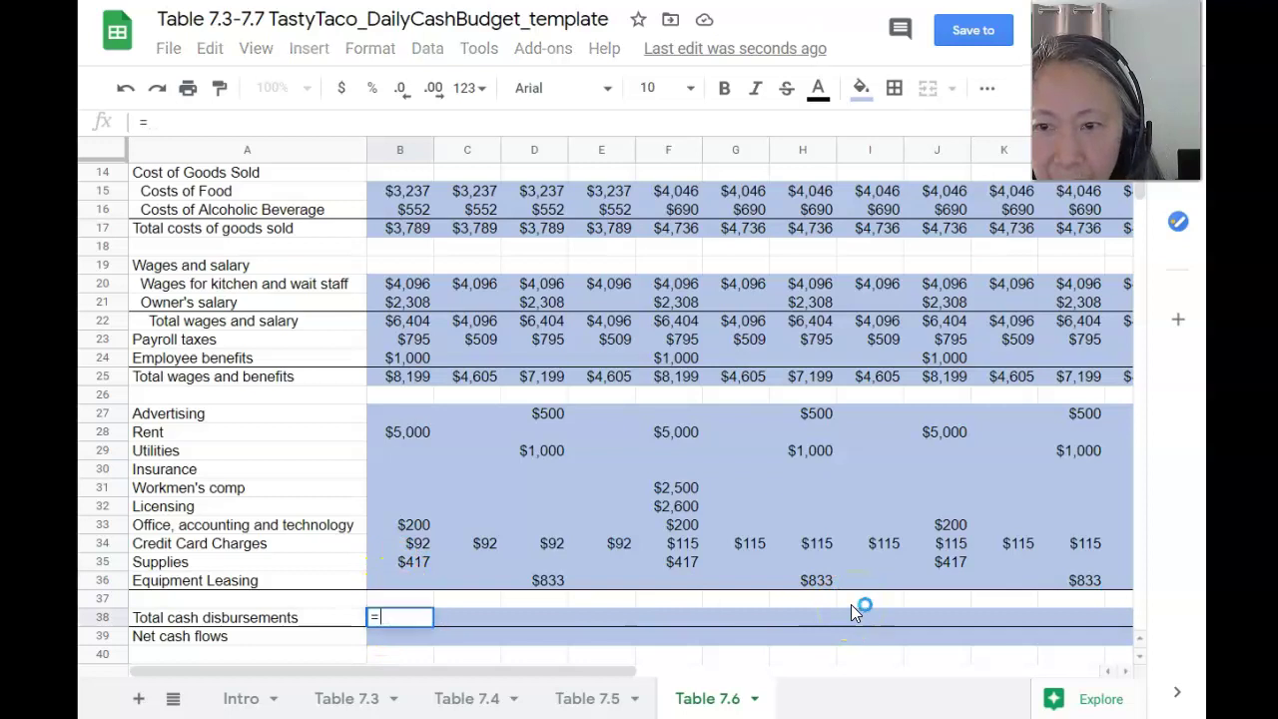
pyautogui.click(399, 228)
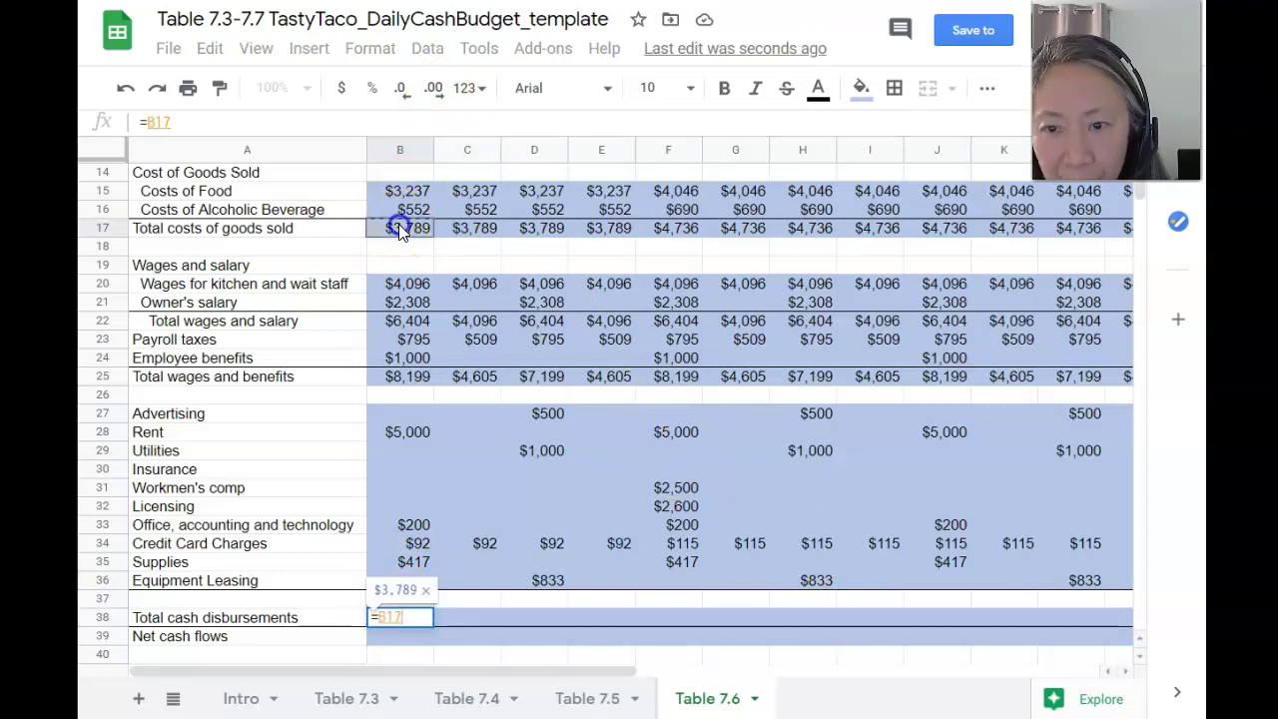
pyautogui.write('+')
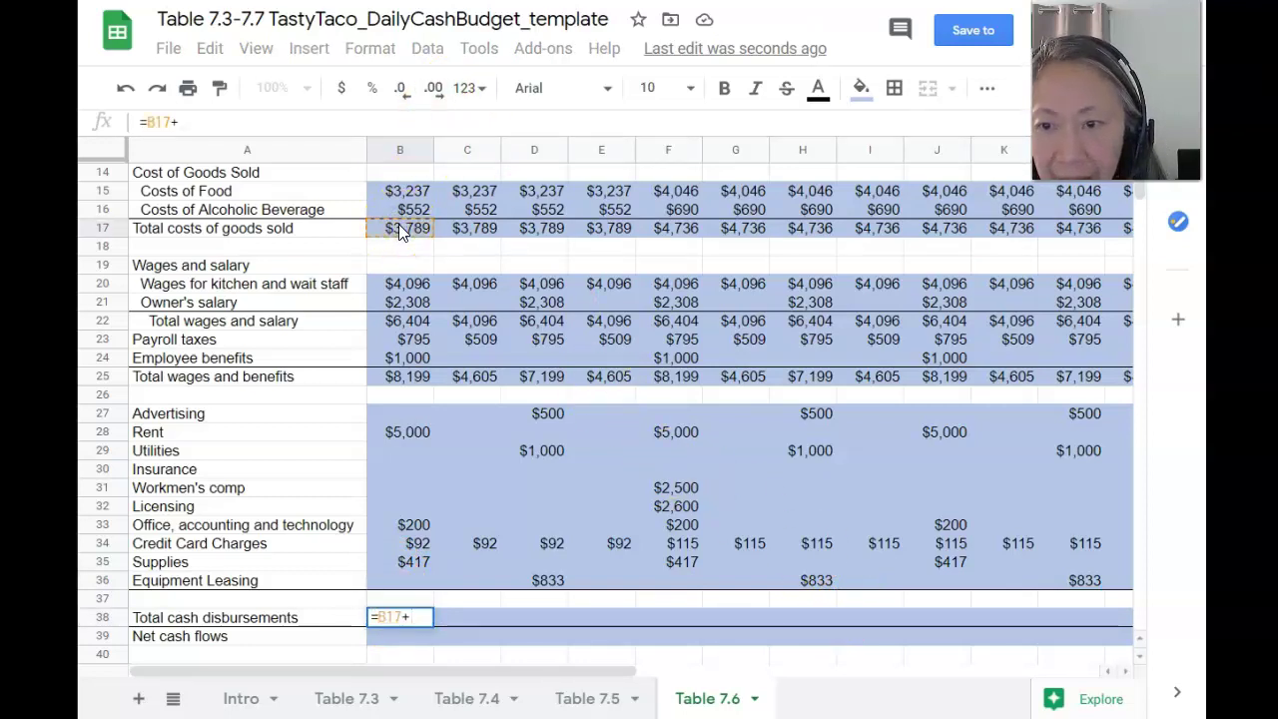
pyautogui.click(411, 380)
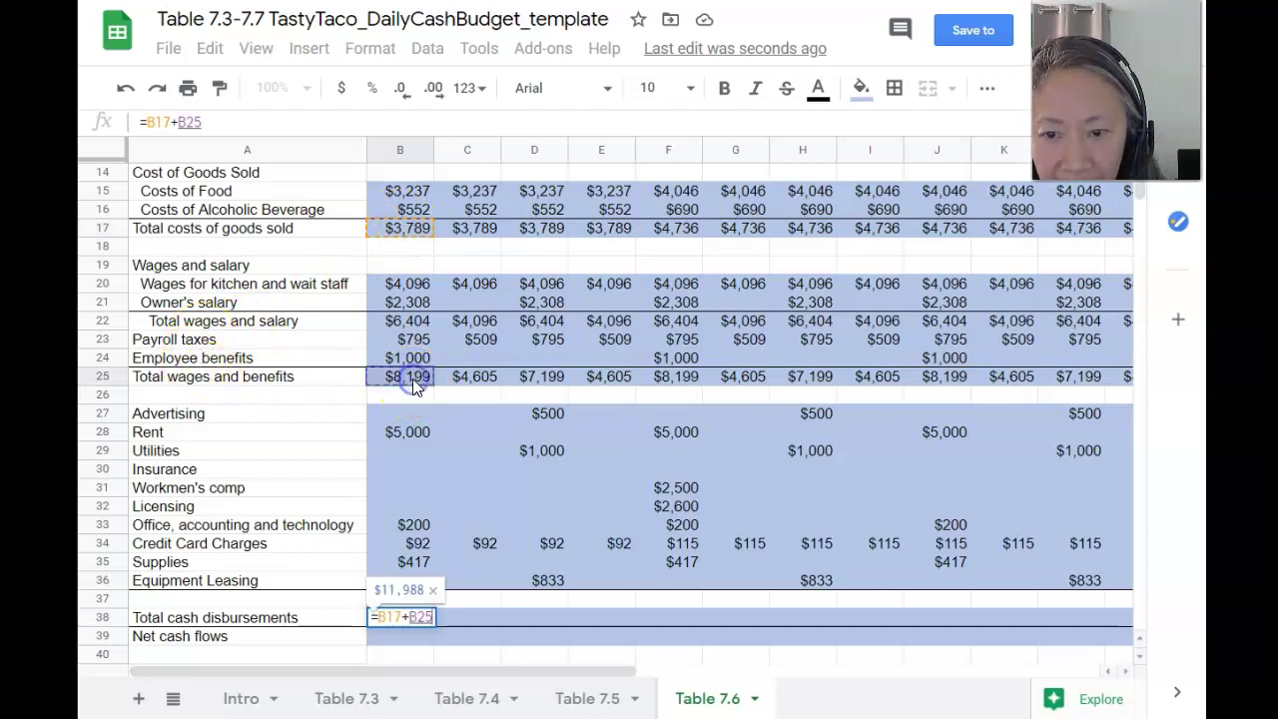
pyautogui.write('+su')
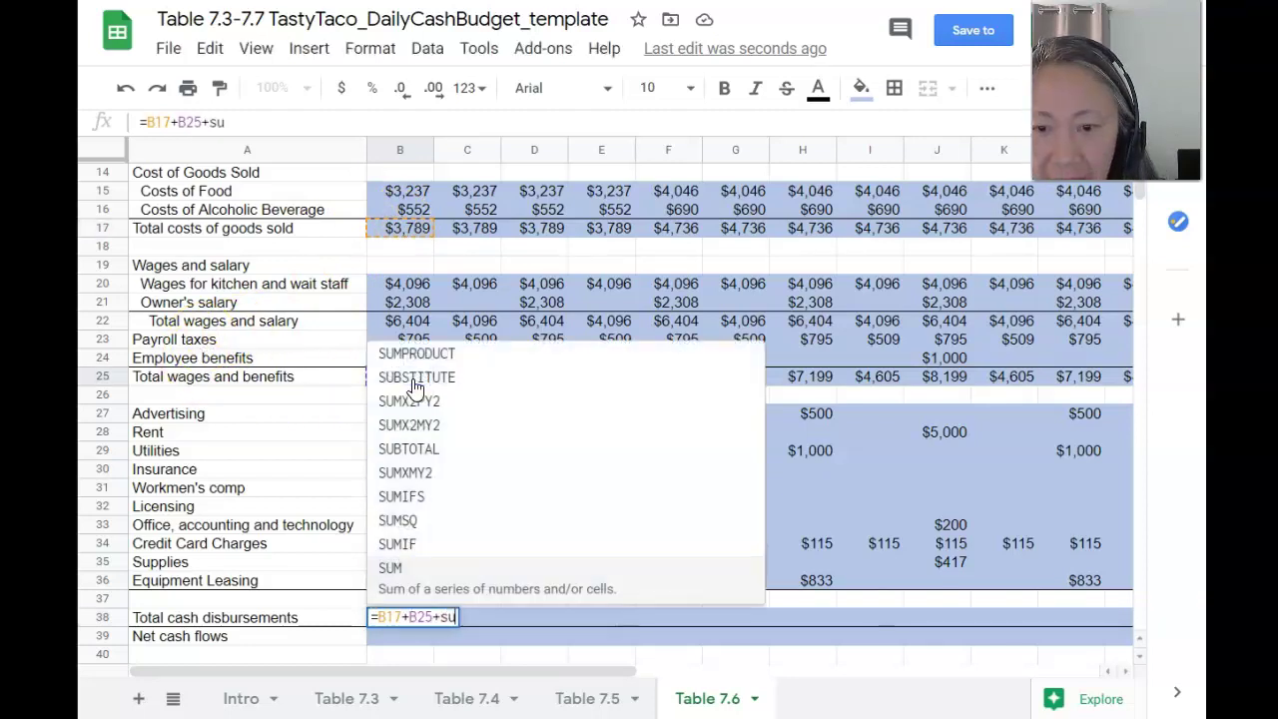
pyautogui.write('m(')
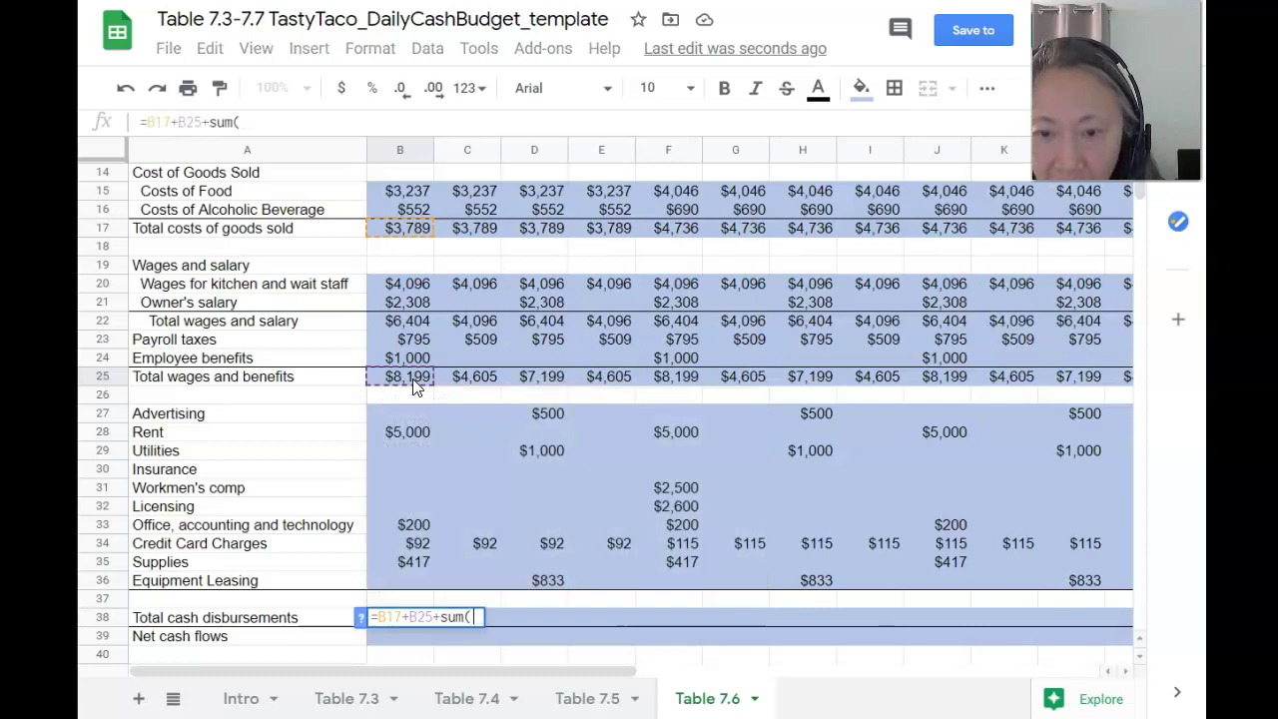
pyautogui.click(415, 411)
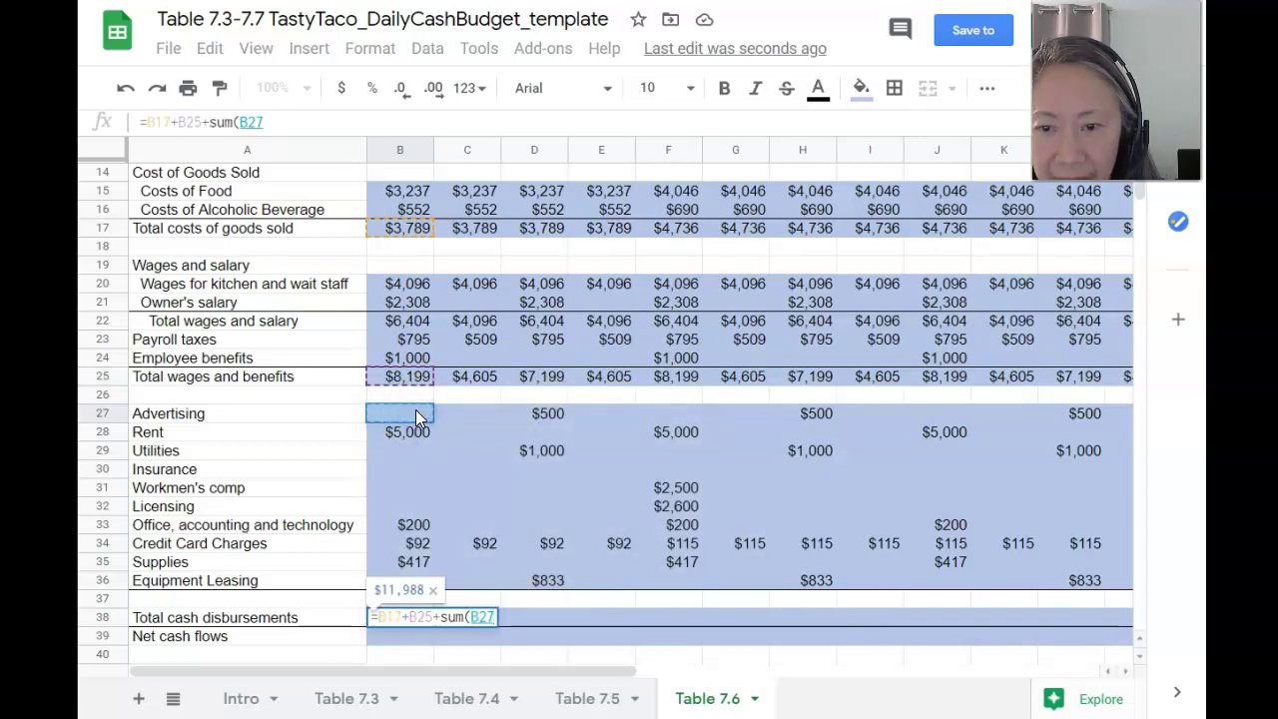
pyautogui.hotkey('shift', 'Down')
pyautogui.hotkey('shift', 'Down')
pyautogui.hotkey('shift', 'Down')
pyautogui.hotkey('shift', 'Down')
pyautogui.hotkey('shift', 'Down')
pyautogui.hotkey('shift', 'Down')
pyautogui.hotkey('shift', 'Down')
pyautogui.hotkey('shift', 'Down')
pyautogui.hotkey('shift', 'Down')
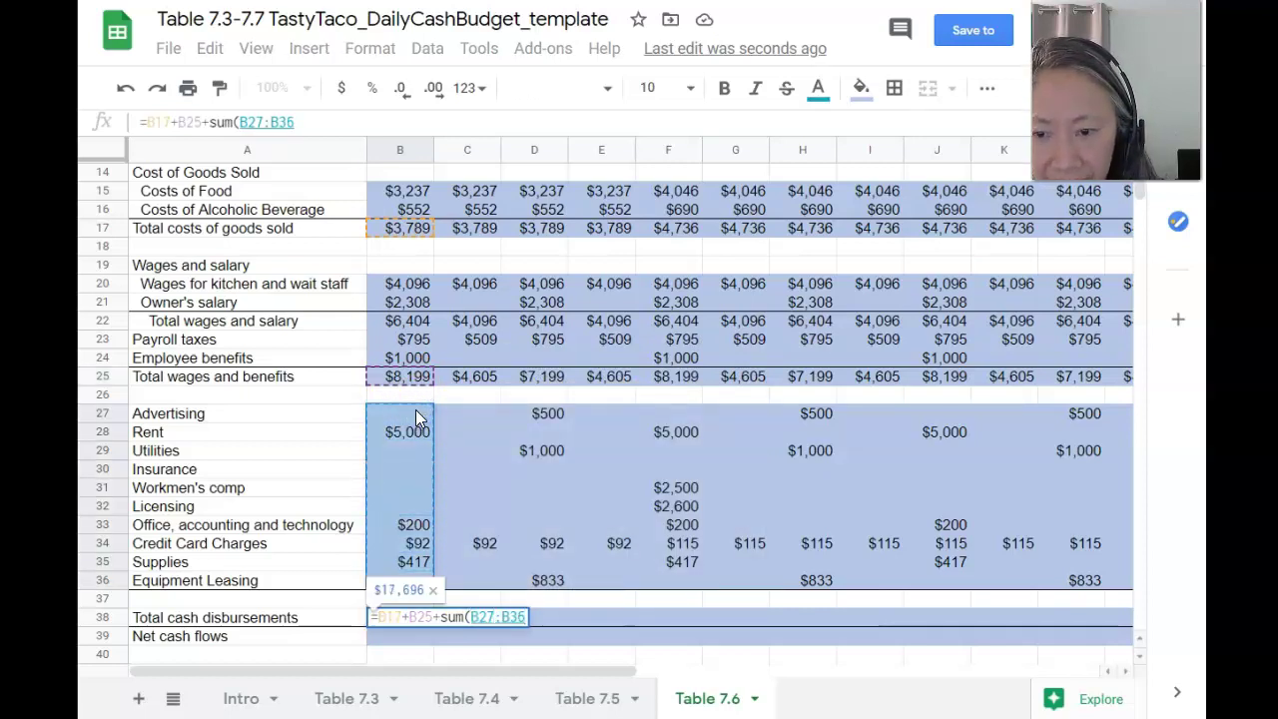
pyautogui.write(')')
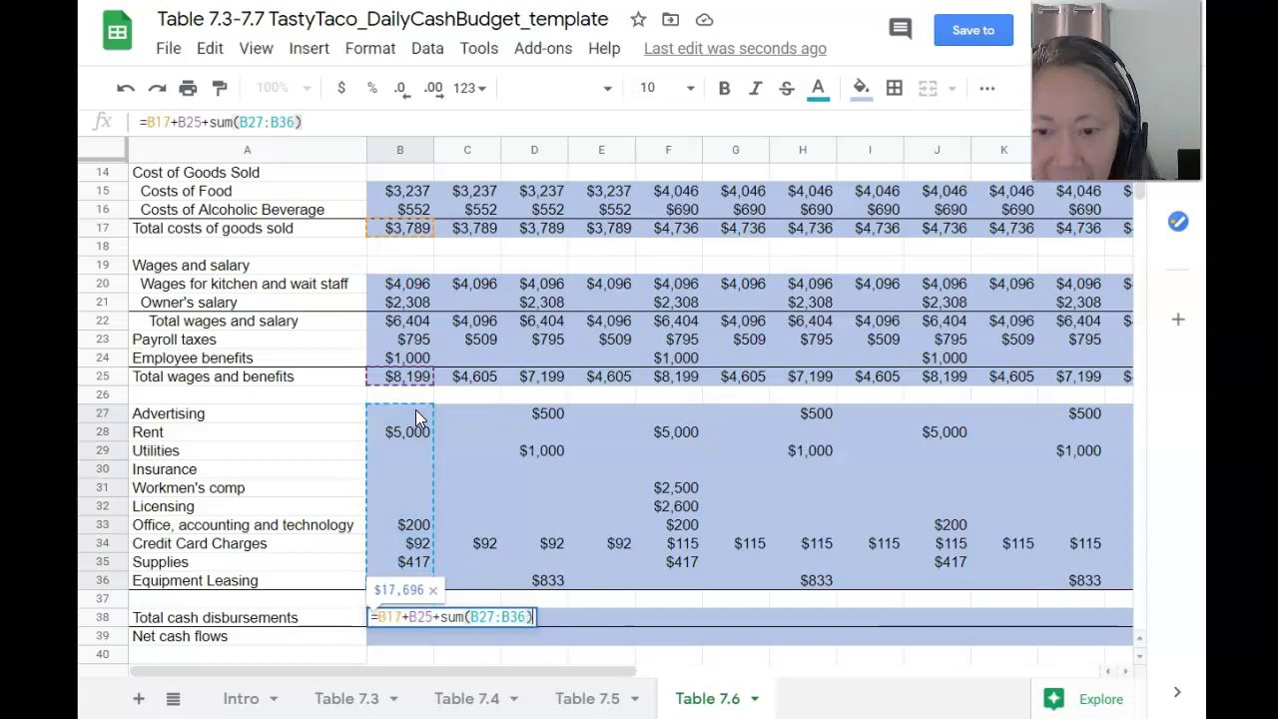
pyautogui.press('Return')
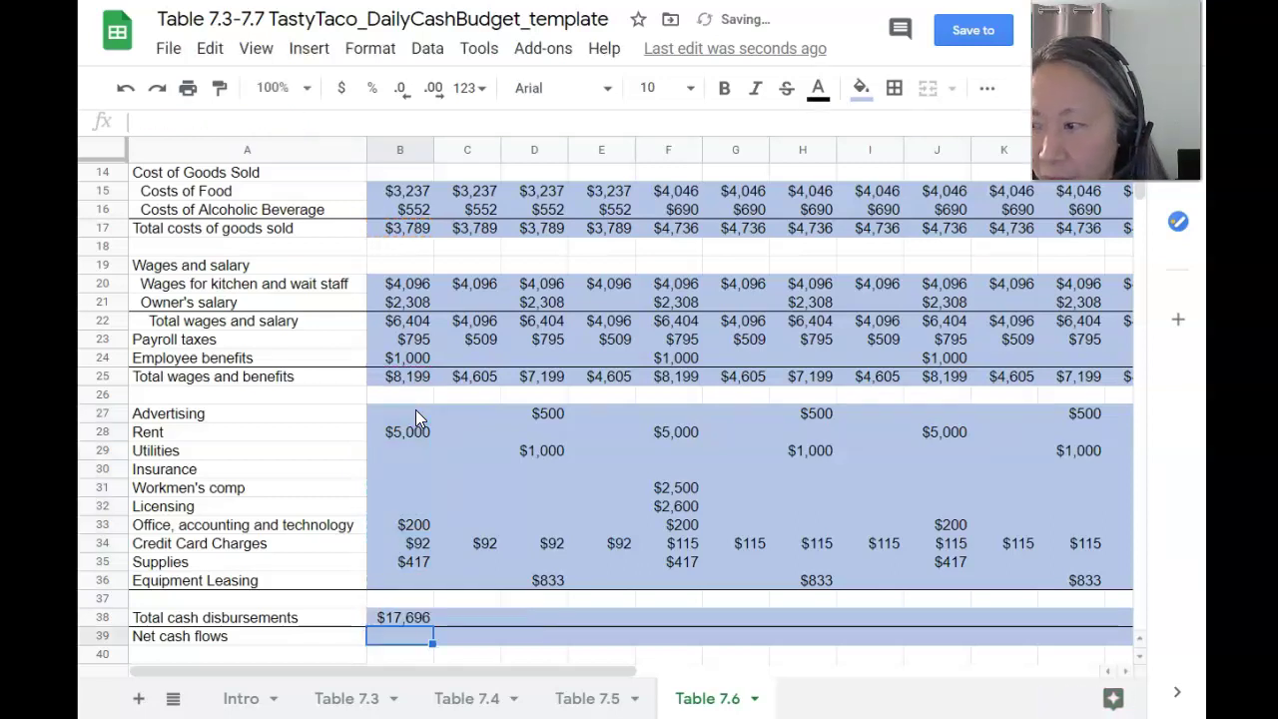
# Calculate the first week's net cash flows in B39 as total projected sales receipts minus total cash disbursements, =B11-B38
pyautogui.click(402, 639)
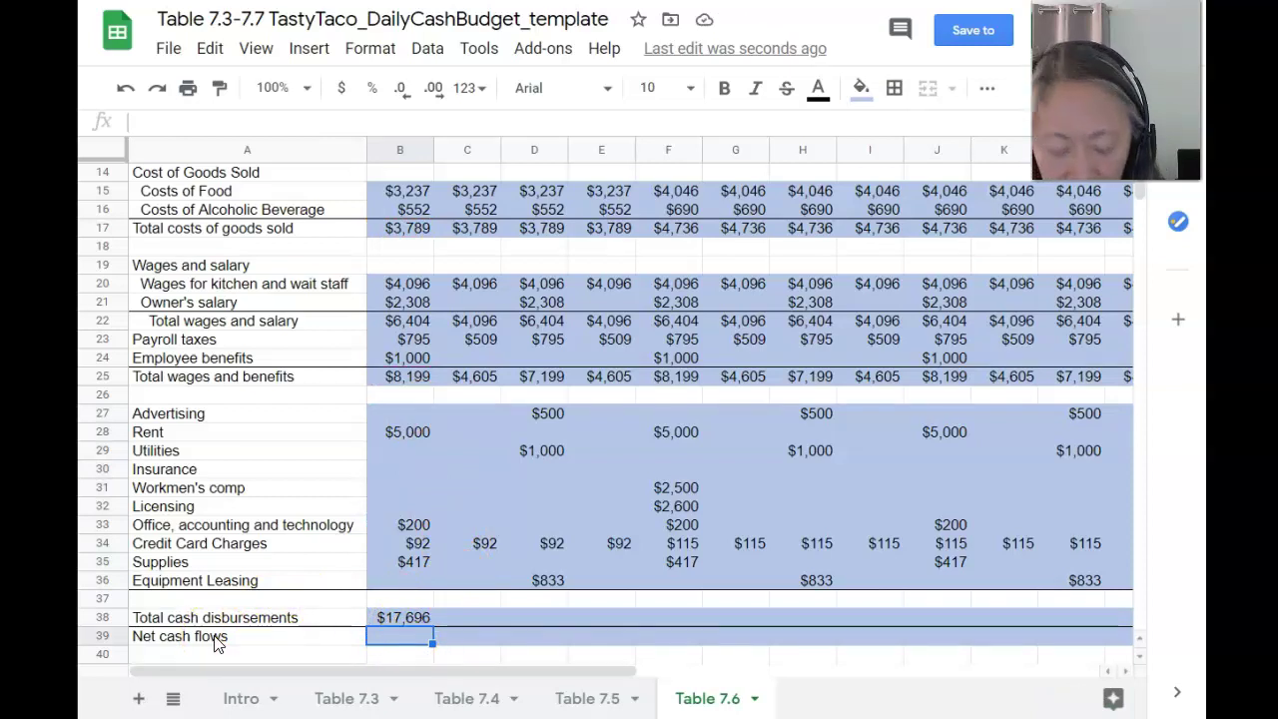
pyautogui.write('=')
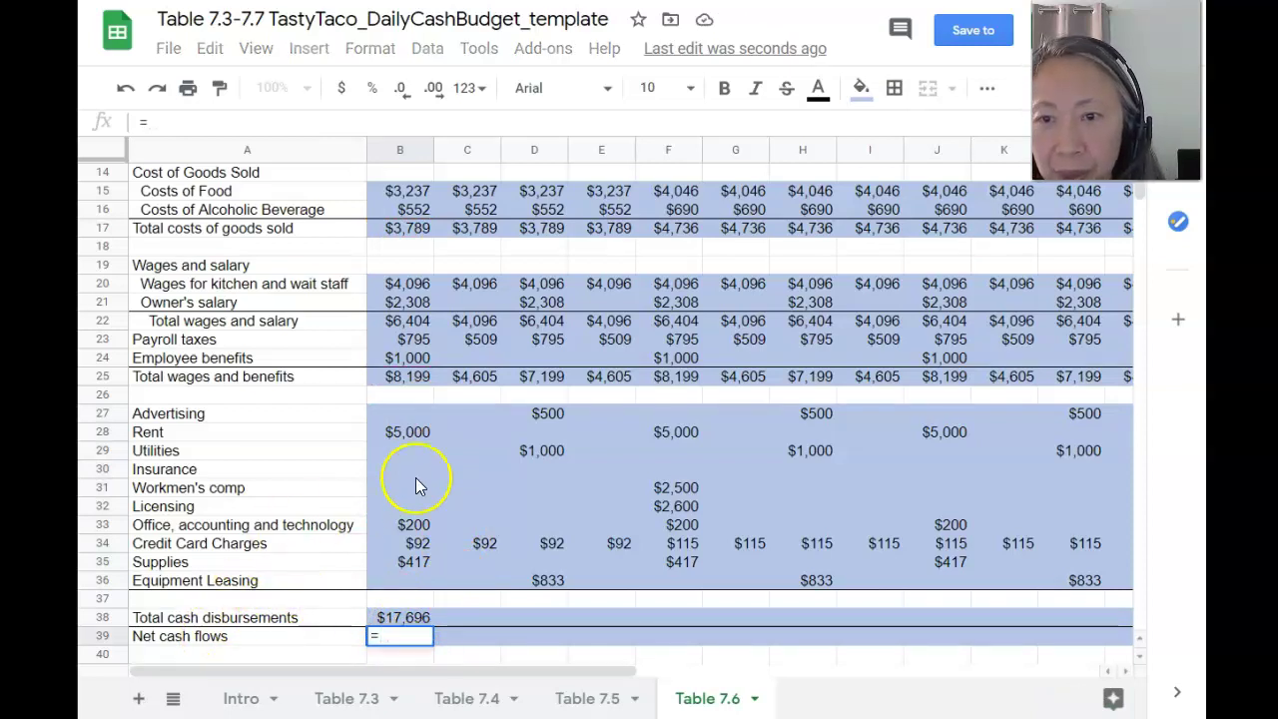
pyautogui.scroll(3, 513, 499)
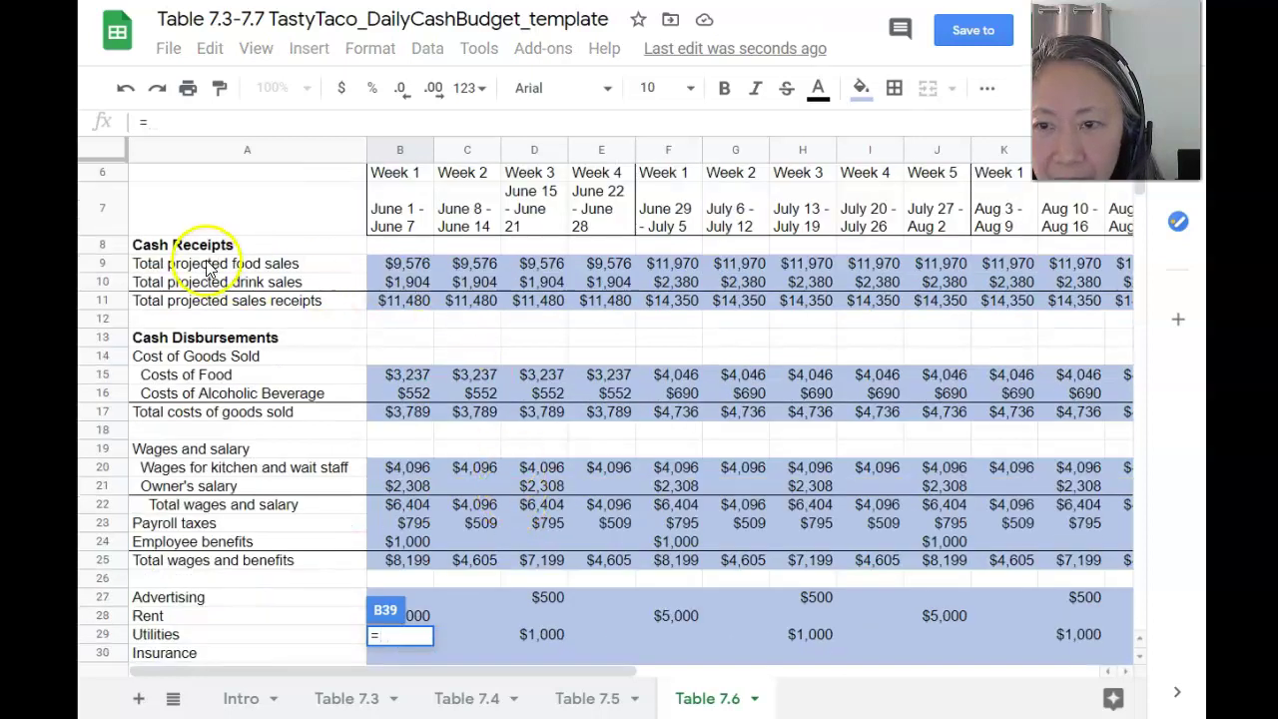
pyautogui.click(408, 305)
pyautogui.write('-')
pyautogui.scroll(-10, 559, 593)
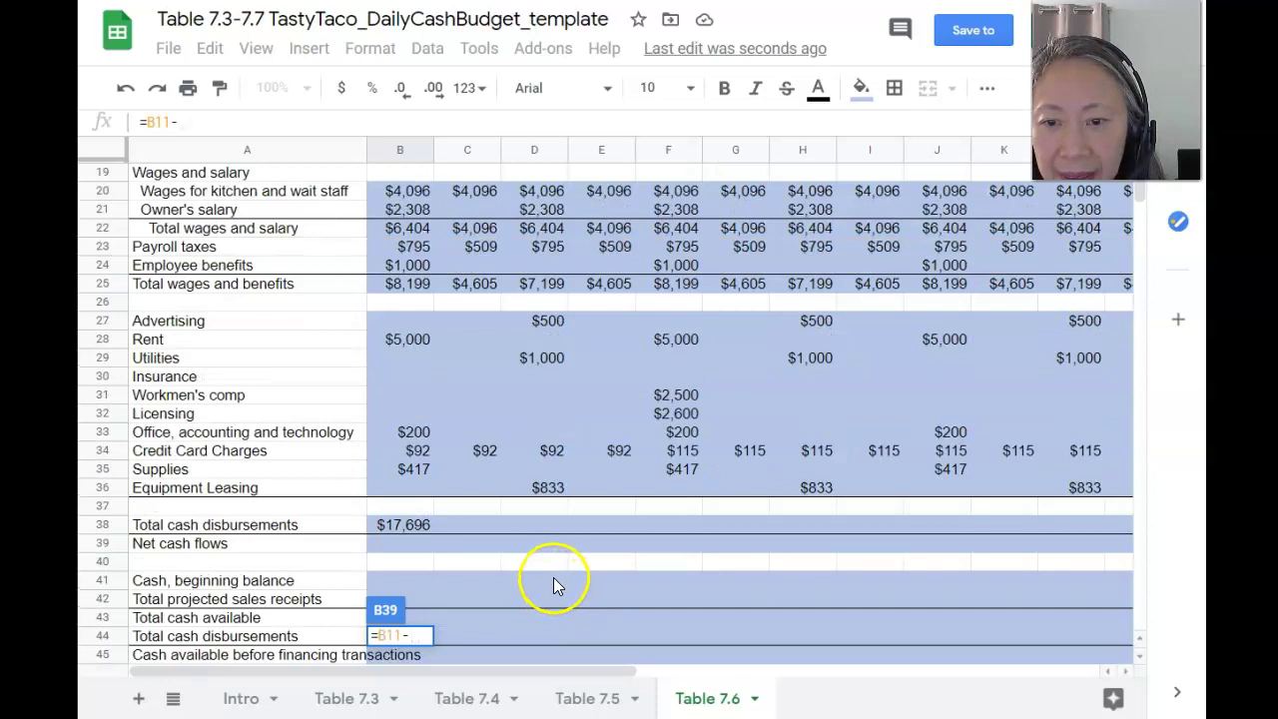
pyautogui.scroll(3, 556, 585)
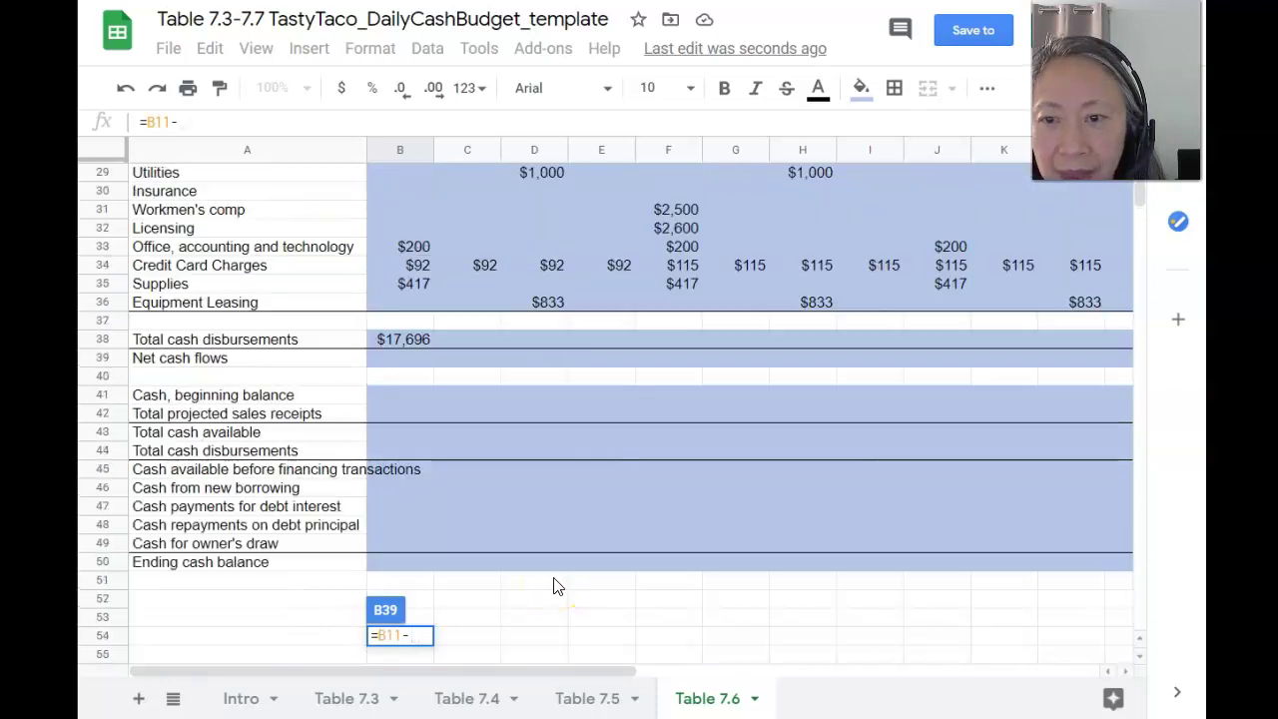
pyautogui.click(404, 340)
pyautogui.press('Return')
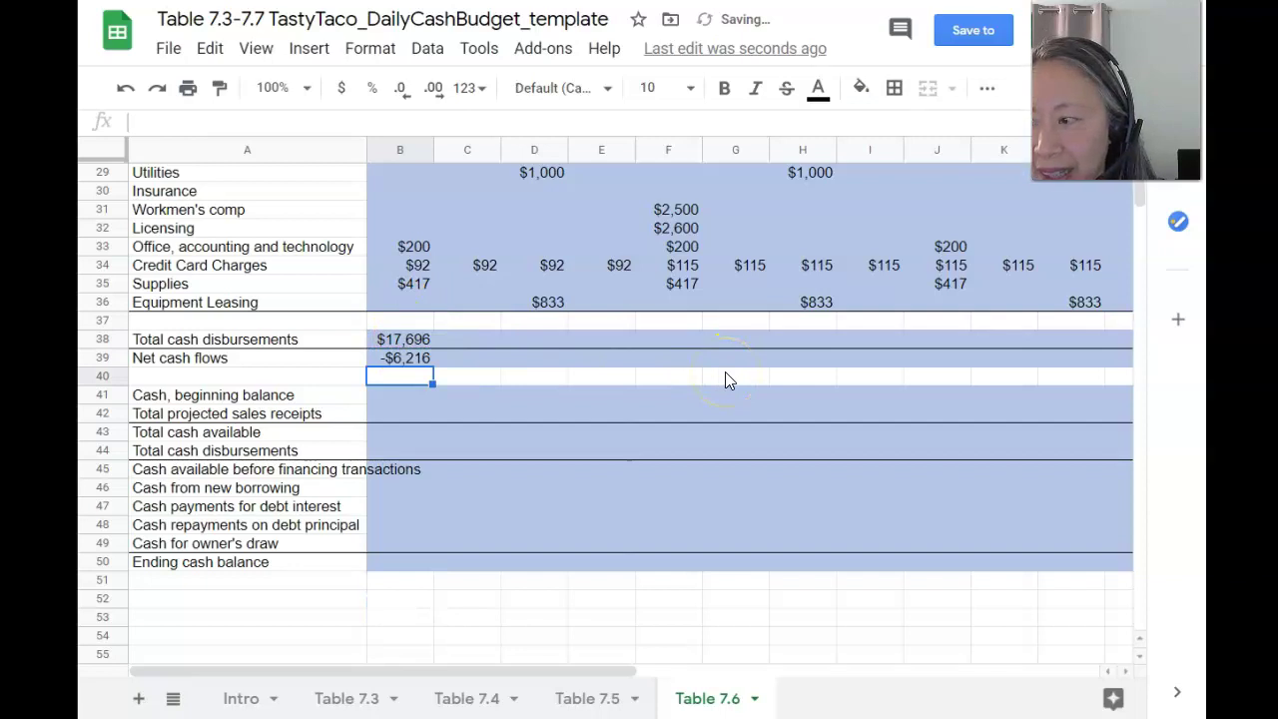
# Copy the total cash disbursements and net cash flows formulas from B38:B39 across all remaining weeks through column N
pyautogui.press('Up')
pyautogui.press('Up')
pyautogui.hotkey('shift', 'Down')
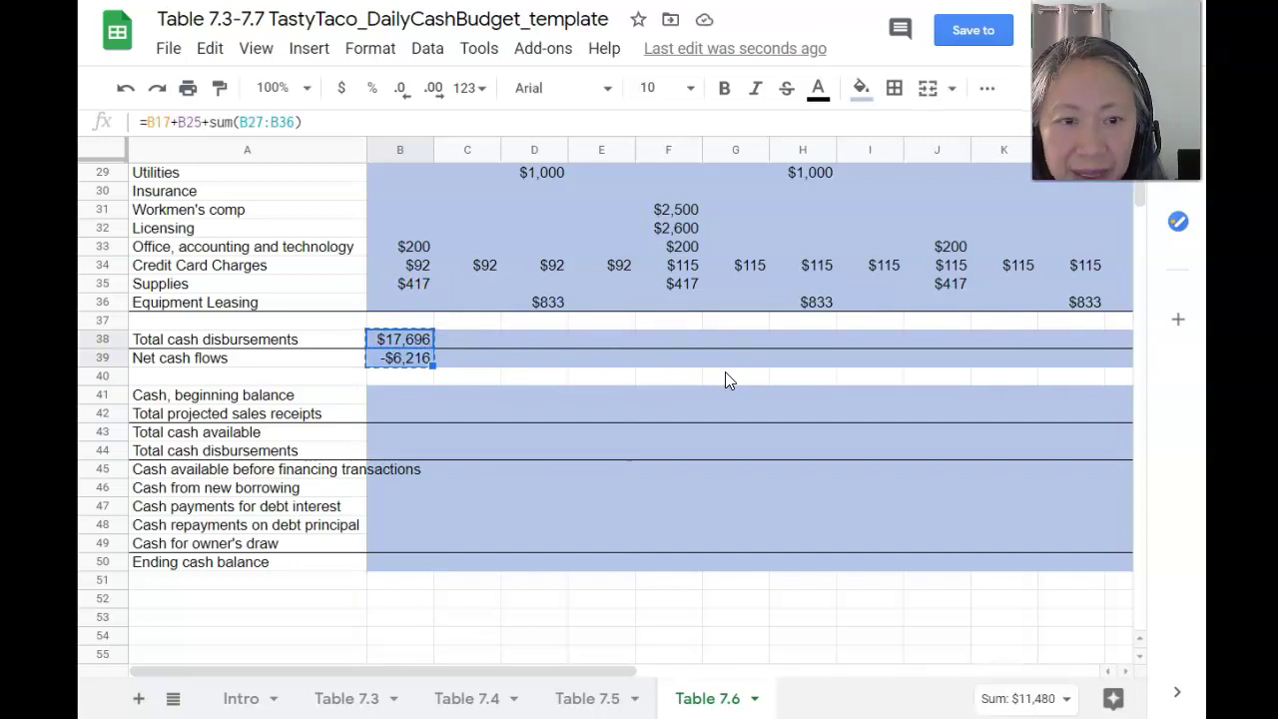
pyautogui.hotkey('shift', 'Right')
pyautogui.hotkey('shift', 'Right')
pyautogui.hotkey('shift', 'Right')
pyautogui.hotkey('shift', 'Right')
pyautogui.hotkey('shift', 'Right')
pyautogui.hotkey('shift', 'Right')
pyautogui.hotkey('shift', 'Right')
pyautogui.hotkey('shift', 'Right')
pyautogui.hotkey('shift', 'Right')
pyautogui.hotkey('shift', 'Right')
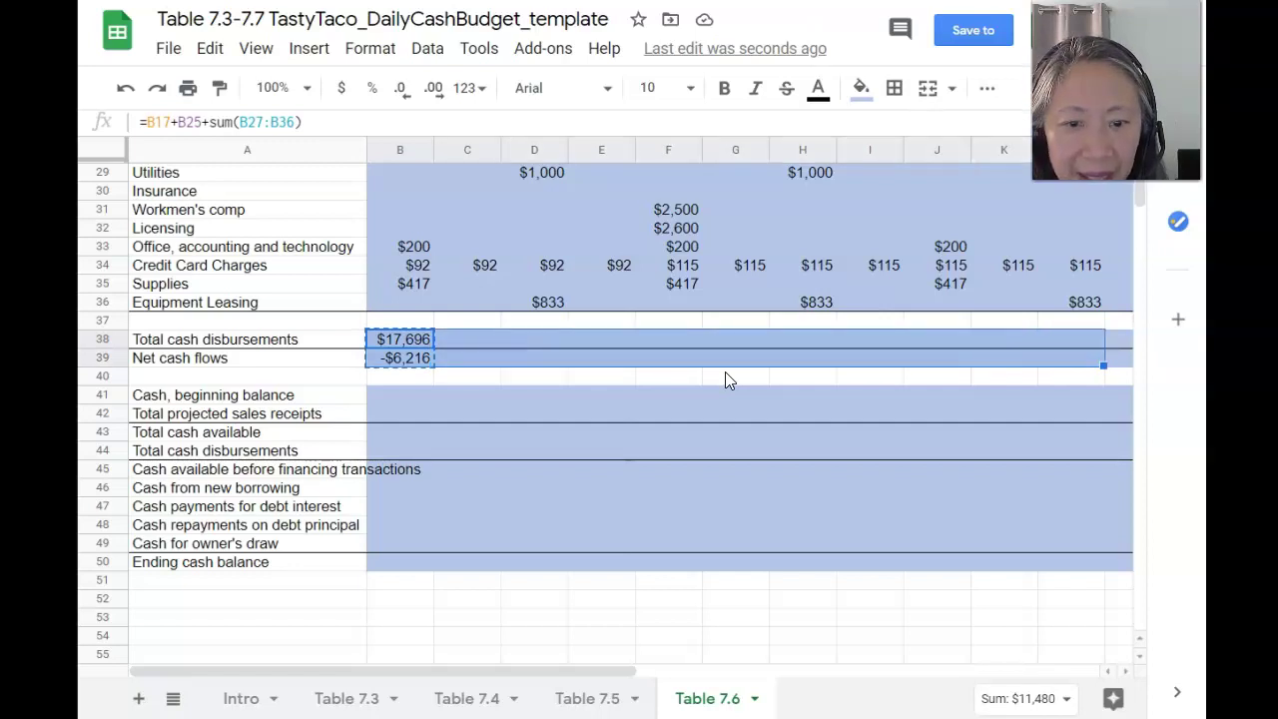
pyautogui.hotkey('shift', 'Right')
pyautogui.hotkey('shift', 'Right')
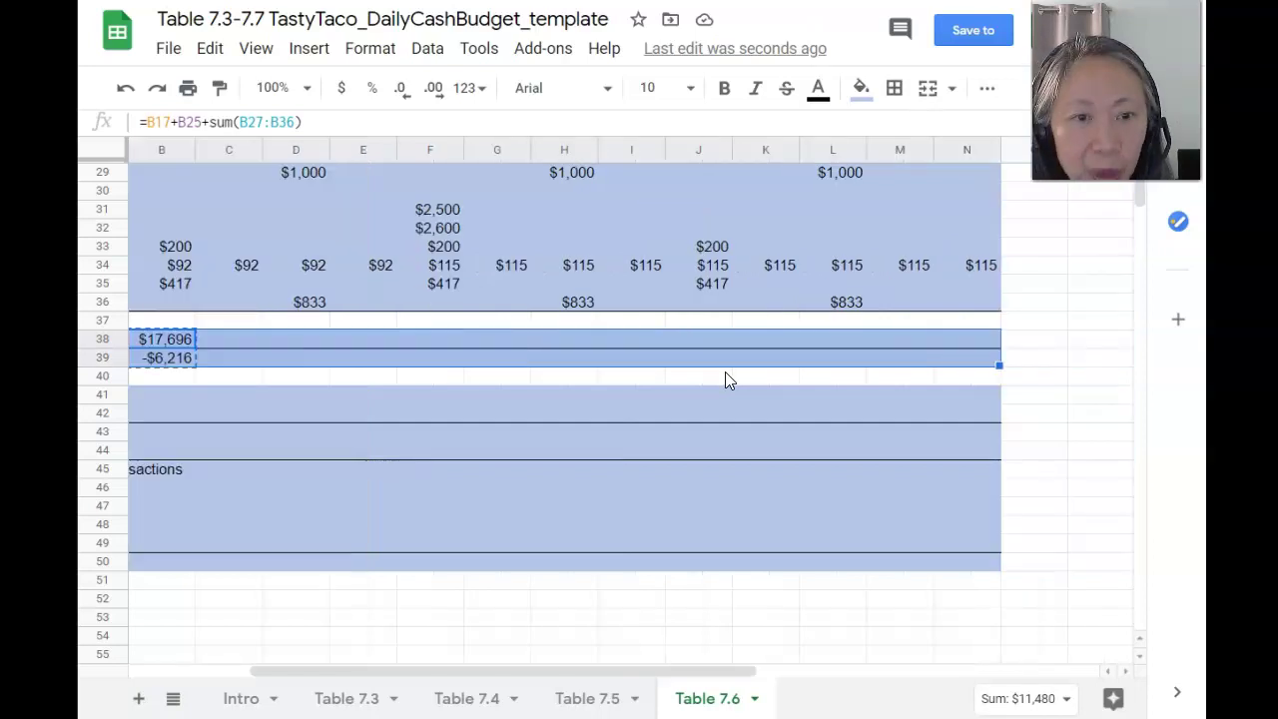
pyautogui.write('$8,485\t$13,413\t$8,485\t$23,767\t$9,456\t$14,383\t$9,456\t$18,667\t$9,456\t$14,383\t$9,456\t$12,050 $2,995\t-$1,933\t$2,995\t-$9,417\t$4,894\t-$33\t$4,894\t-$4,317\t$4,894\t-$33\t$4,894\t$2,300')
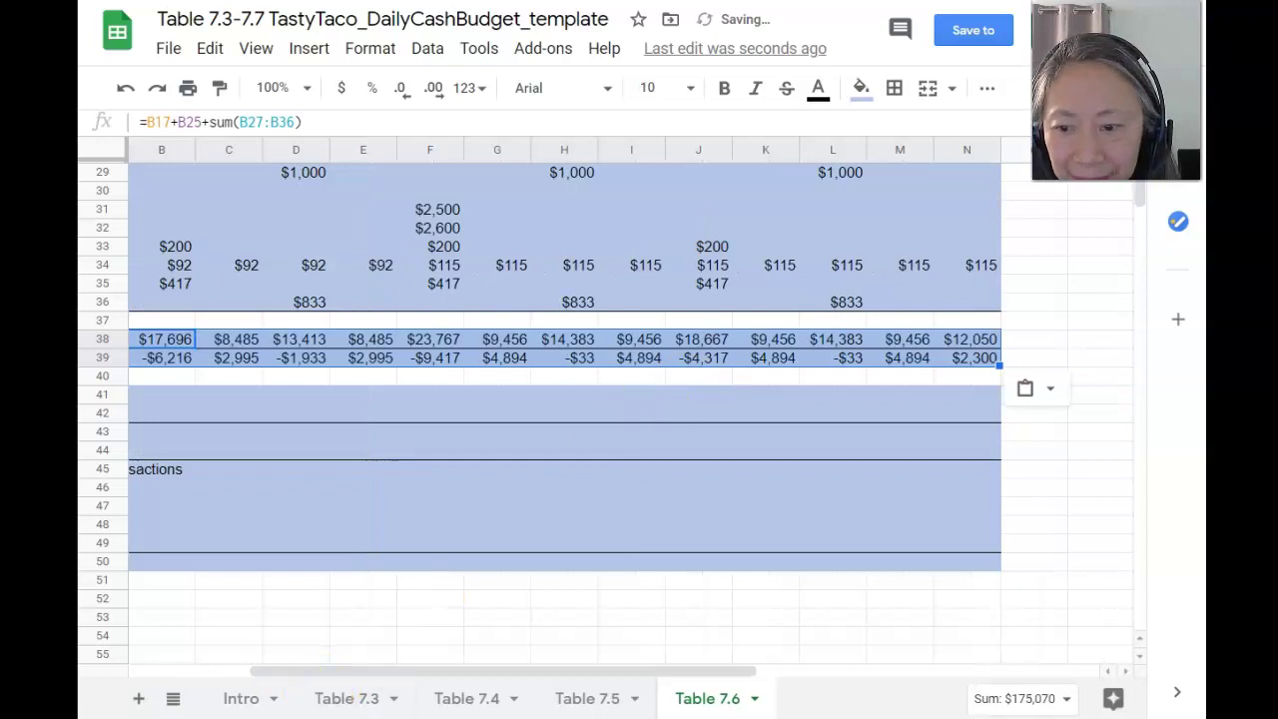
# Link the first week's total projected sales receipts in B42 to the receipts total with the formula =B11
pyautogui.press('Down')
pyautogui.press('Left')
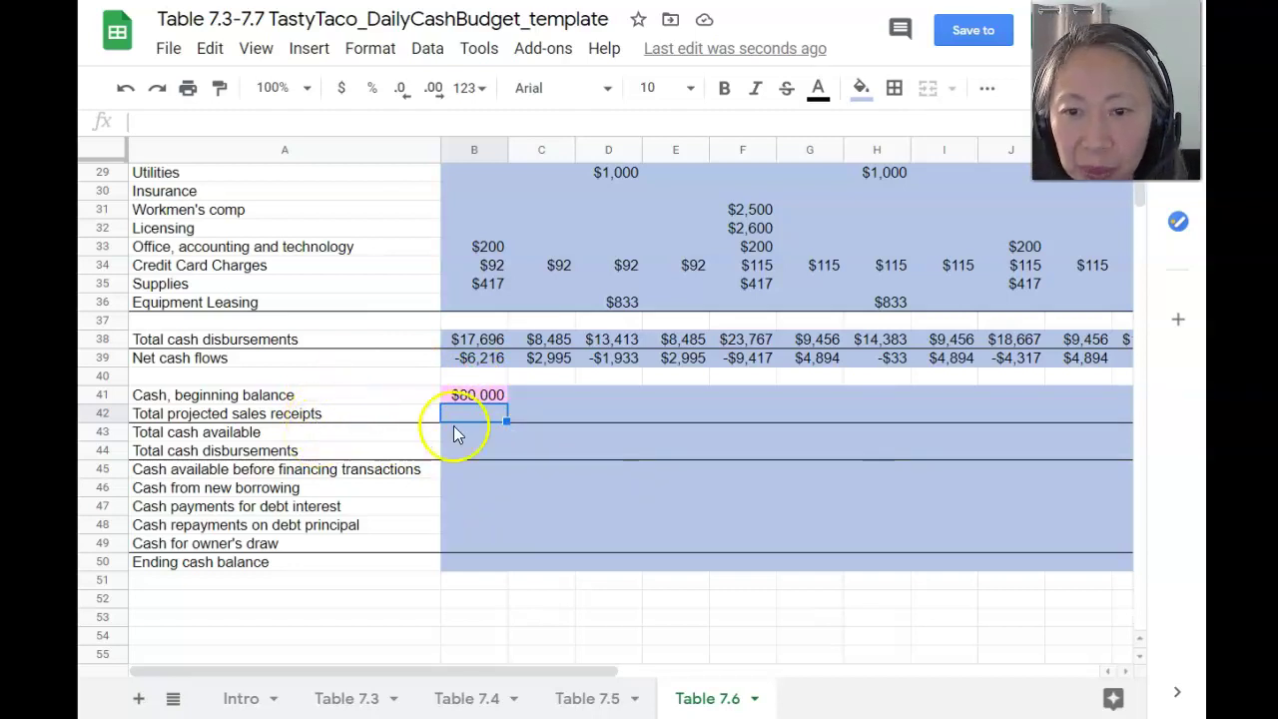
pyautogui.write('=')
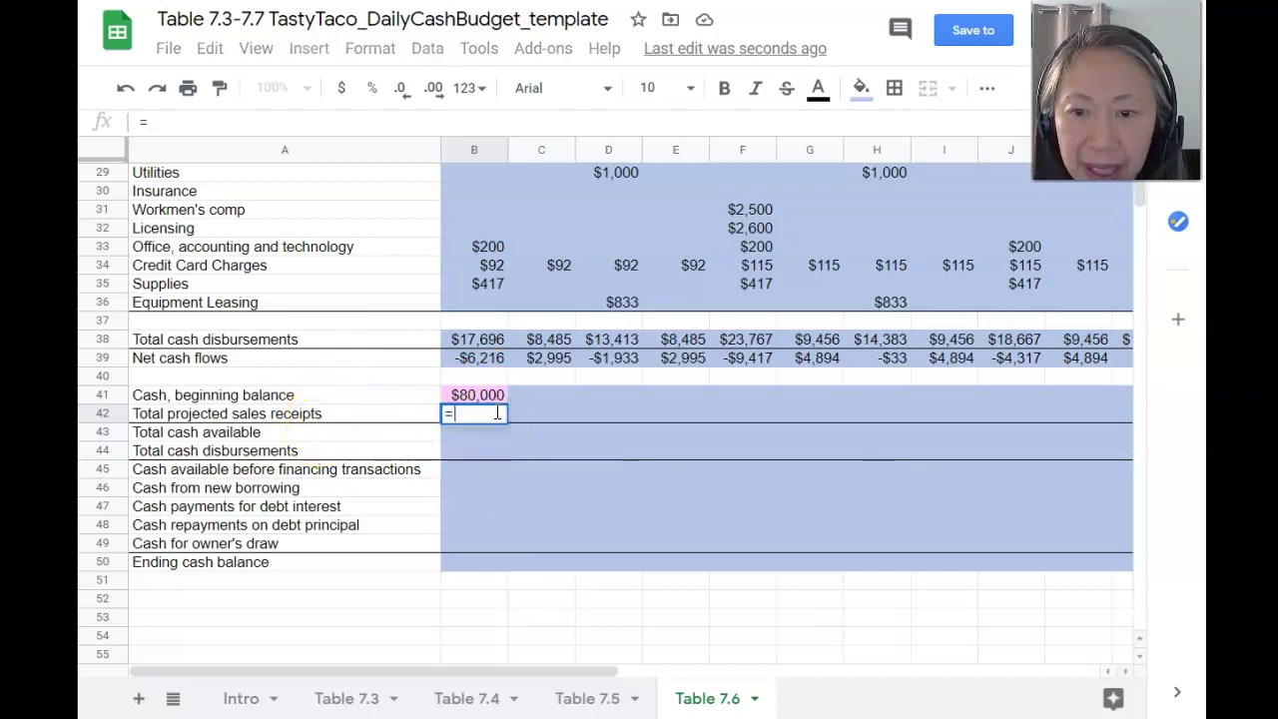
pyautogui.scroll(5, 559, 471)
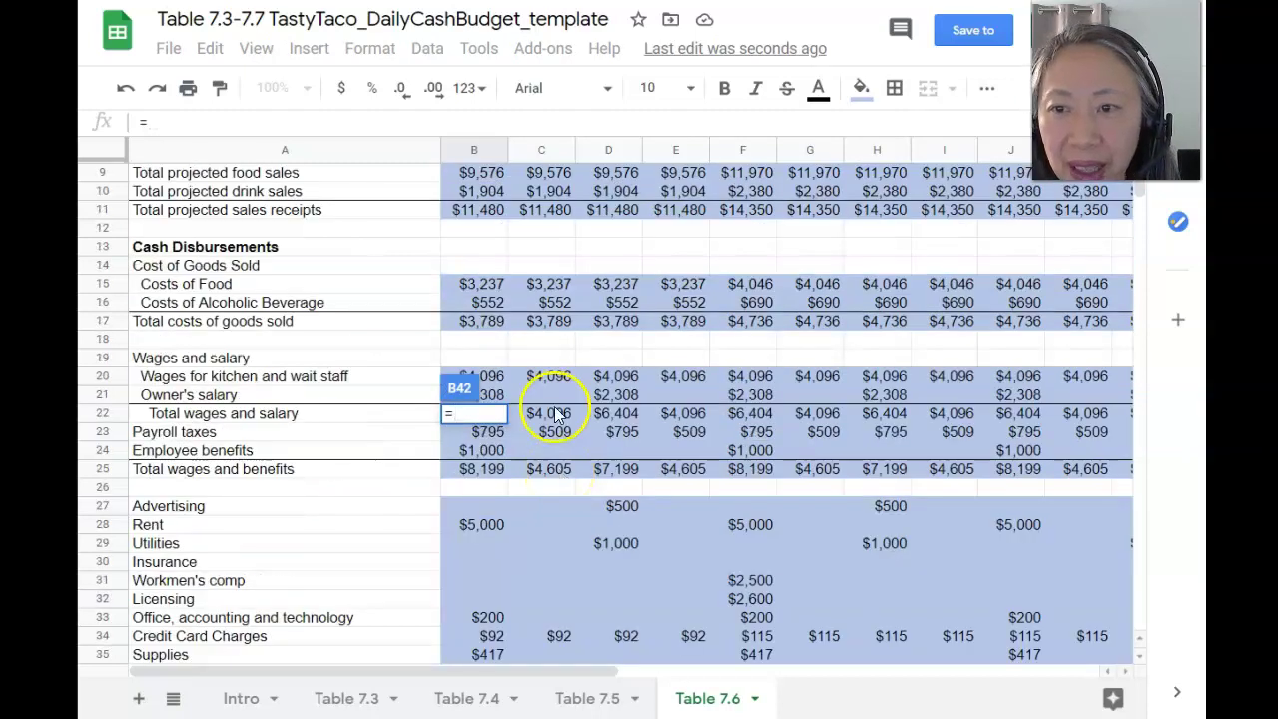
pyautogui.scroll(3, 547, 405)
pyautogui.scroll(-3, 532, 421)
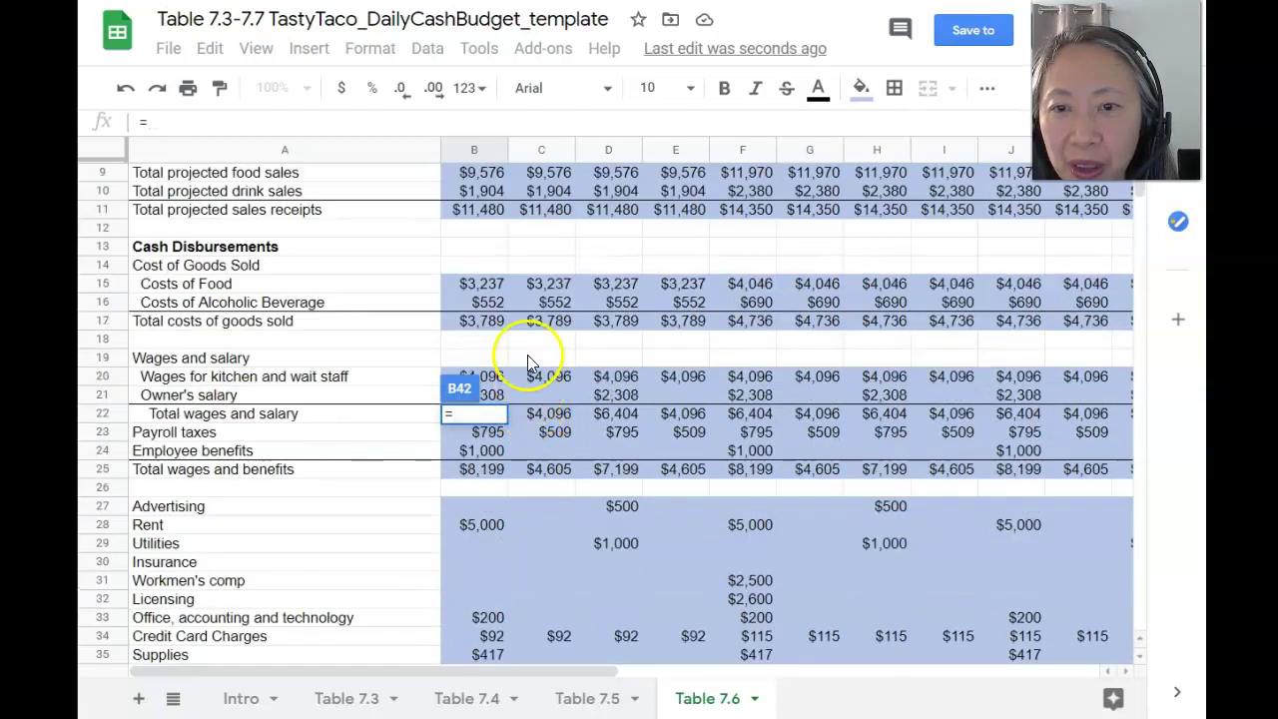
pyautogui.click(487, 214)
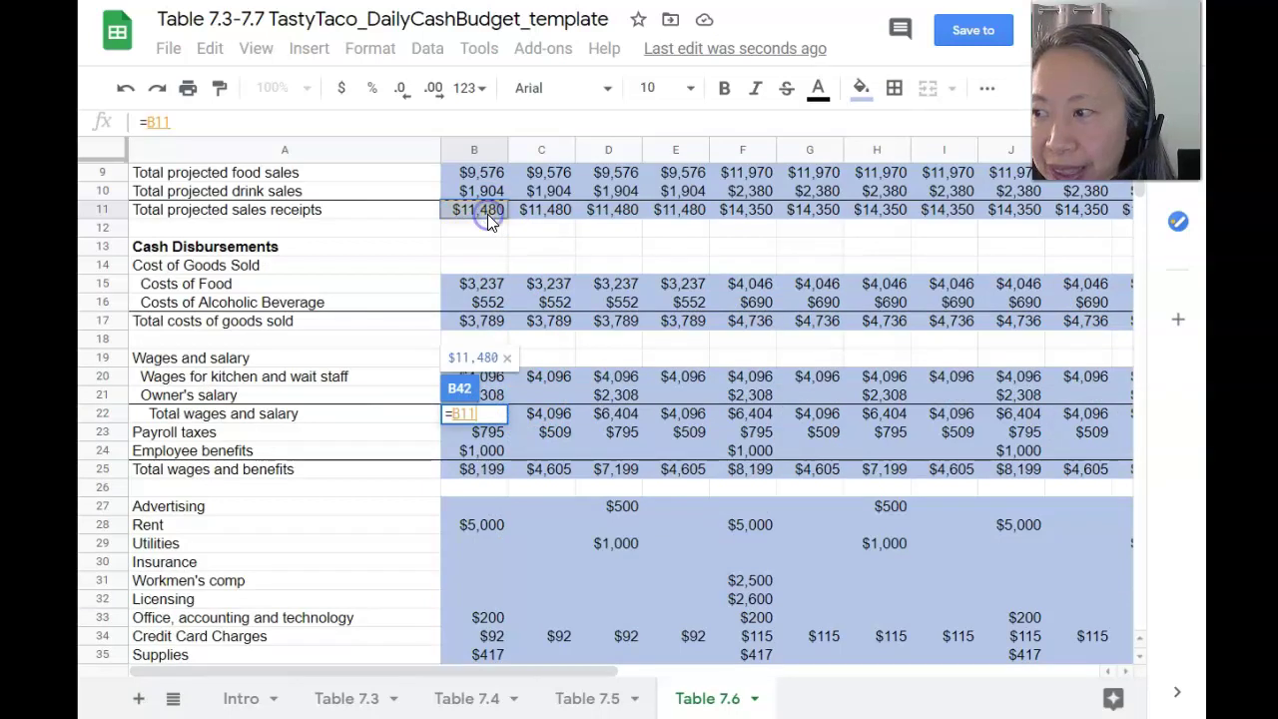
pyautogui.press('Return')
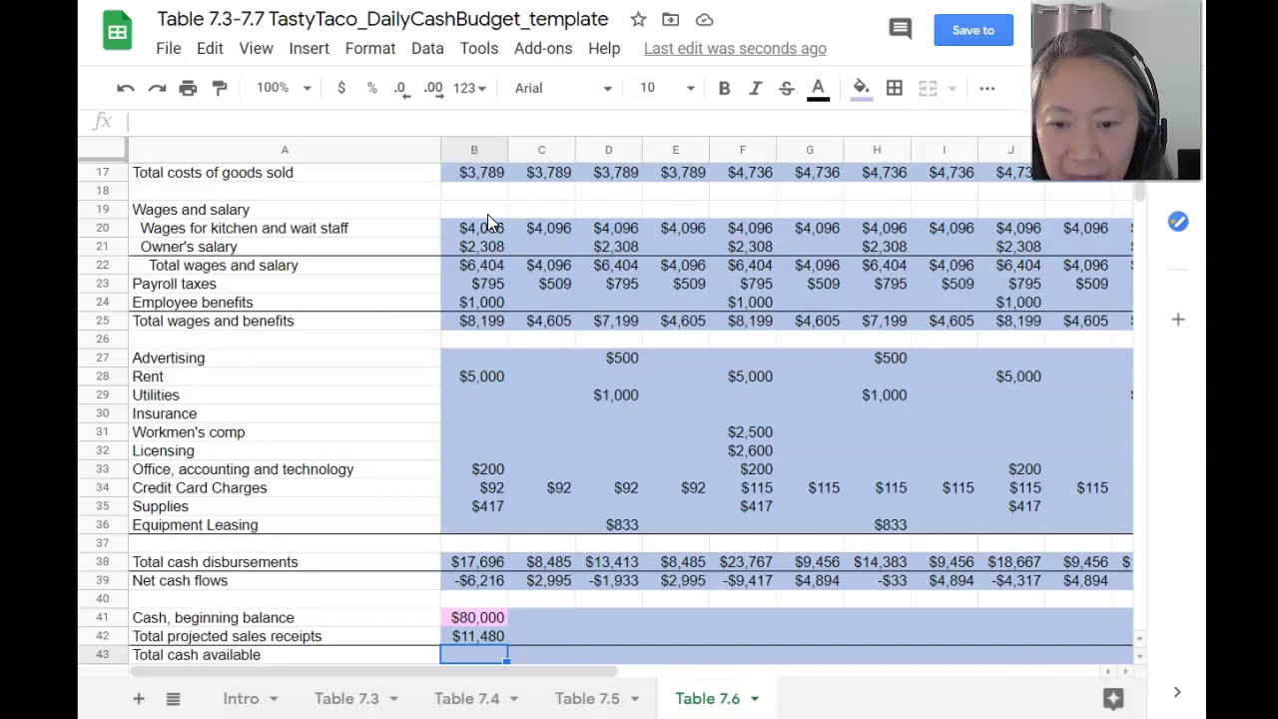
# Calculate the first week's total cash available in B43 as =B41+B42 and link total cash disbursements in B44 with =B38
pyautogui.write('=B41')
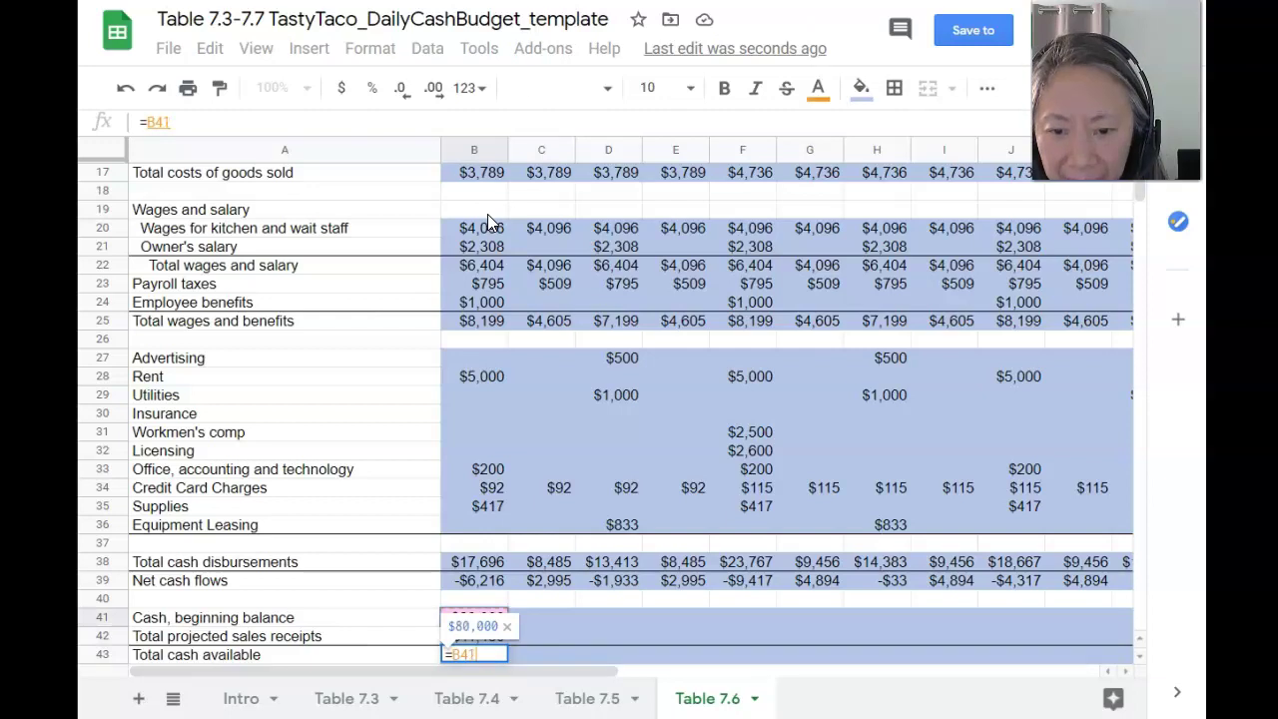
pyautogui.write('+B42')
pyautogui.press('Return')
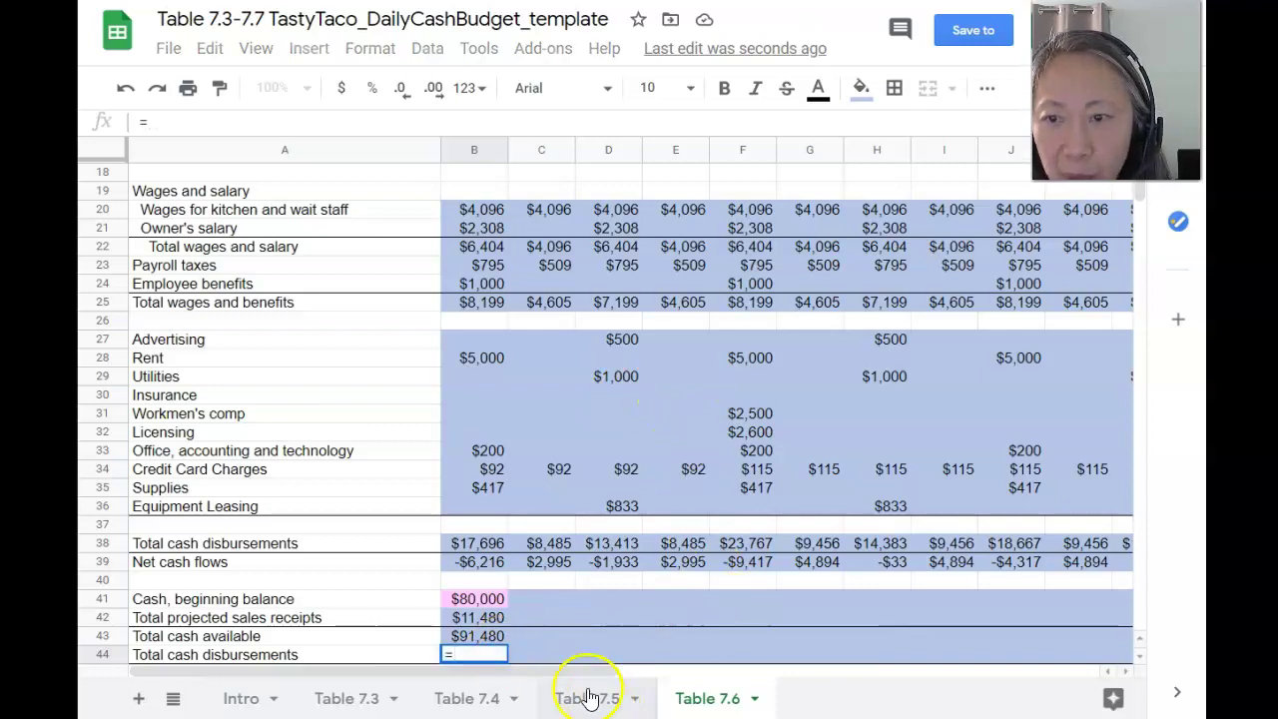
pyautogui.click(484, 547)
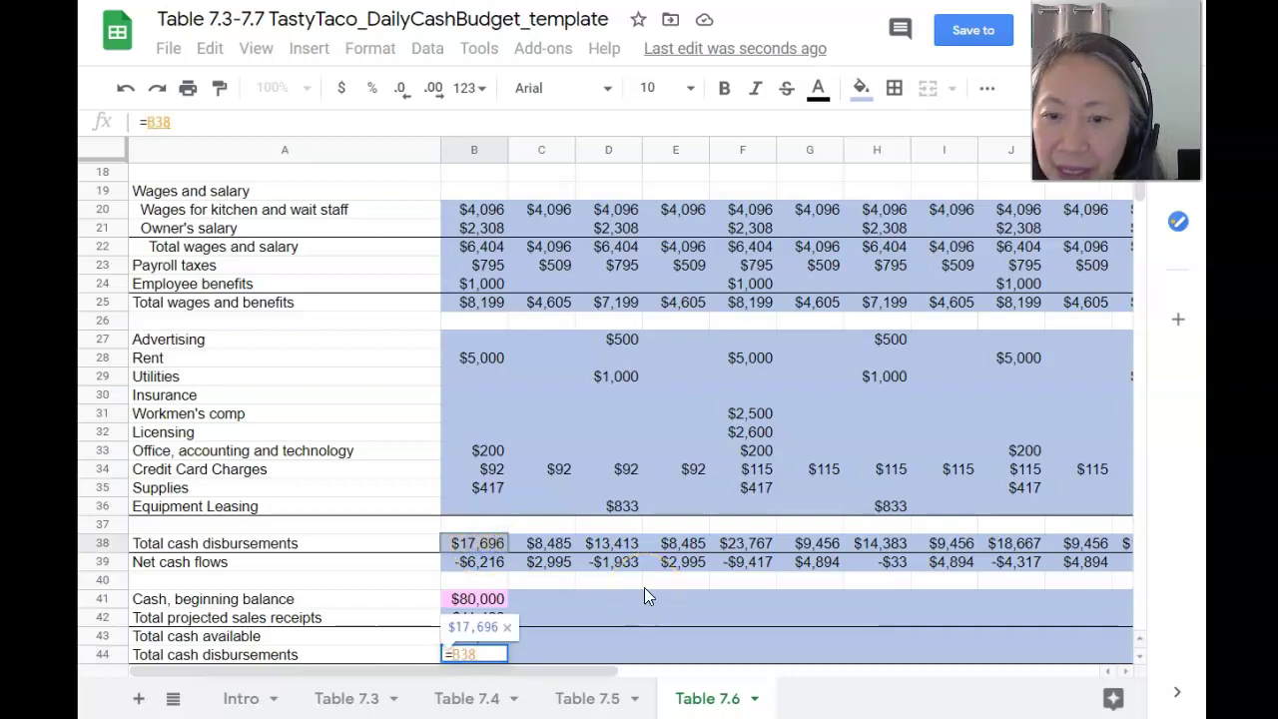
pyautogui.press('Return')
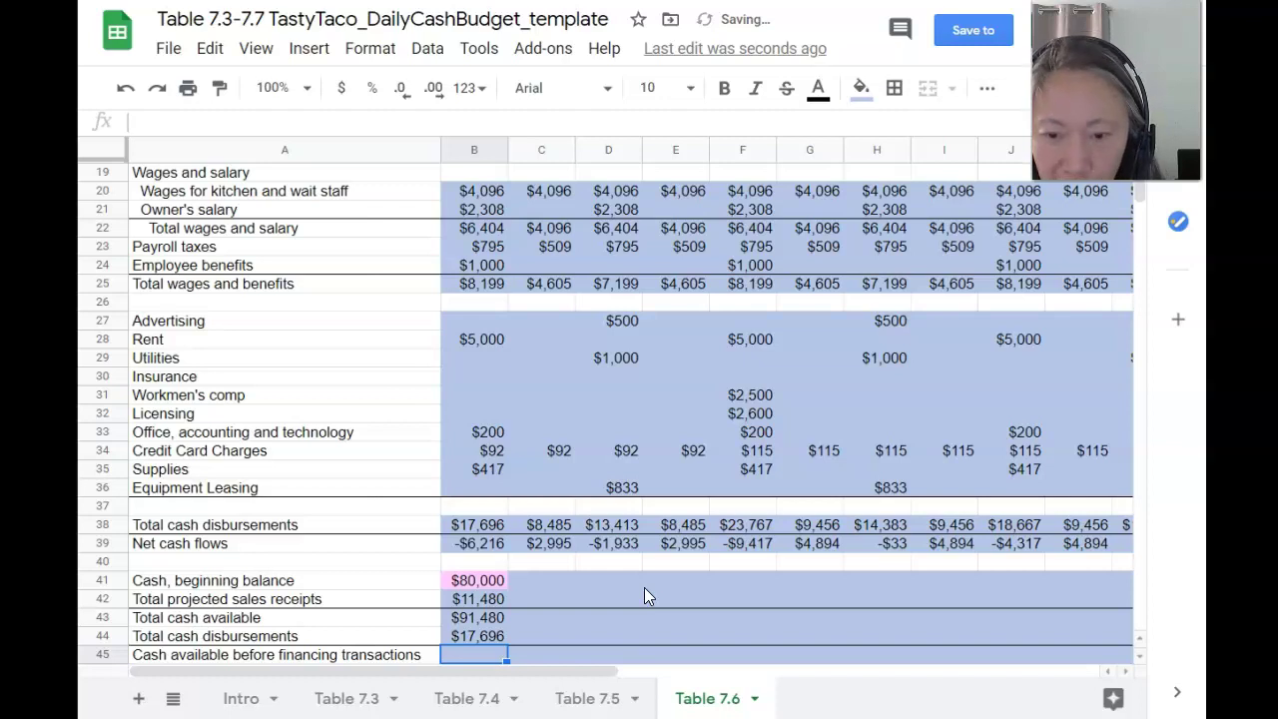
# Calculate the first week's cash available before financing transactions in B45 with the formula =B43-B44
pyautogui.write('=')
pyautogui.press('Up')
pyautogui.press('Up')
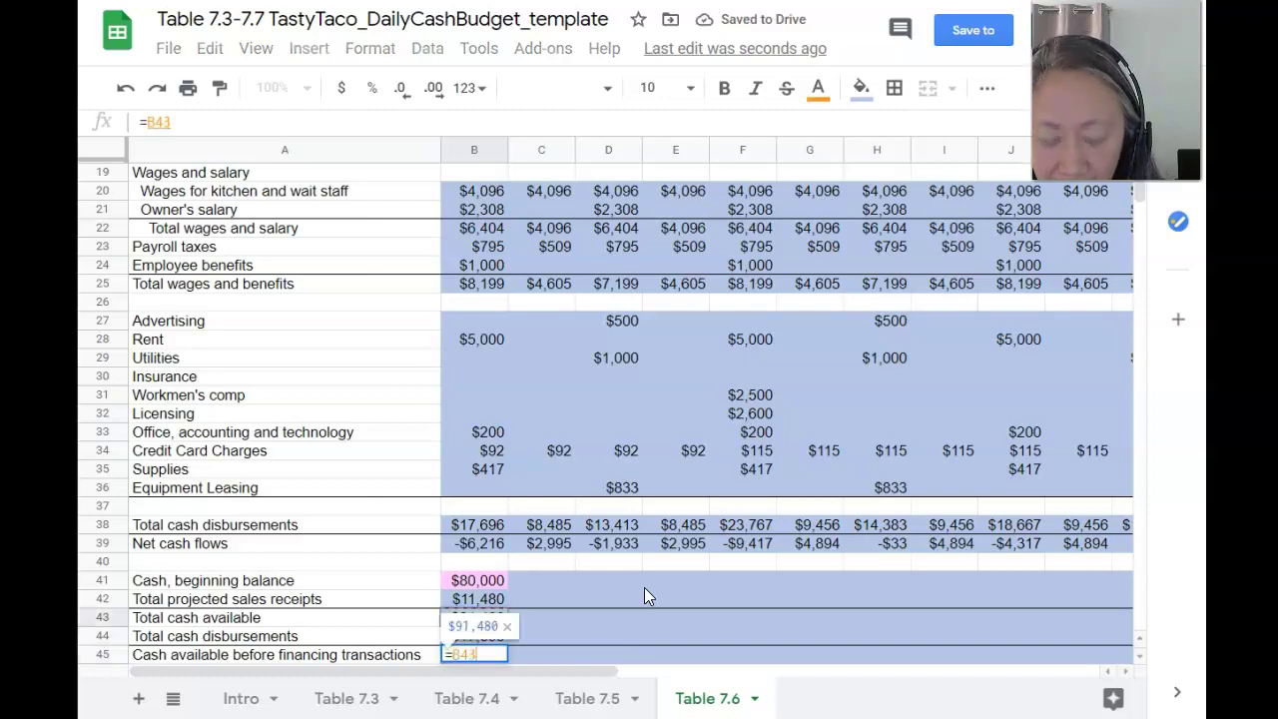
pyautogui.write('-')
pyautogui.press('Up')
pyautogui.press('Return')
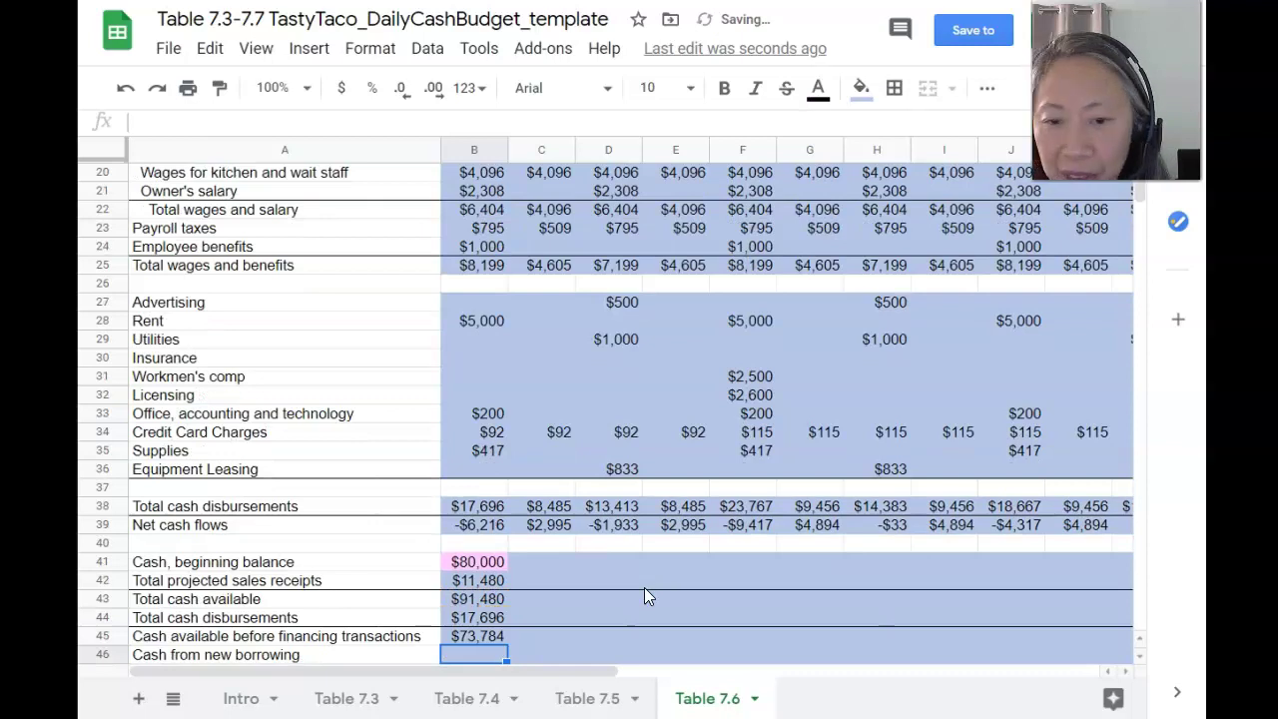
# Calculate the first week's ending cash balance in B50 with the formula =B45+B46-B47-B48-B49
pyautogui.scroll(-3, 644, 595)
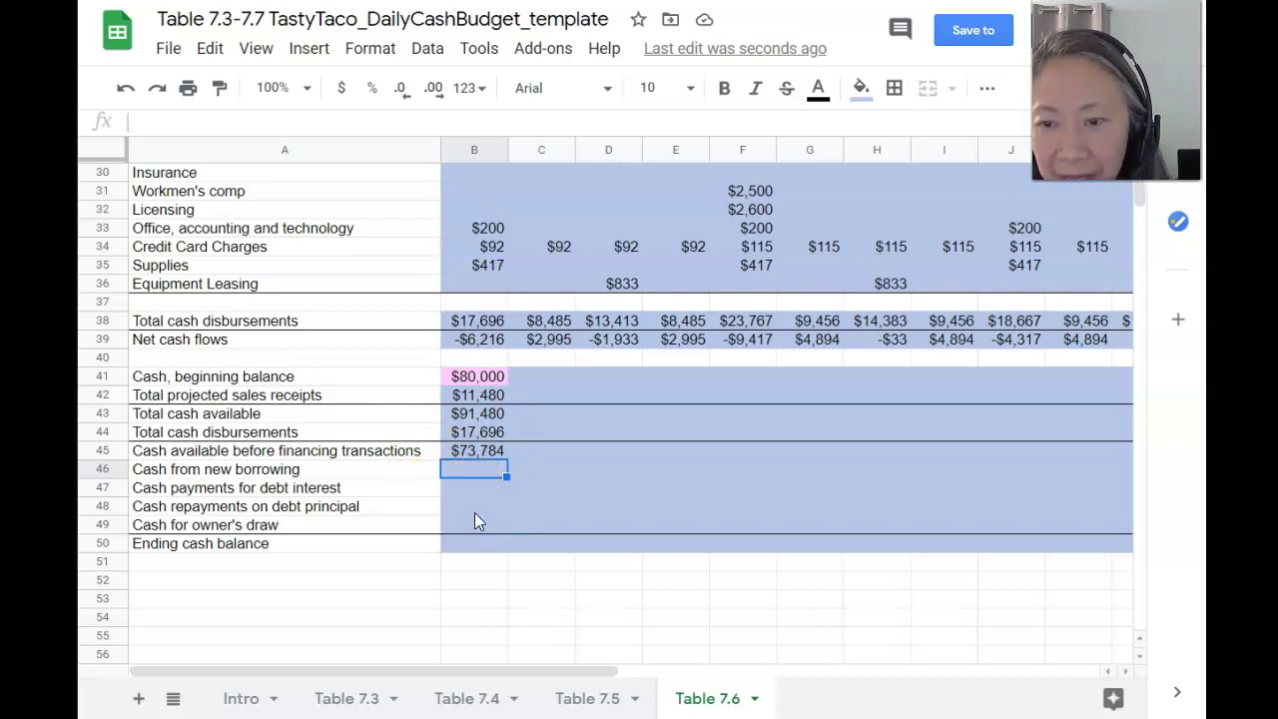
pyautogui.click(463, 545)
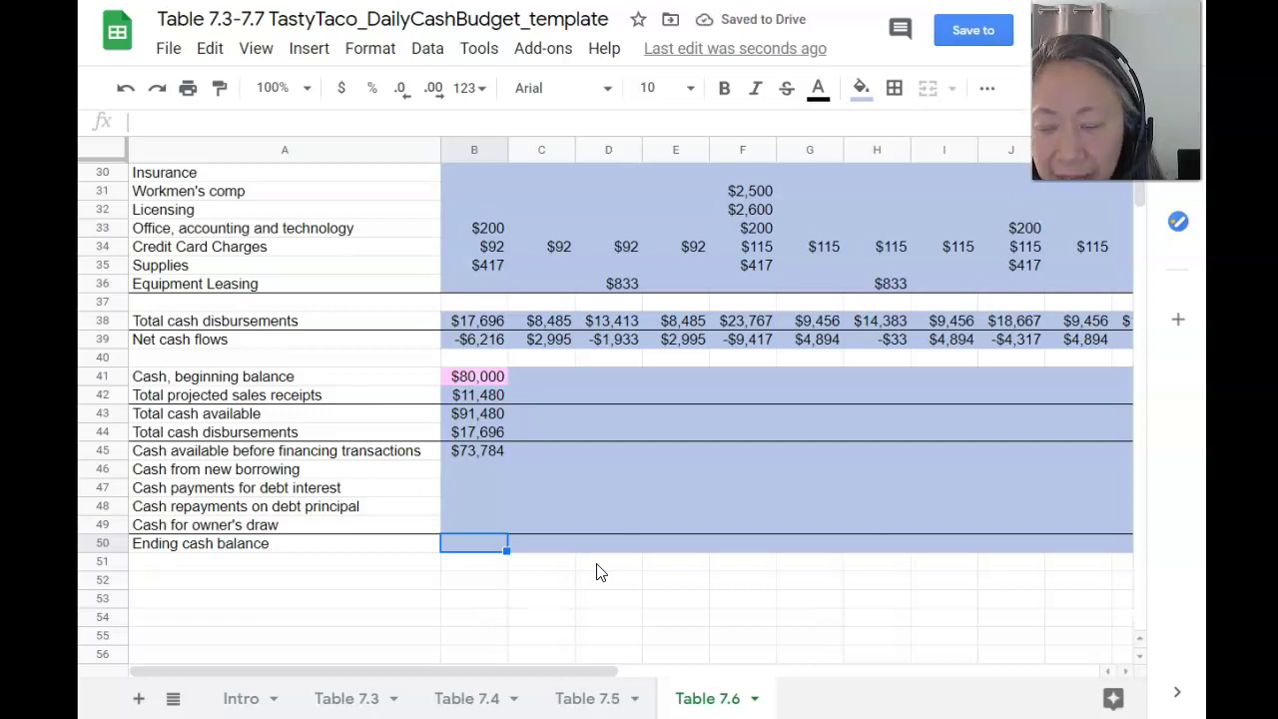
pyautogui.write('=')
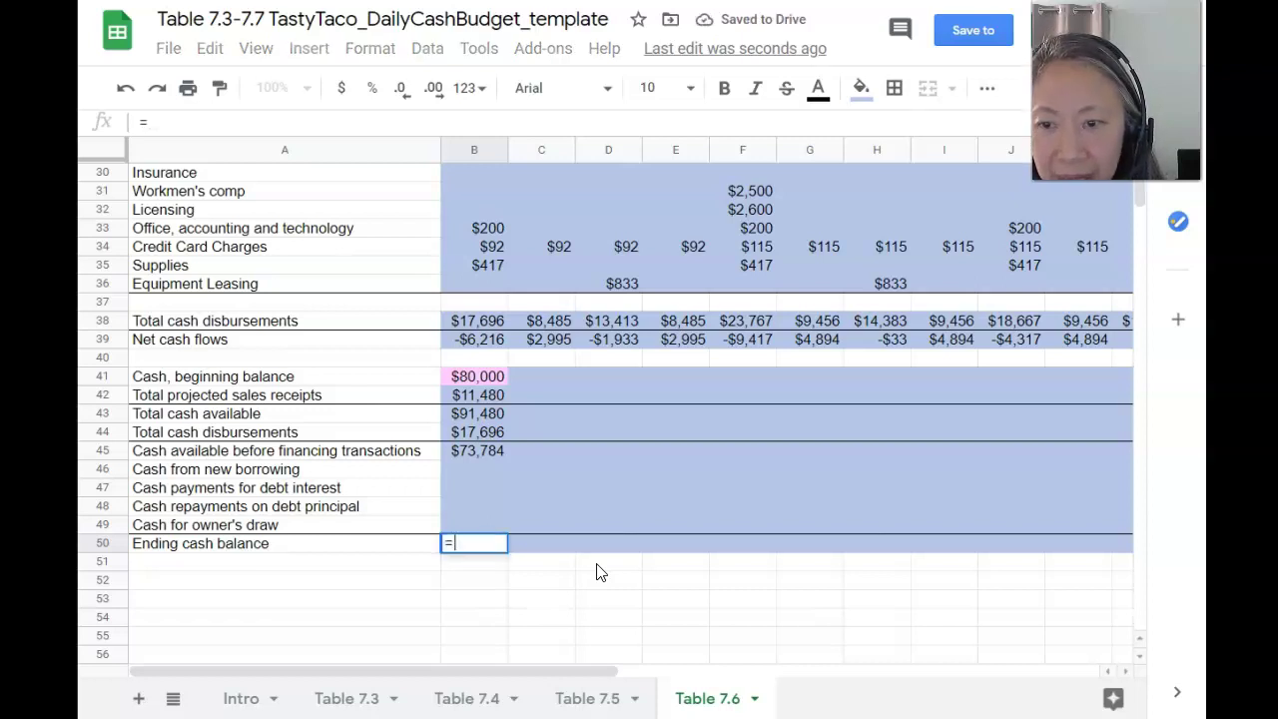
pyautogui.click(479, 450)
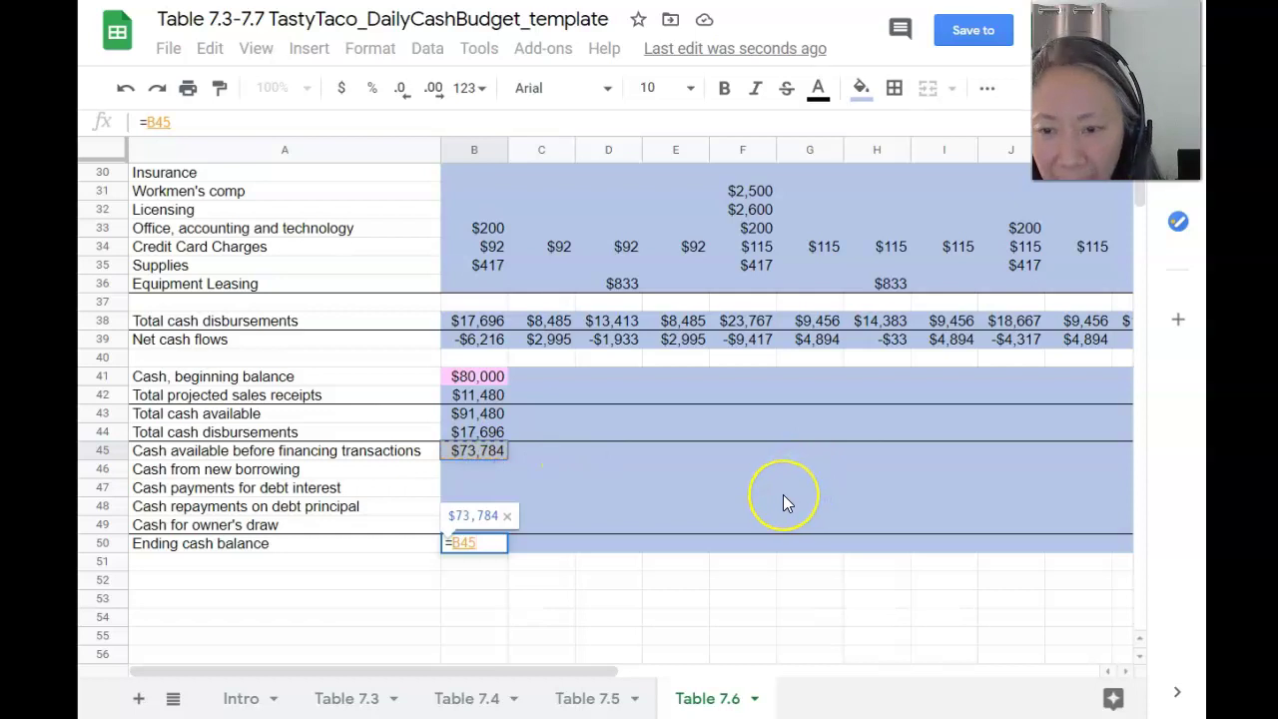
pyautogui.write('+')
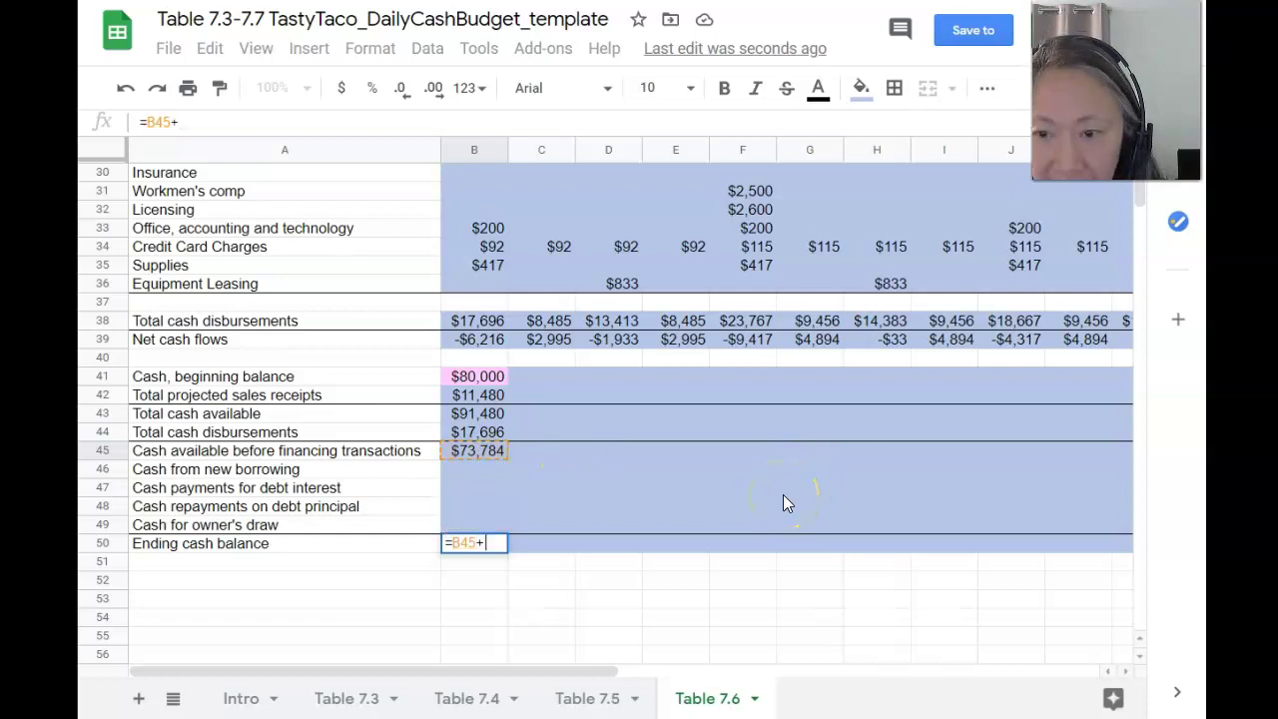
pyautogui.click(485, 468)
pyautogui.write('-')
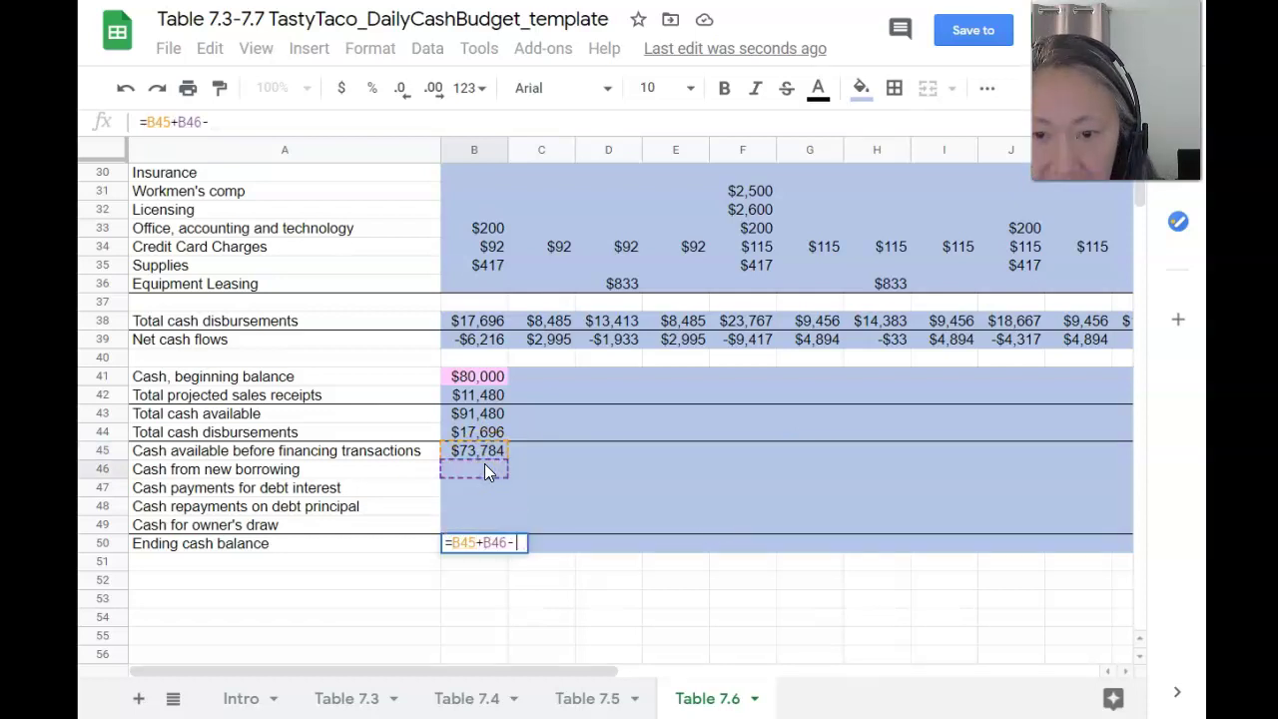
pyautogui.click(463, 486)
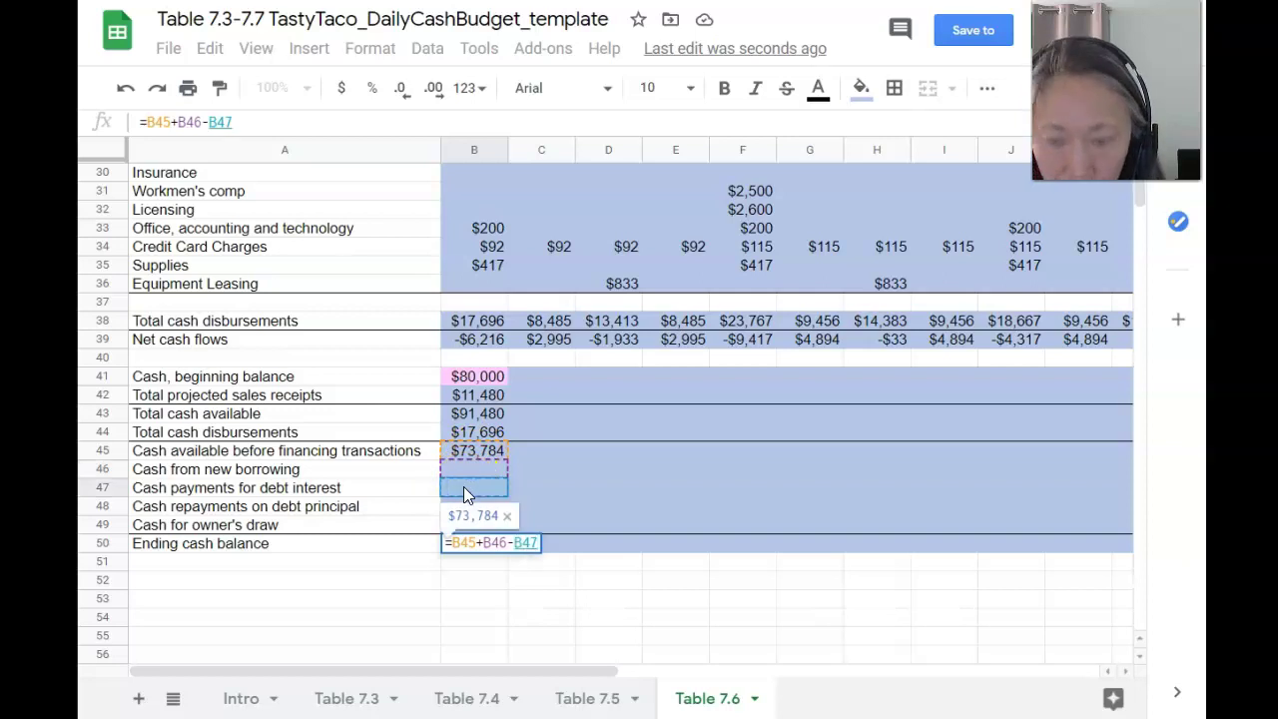
pyautogui.write('-')
pyautogui.click(461, 507)
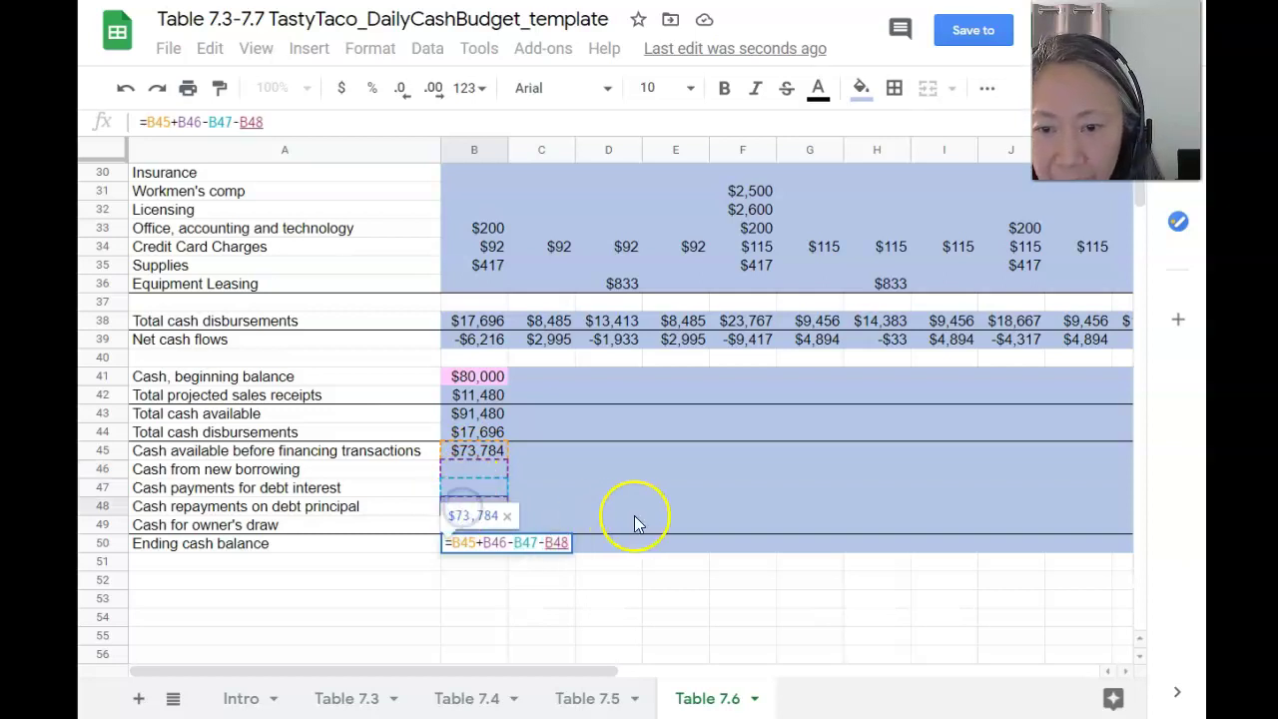
pyautogui.write('-')
pyautogui.click(476, 528)
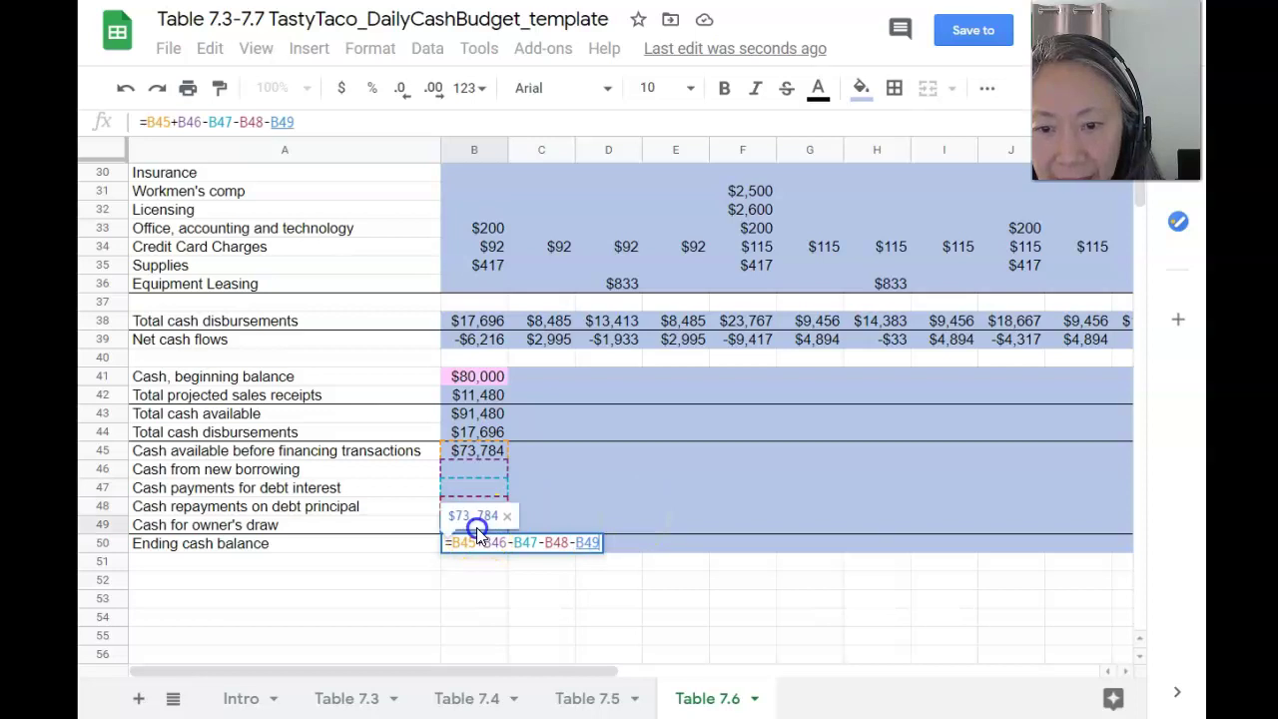
pyautogui.press('Return')
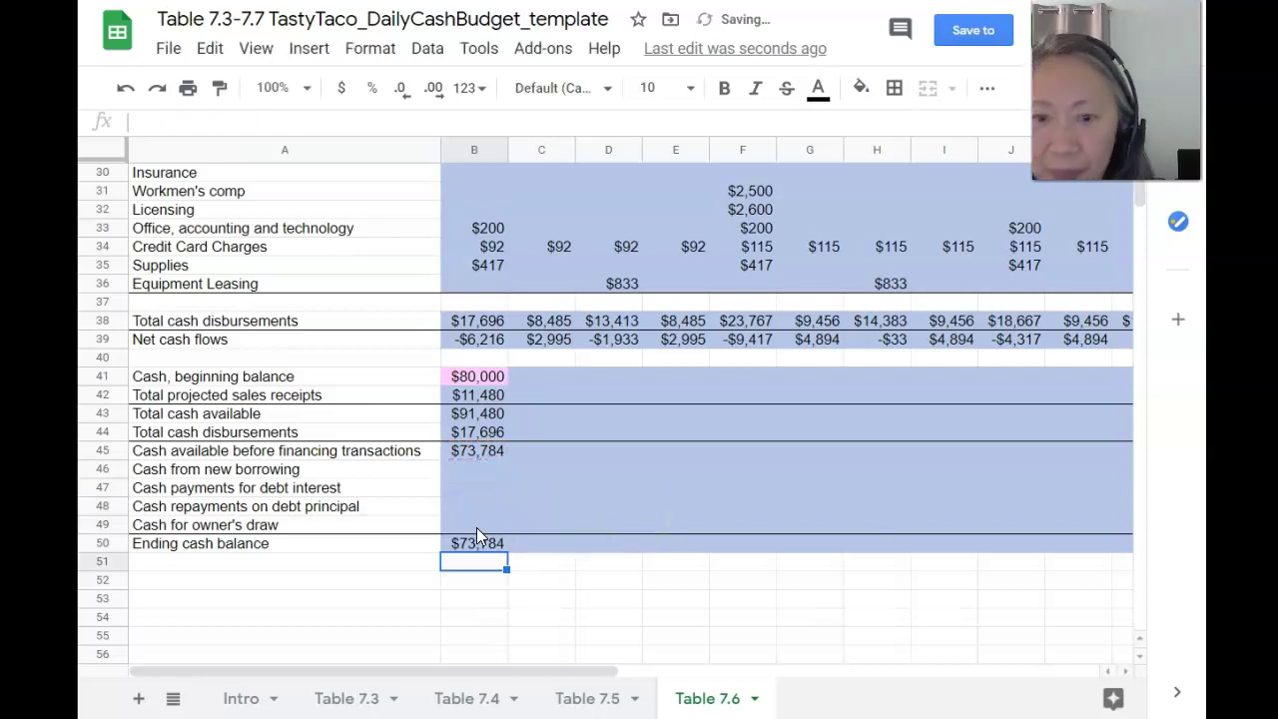
# Set the second week's beginning cash balance in C41 to the first week's ending balance with =B50
pyautogui.click(539, 385)
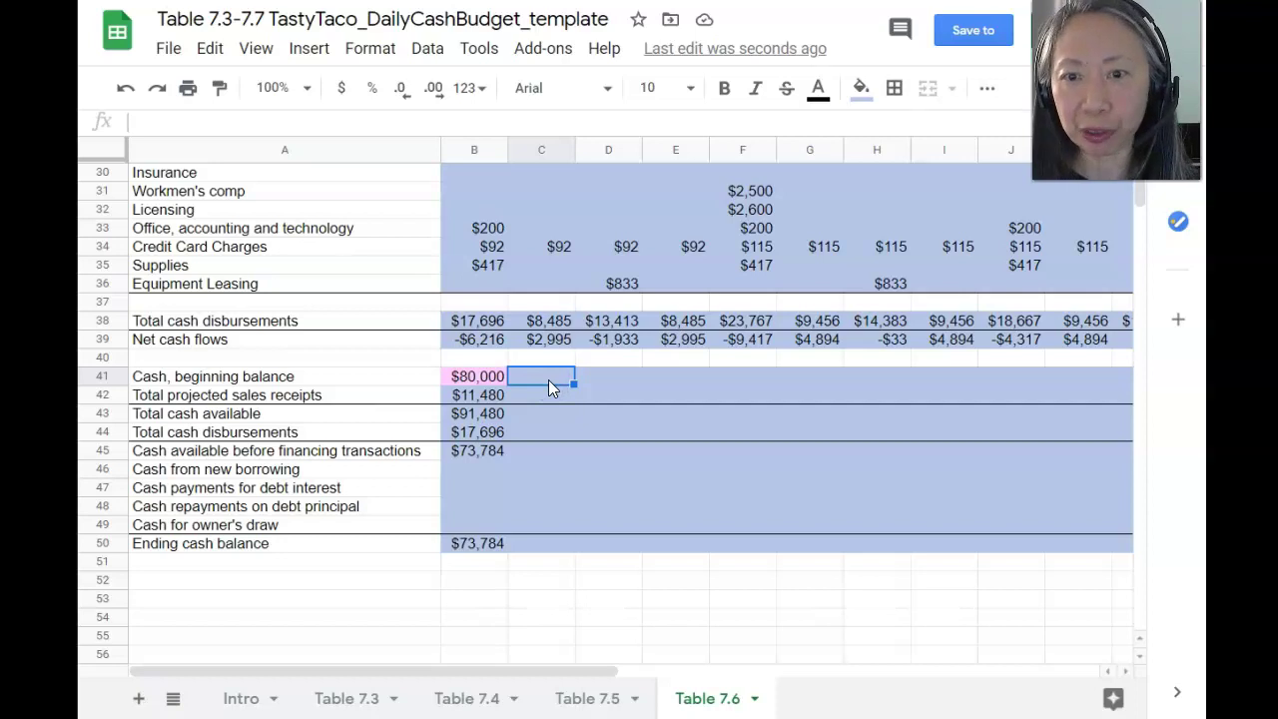
pyautogui.write('=')
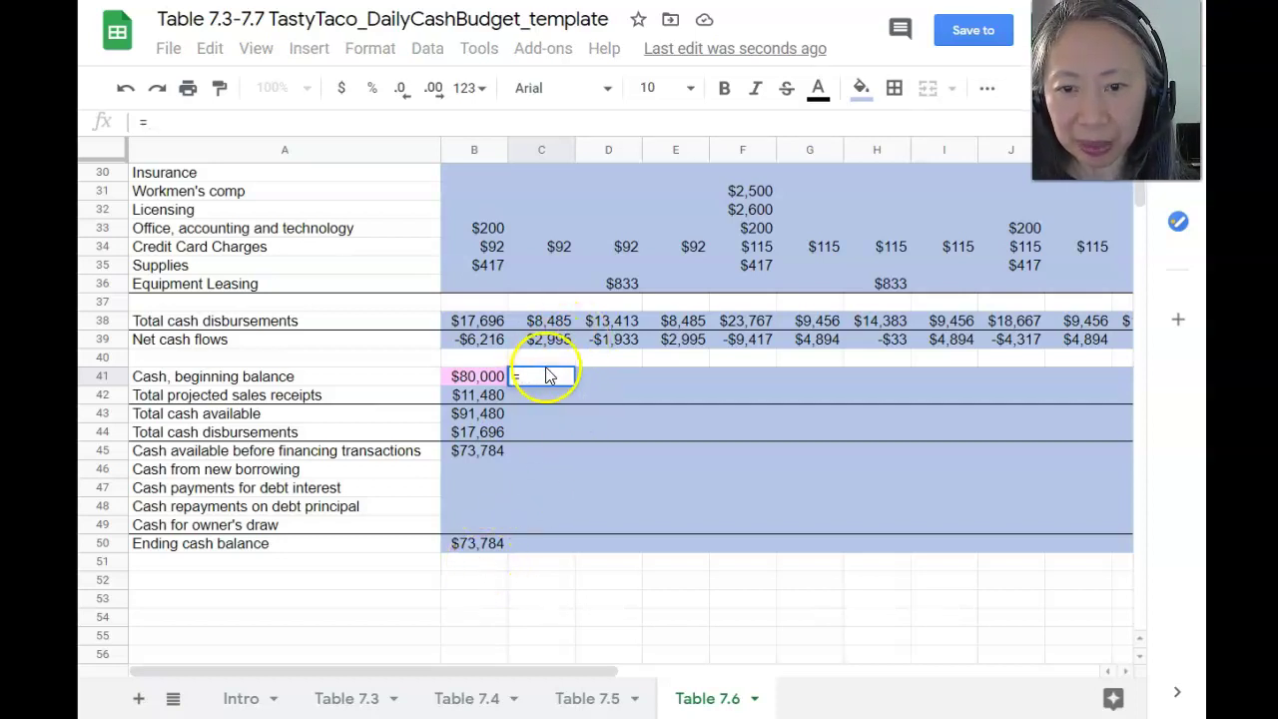
pyautogui.click(473, 542)
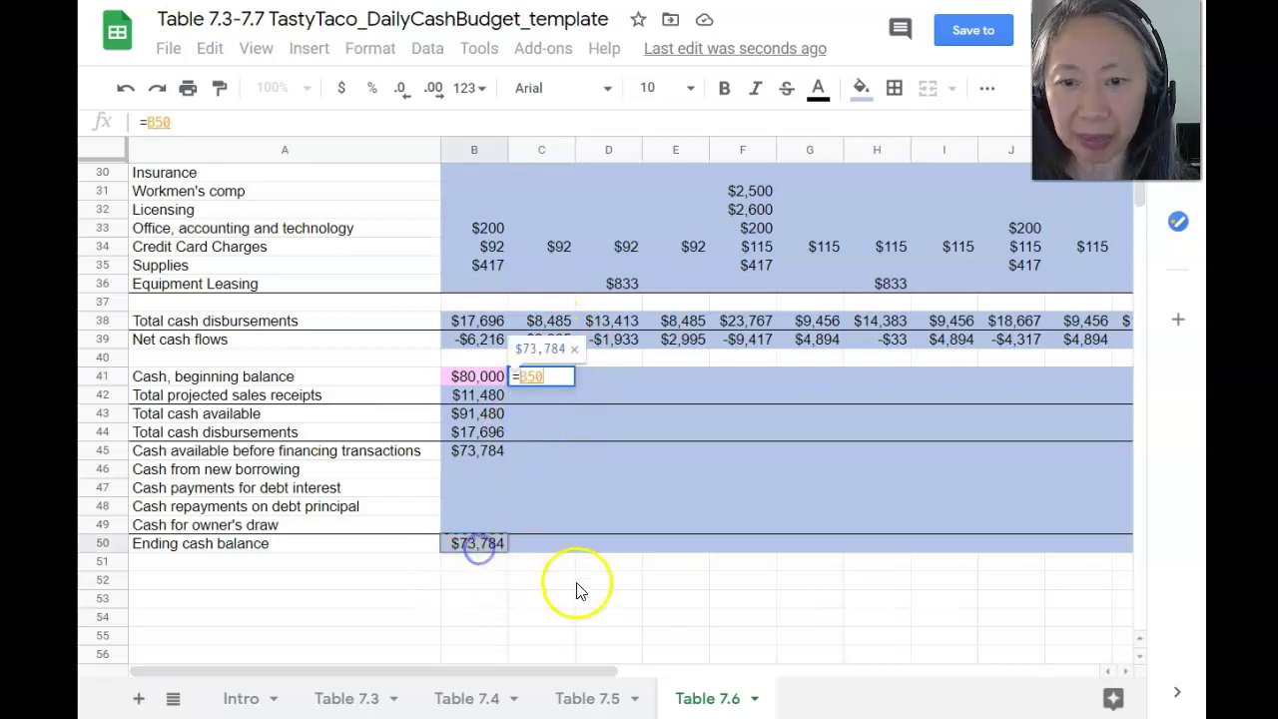
pyautogui.press('Return')
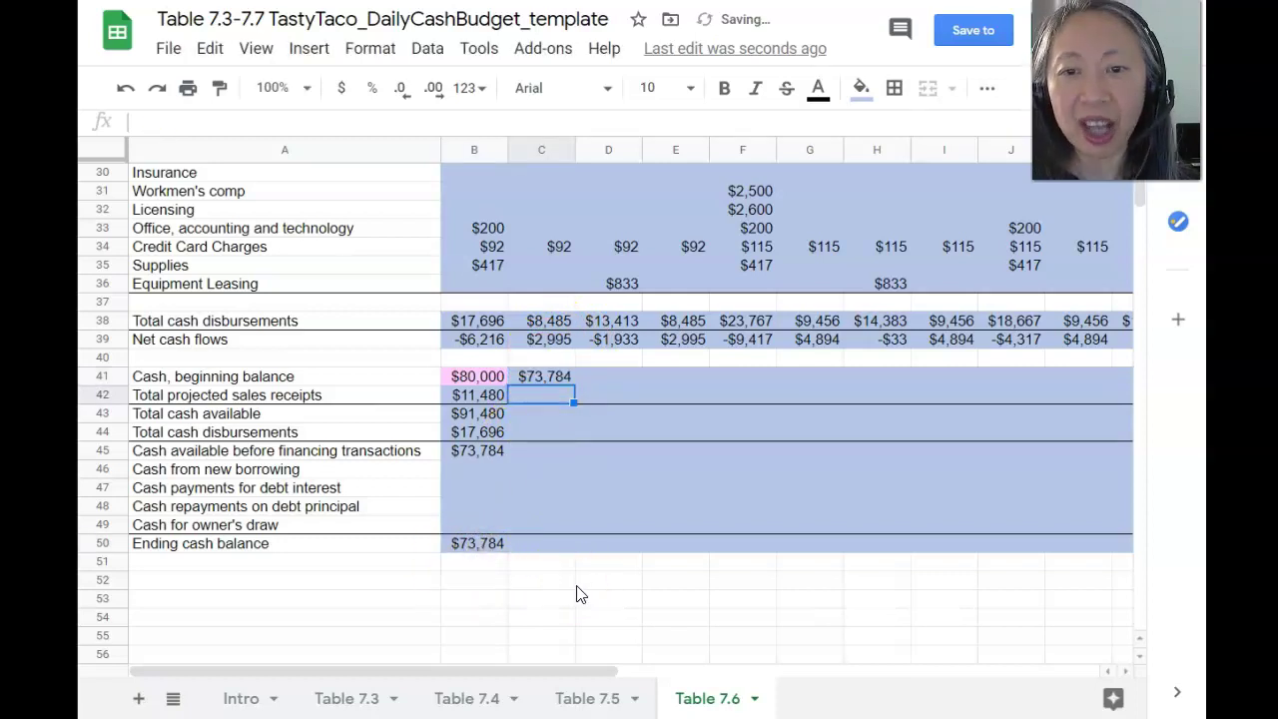
# Copy the first week's cash balance formulas from B42:B50 into the second week, C42:C50
pyautogui.press('Left')
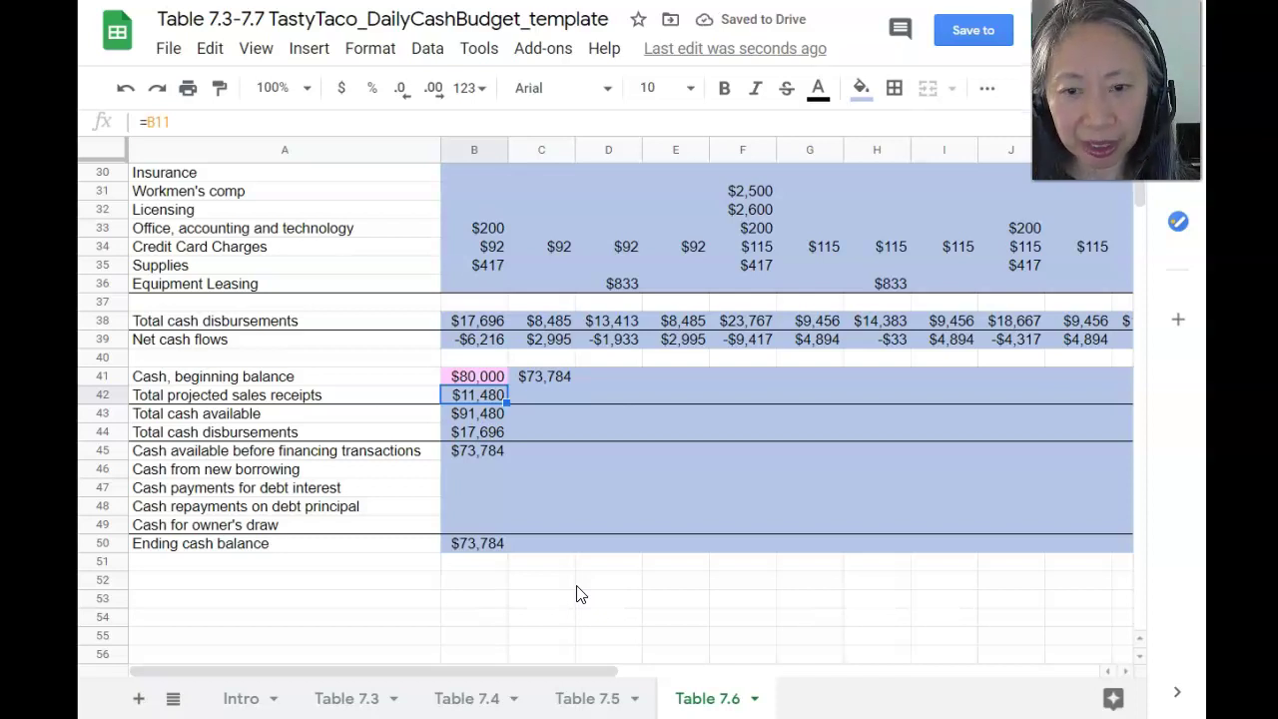
pyautogui.hotkey('shift', 'Down')
pyautogui.hotkey('shift', 'Down')
pyautogui.hotkey('shift', 'Down')
pyautogui.hotkey('shift', 'Down')
pyautogui.hotkey('shift', 'Down')
pyautogui.hotkey('shift', 'Down')
pyautogui.hotkey('shift', 'Down')
pyautogui.hotkey('shift', 'Down')
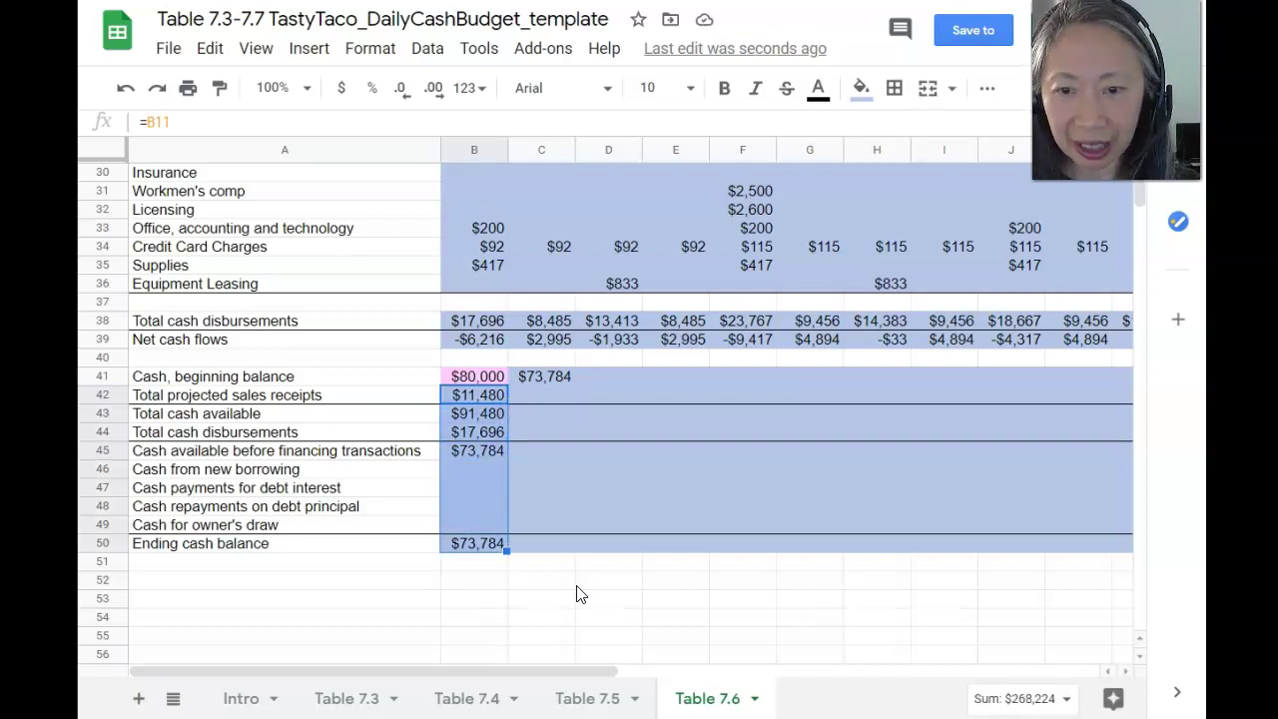
pyautogui.hotkey('ctrl', 'c')
pyautogui.press('Right')
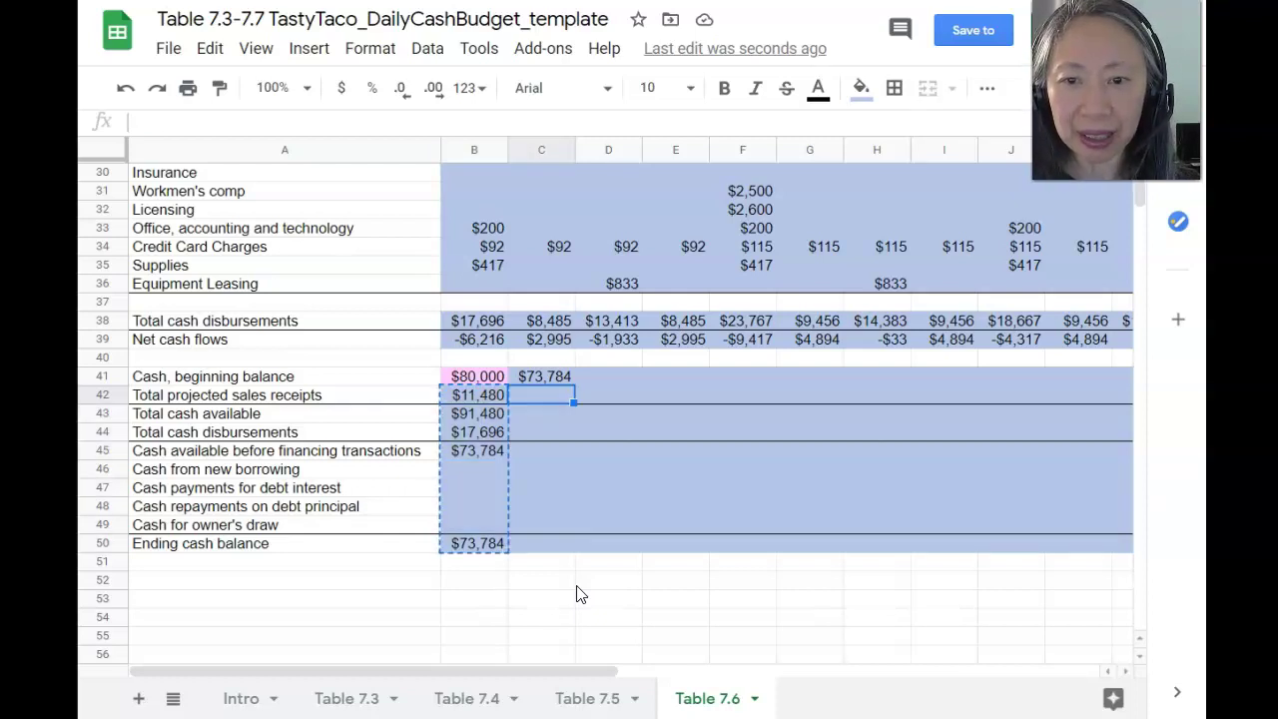
pyautogui.hotkey('ctrl', 'v')
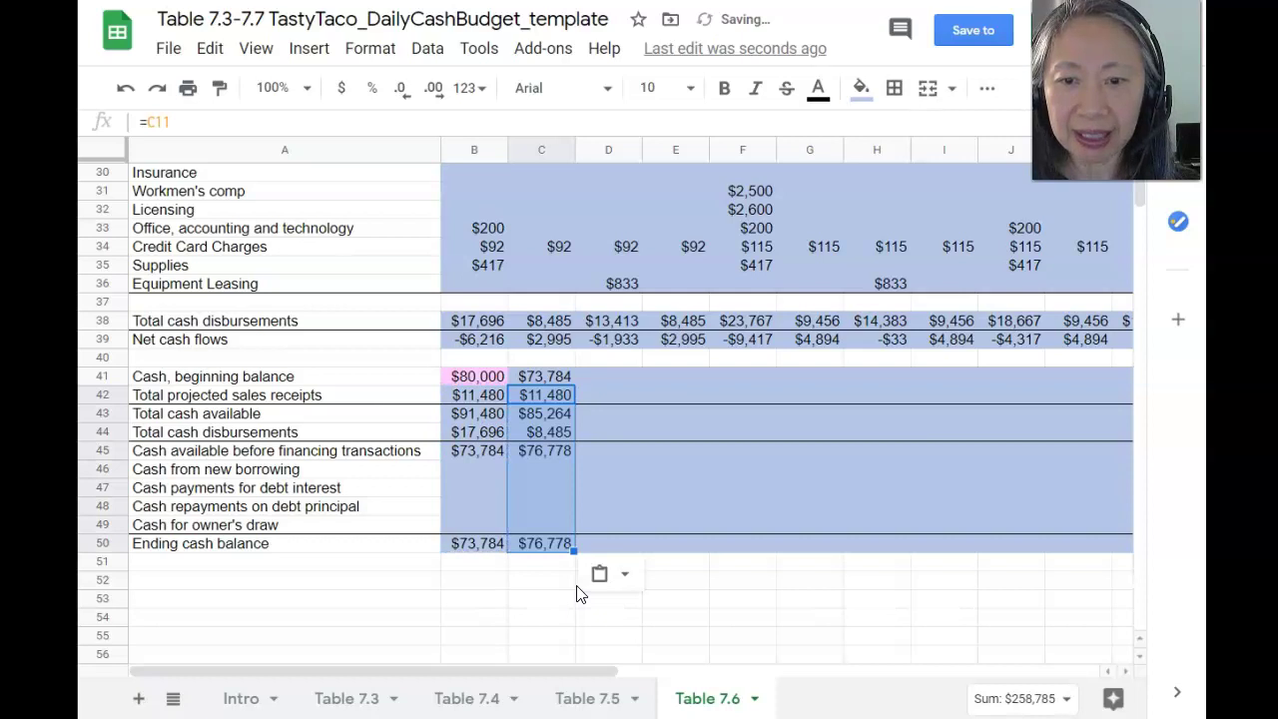
pyautogui.press('Up')
pyautogui.press('Down')
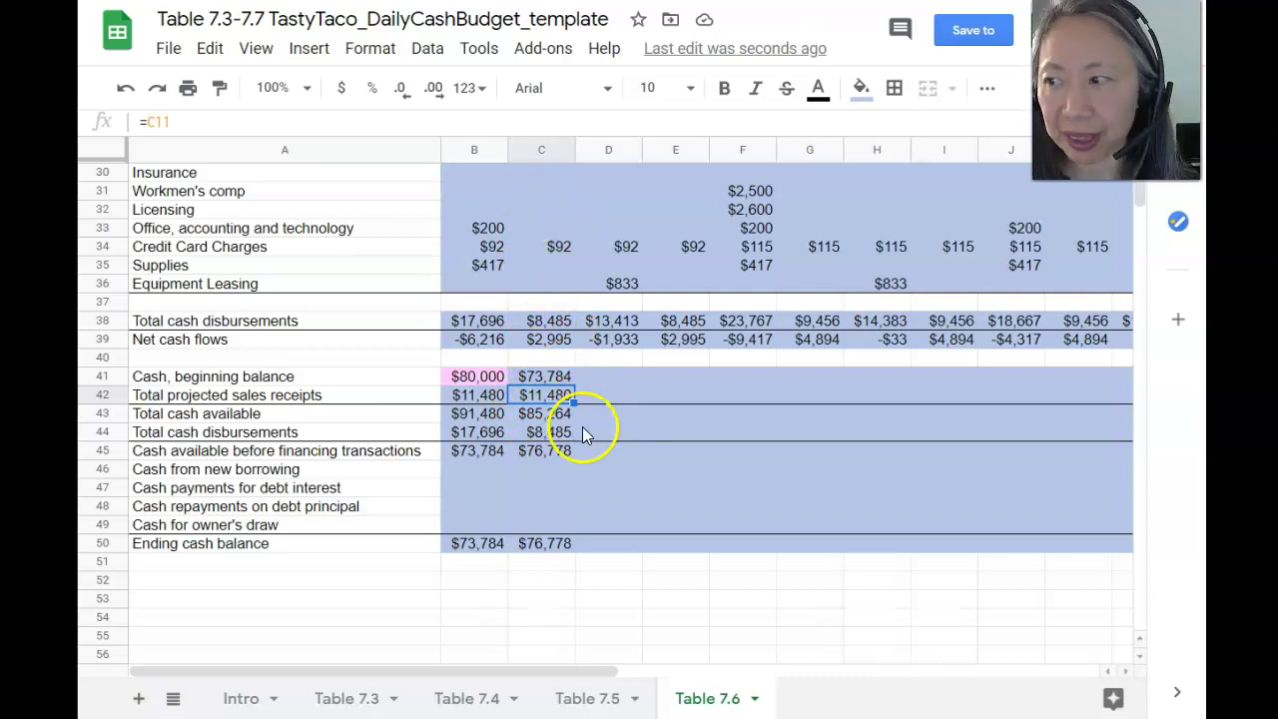
# Copy the second week's full cash balance formulas from C41:C50 across the remaining weeks in D41:N50
pyautogui.click(548, 377)
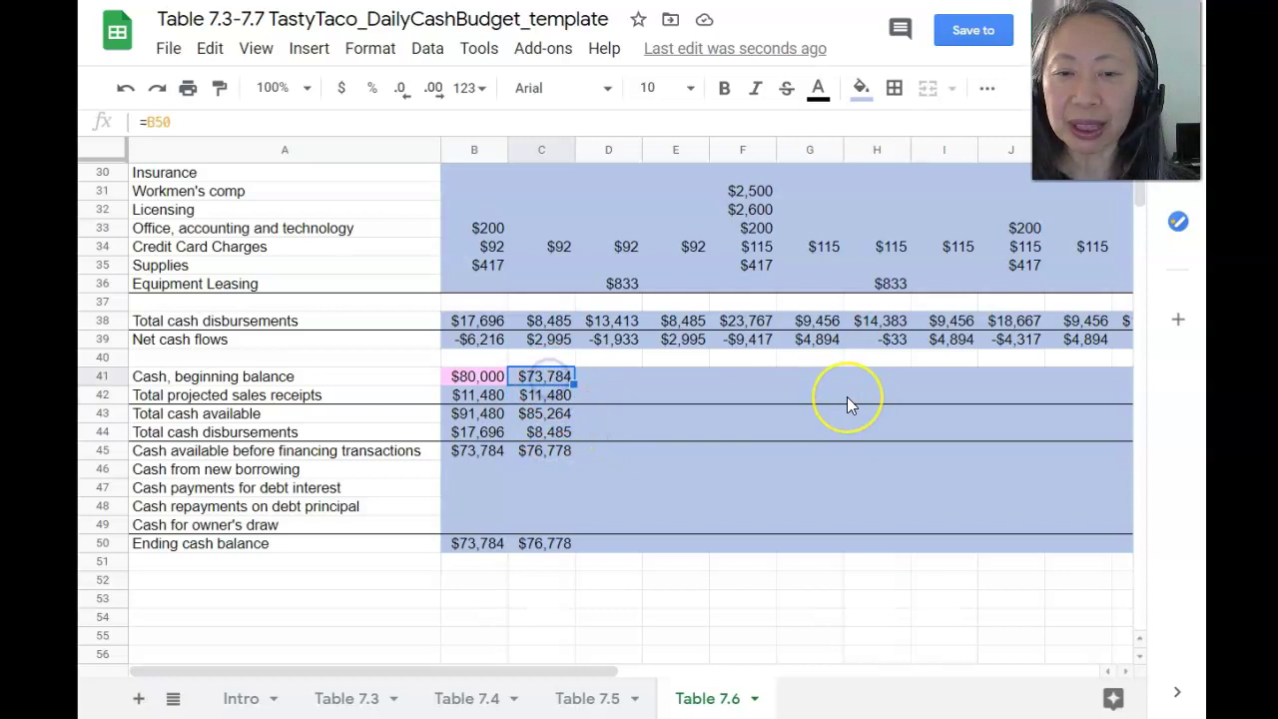
pyautogui.hotkey('shift', 'Down')
pyautogui.hotkey('shift', 'Down')
pyautogui.hotkey('shift', 'Down')
pyautogui.hotkey('shift', 'Down')
pyautogui.hotkey('shift', 'Down')
pyautogui.hotkey('shift', 'Down')
pyautogui.hotkey('shift', 'Down')
pyautogui.hotkey('shift', 'Down')
pyautogui.hotkey('shift', 'Down')
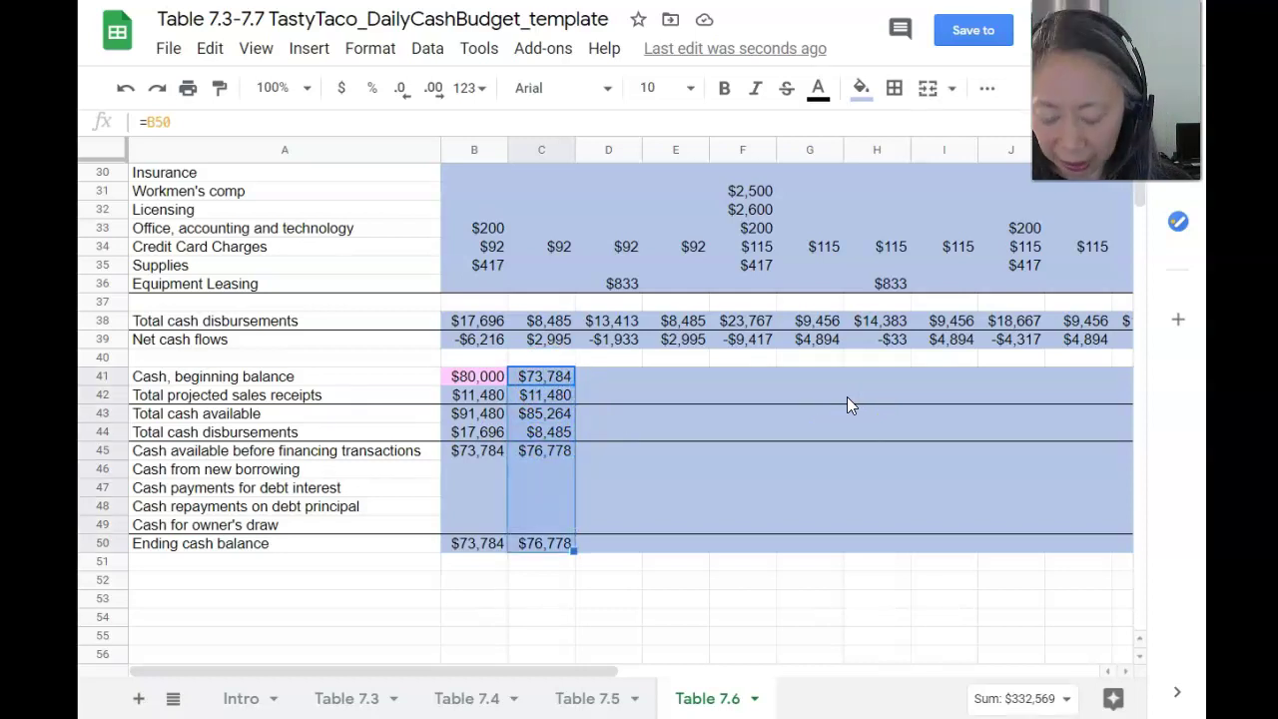
pyautogui.hotkey('ctrl', 'c')
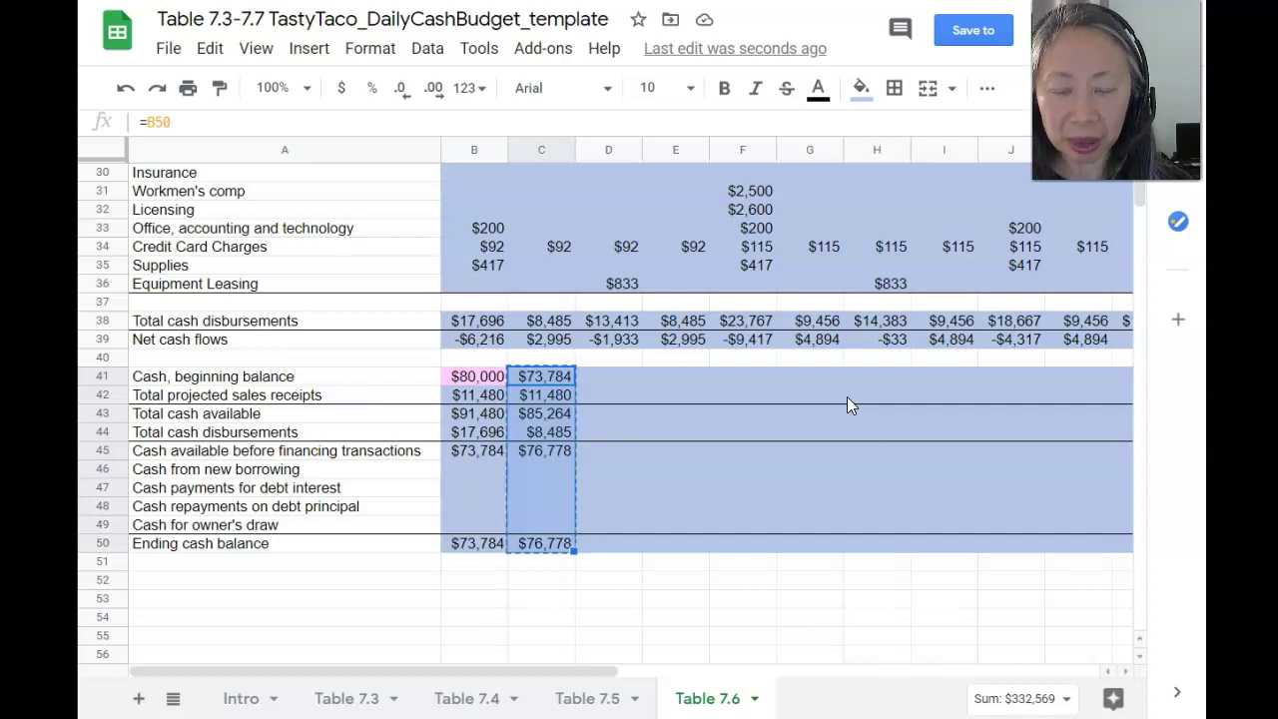
pyautogui.press('Right')
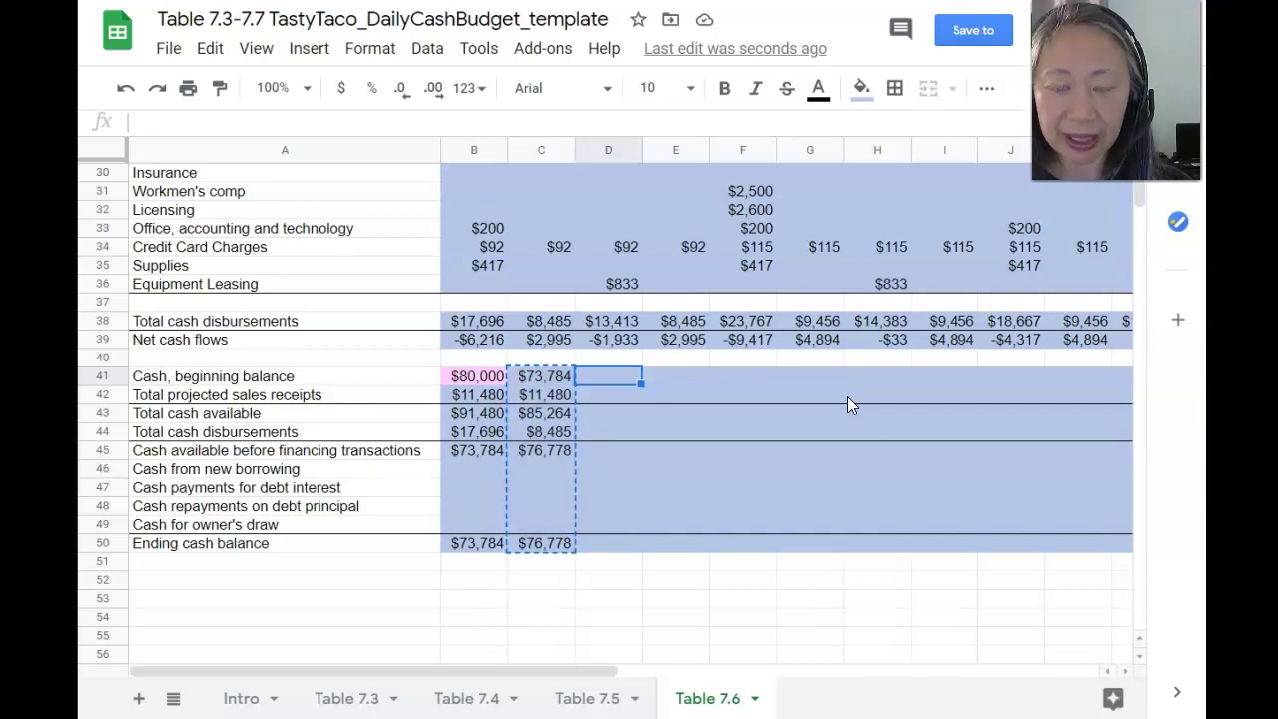
pyautogui.hotkey('shift', 'Right')
pyautogui.hotkey('shift', 'Right')
pyautogui.hotkey('shift', 'Right')
pyautogui.hotkey('shift', 'Right')
pyautogui.hotkey('shift', 'Right')
pyautogui.hotkey('shift', 'Right')
pyautogui.hotkey('shift', 'Right')
pyautogui.hotkey('shift', 'Right')
pyautogui.hotkey('shift', 'Right')
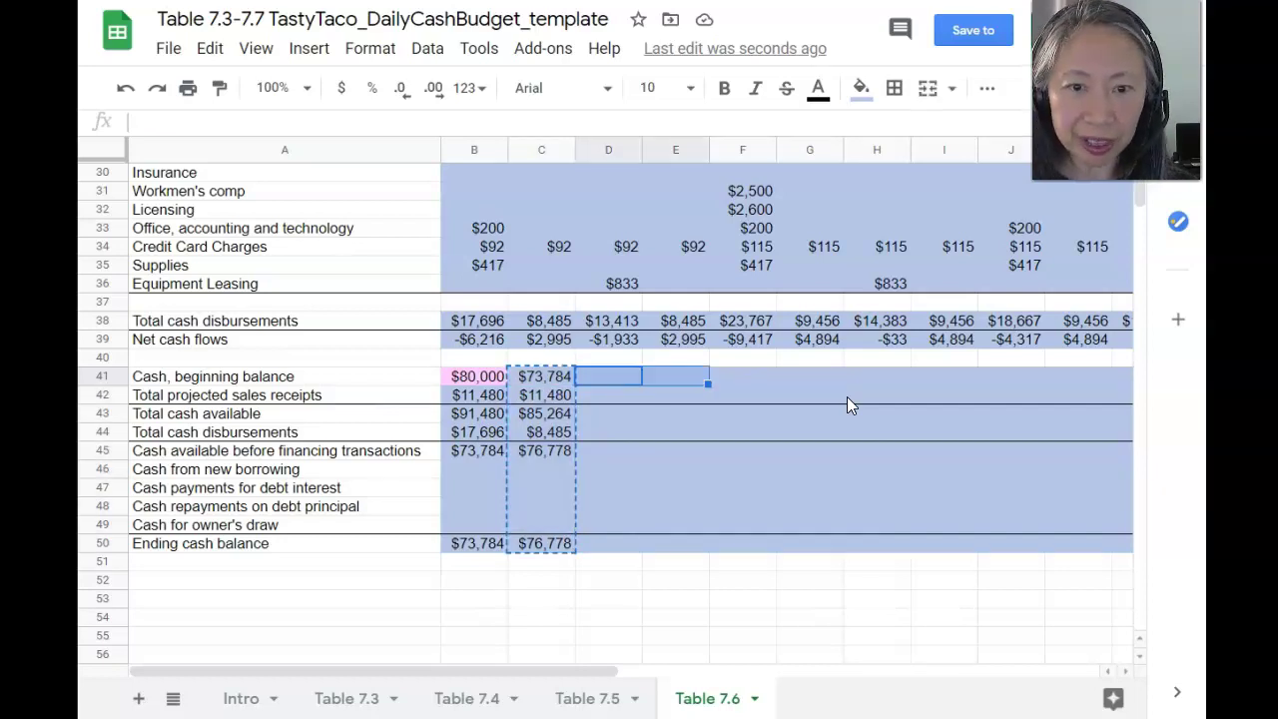
pyautogui.hotkey('shift', 'Right')
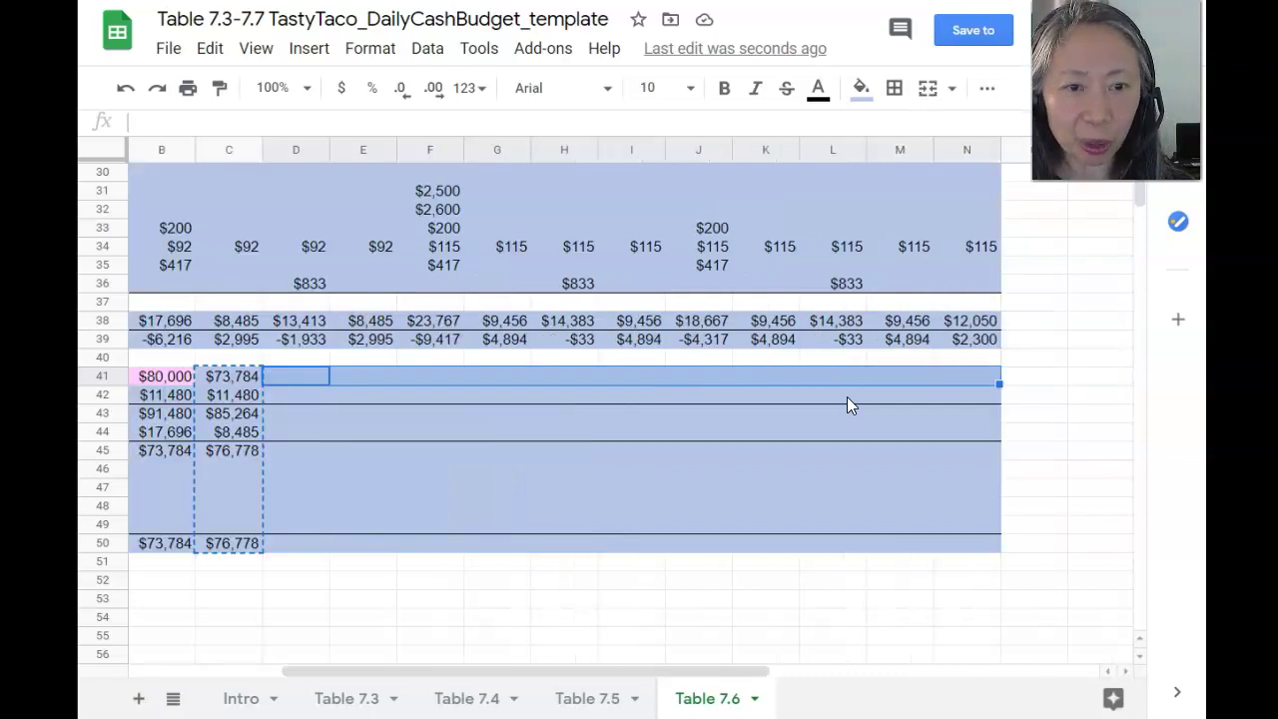
pyautogui.hotkey('shift', 'Down')
pyautogui.hotkey('shift', 'Down')
pyautogui.hotkey('shift', 'Down')
pyautogui.hotkey('shift', 'Down')
pyautogui.hotkey('shift', 'Down')
pyautogui.hotkey('shift', 'Down')
pyautogui.hotkey('shift', 'Down')
pyautogui.hotkey('shift', 'Down')
pyautogui.hotkey('shift', 'Down')
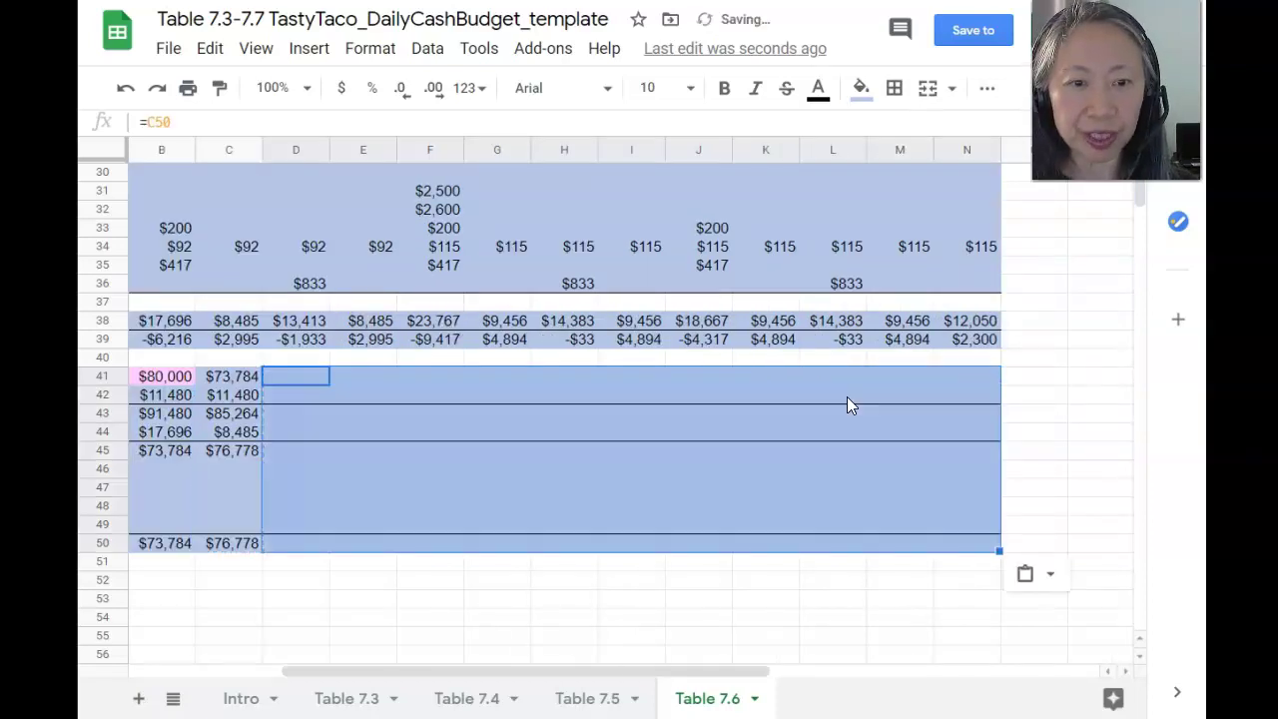
pyautogui.hotkey('ctrl', 'v')
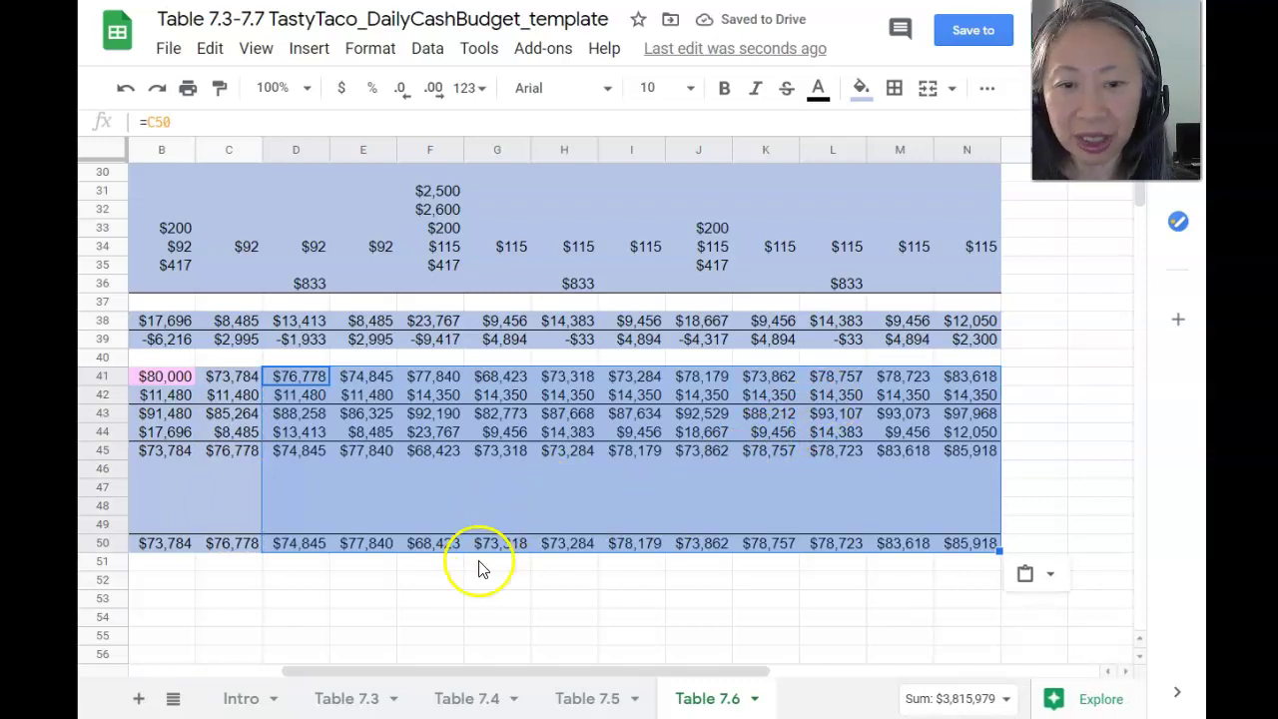
# Review the weekly cash projections from the sales receipts and disbursements down to the ending cash balance row
pyautogui.click(463, 512)
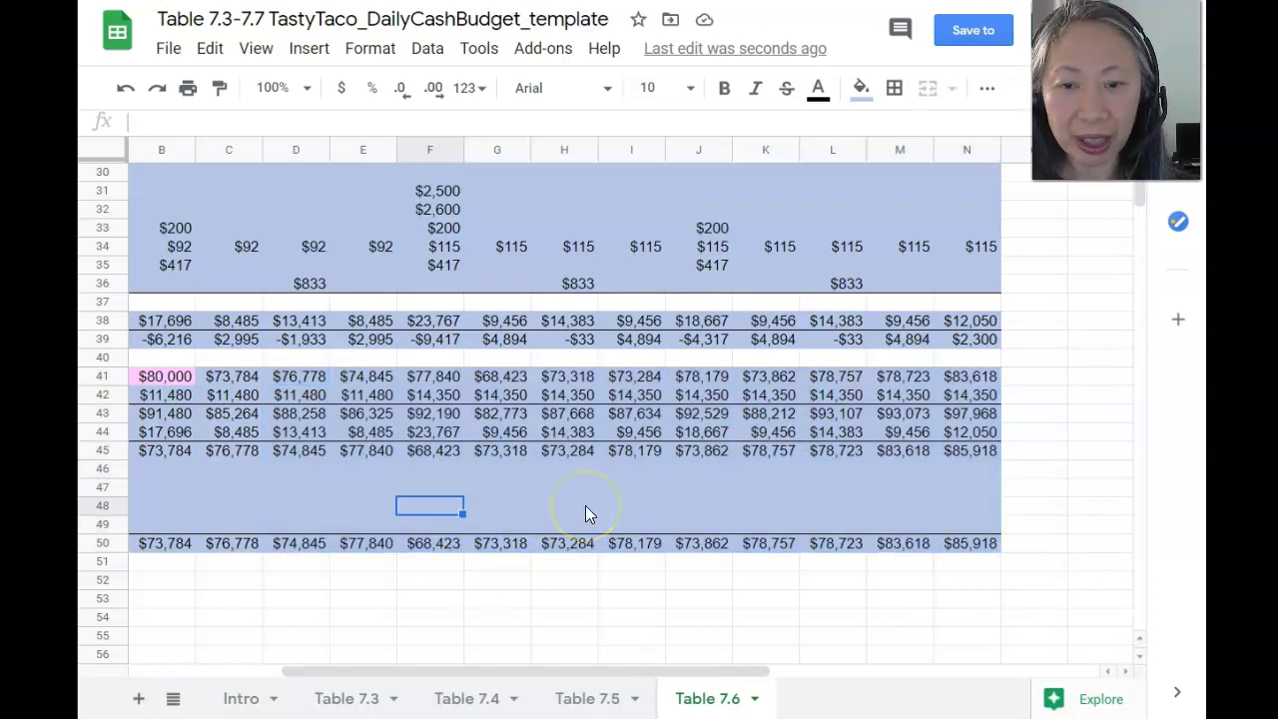
pyautogui.press('Home')
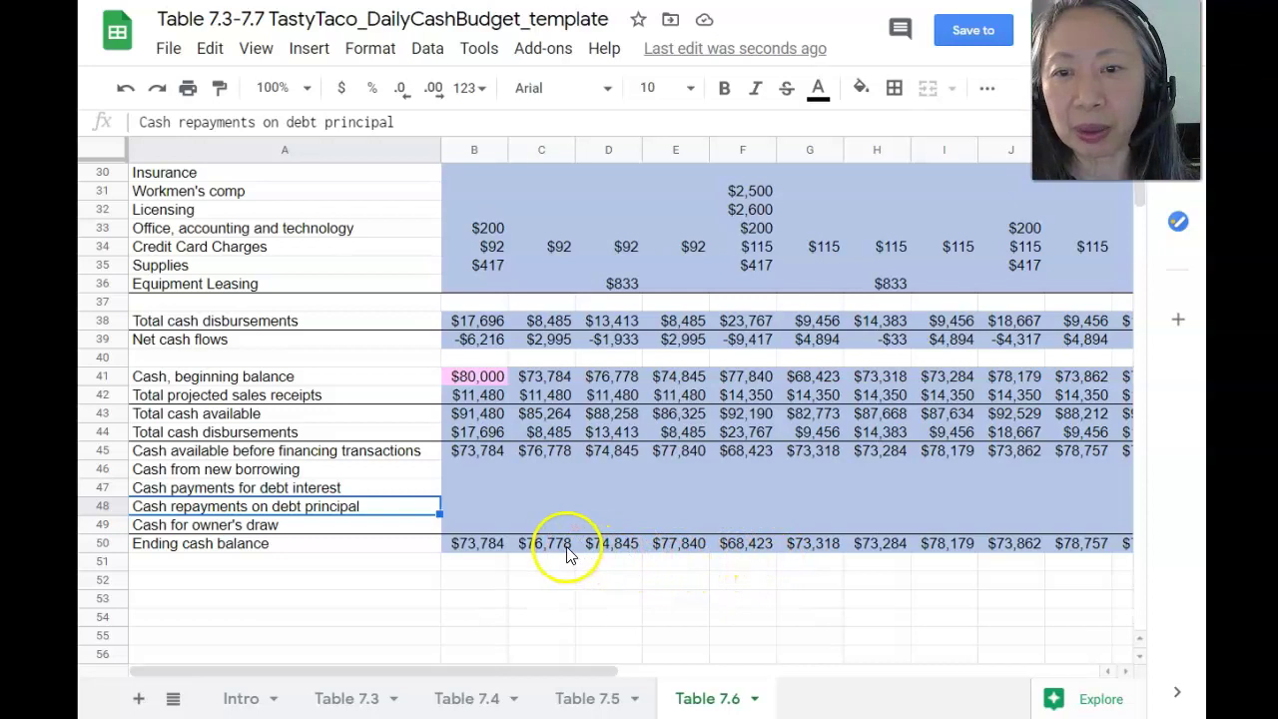
pyautogui.scroll(8, 567, 549)
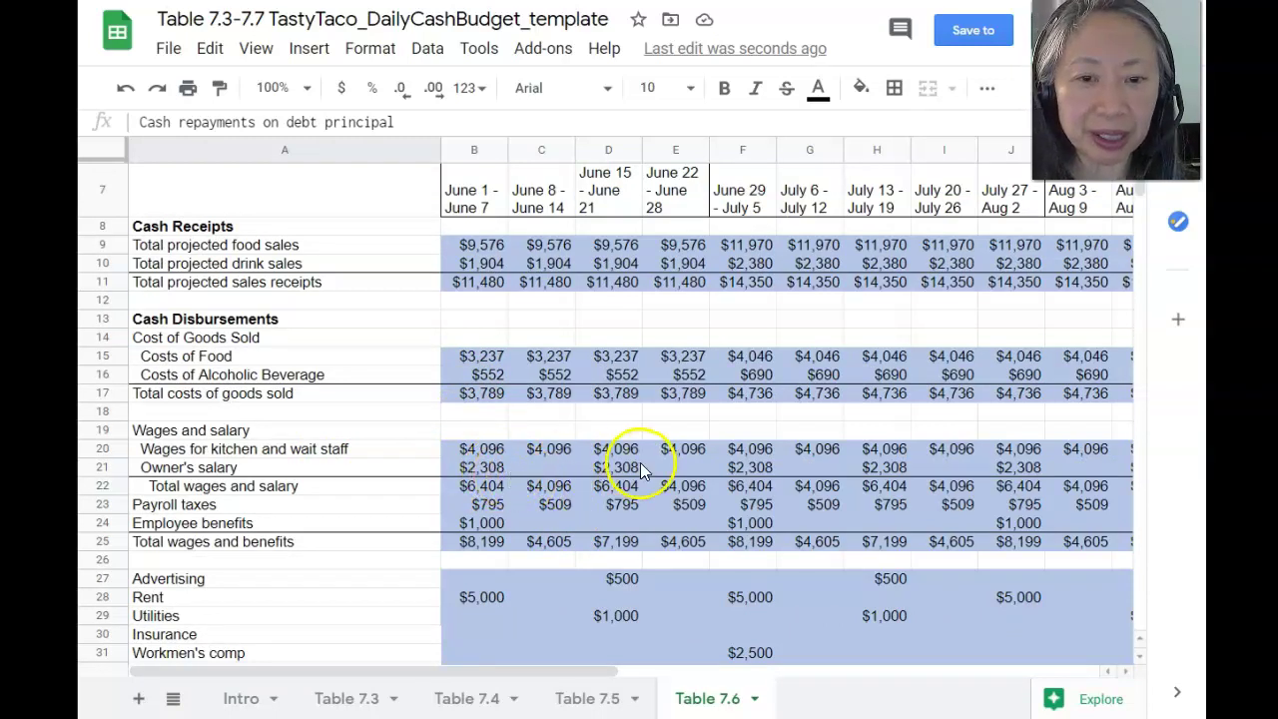
pyautogui.scroll(-1, 630, 564)
pyautogui.scroll(-8, 630, 560)
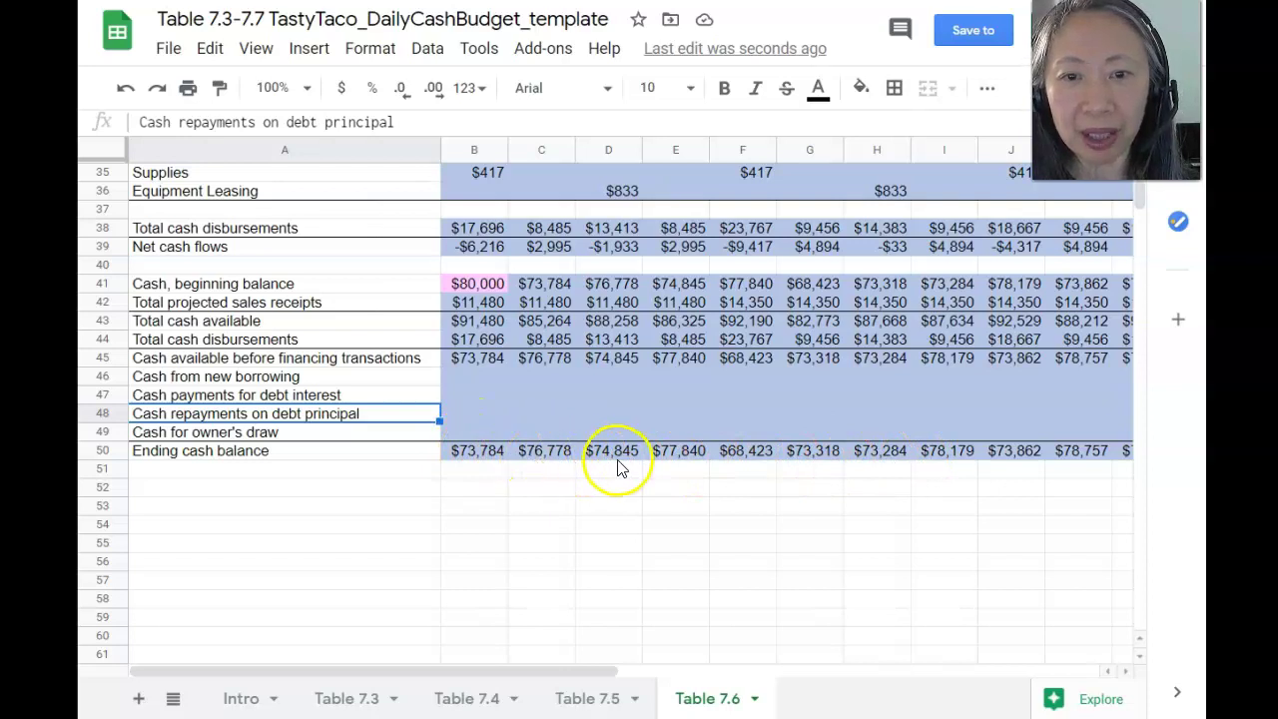
pyautogui.click(676, 430)
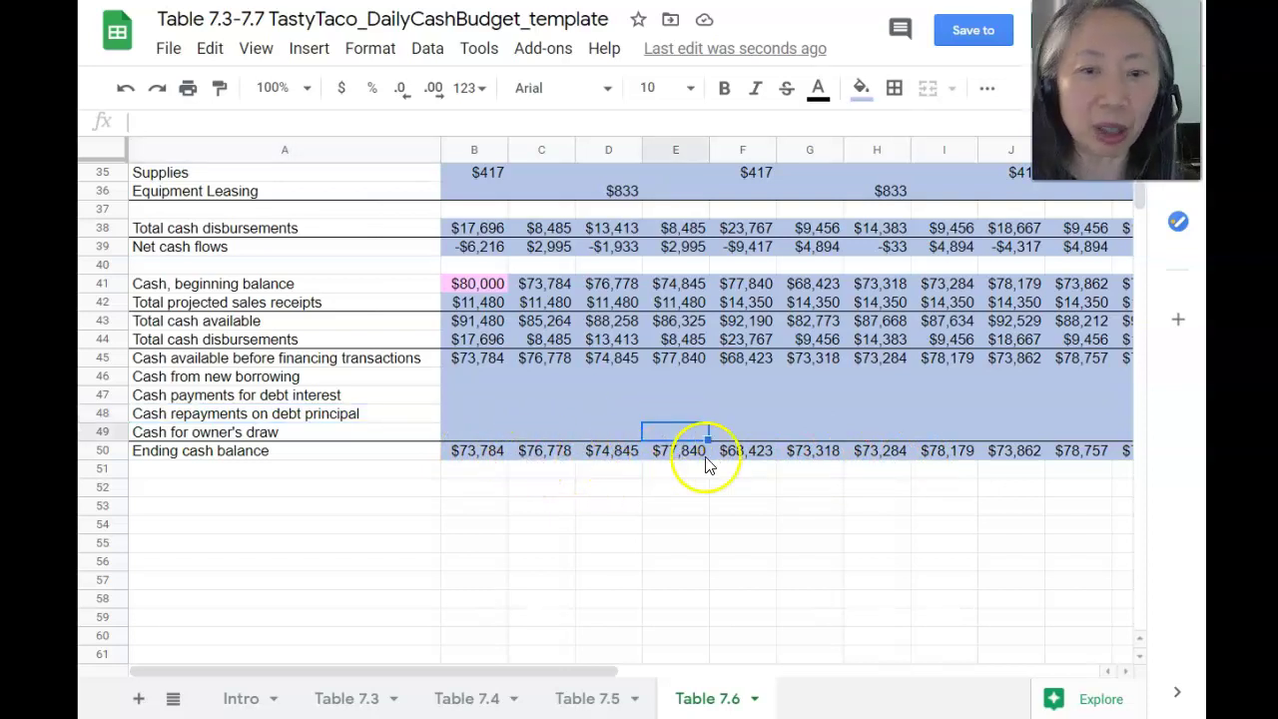